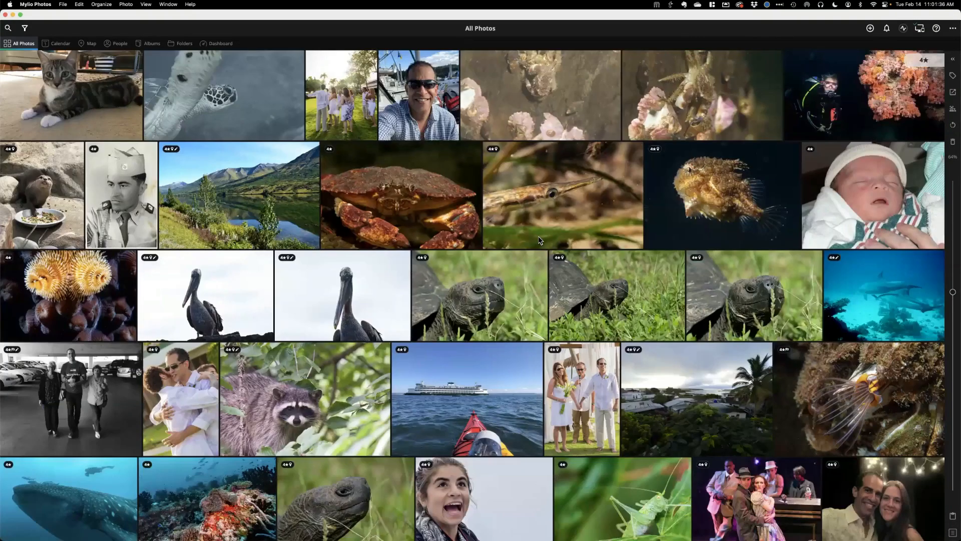
# - Browse the All Photos library grid, then open the library search bar
pyautogui.scroll(-10, 539, 240)
pyautogui.scroll(-4, 539, 235)
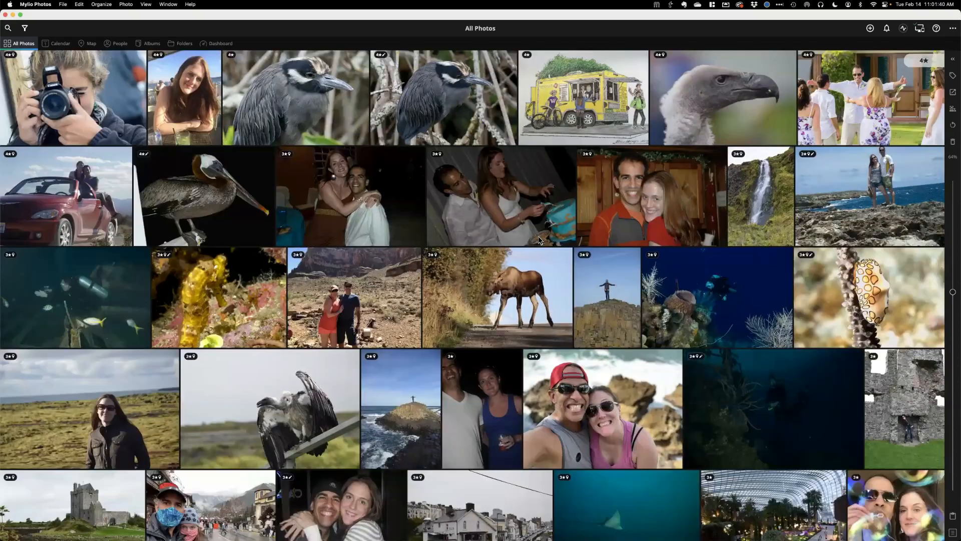
pyautogui.scroll(-10, 540, 240)
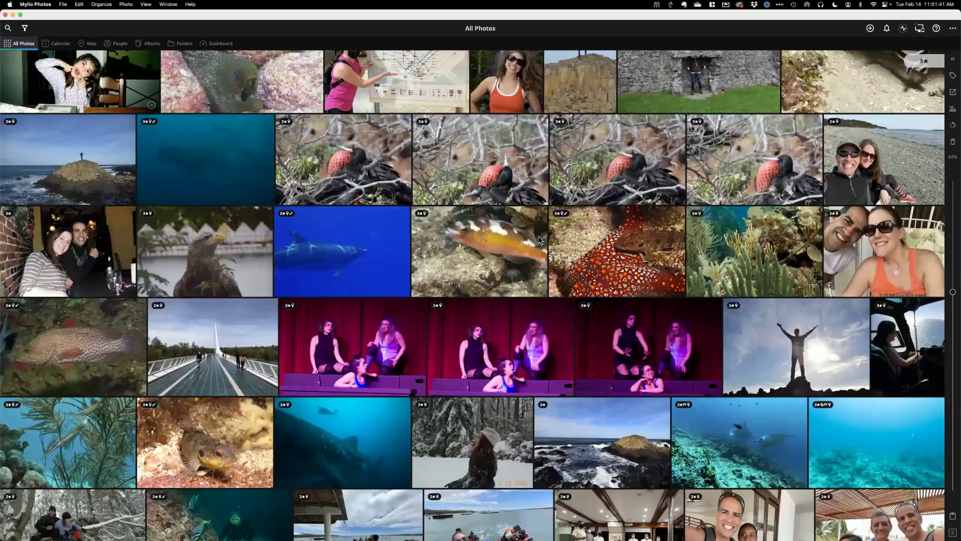
pyautogui.scroll(-10, 540, 240)
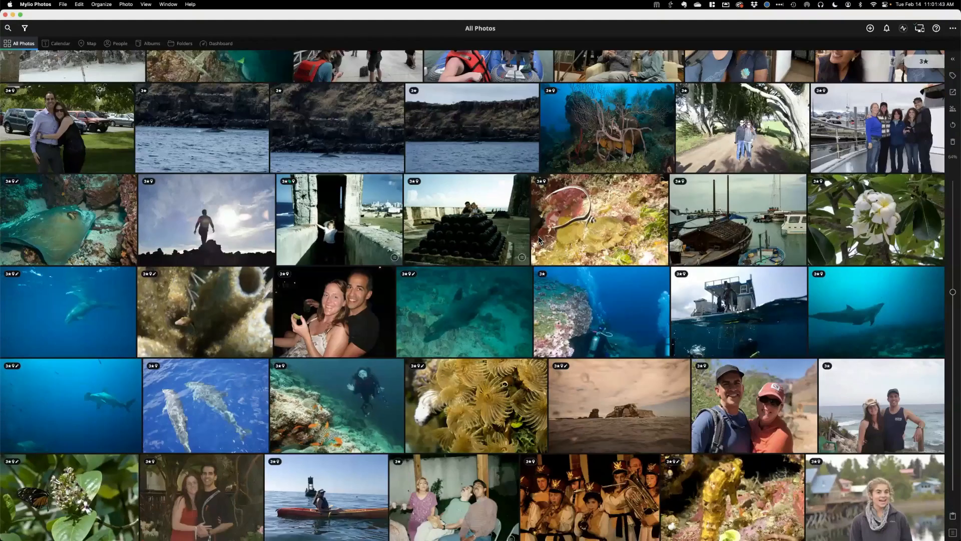
pyautogui.scroll(7, 539, 240)
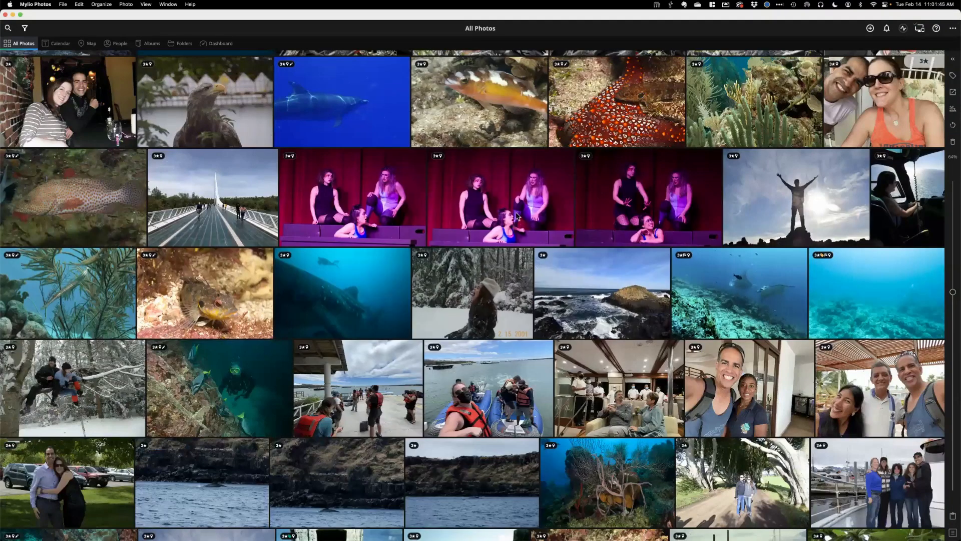
pyautogui.scroll(10, 515, 213)
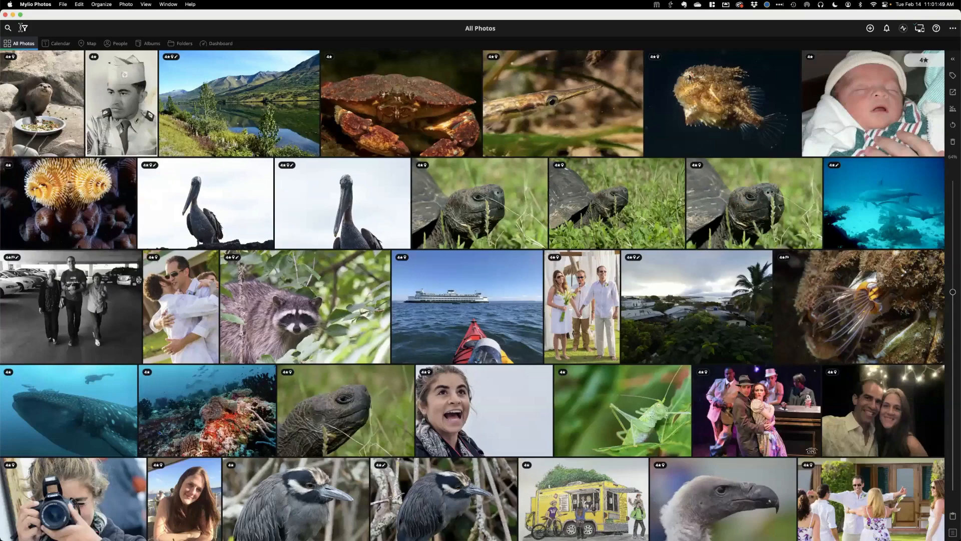
pyautogui.click(22, 27)
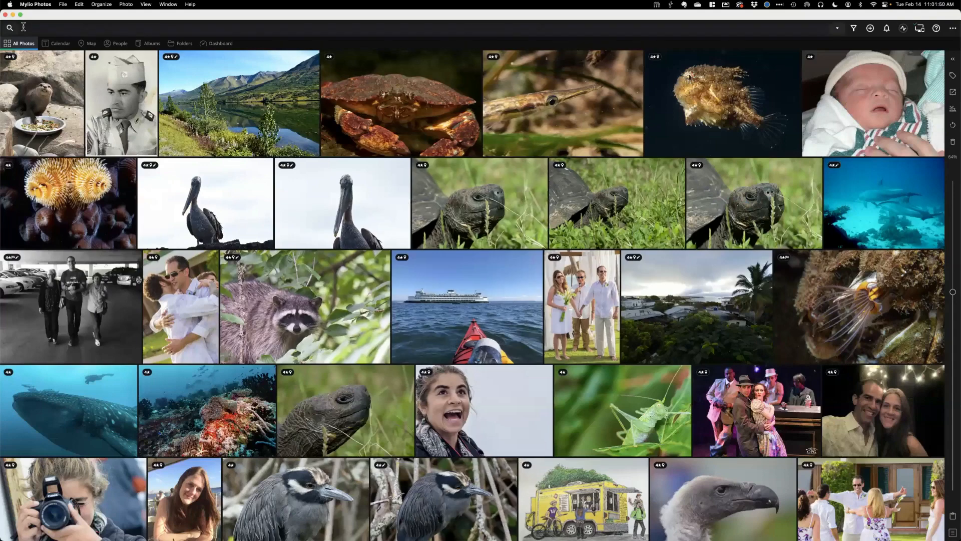
# - Search the library for the couple's two names and scroll through the 788 matching images
pyautogui.write('s')
pyautogui.press('Return')
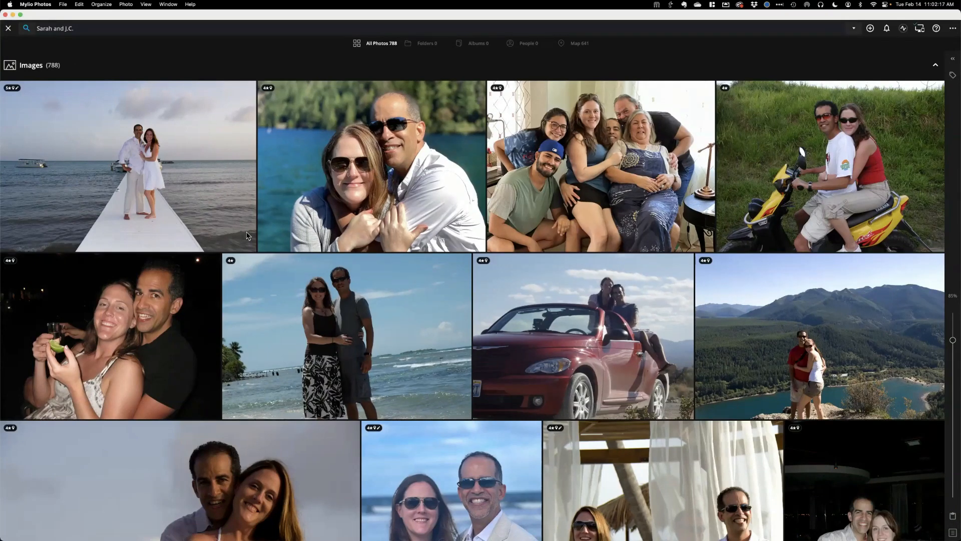
pyautogui.scroll(-10, 605, 168)
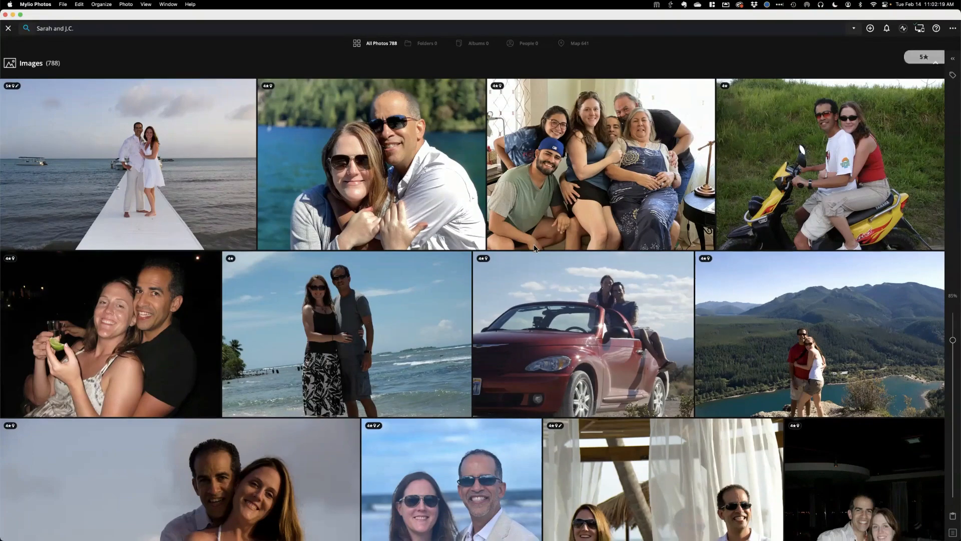
pyautogui.scroll(-6, 514, 243)
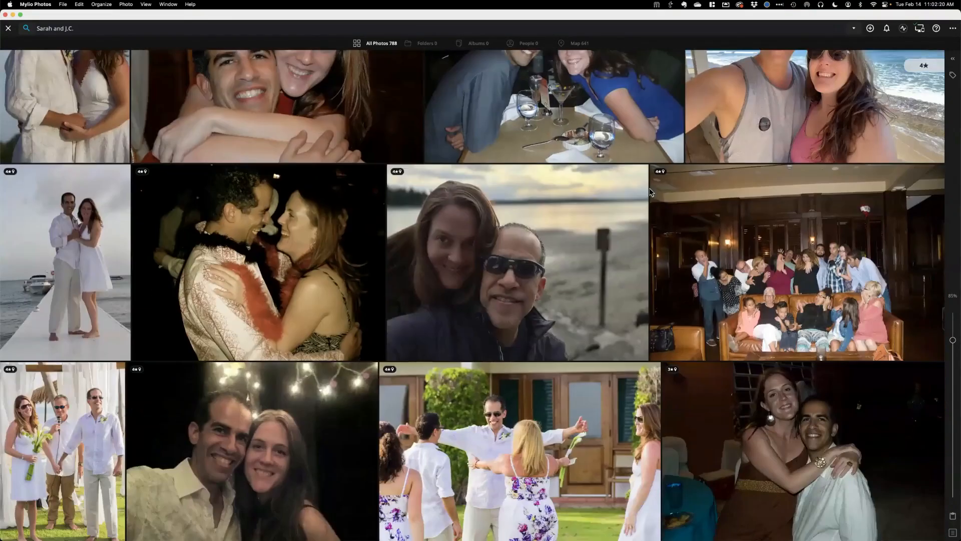
pyautogui.scroll(-2, 182, 329)
pyautogui.scroll(-3, 182, 329)
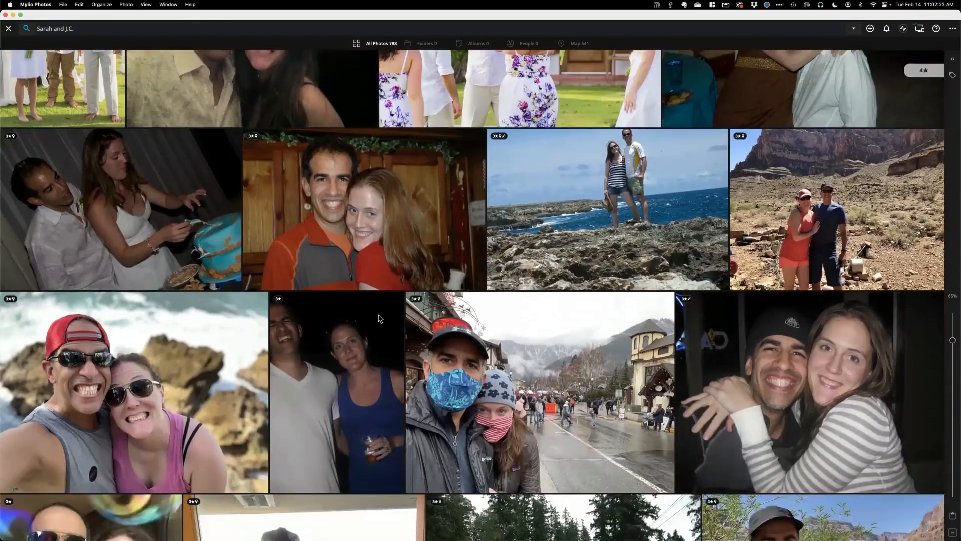
pyautogui.scroll(-4, 413, 245)
pyautogui.scroll(-10, 414, 245)
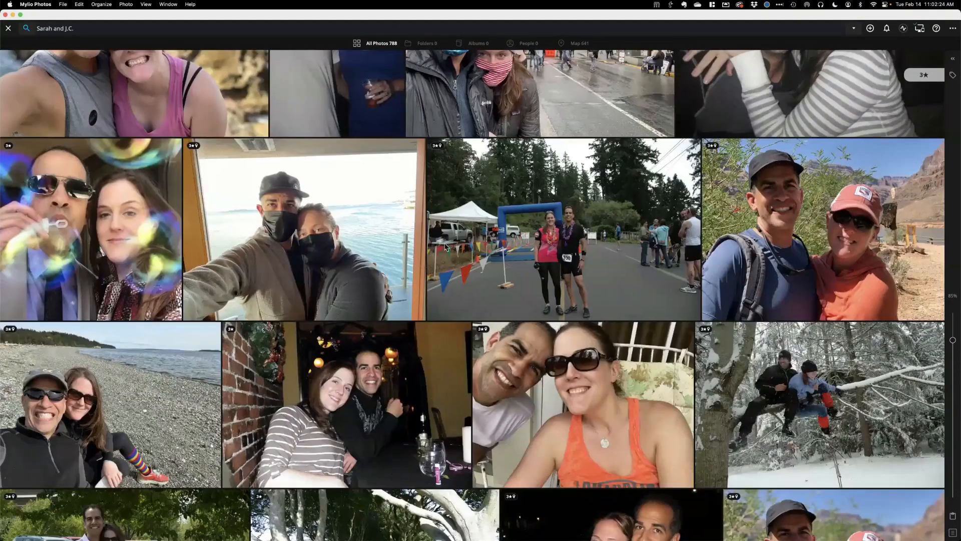
pyautogui.scroll(-4, 437, 262)
pyautogui.scroll(-15, 442, 265)
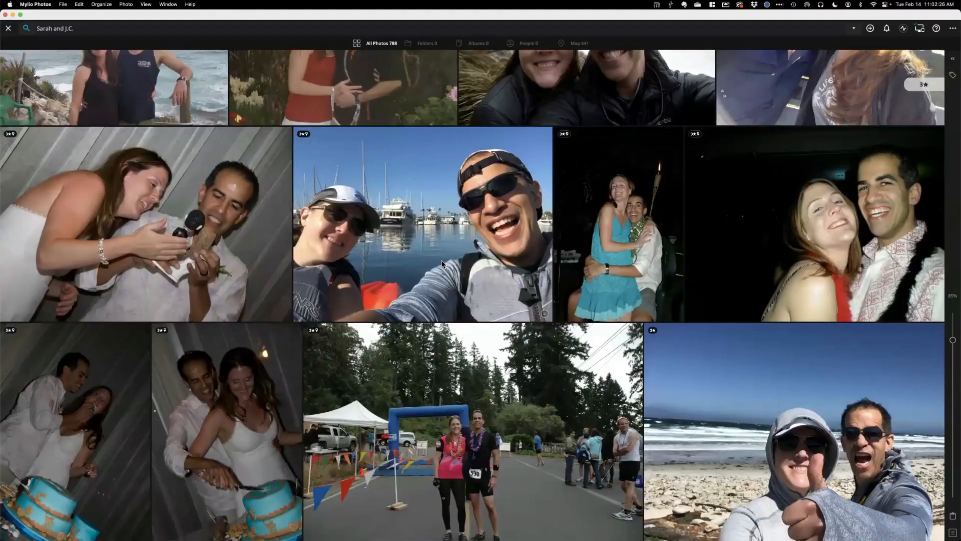
pyautogui.scroll(-20, 442, 264)
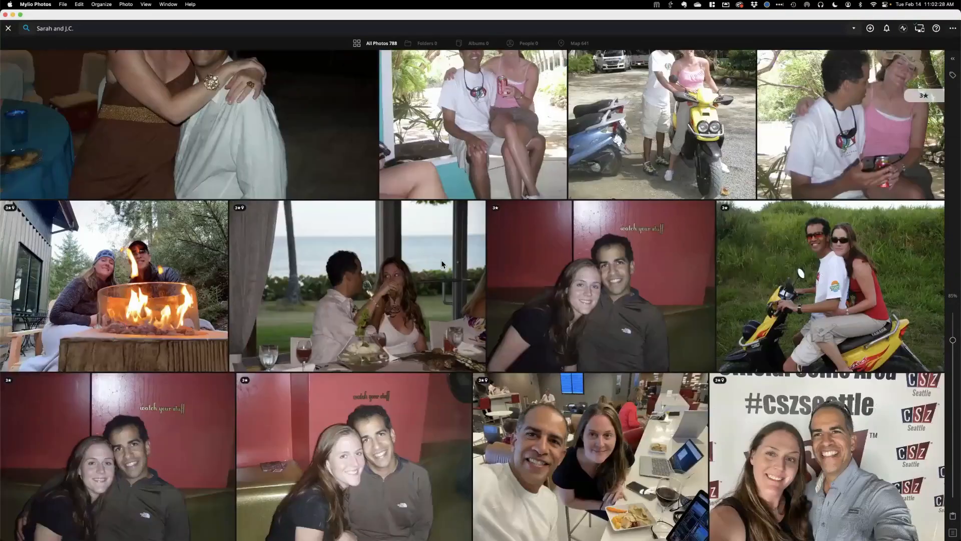
# - Return to the top of the results and place the cursor in the search query
pyautogui.scroll(8, 442, 239)
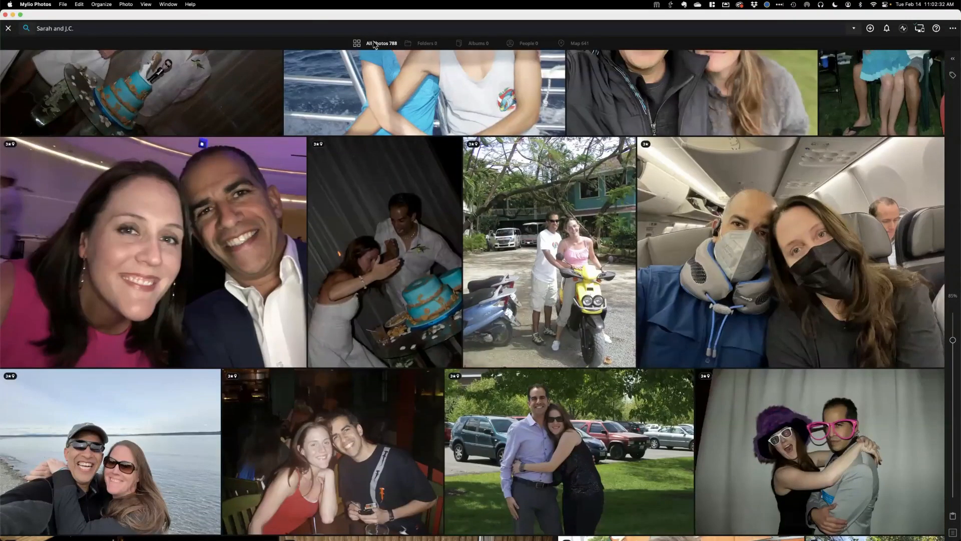
pyautogui.scroll(8, 854, 120)
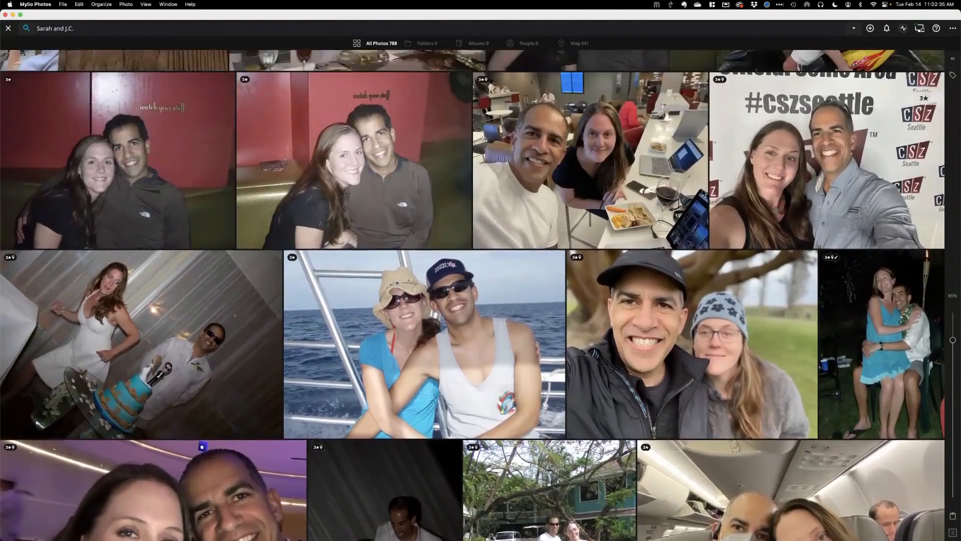
pyautogui.scroll(10, 854, 121)
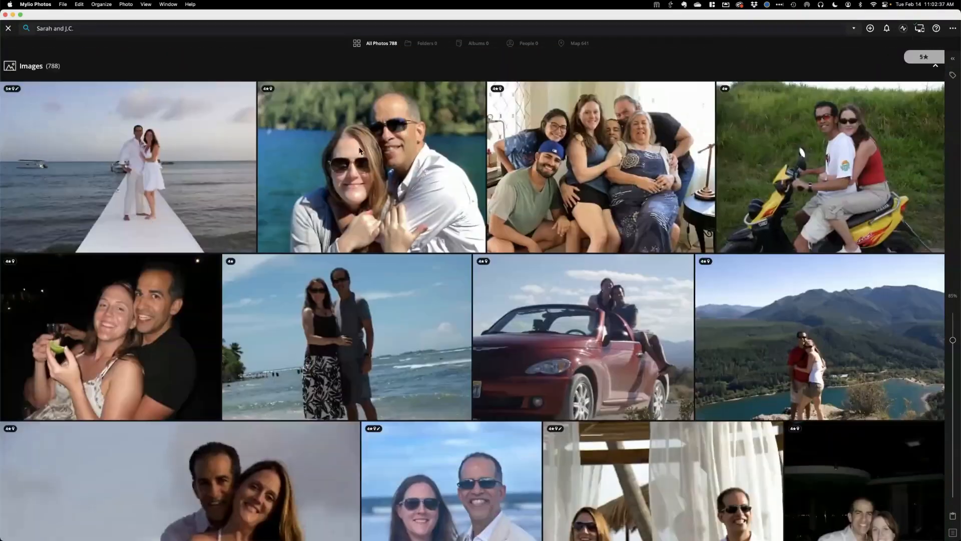
pyautogui.click(92, 28)
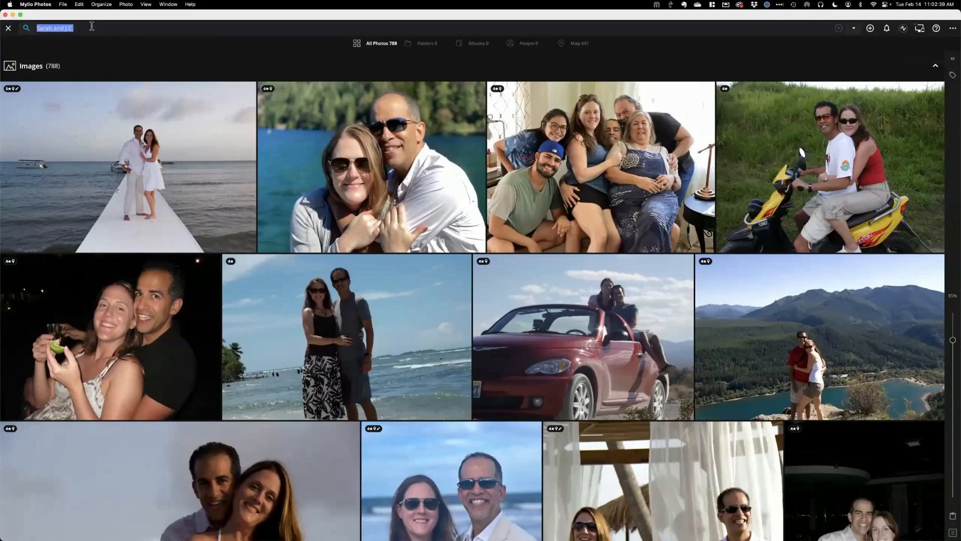
# - Append facecount:2 to the couple search and review the 461 resulting images
pyautogui.click(91, 26)
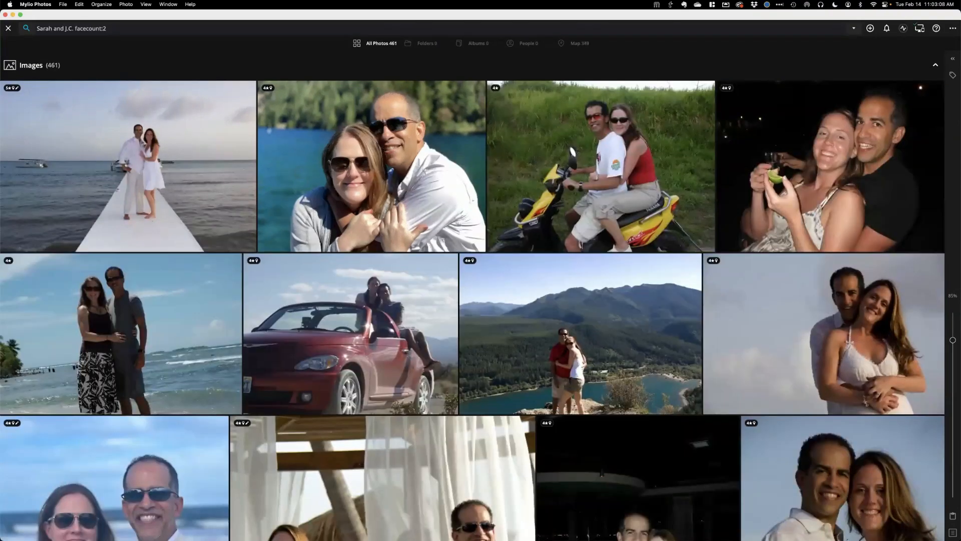
pyautogui.scroll(-10, 245, 199)
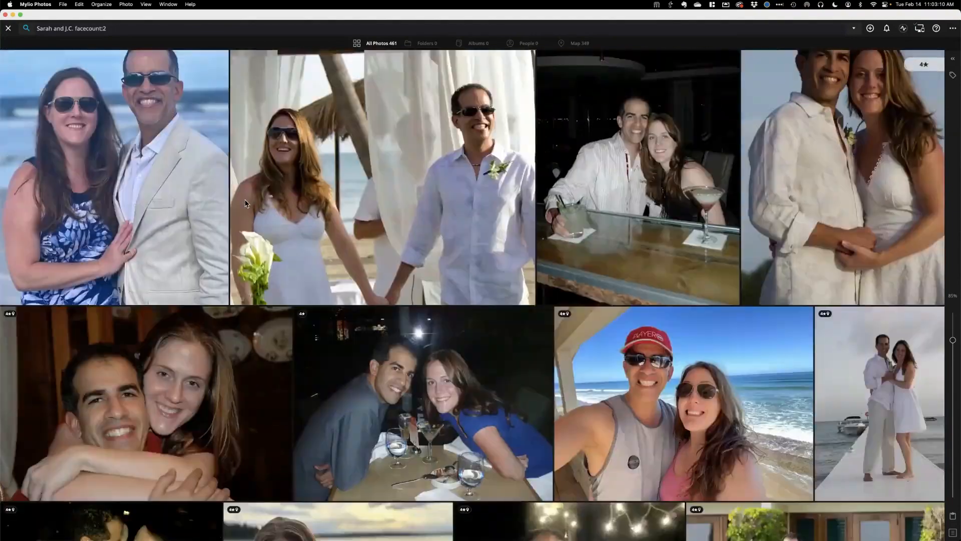
pyautogui.scroll(-20, 245, 202)
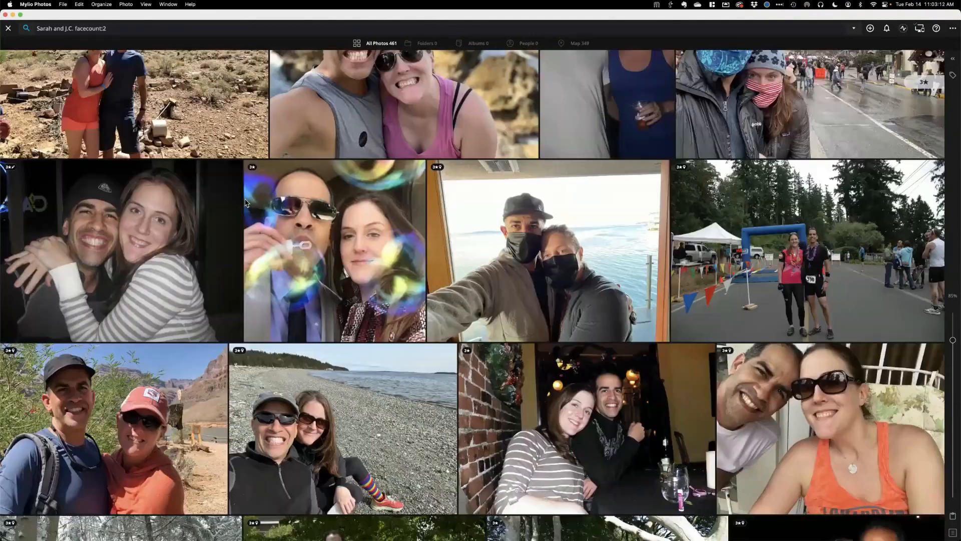
pyautogui.scroll(-20, 245, 203)
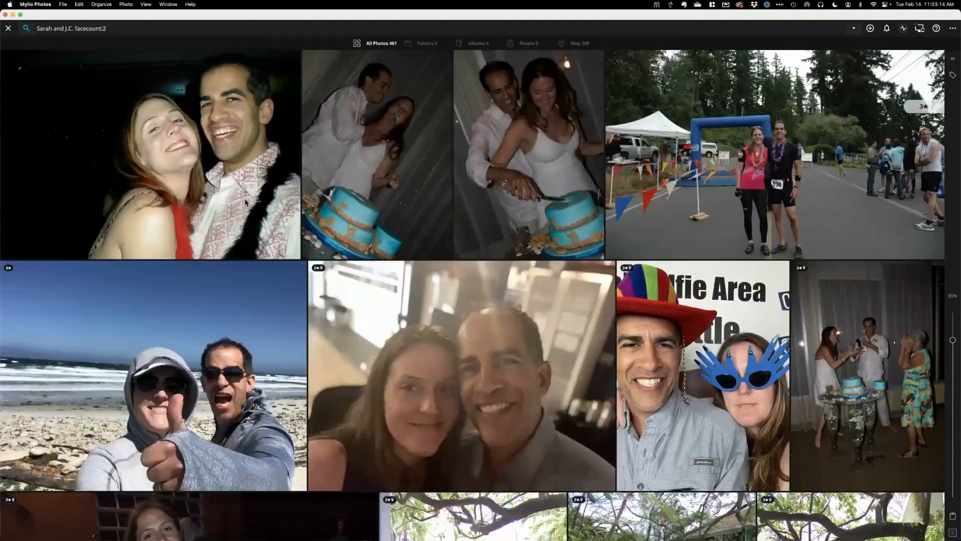
pyautogui.scroll(-20, 245, 203)
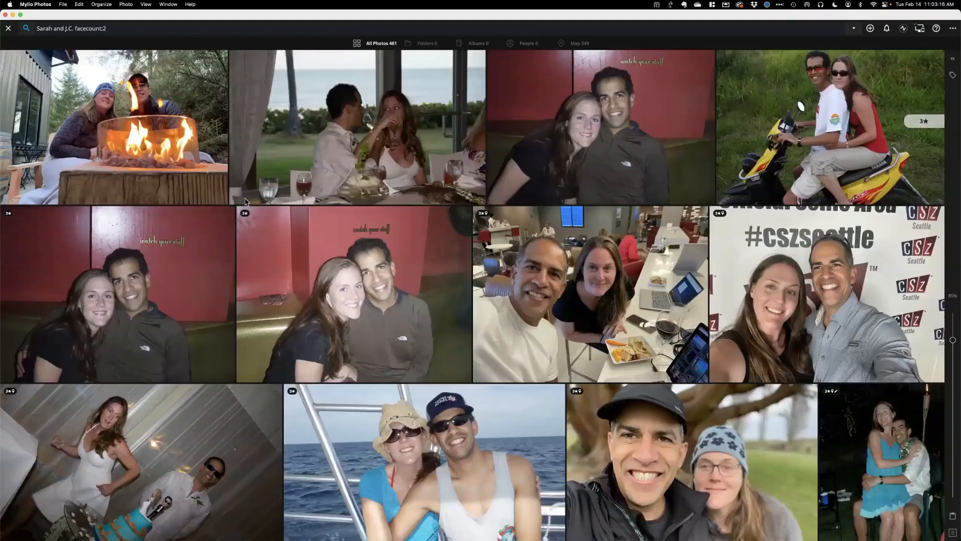
pyautogui.scroll(-20, 245, 202)
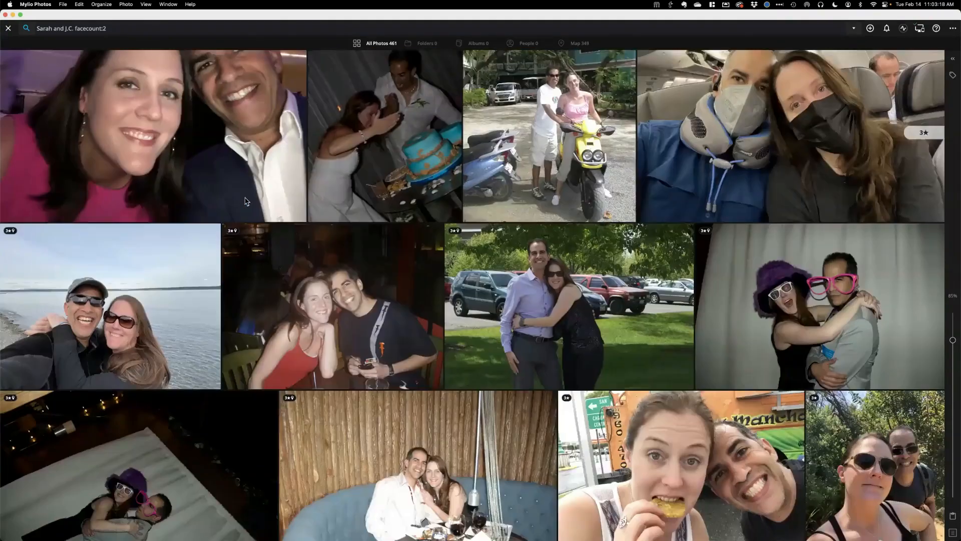
pyautogui.scroll(-5, 246, 202)
pyautogui.scroll(10, 246, 202)
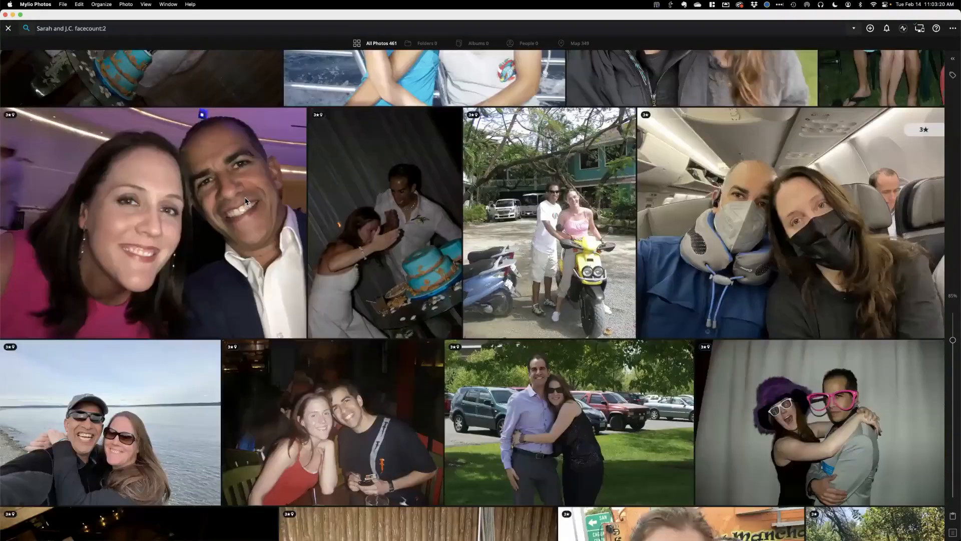
pyautogui.scroll(20, 245, 202)
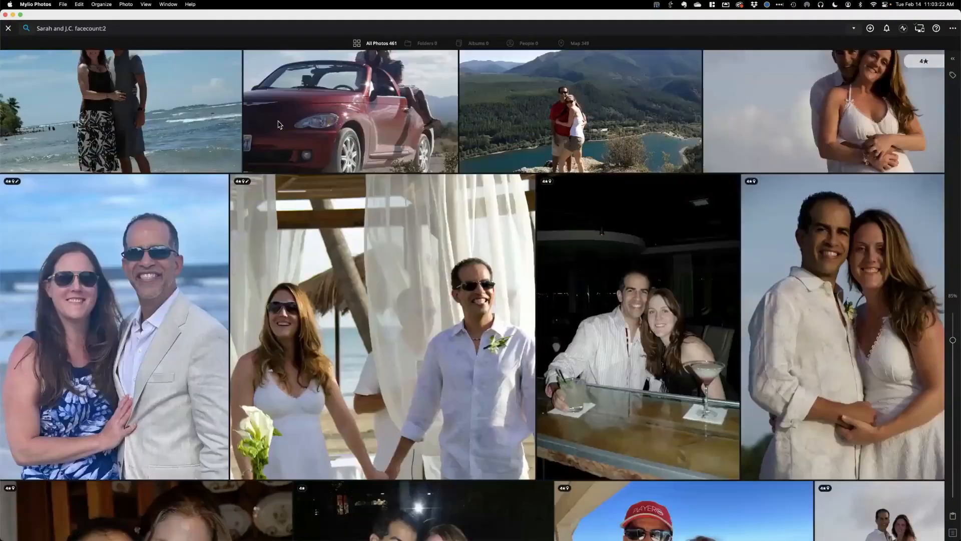
pyautogui.scroll(5, 279, 125)
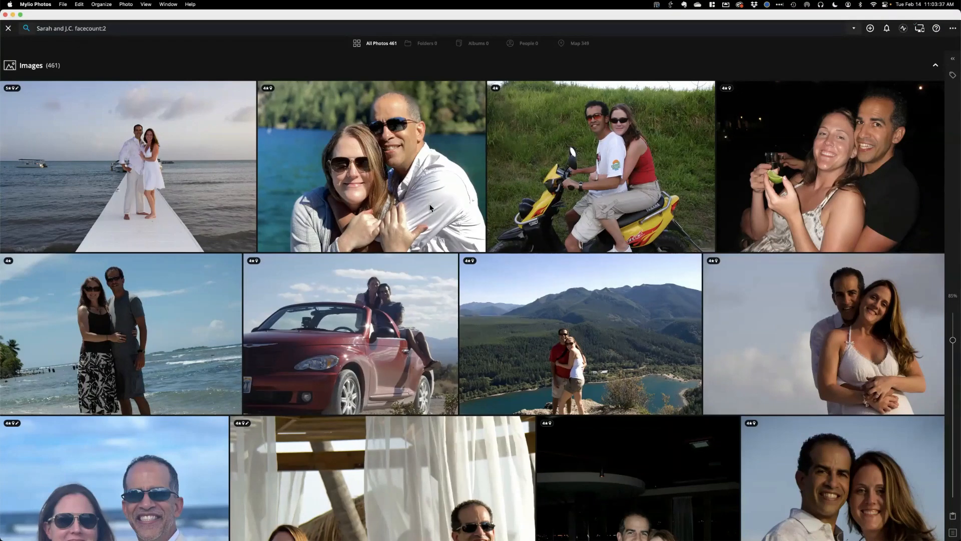
# - Select all 461 results, dismiss the context menu, and jump to the last photos
pyautogui.press('super+a')
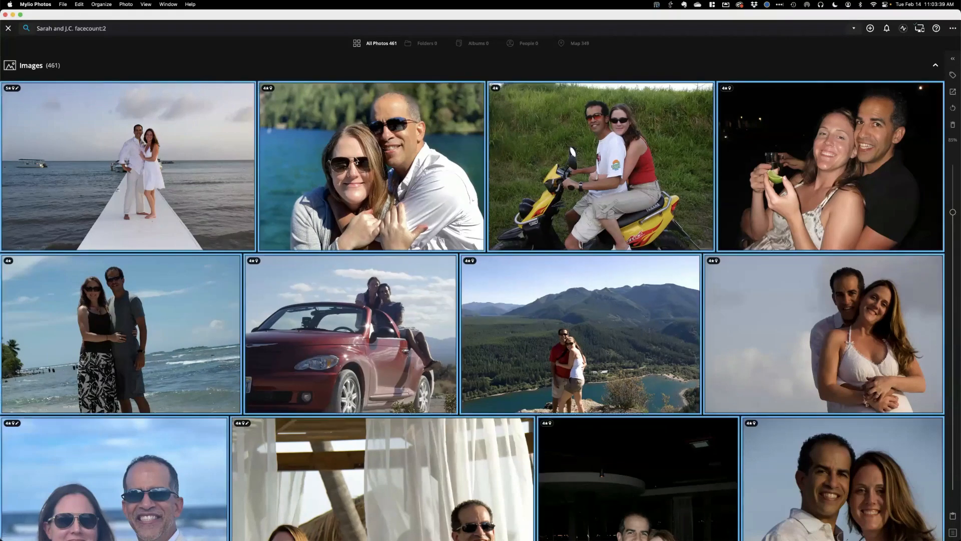
pyautogui.rightClick(356, 150)
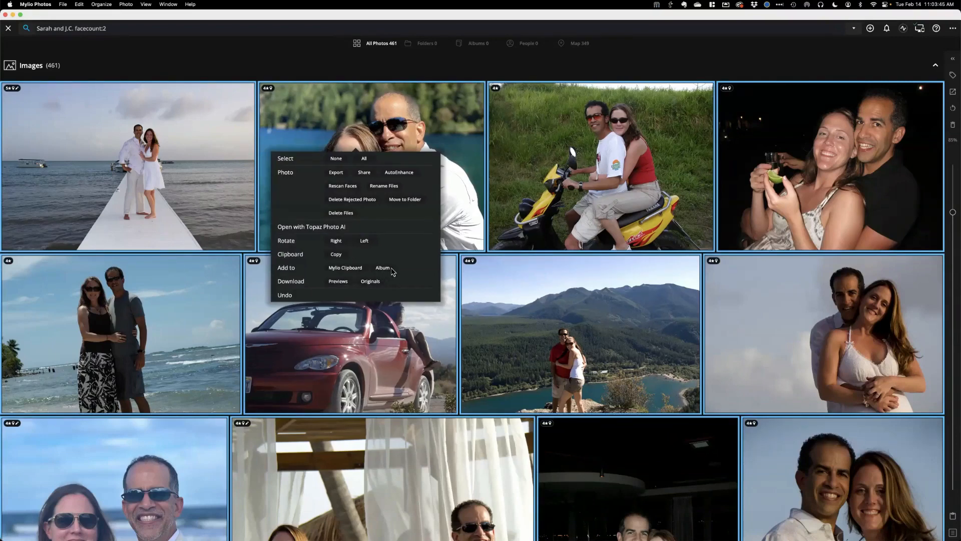
pyautogui.click(400, 110)
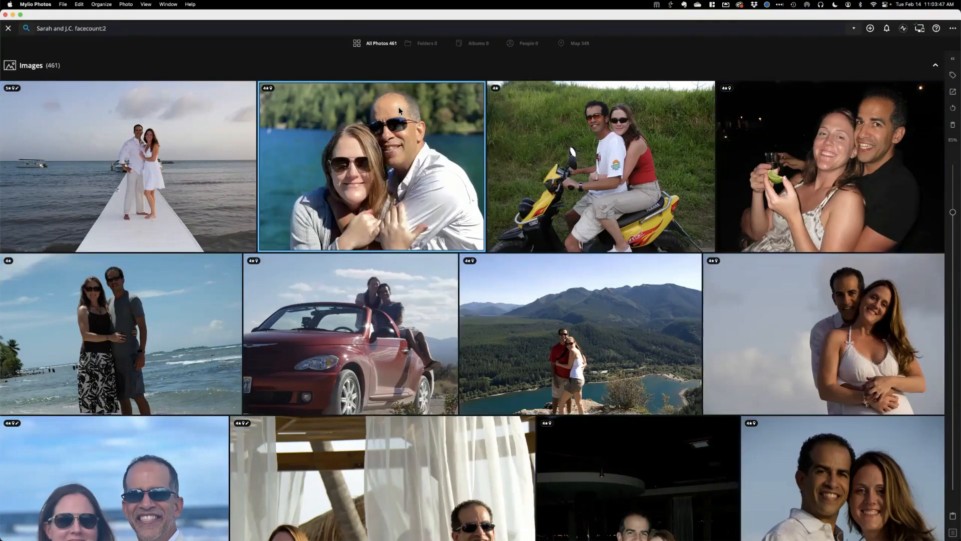
pyautogui.scroll(-2, 731, 156)
pyautogui.moveTo(922, 59); pyautogui.dragTo(913, 534)
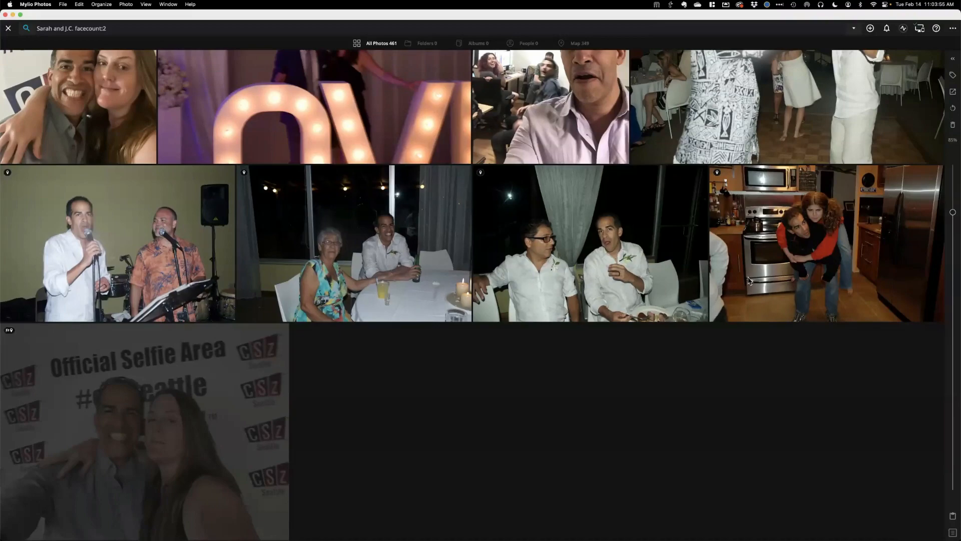
# - Select the kitchen photo to view its details, then select the night photo of two men
pyautogui.click(812, 242)
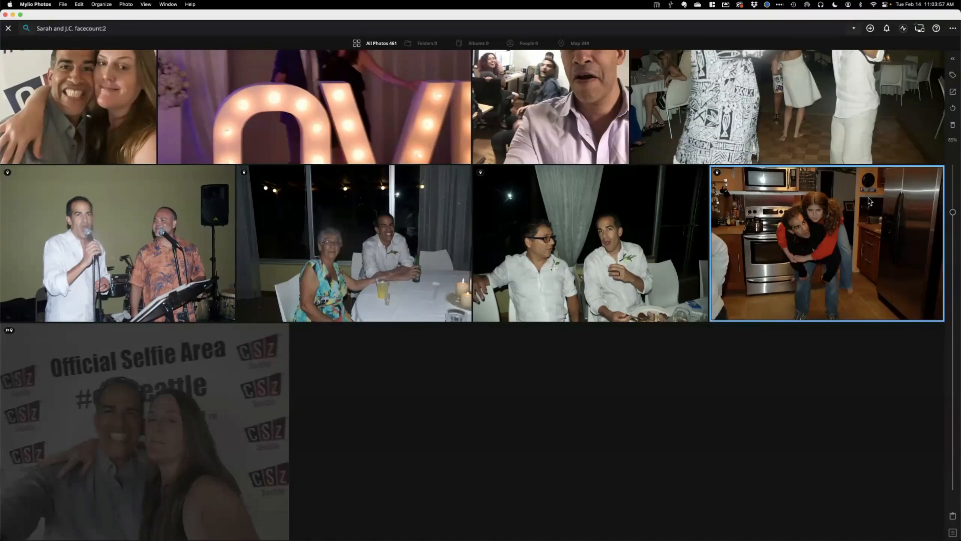
pyautogui.click(953, 58)
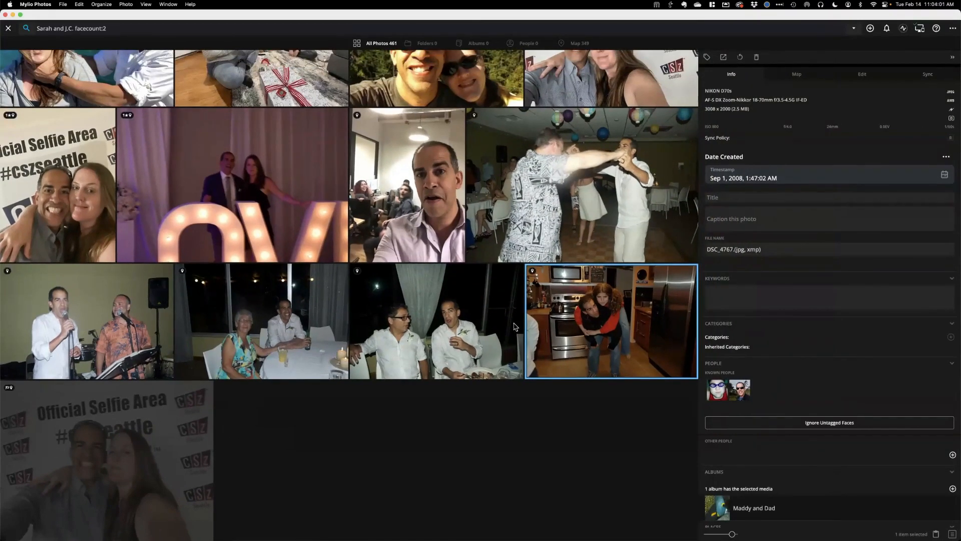
pyautogui.click(424, 331)
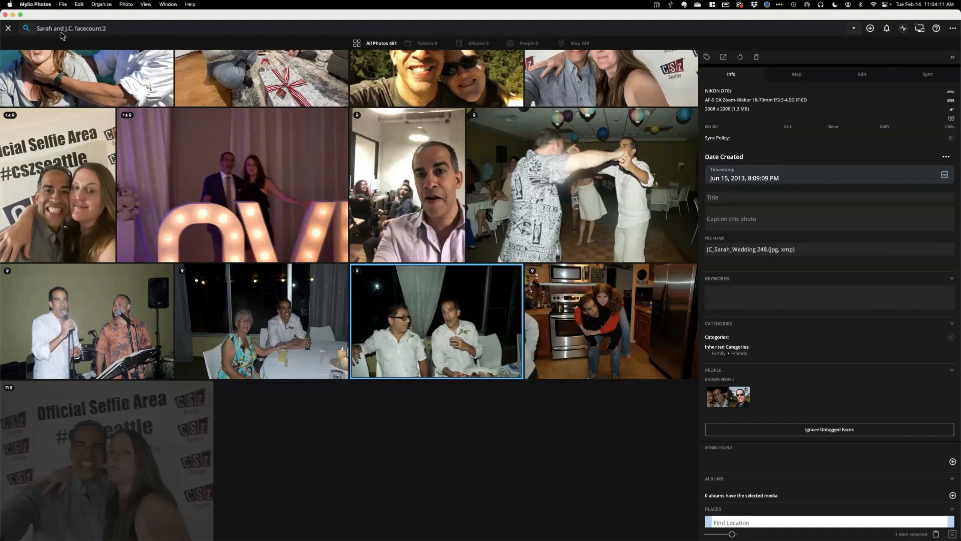
# - Open the office selfie IMG_10067.heic in the full-size viewer
pyautogui.scroll(2, 491, 216)
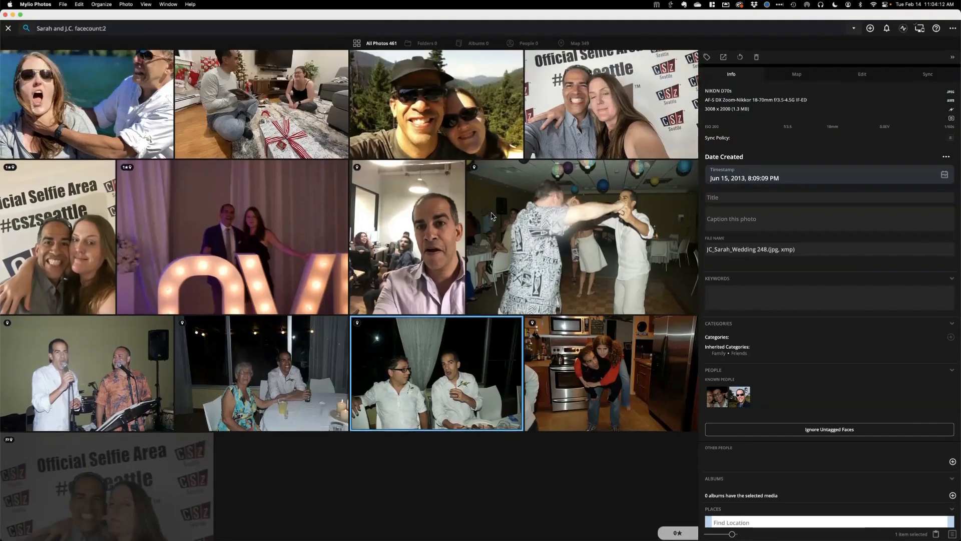
pyautogui.scroll(5, 492, 216)
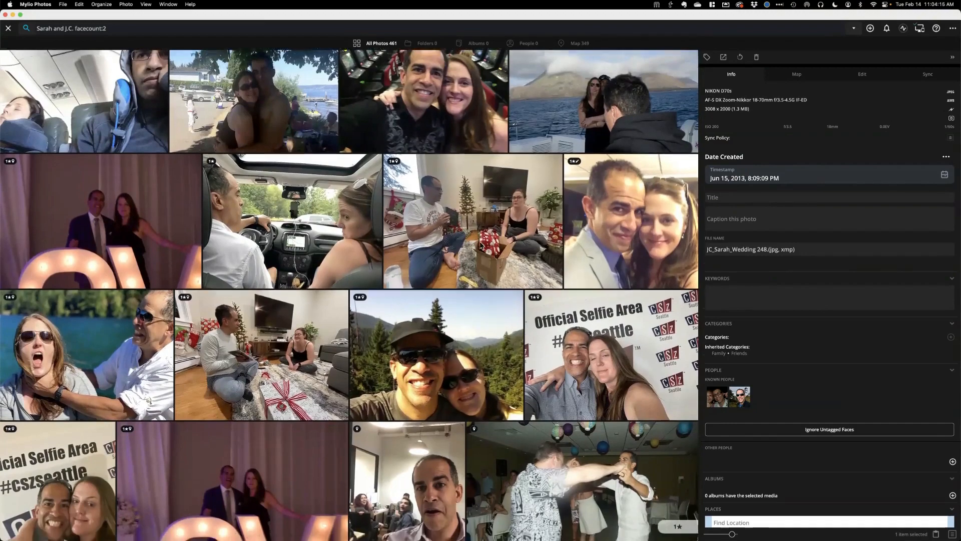
pyautogui.scroll(-10, 480, 245)
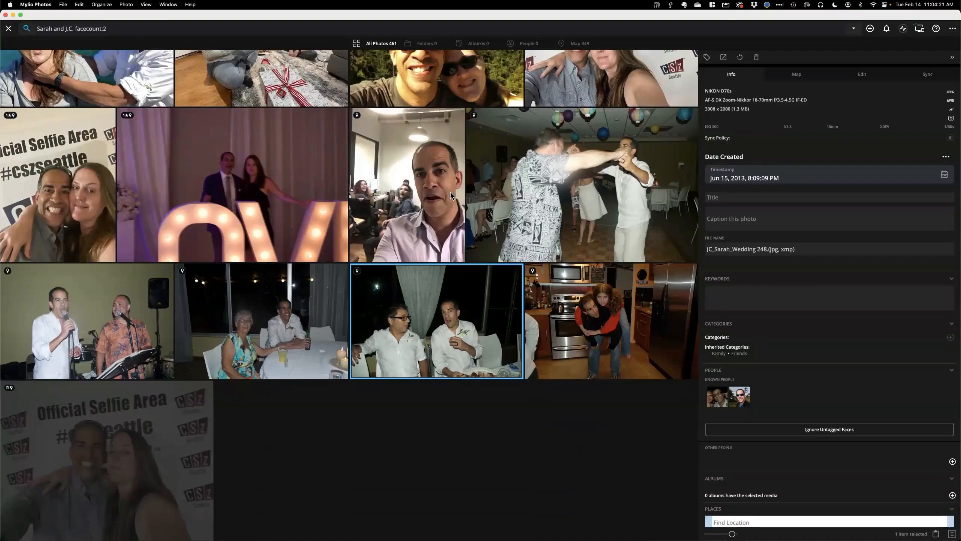
pyautogui.scroll(3, 408, 273)
pyautogui.click(403, 275)
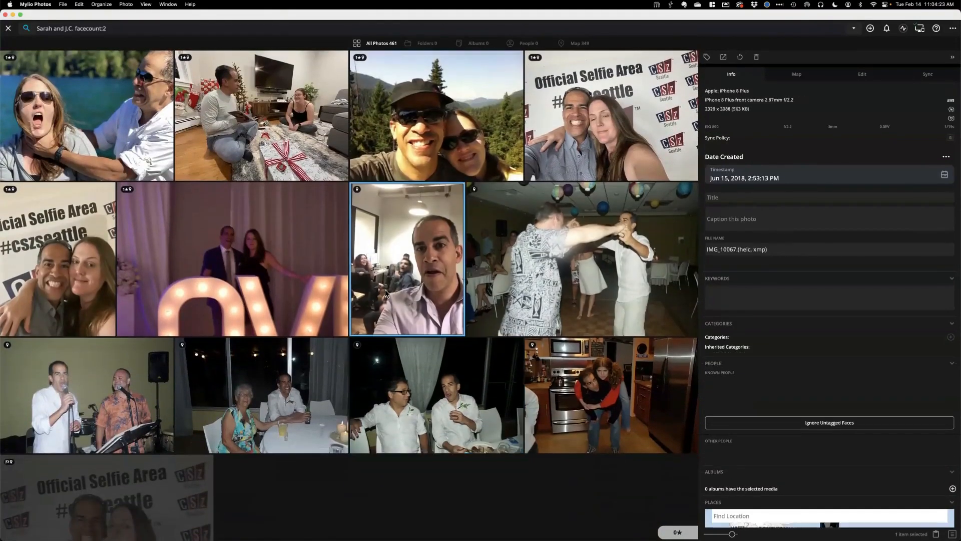
pyautogui.doubleClick(385, 293)
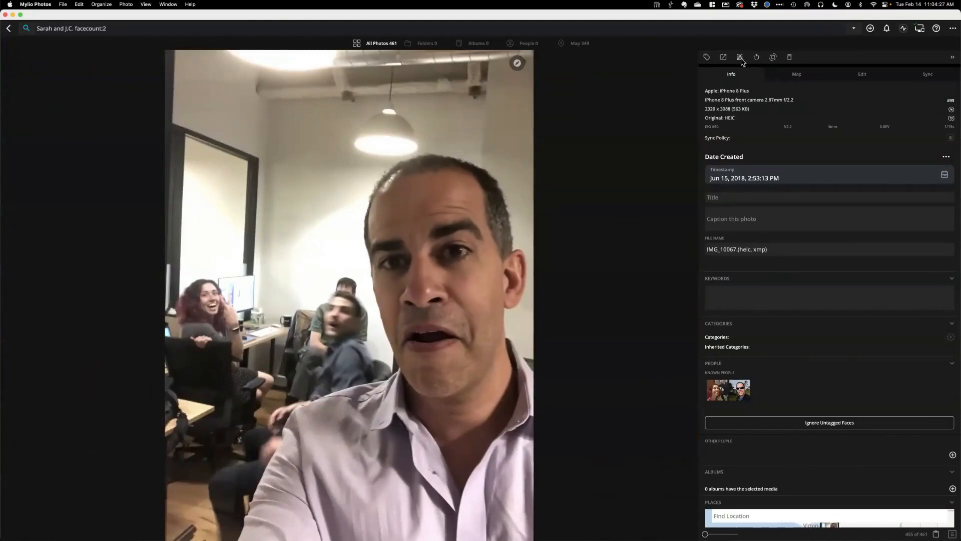
# - Show and then hide the office selfie's face tags, then go back to the results grid
pyautogui.click(740, 58)
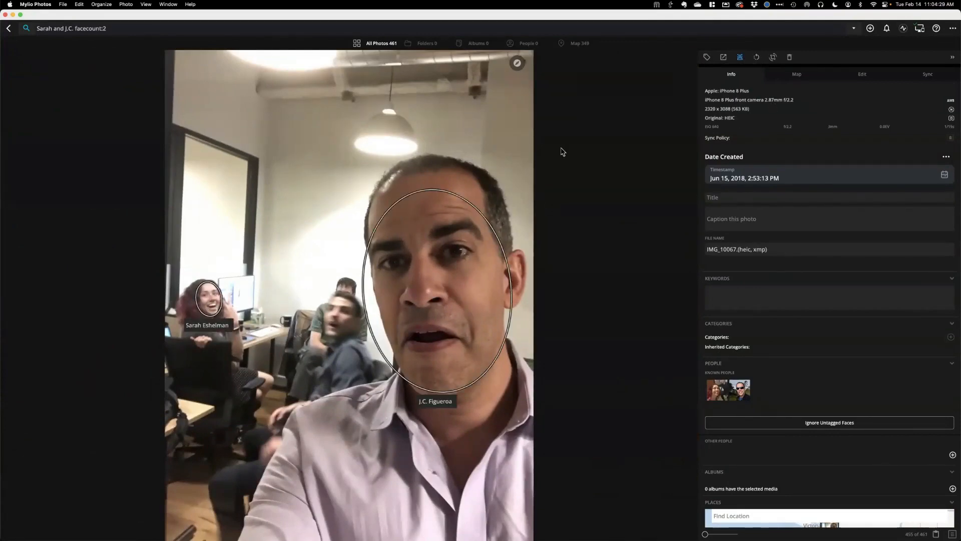
pyautogui.click(740, 58)
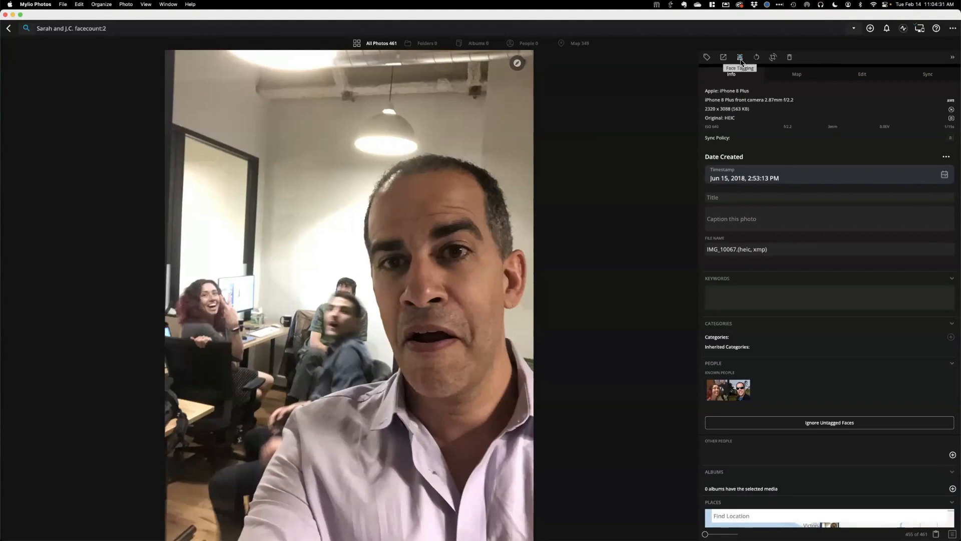
pyautogui.click(8, 30)
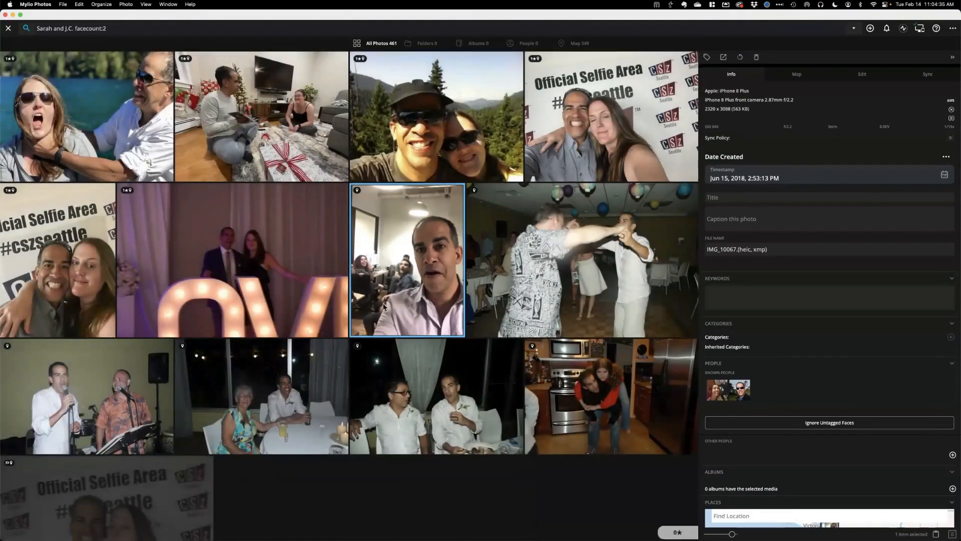
pyautogui.scroll(3, 384, 306)
pyautogui.scroll(15, 384, 307)
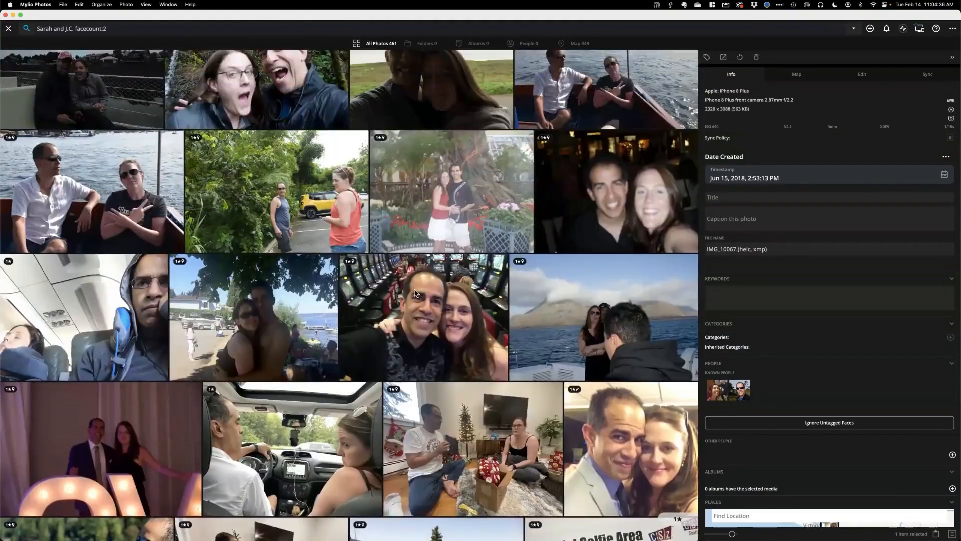
# - Refine the search to the woman's full name in quotes, giving 455 results
pyautogui.scroll(5, 449, 300)
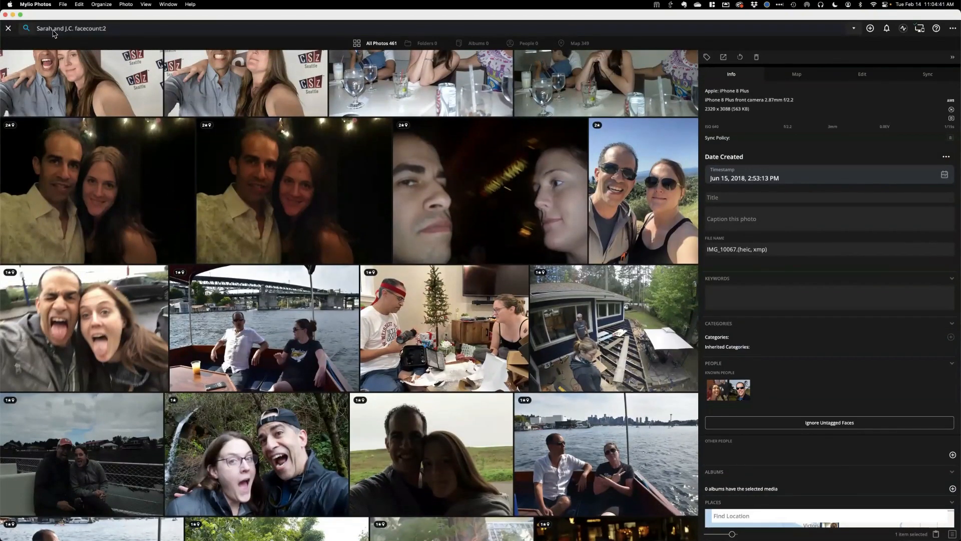
pyautogui.click(52, 29)
pyautogui.click(52, 28)
pyautogui.press('super+Left')
pyautogui.write('"')
pyautogui.click(53, 28)
pyautogui.write('Cash')
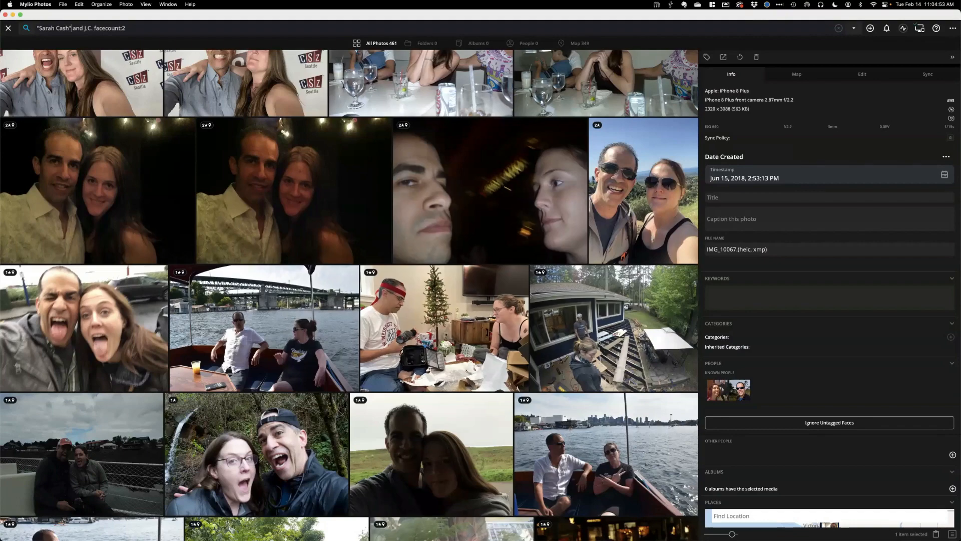
pyautogui.press('Return')
# - Review the refined results, then clear the search back to All Photos
pyautogui.scroll(-10, 61, 79)
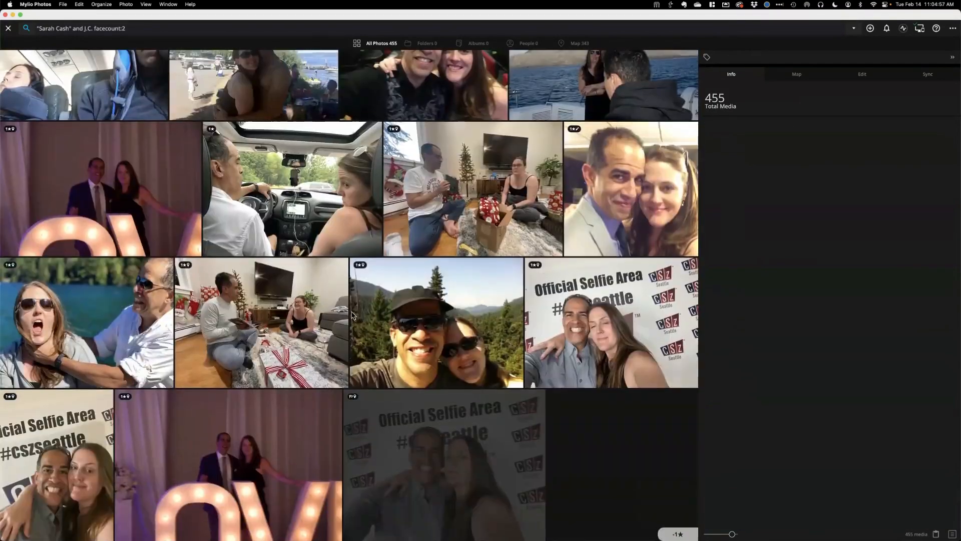
pyautogui.scroll(8, 443, 170)
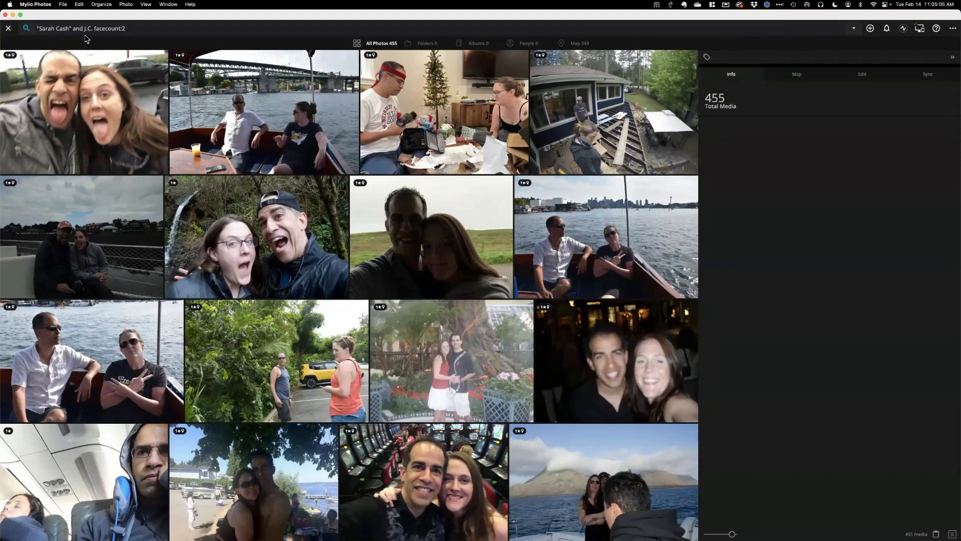
pyautogui.click(9, 29)
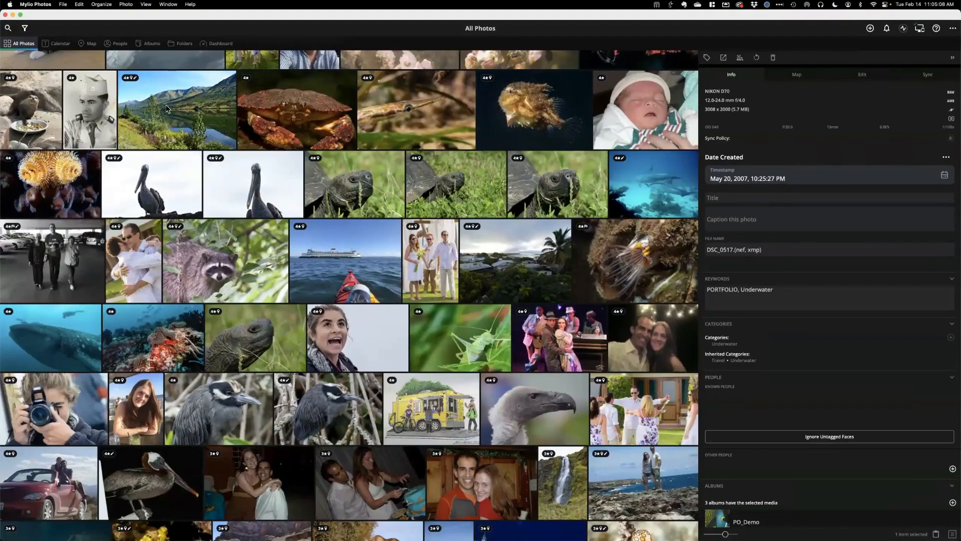
# - Enter a Custom filter of the couple's names plus facecount:2, returning 461 photos
pyautogui.click(25, 28)
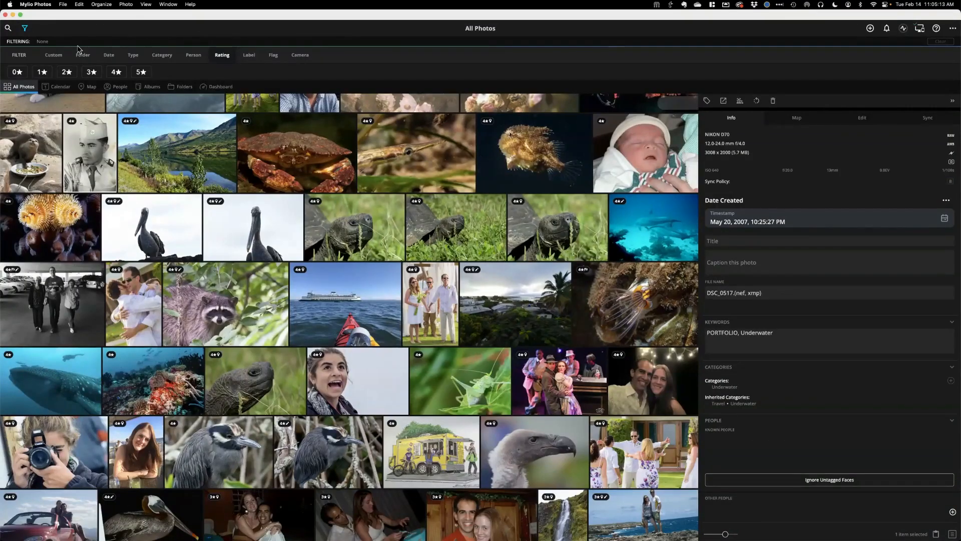
pyautogui.click(54, 56)
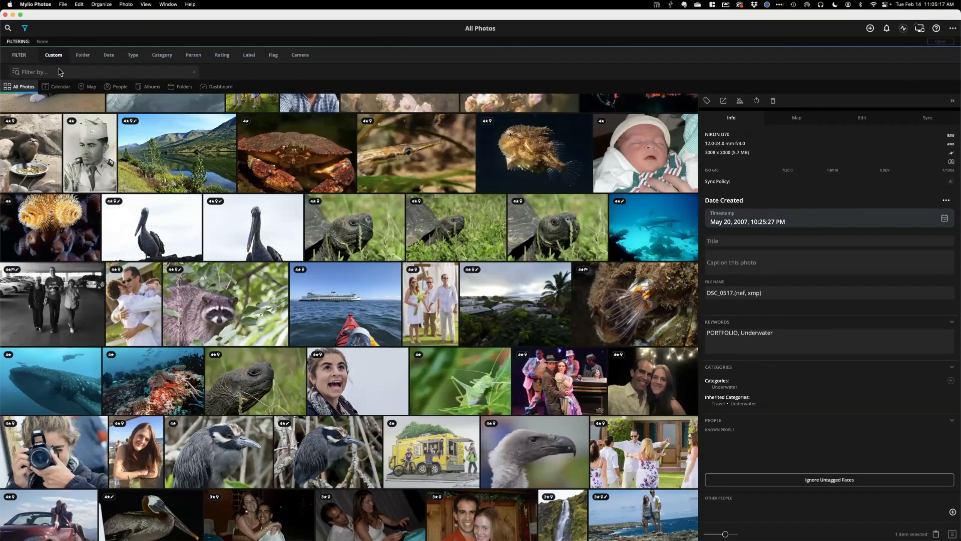
pyautogui.click(58, 70)
pyautogui.write('Sarah and J.C. facecount:')
pyautogui.write('2')
pyautogui.press('Return')
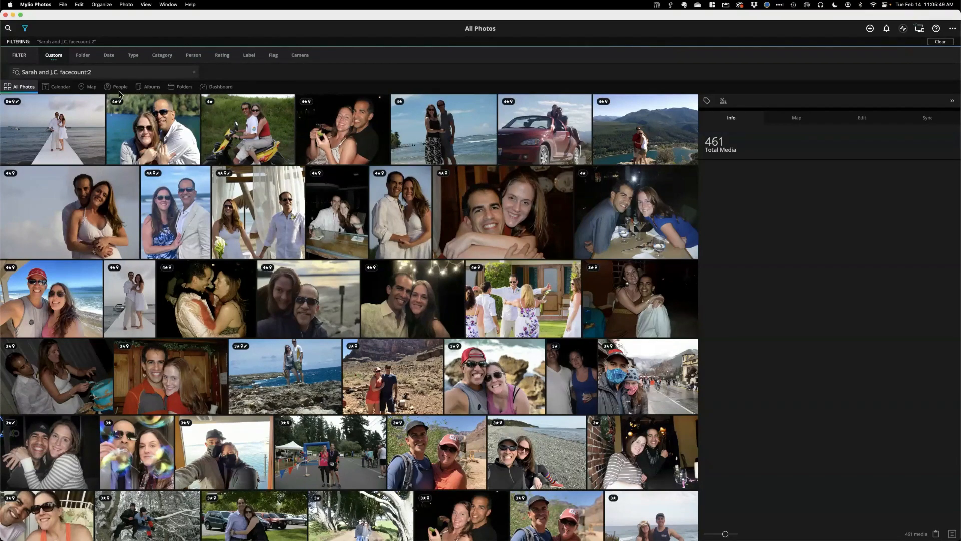
# - Show the 349 geotagged couple photos on a full-width map framed over North and Central America
pyautogui.click(88, 88)
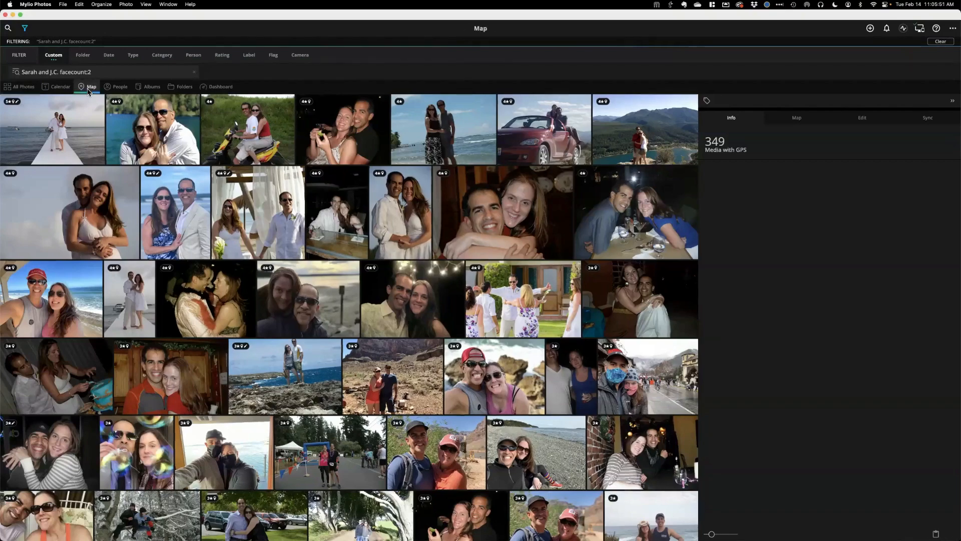
pyautogui.click(27, 31)
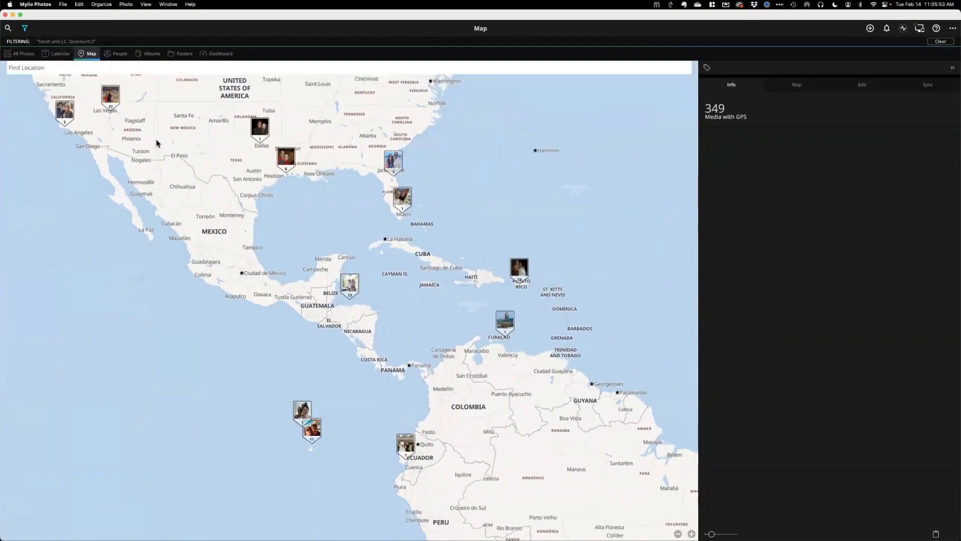
pyautogui.moveTo(155, 142); pyautogui.dragTo(216, 173)
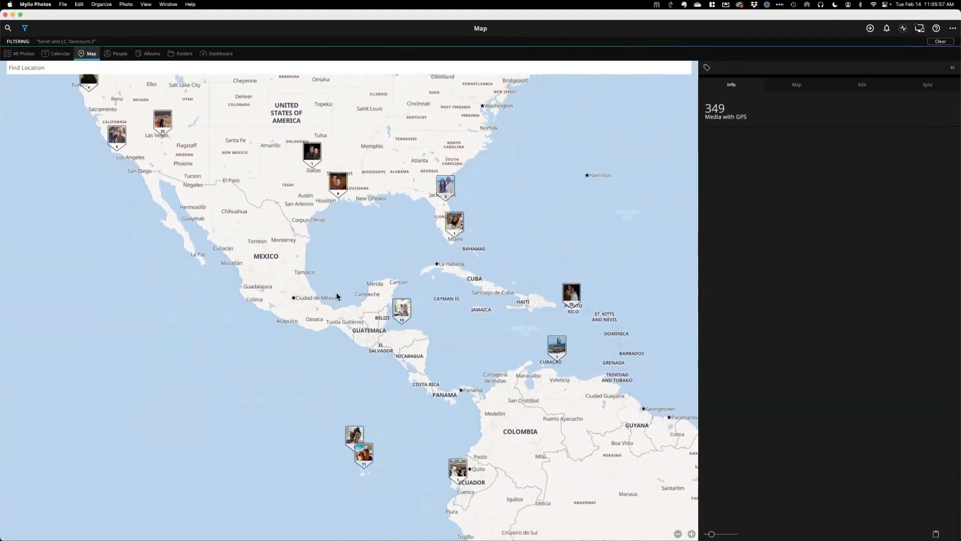
pyautogui.moveTo(369, 325)
pyautogui.mouseDown()
pyautogui.moveTo(341, 297)
pyautogui.moveTo(372, 338)
pyautogui.mouseUp()
pyautogui.scroll(-5, 372, 342)
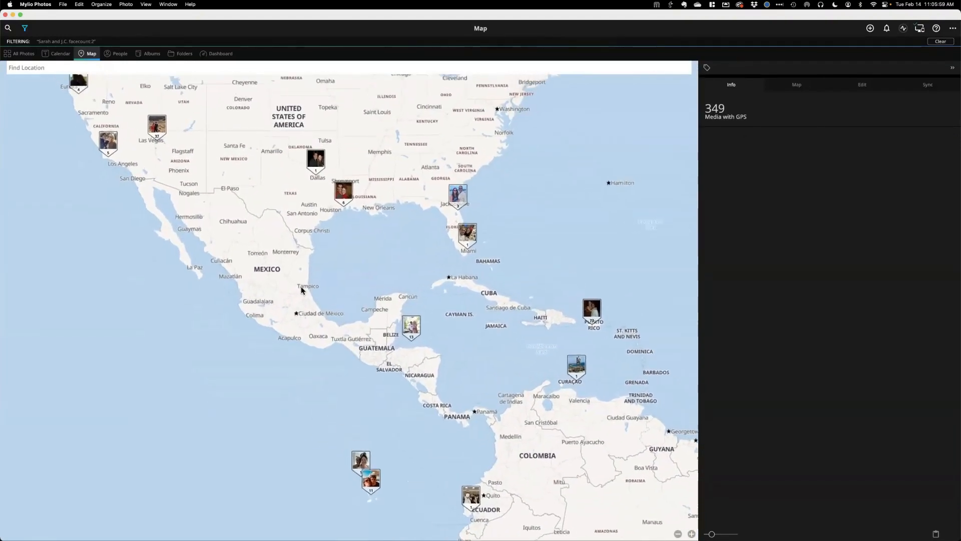
pyautogui.scroll(-1, 345, 271)
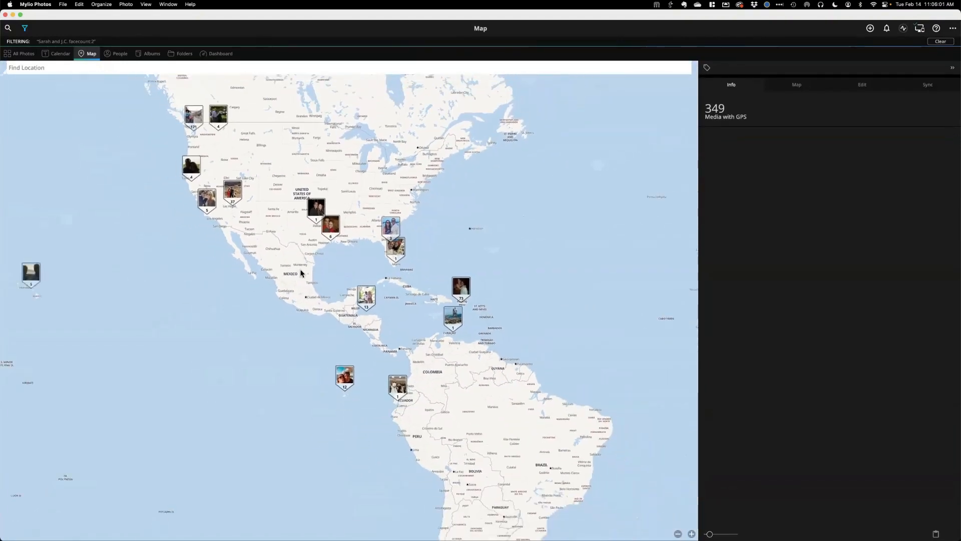
pyautogui.moveTo(291, 251); pyautogui.dragTo(410, 331)
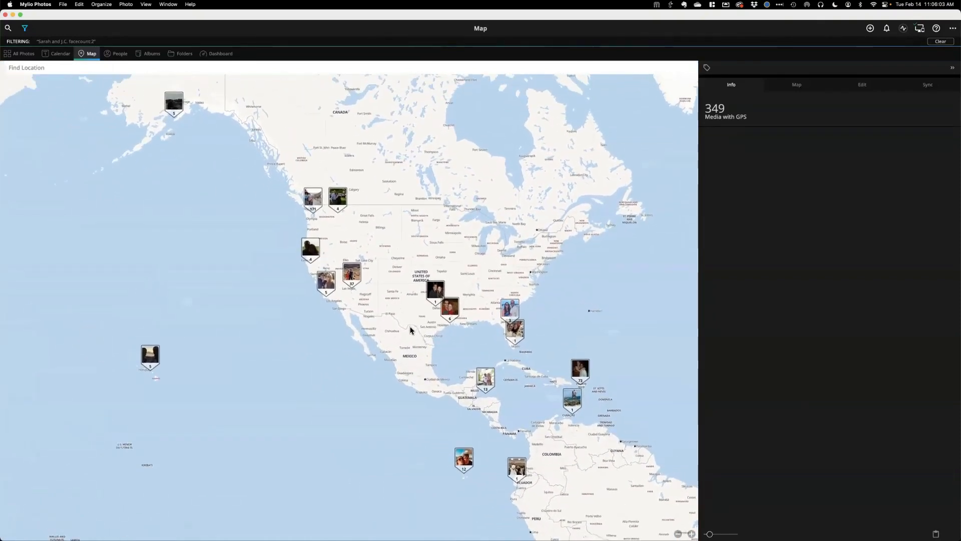
pyautogui.click(951, 70)
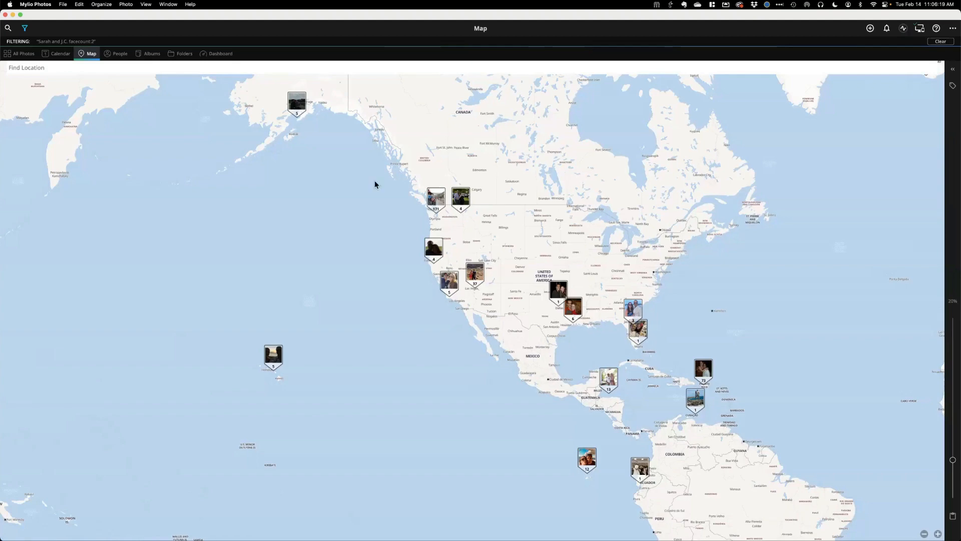
# - Open the LifeCalendar Decade view and scroll through the 2000s, 2010s and 2020s rows
pyautogui.click(55, 54)
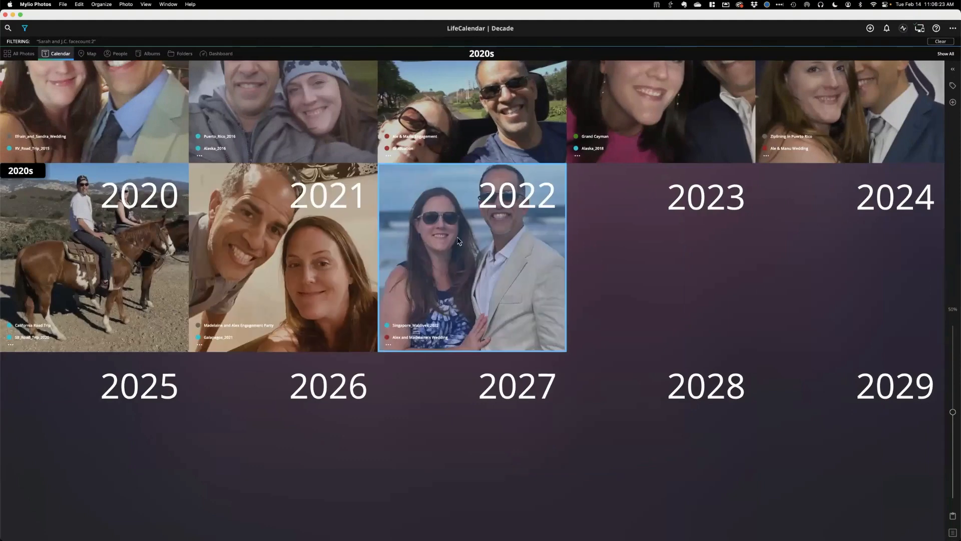
pyautogui.scroll(4, 478, 251)
pyautogui.scroll(2, 478, 254)
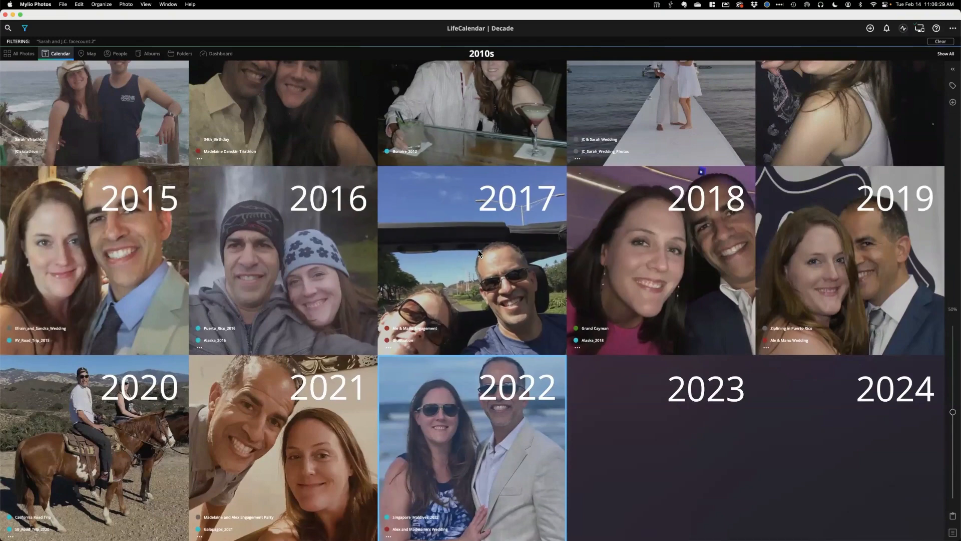
pyautogui.scroll(8, 478, 249)
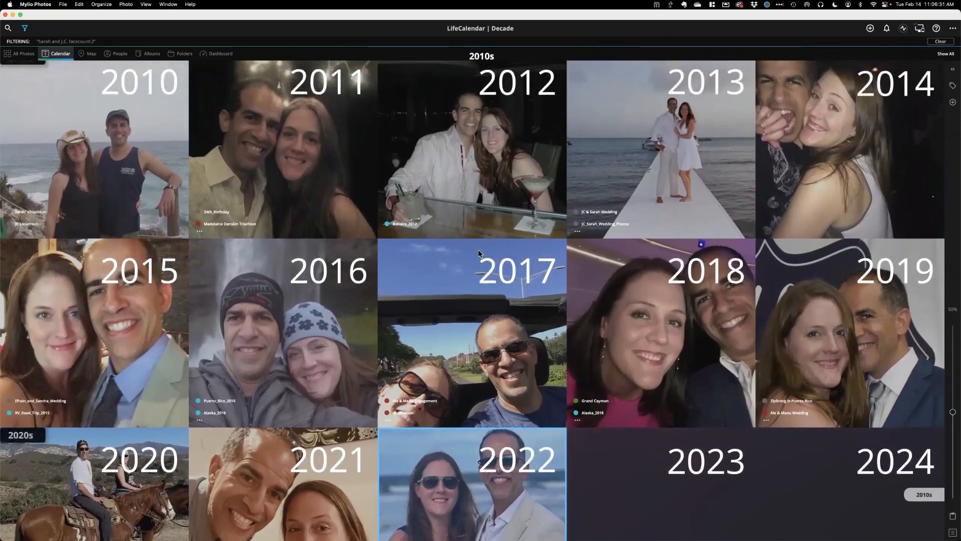
pyautogui.scroll(1, 479, 250)
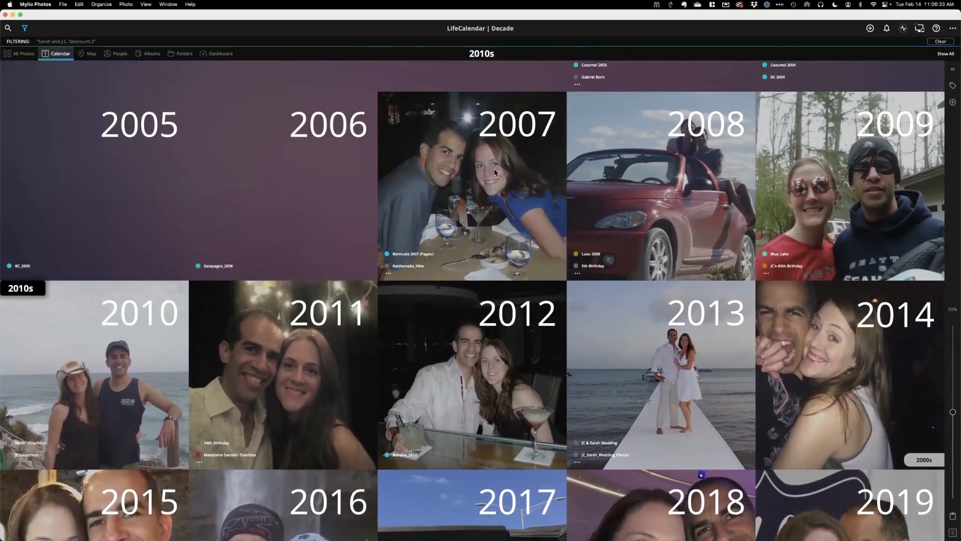
pyautogui.scroll(-10, 461, 185)
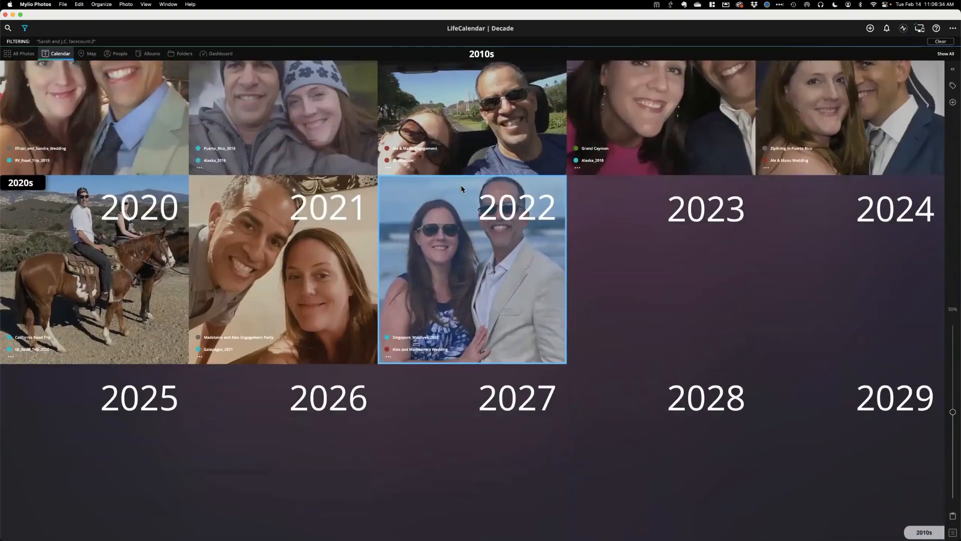
pyautogui.scroll(4, 462, 189)
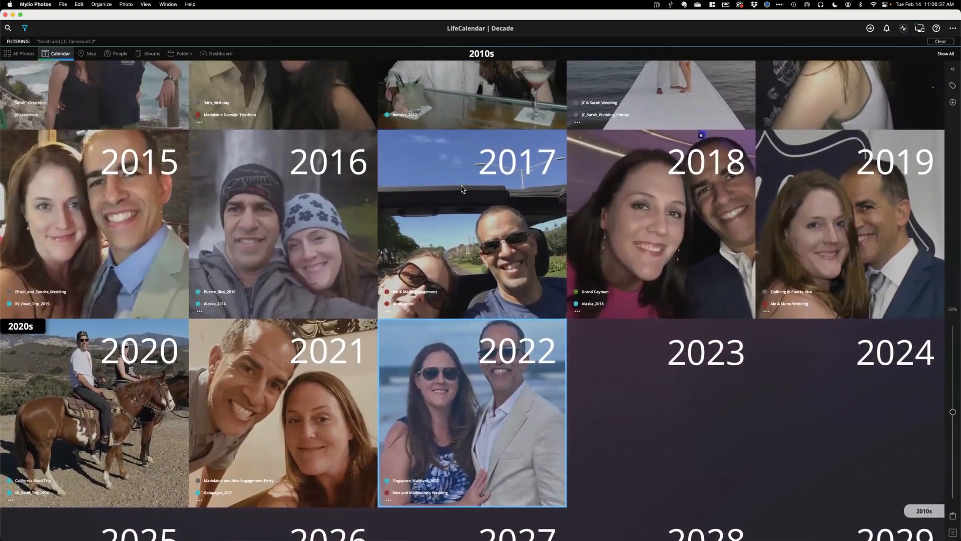
pyautogui.scroll(2, 463, 189)
pyautogui.scroll(-2, 462, 189)
# - Open the 2020 year calendar and browse the monthly photos through 2022, ending on 2019
pyautogui.click(67, 400)
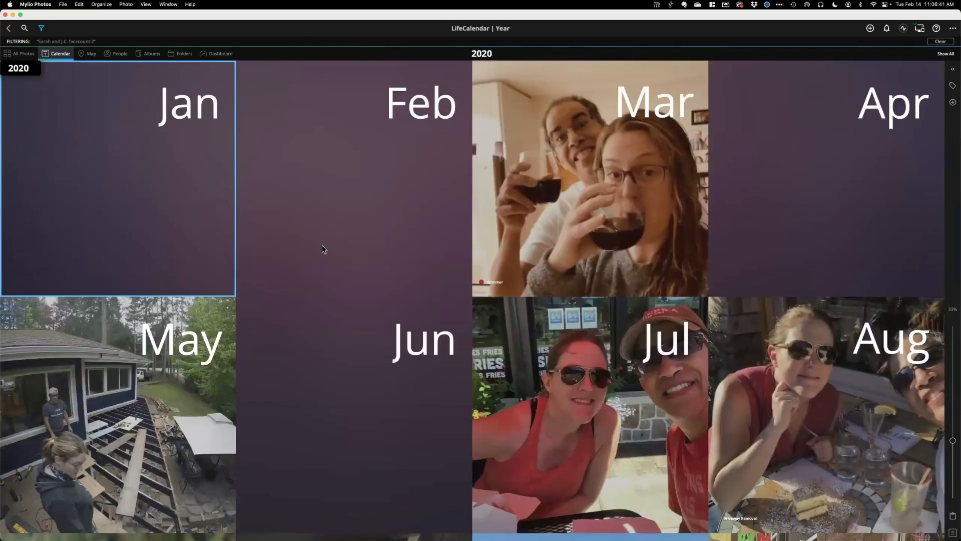
pyautogui.scroll(-8, 322, 249)
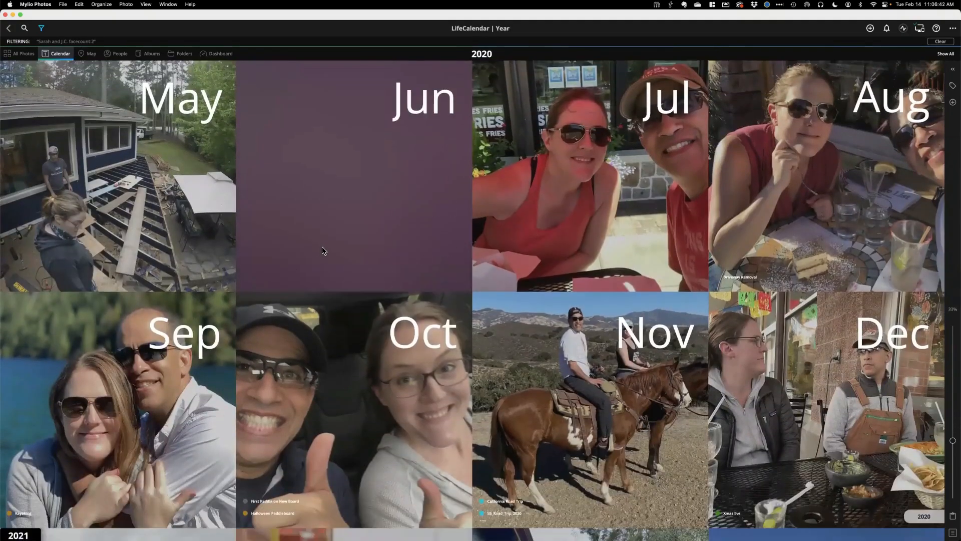
pyautogui.scroll(-8, 323, 251)
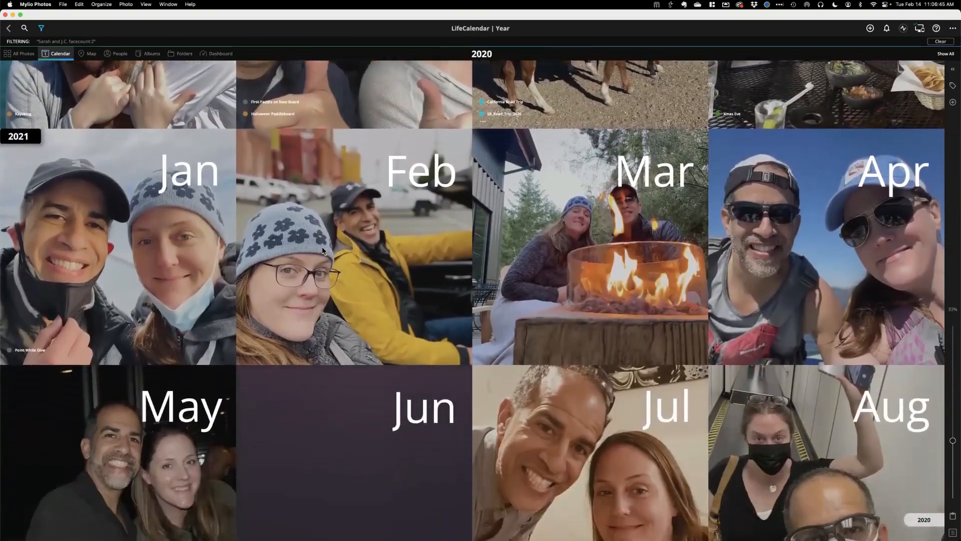
pyautogui.scroll(-12, 323, 251)
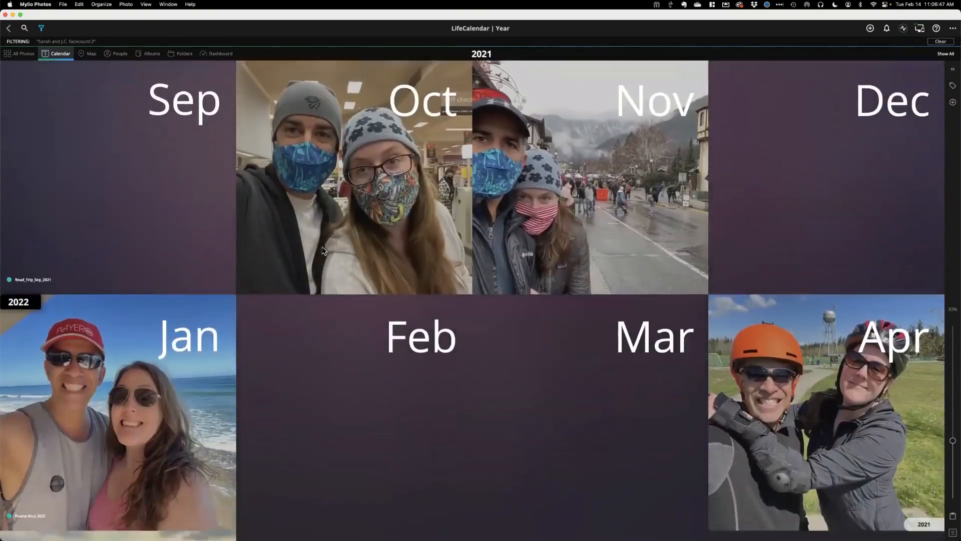
pyautogui.scroll(-10, 323, 250)
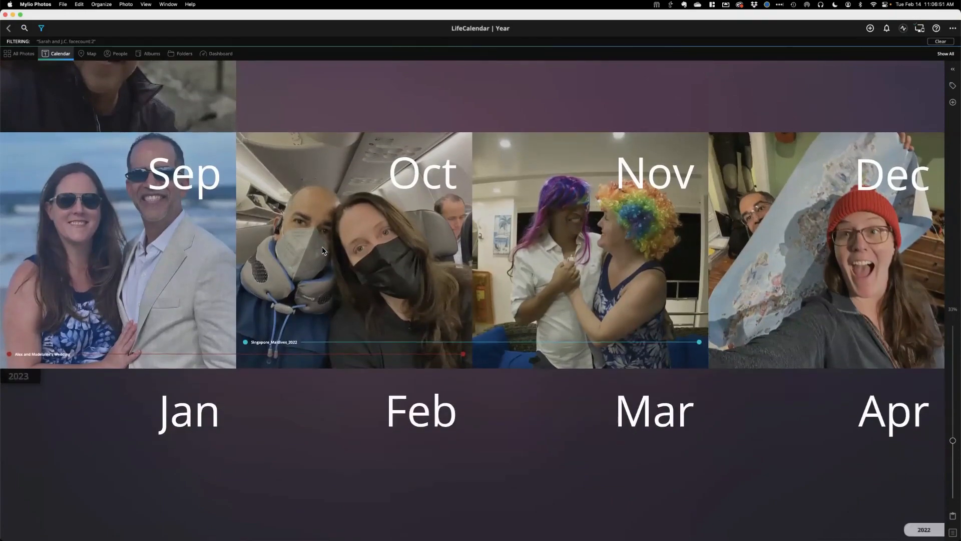
pyautogui.scroll(6, 323, 250)
pyautogui.scroll(8, 323, 251)
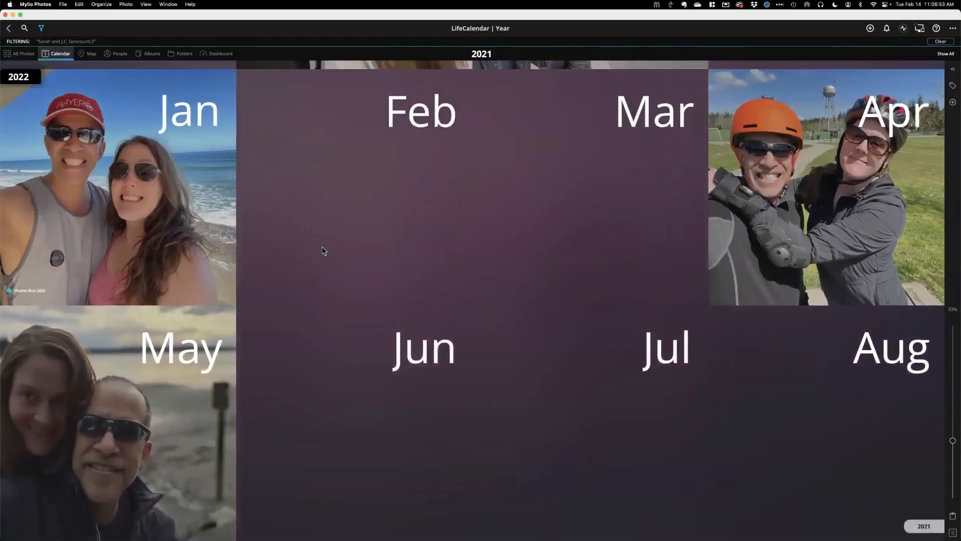
pyautogui.scroll(10, 323, 251)
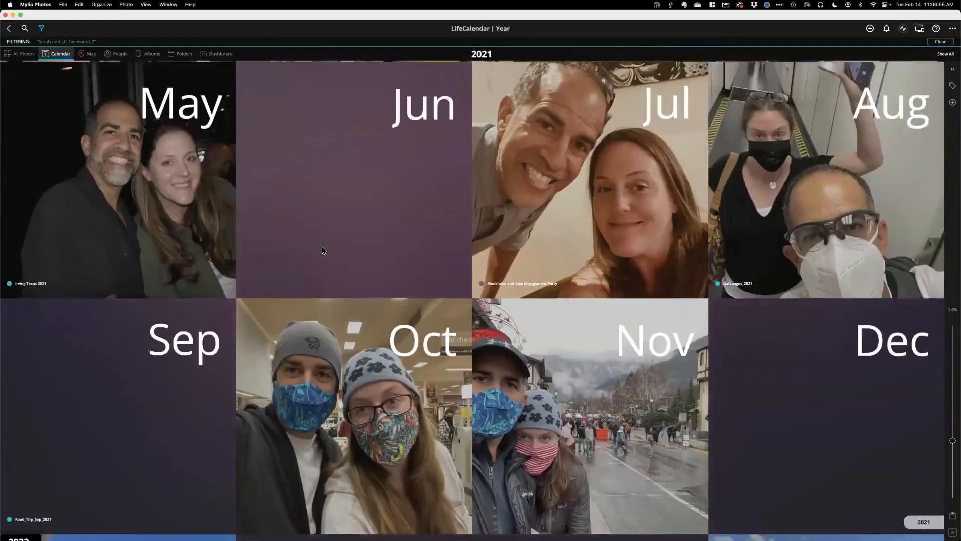
pyautogui.scroll(5, 322, 248)
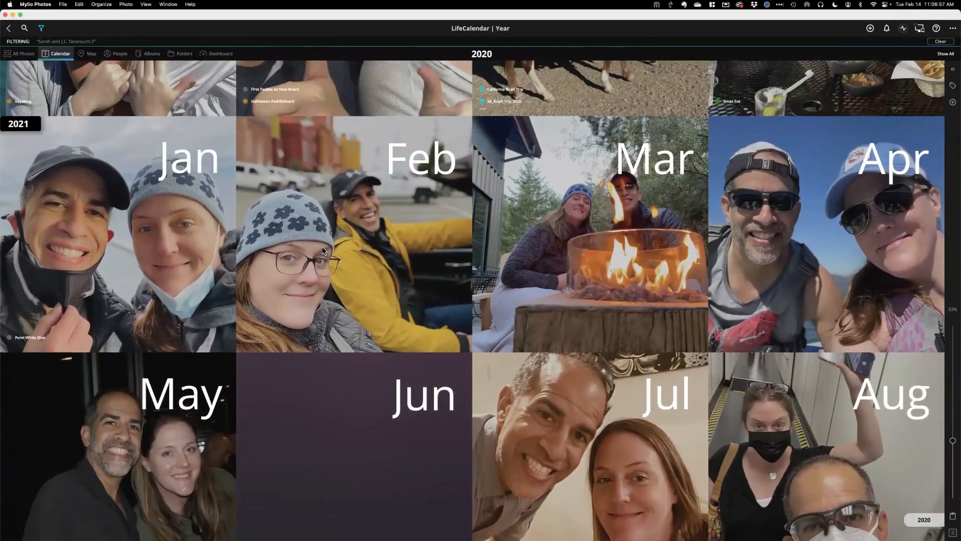
pyautogui.scroll(12, 323, 250)
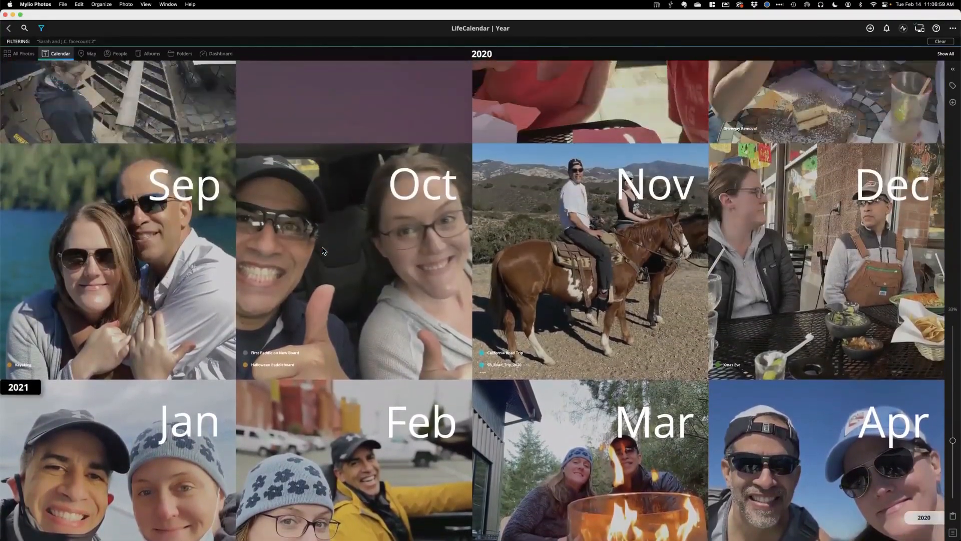
pyautogui.scroll(10, 323, 250)
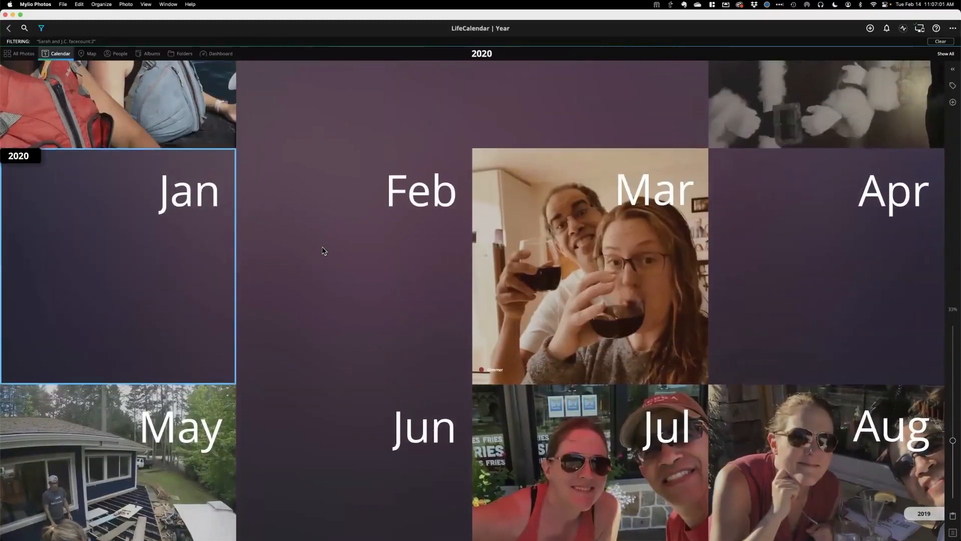
pyautogui.scroll(10, 323, 250)
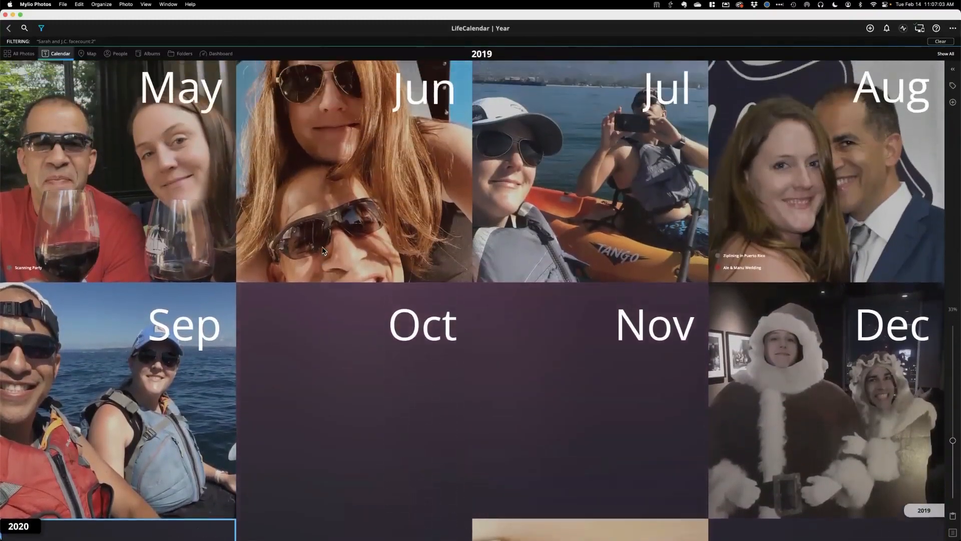
pyautogui.scroll(4, 322, 250)
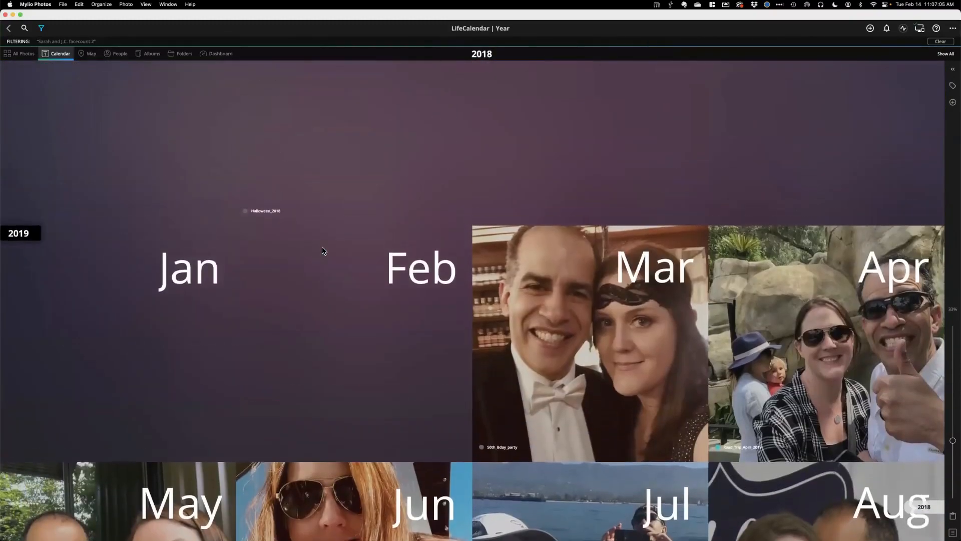
pyautogui.scroll(-8, 322, 250)
pyautogui.scroll(-3, 323, 250)
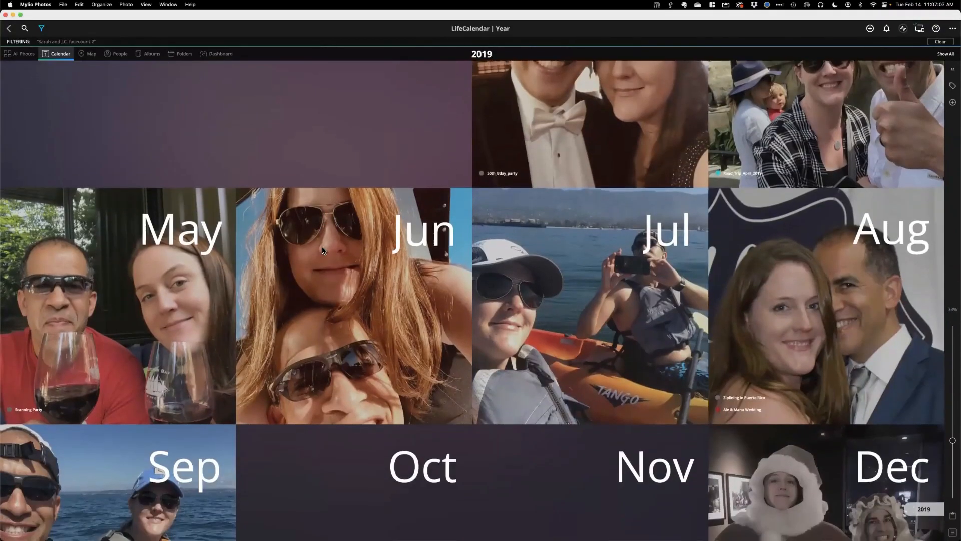
pyautogui.scroll(-2, 323, 250)
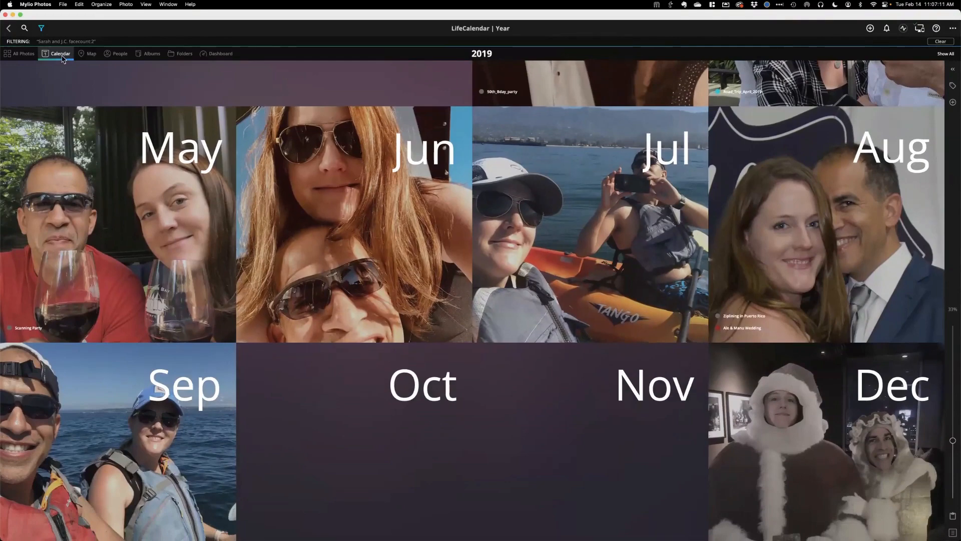
# - Return to All Photos with the filter bar and the Info panel open
pyautogui.click(25, 54)
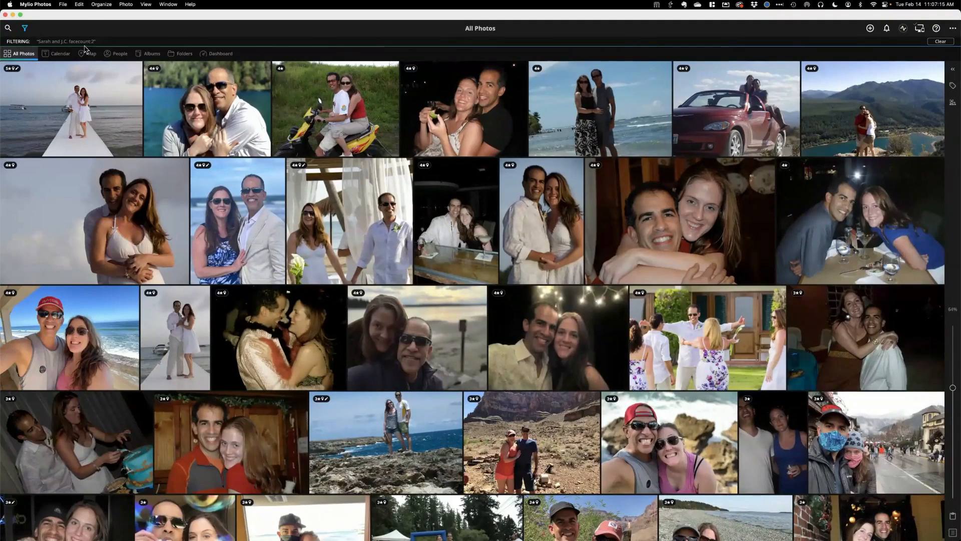
pyautogui.click(25, 28)
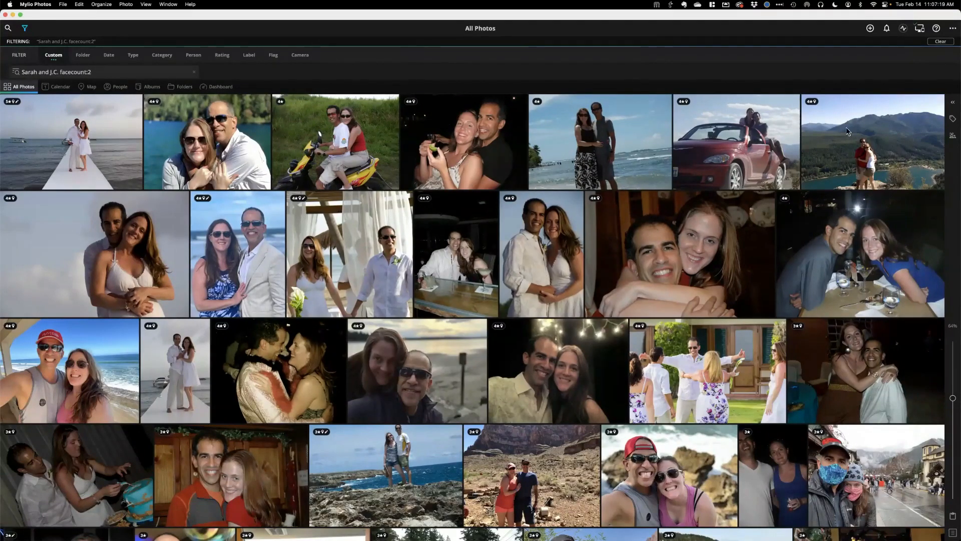
pyautogui.click(953, 105)
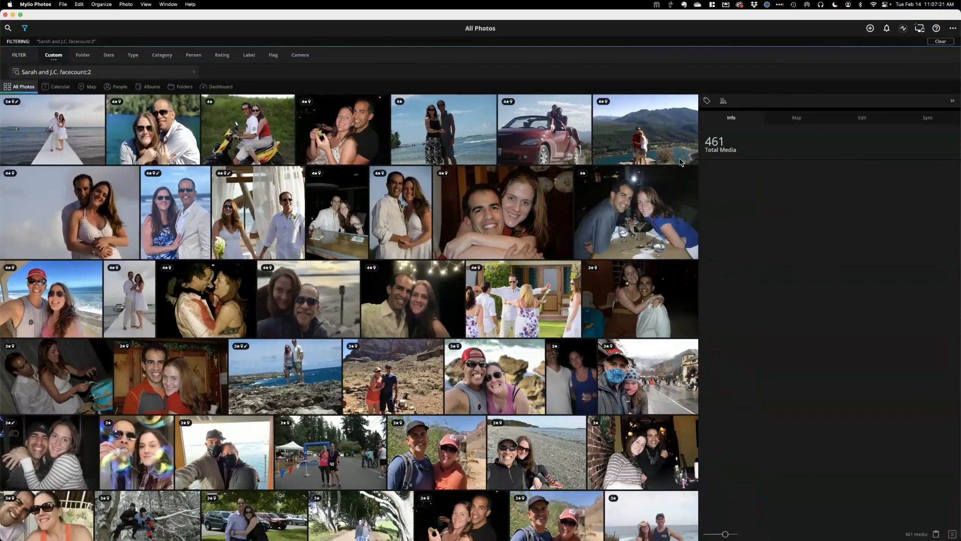
# - Filter by 3, 4 and 5 star ratings and scroll through the resulting 299 photos
pyautogui.click(223, 56)
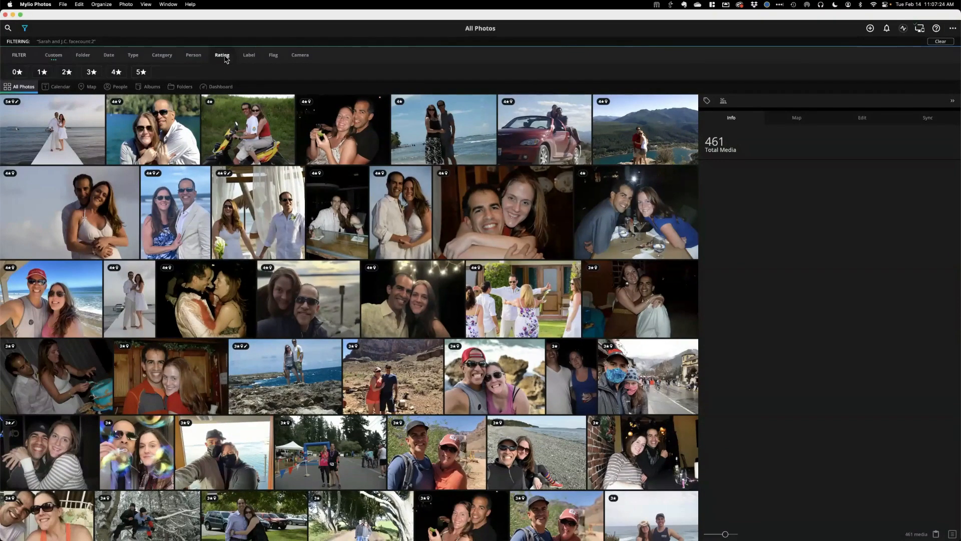
pyautogui.click(98, 73)
pyautogui.click(117, 72)
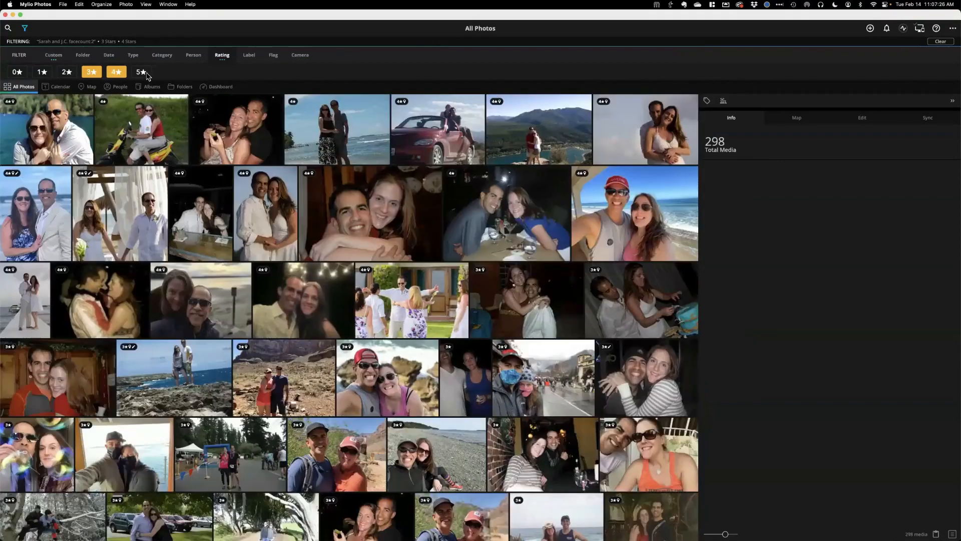
pyautogui.click(142, 73)
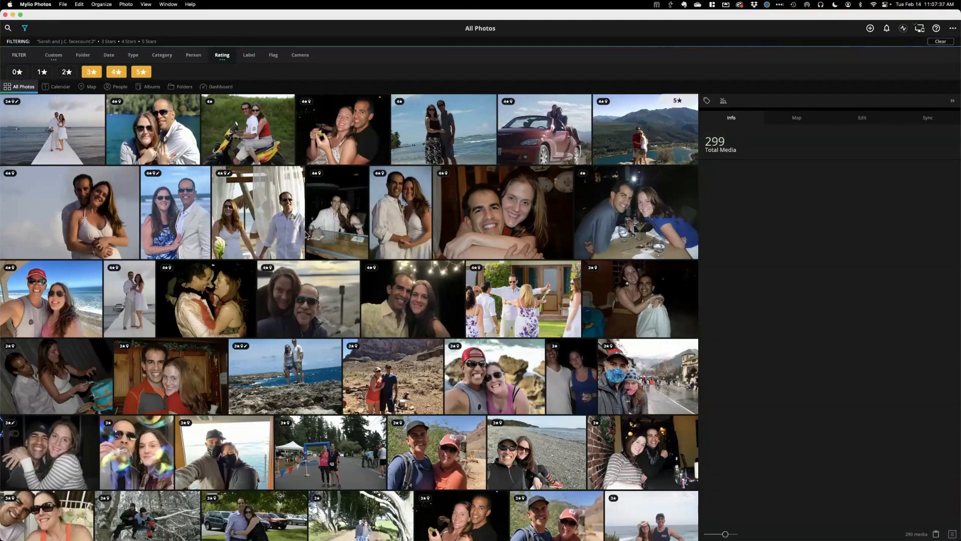
pyautogui.scroll(-15, 306, 235)
pyautogui.scroll(-10, 306, 235)
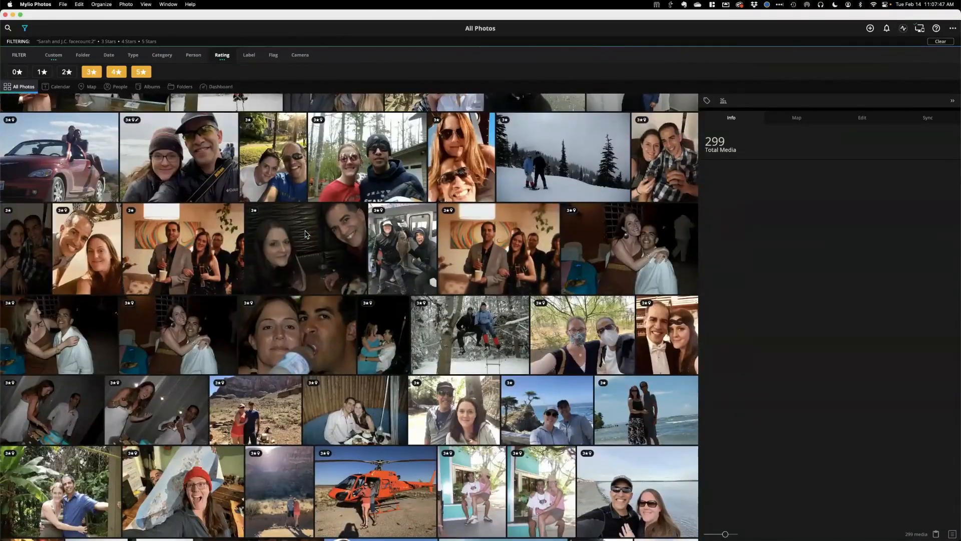
pyautogui.scroll(-10, 306, 235)
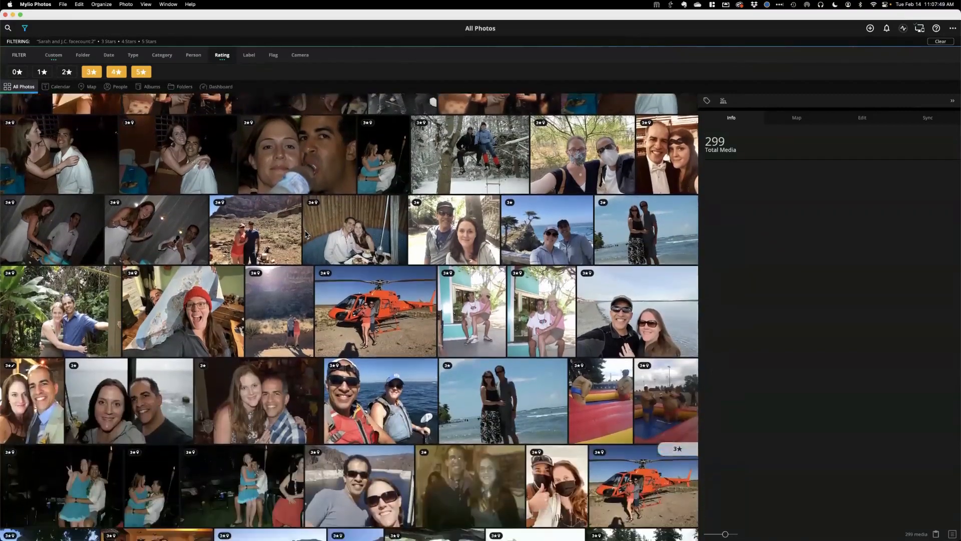
pyautogui.scroll(-3, 305, 234)
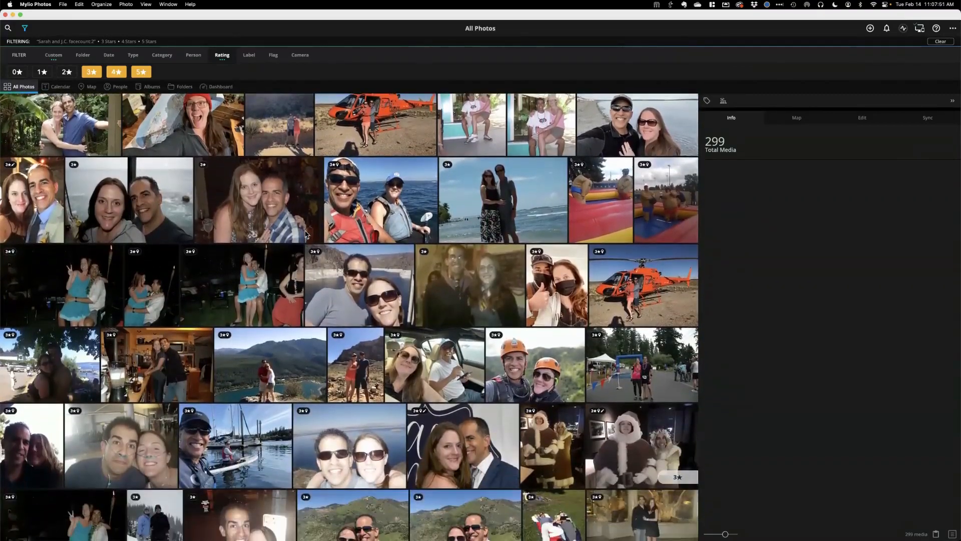
pyautogui.scroll(-7, 305, 235)
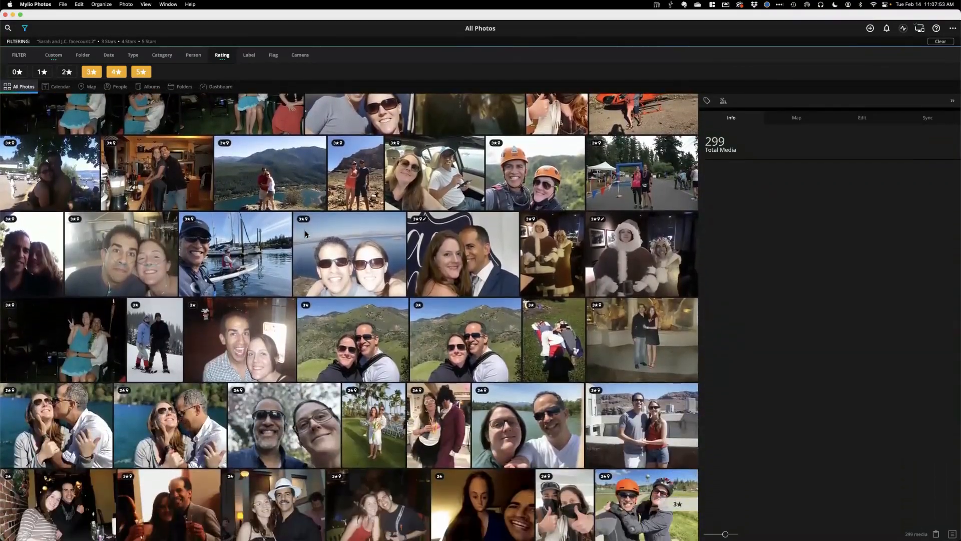
pyautogui.scroll(-9, 306, 234)
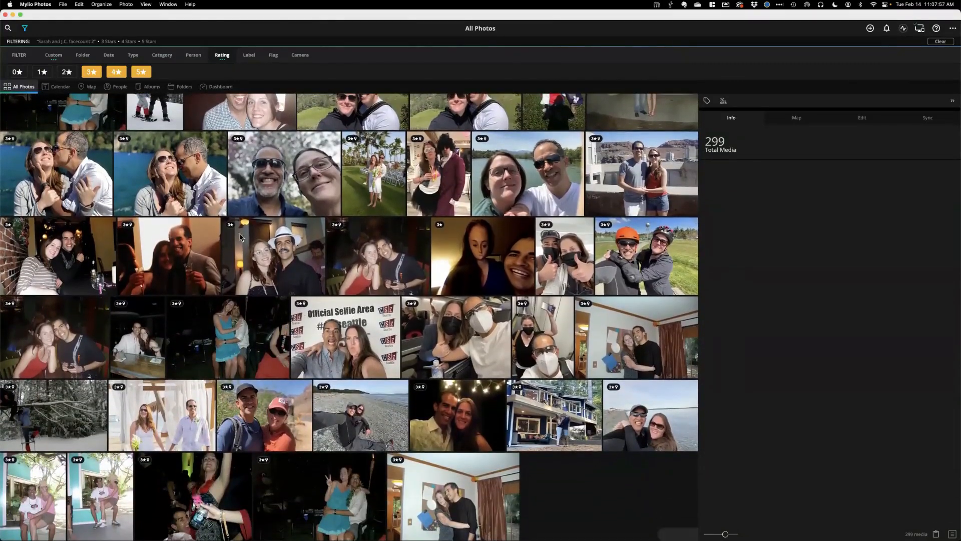
pyautogui.scroll(8, 241, 238)
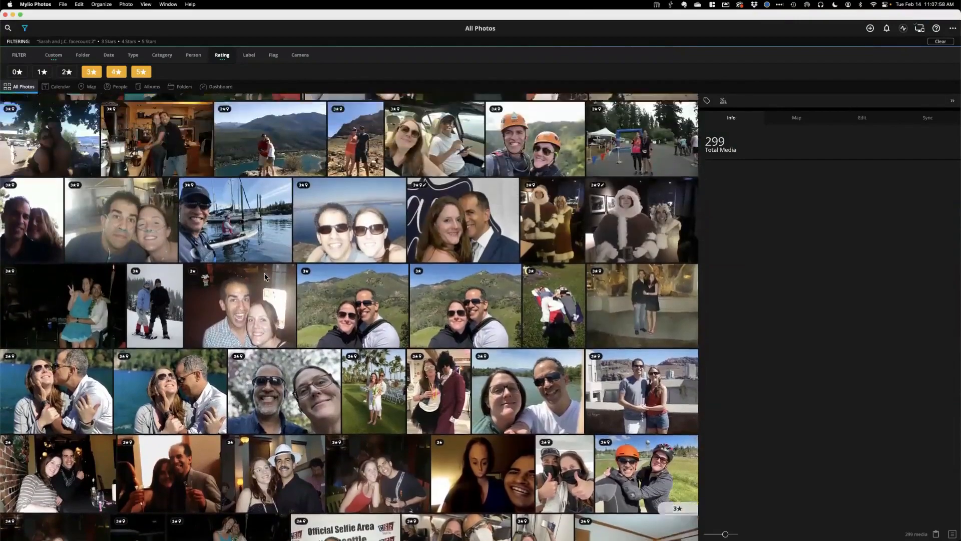
pyautogui.scroll(20, 265, 277)
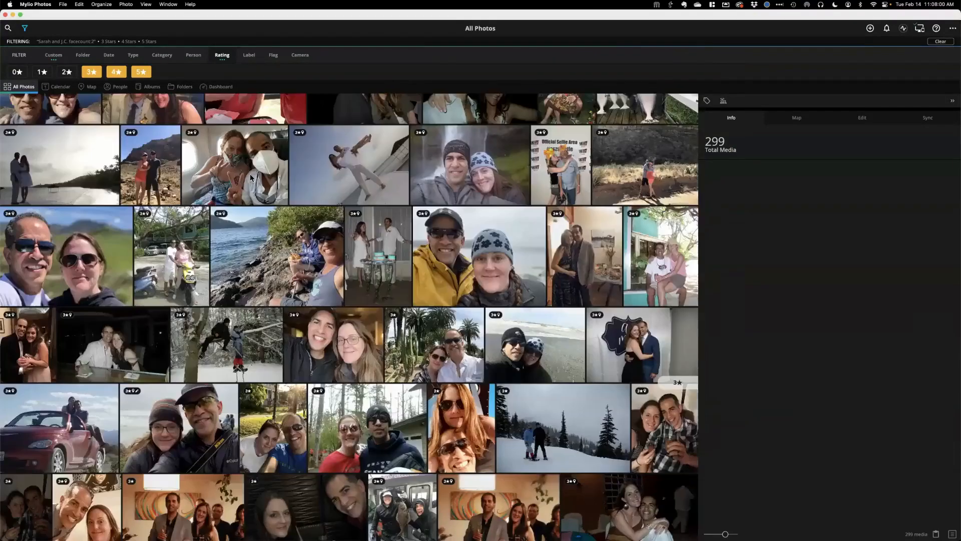
pyautogui.scroll(6, 252, 177)
pyautogui.scroll(5, 376, 196)
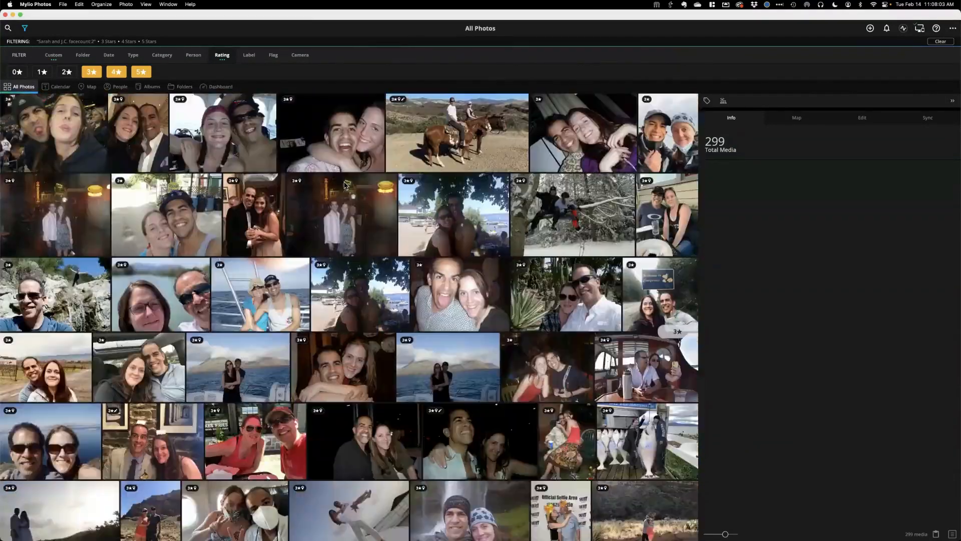
pyautogui.scroll(15, 344, 185)
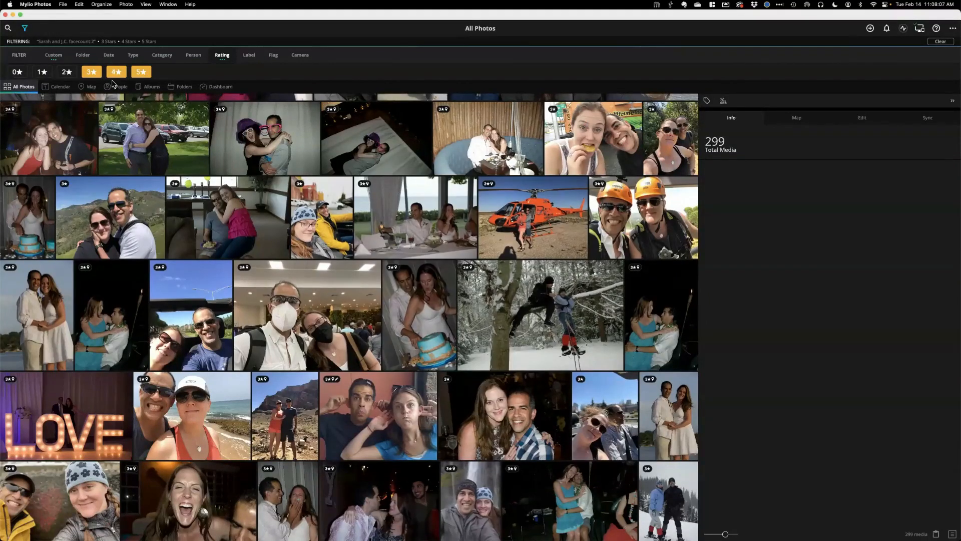
pyautogui.click(78, 4)
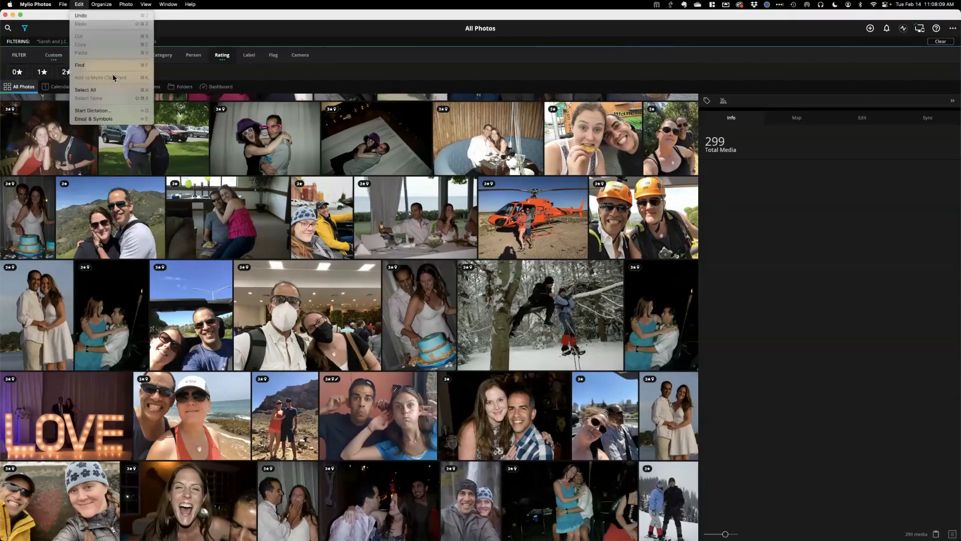
pyautogui.moveTo(110, 6)
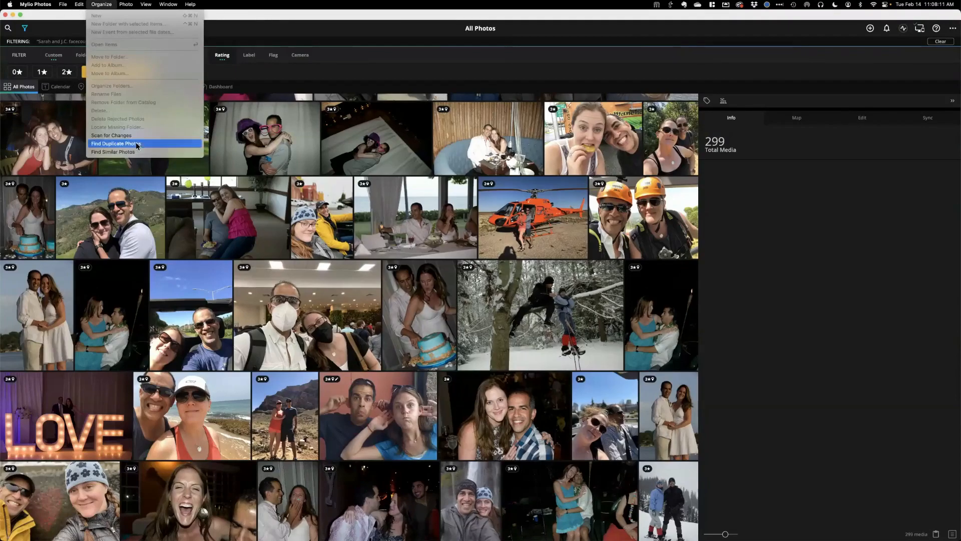
pyautogui.click(121, 144)
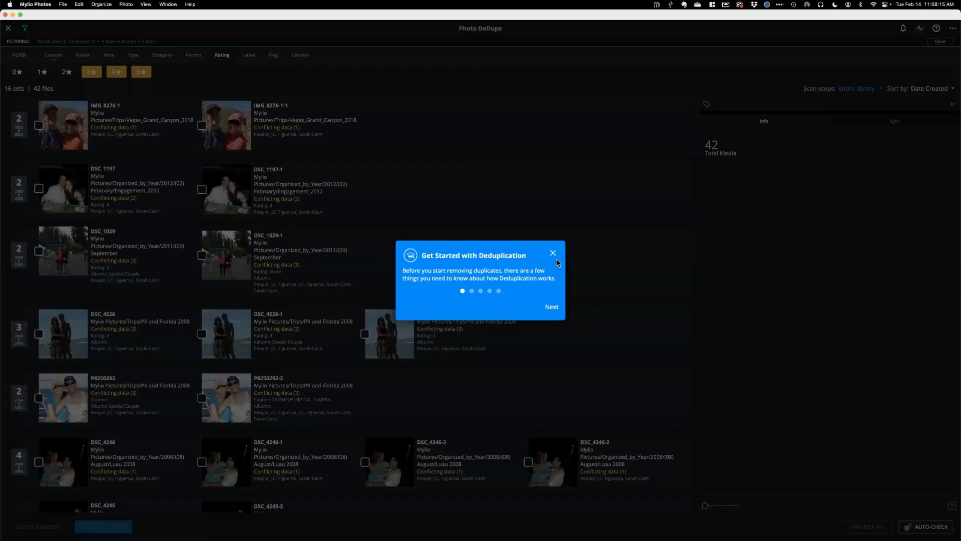
pyautogui.click(554, 254)
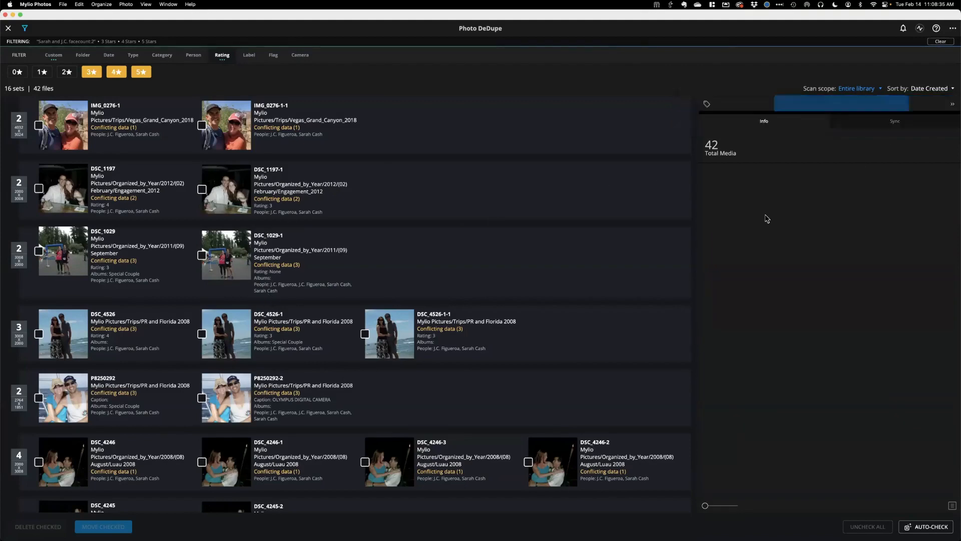
pyautogui.scroll(-15, 184, 244)
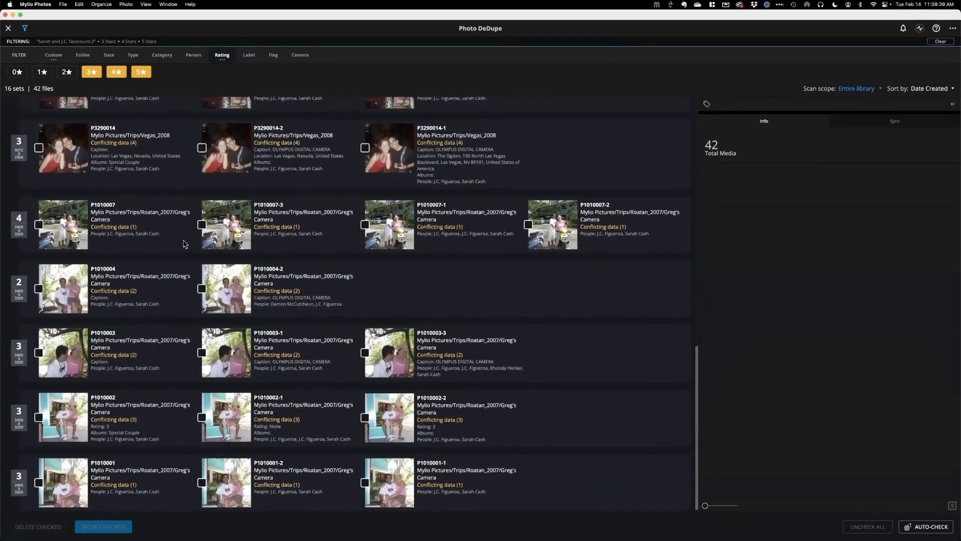
# - Run Auto-Check to mark the 26 extra duplicate copies, review the list, then choose Delete Checked
pyautogui.click(916, 526)
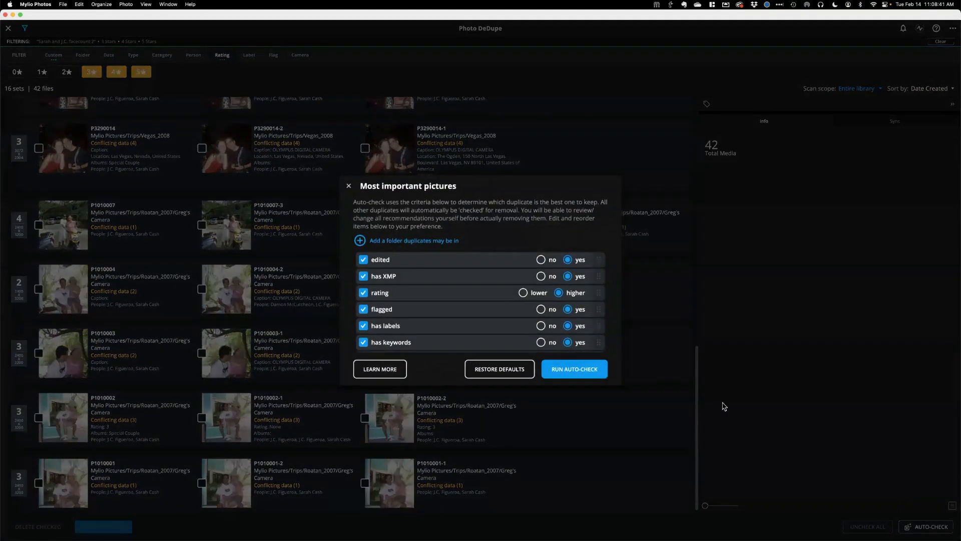
pyautogui.click(573, 369)
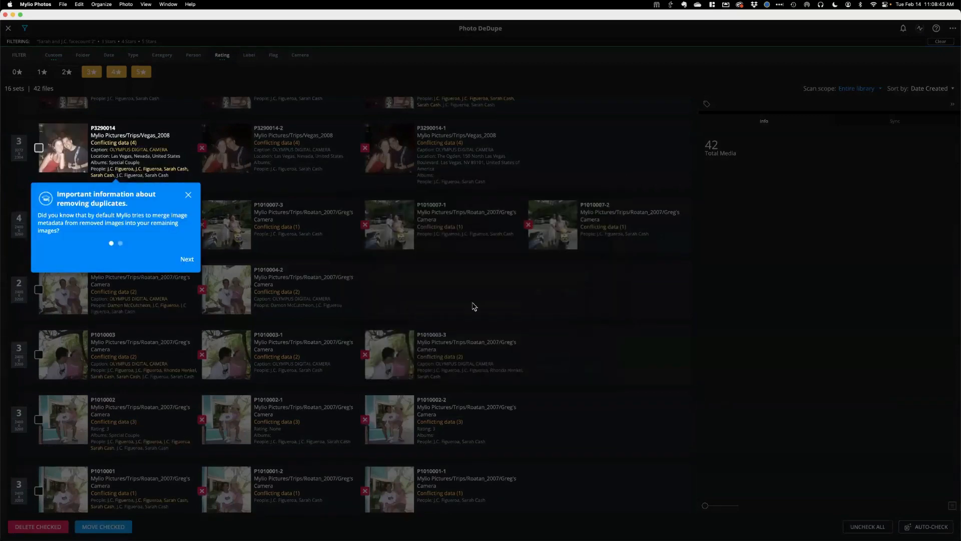
pyautogui.click(189, 196)
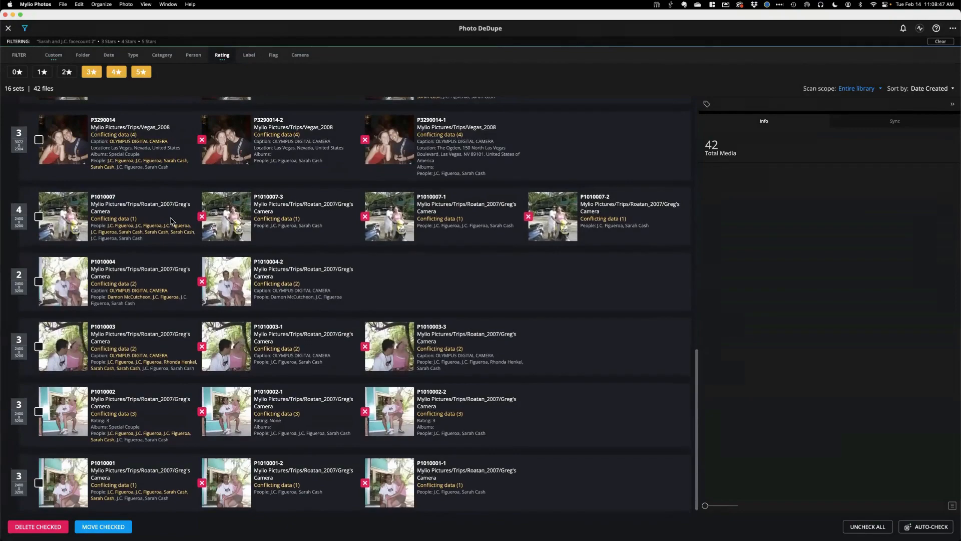
pyautogui.scroll(15, 171, 220)
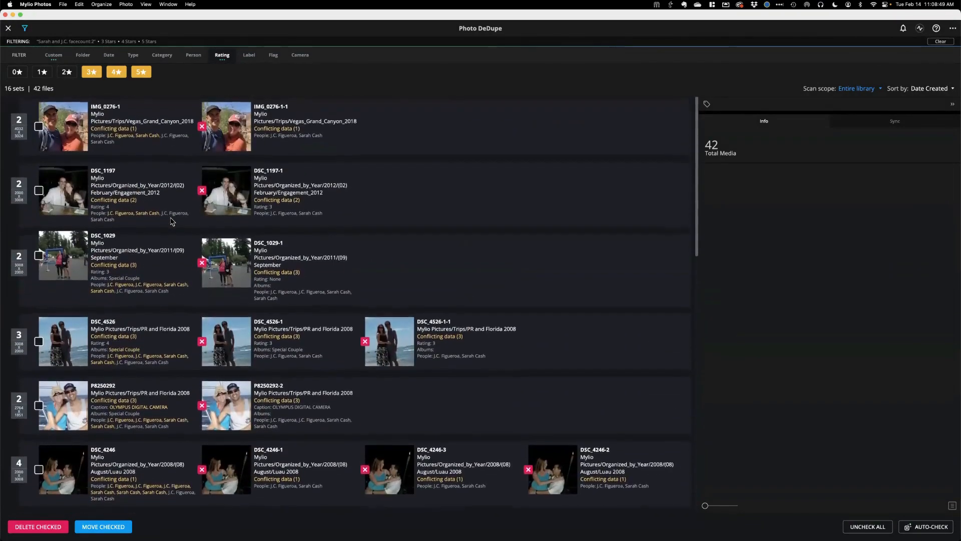
pyautogui.scroll(-15, 171, 221)
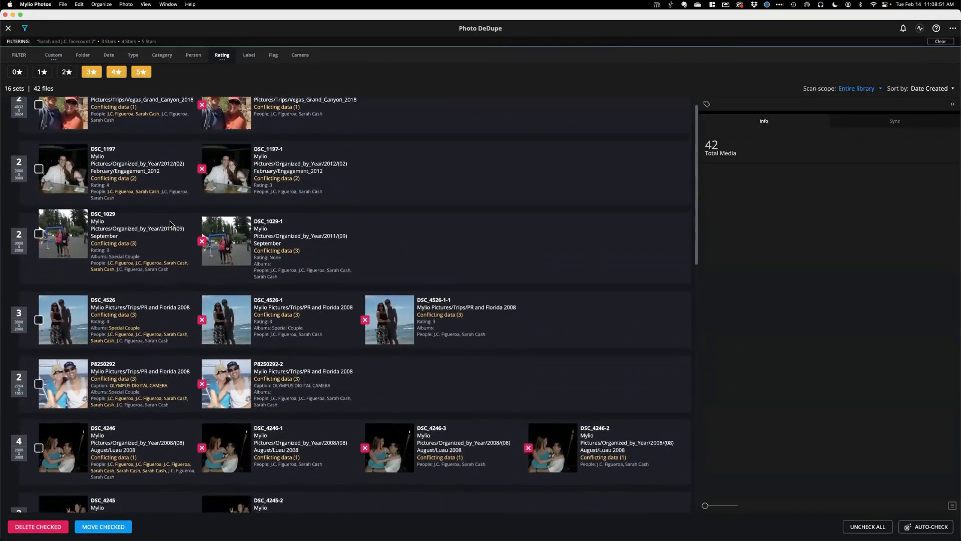
pyautogui.scroll(-8, 171, 225)
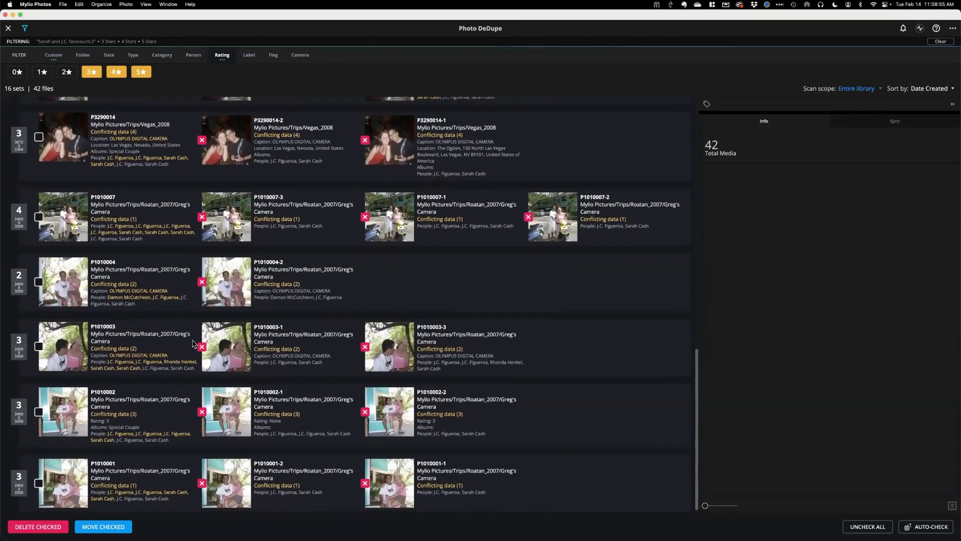
pyautogui.click(38, 526)
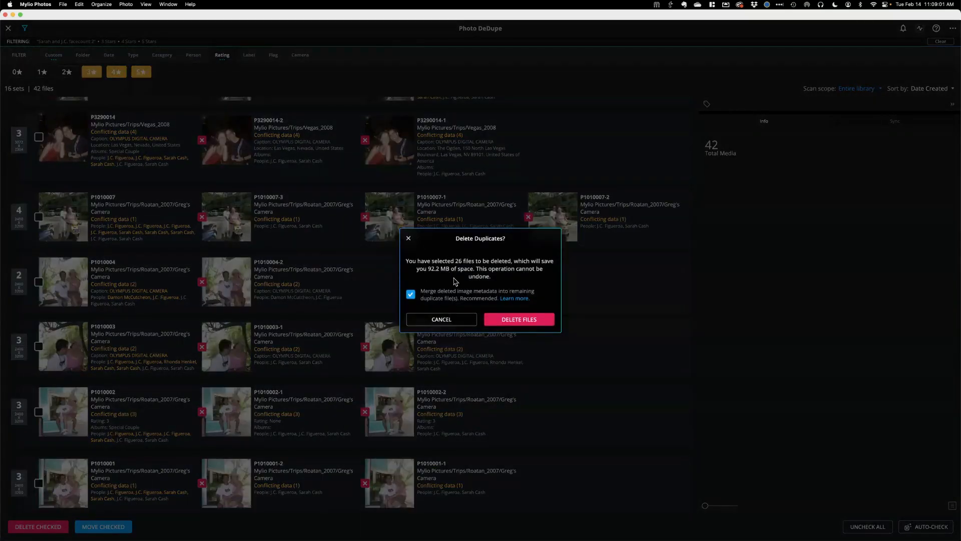
# - Confirm deleting the 26 duplicate files and close the Activities panel
pyautogui.click(517, 321)
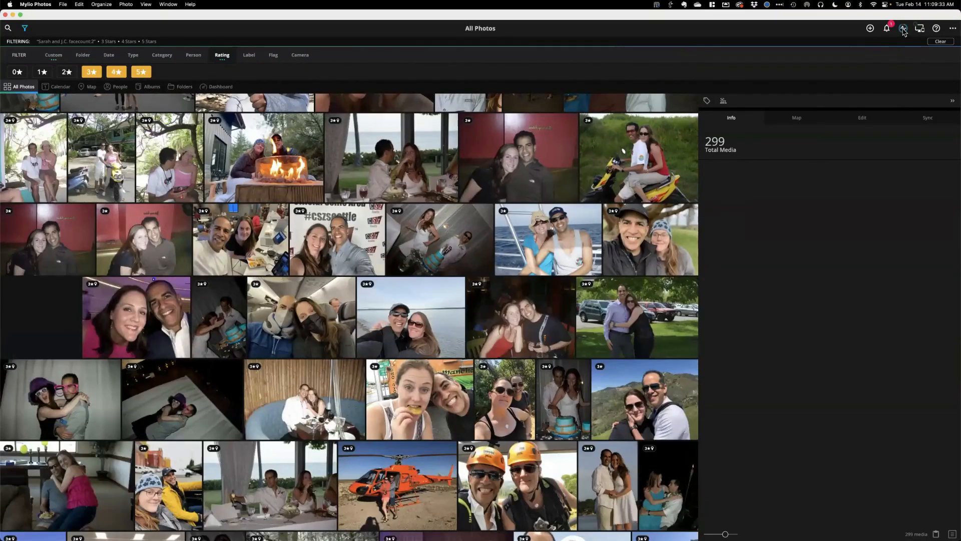
pyautogui.click(903, 30)
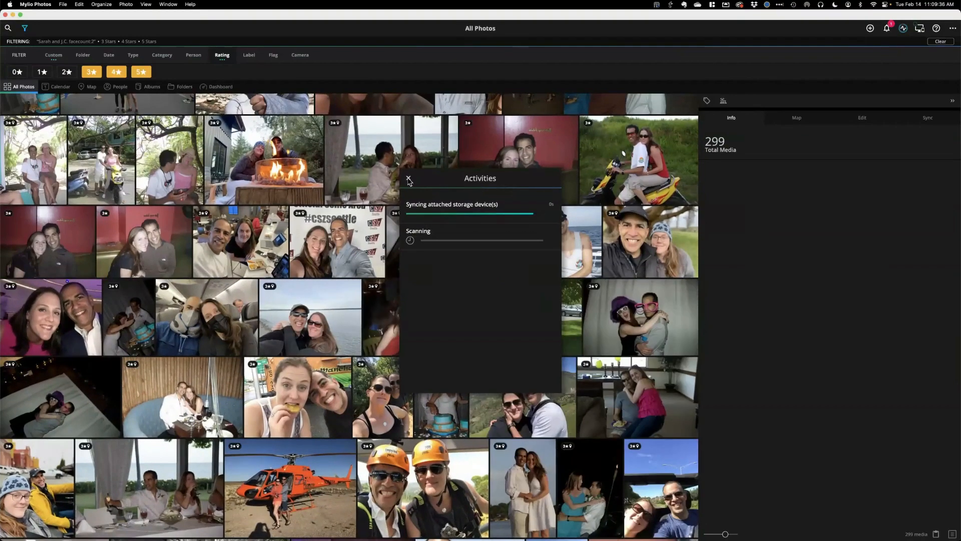
pyautogui.click(408, 178)
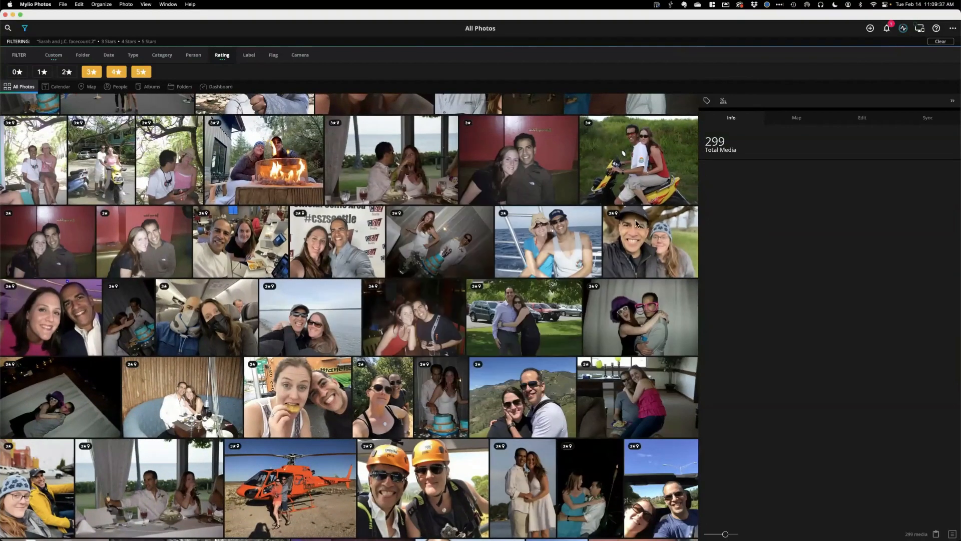
pyautogui.scroll(15, 216, 230)
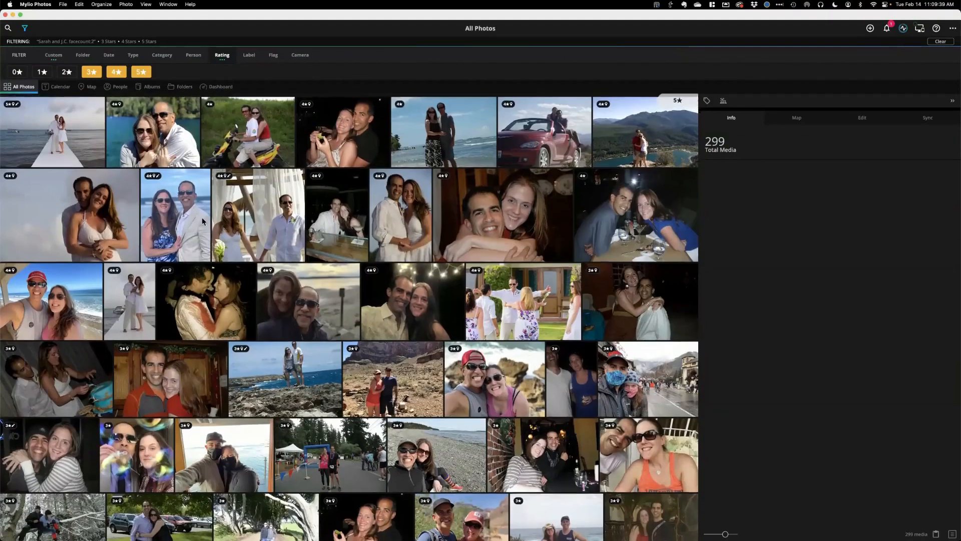
# - Select all 279 photos in the filtered All Photos grid
pyautogui.press('super+a')
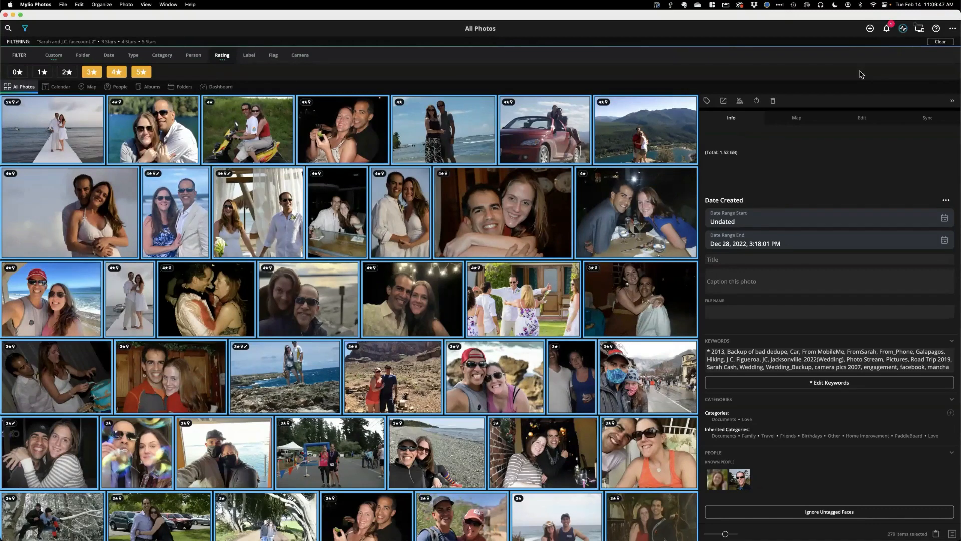
pyautogui.press('5')
pyautogui.rightClick(250, 211)
pyautogui.click(248, 206)
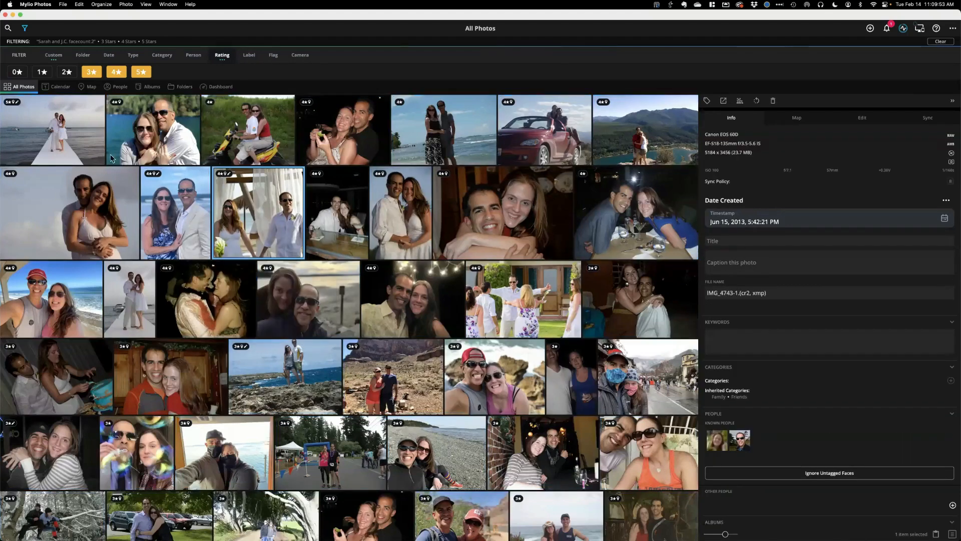
pyautogui.press('super+a')
pyautogui.click(260, 212)
pyautogui.rightClick(251, 127)
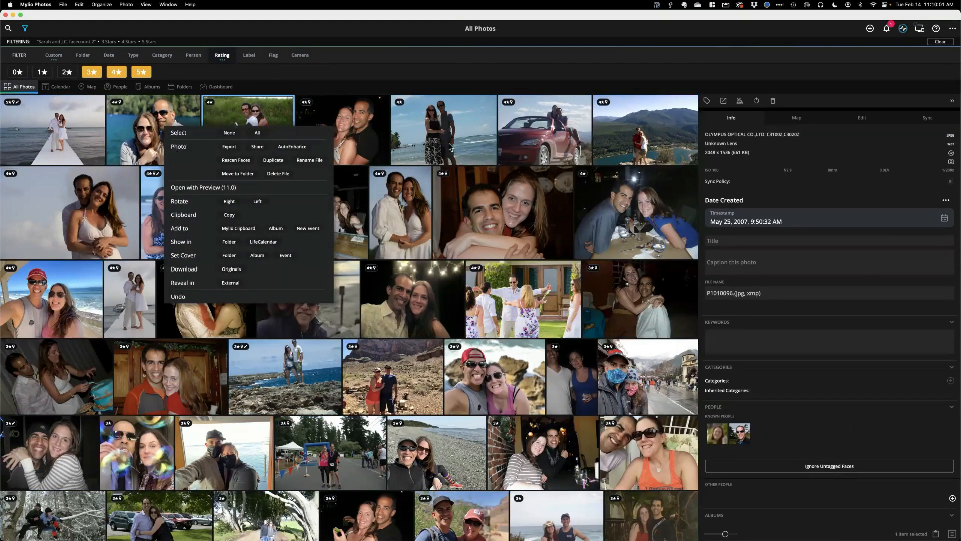
pyautogui.click(257, 133)
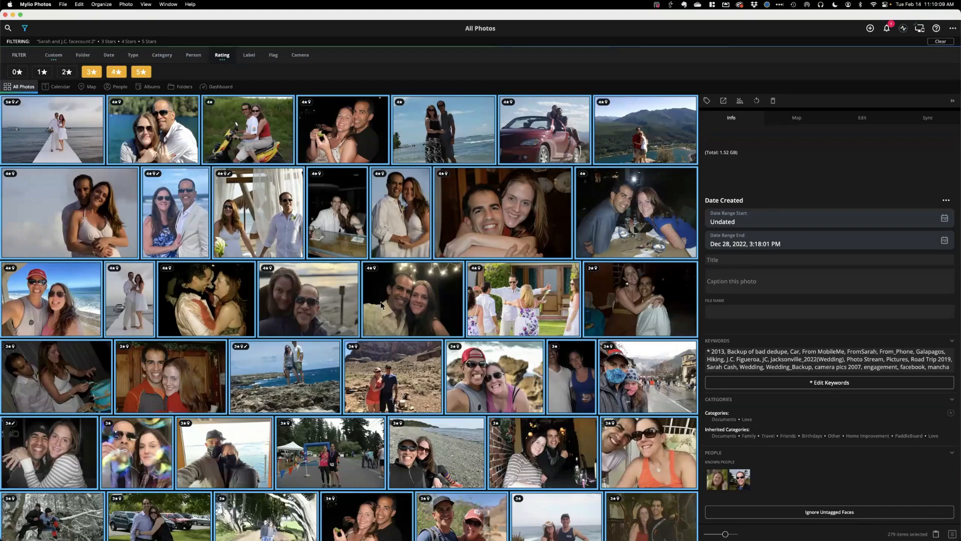
# - Add the 279 selected photos to a newly created album named V-Day_2023
pyautogui.rightClick(254, 212)
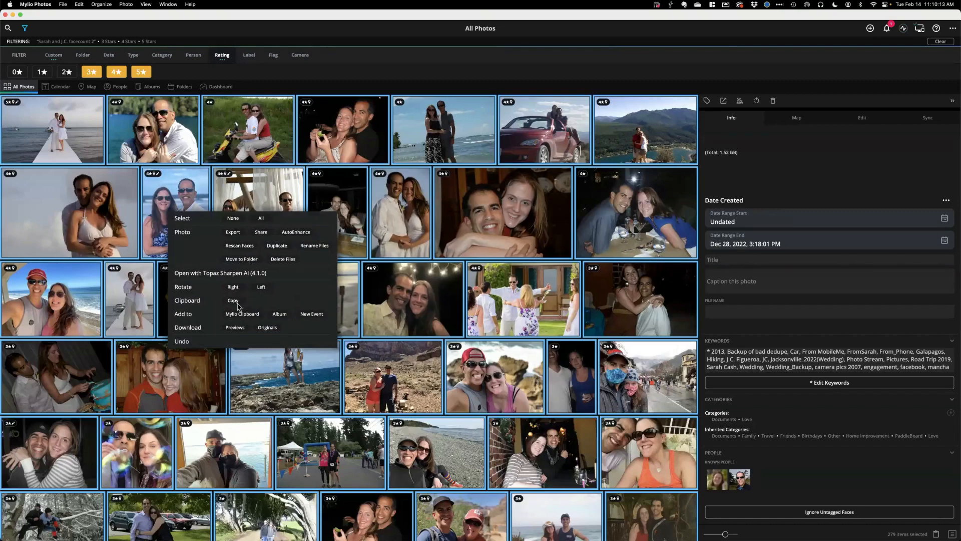
pyautogui.click(280, 314)
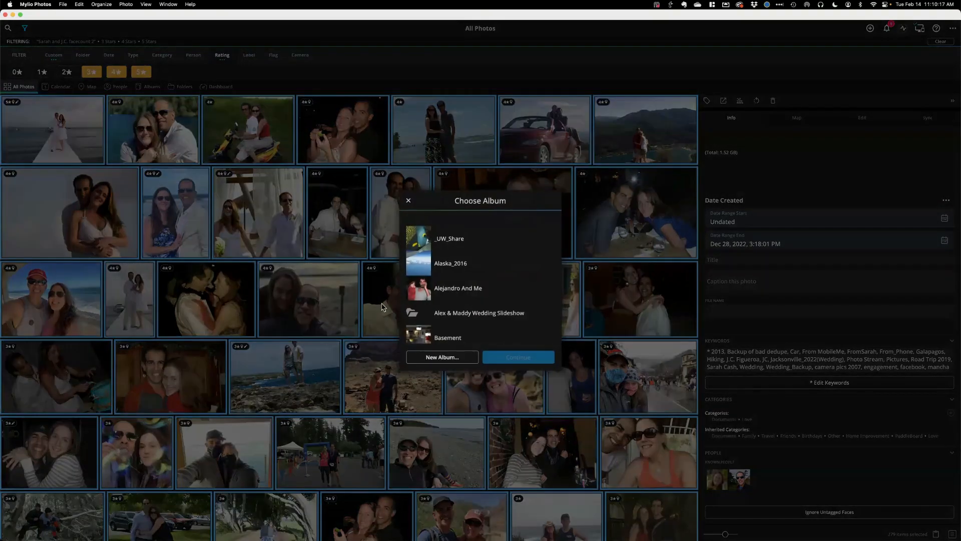
pyautogui.click(437, 357)
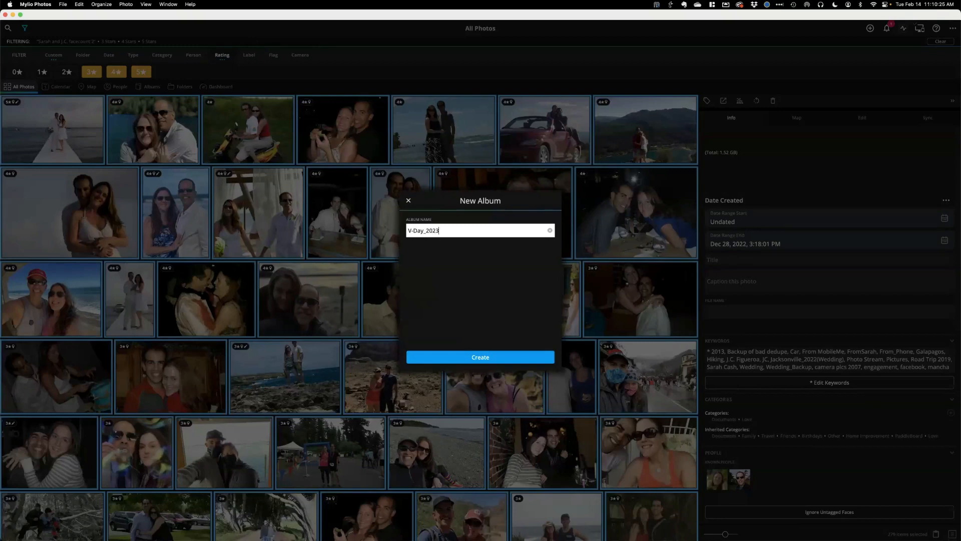
pyautogui.click(482, 357)
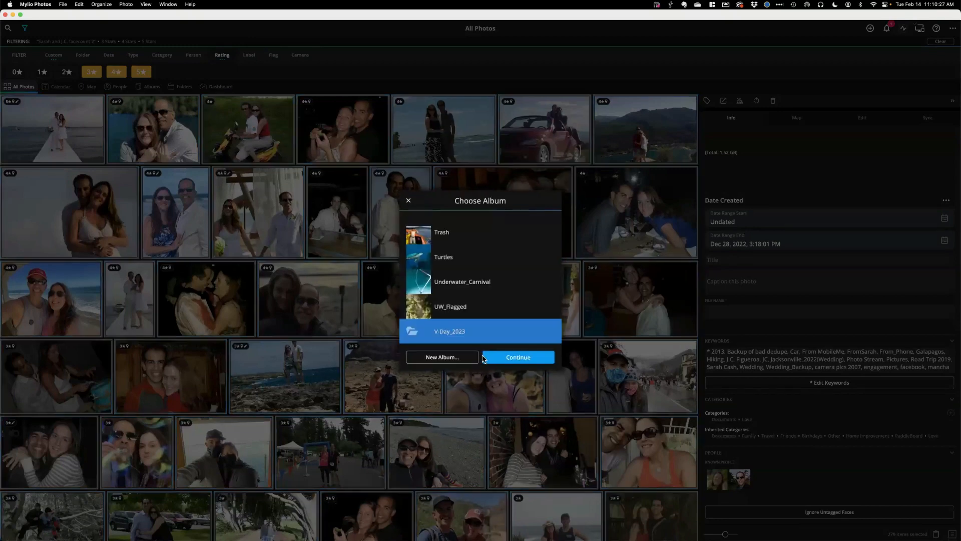
pyautogui.click(521, 358)
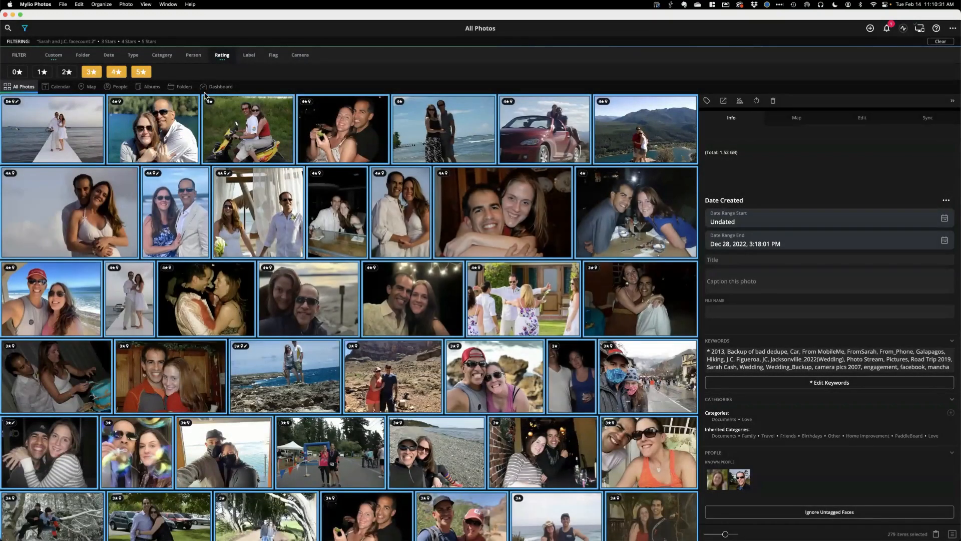
# - Switch to the Albums view and clear all active filters
pyautogui.click(151, 87)
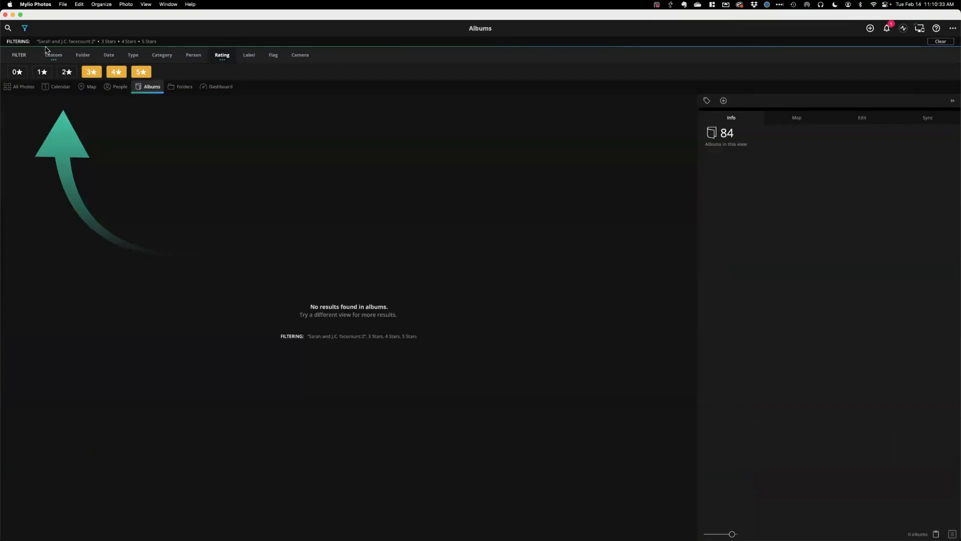
pyautogui.click(25, 29)
pyautogui.click(25, 28)
pyautogui.click(939, 42)
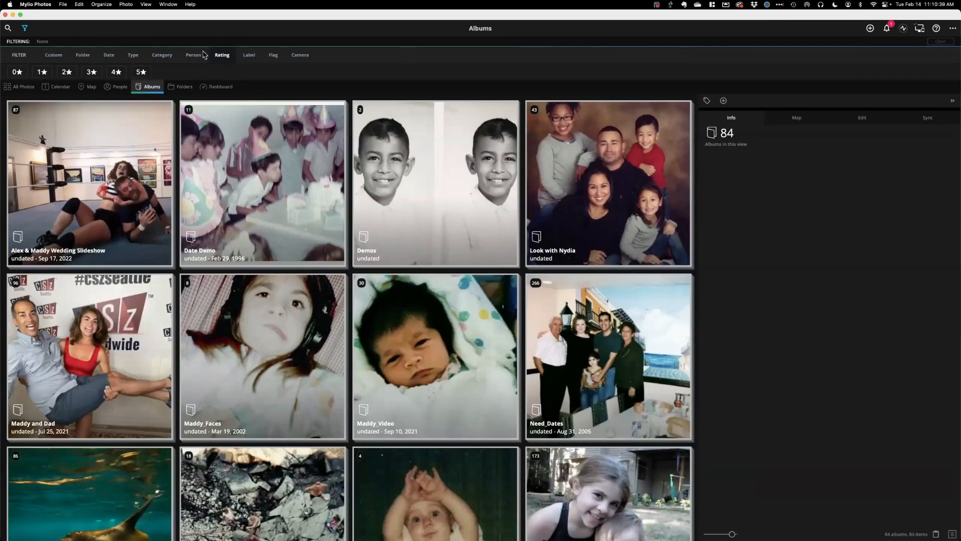
pyautogui.click(25, 29)
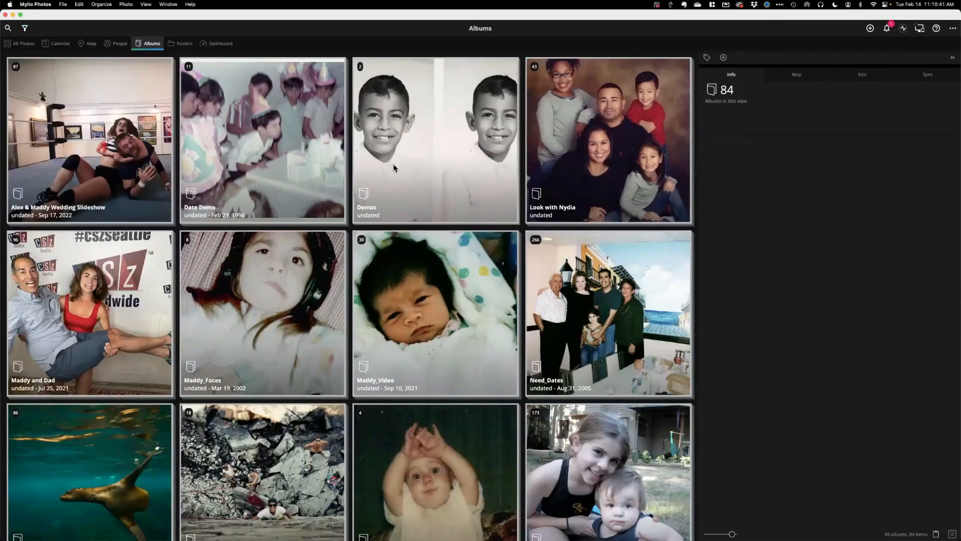
pyautogui.scroll(-5, 668, 91)
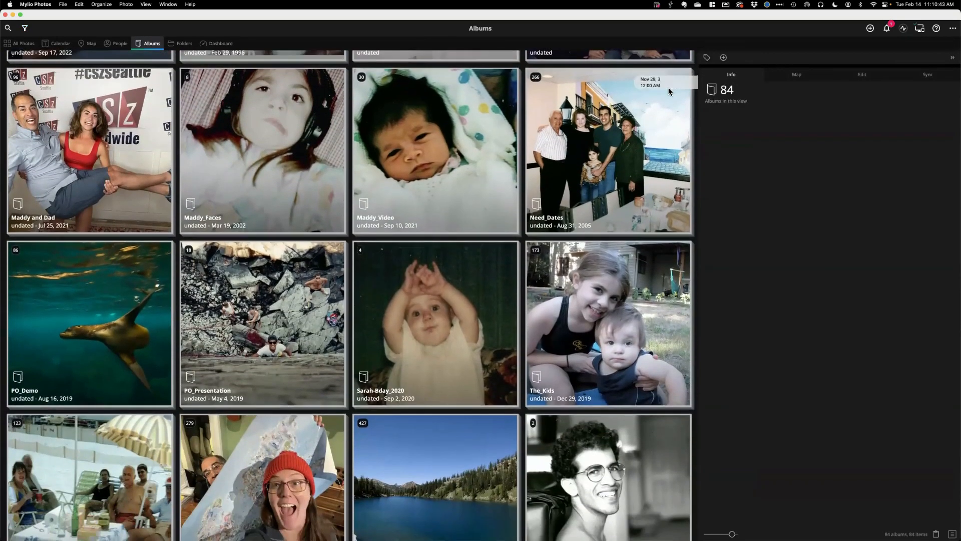
pyautogui.scroll(-10, 667, 214)
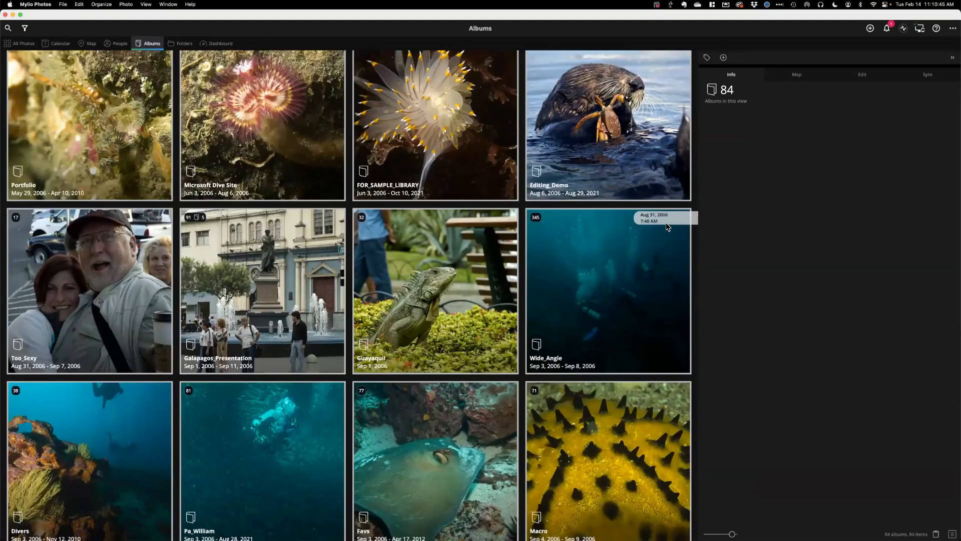
pyautogui.moveTo(666, 224); pyautogui.dragTo(642, 50)
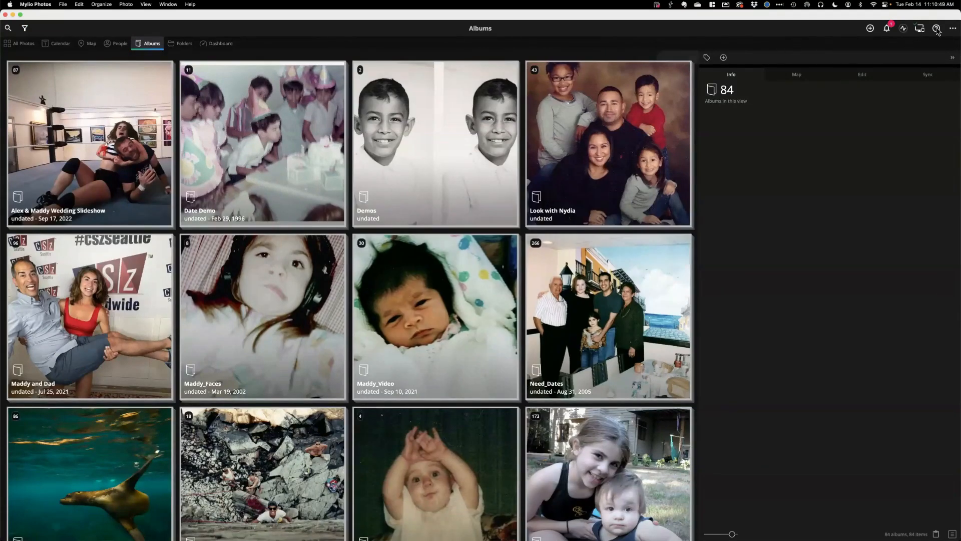
# - Sort the albums by name and open the V-Day_2023 album
pyautogui.click(953, 28)
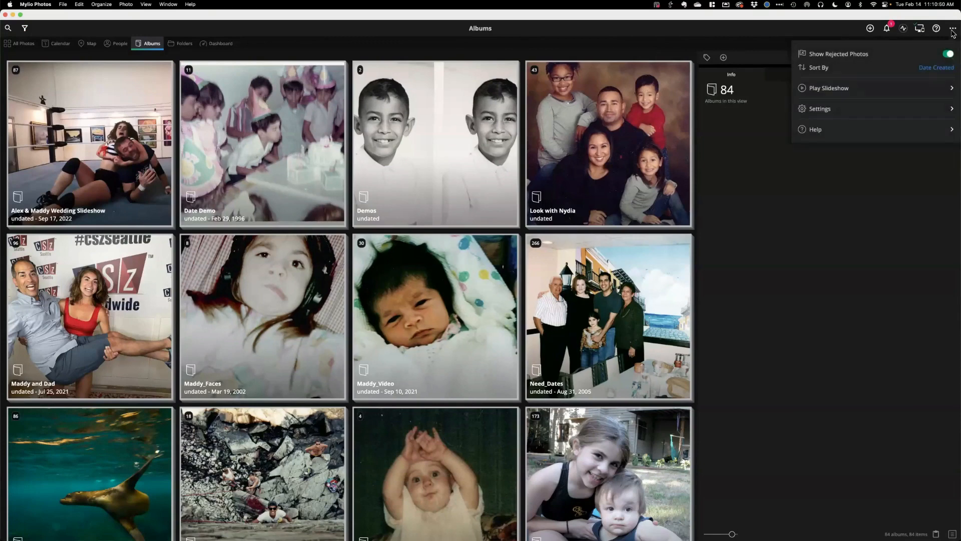
pyautogui.click(927, 69)
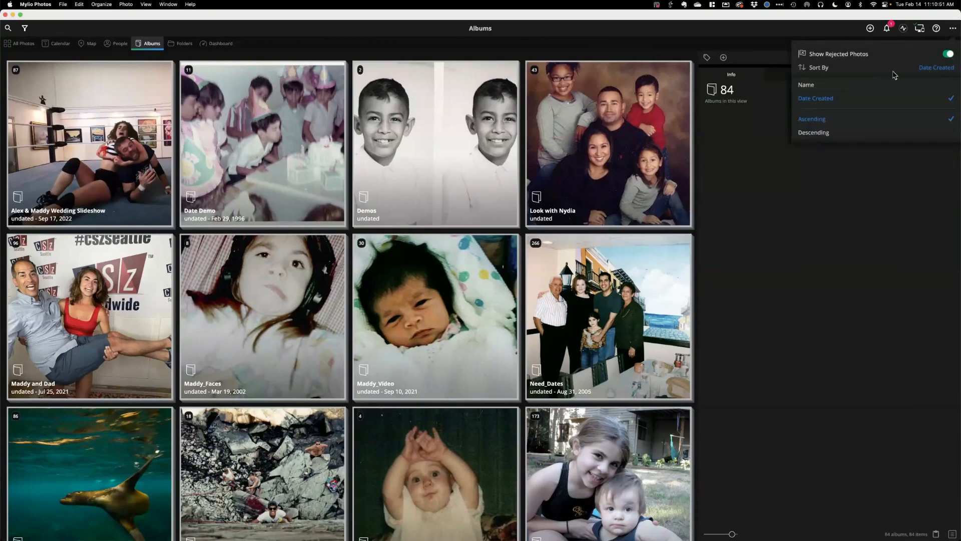
pyautogui.click(550, 146)
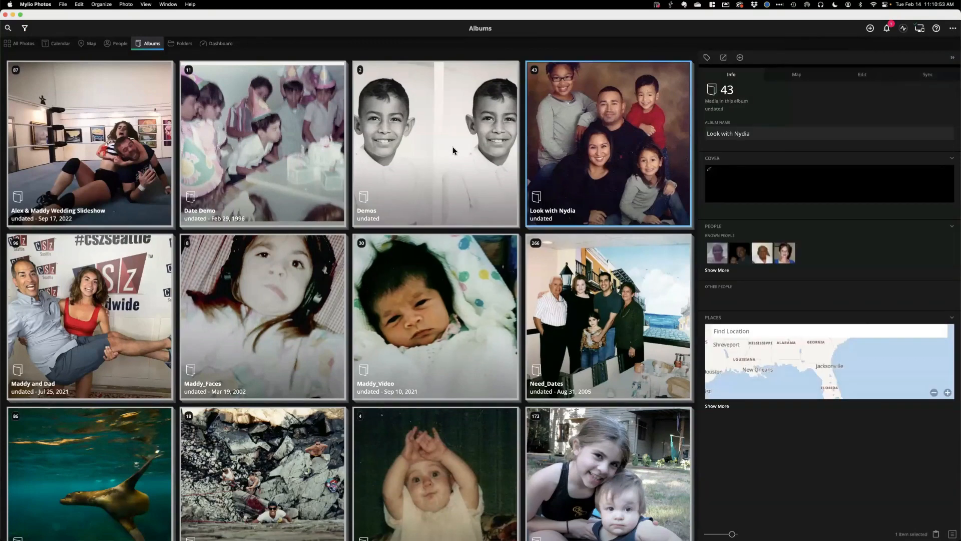
pyautogui.click(953, 29)
pyautogui.click(845, 70)
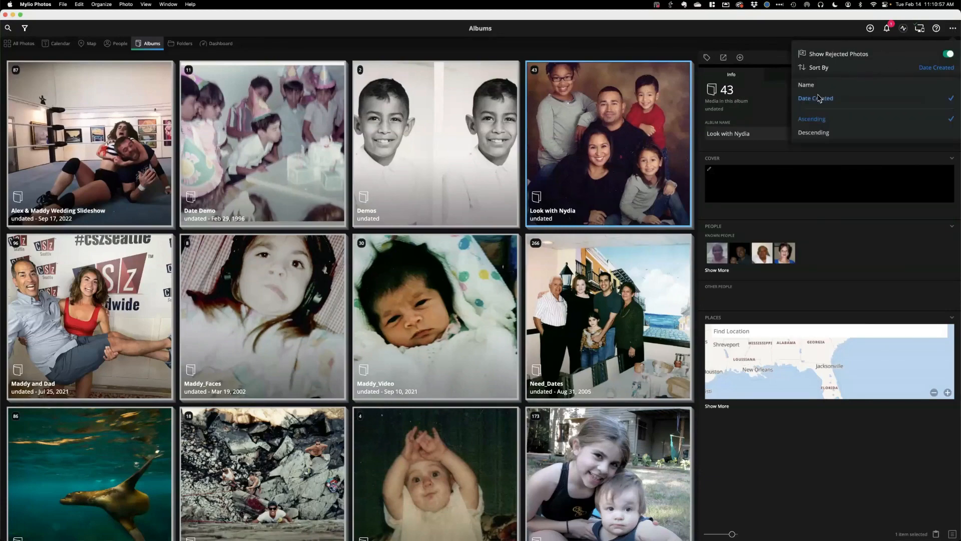
pyautogui.click(806, 84)
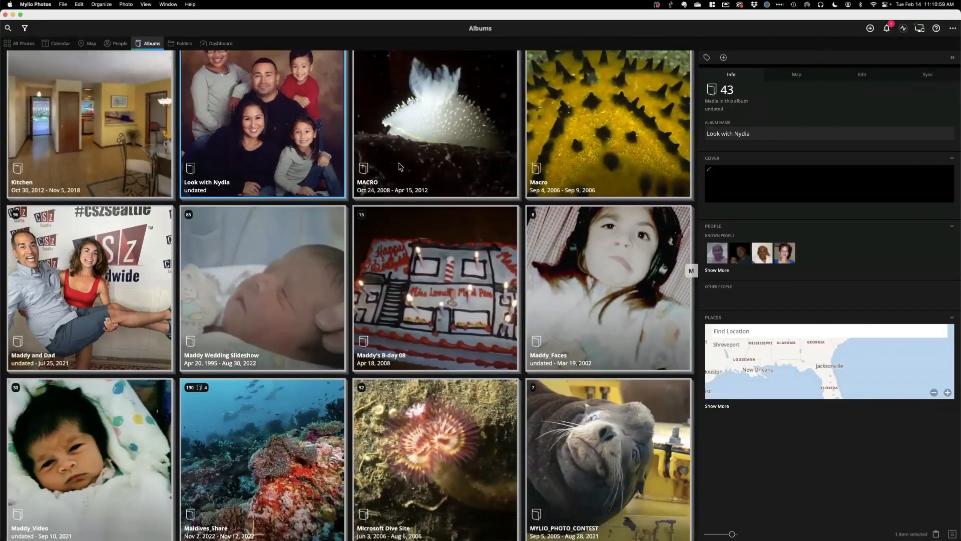
pyautogui.scroll(-10, 400, 167)
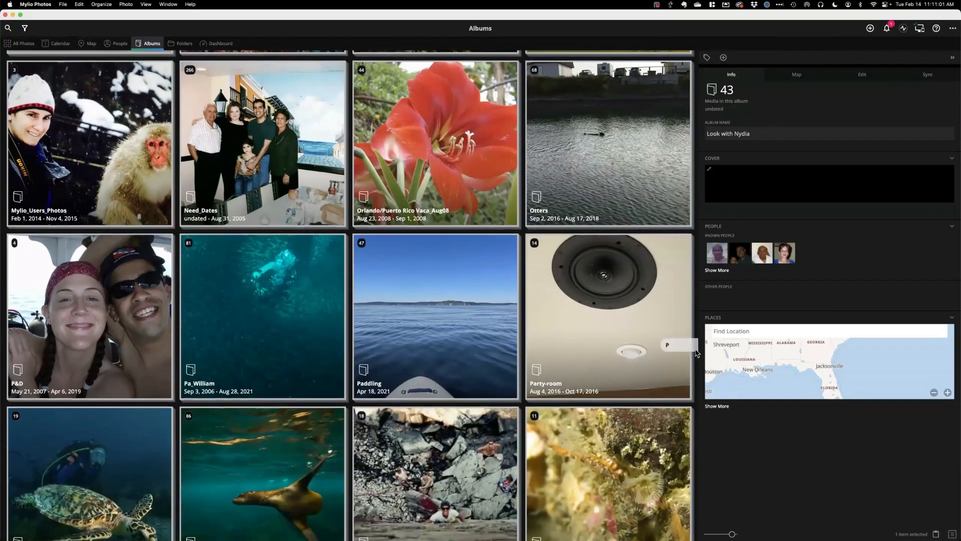
pyautogui.moveTo(698, 353); pyautogui.dragTo(683, 521)
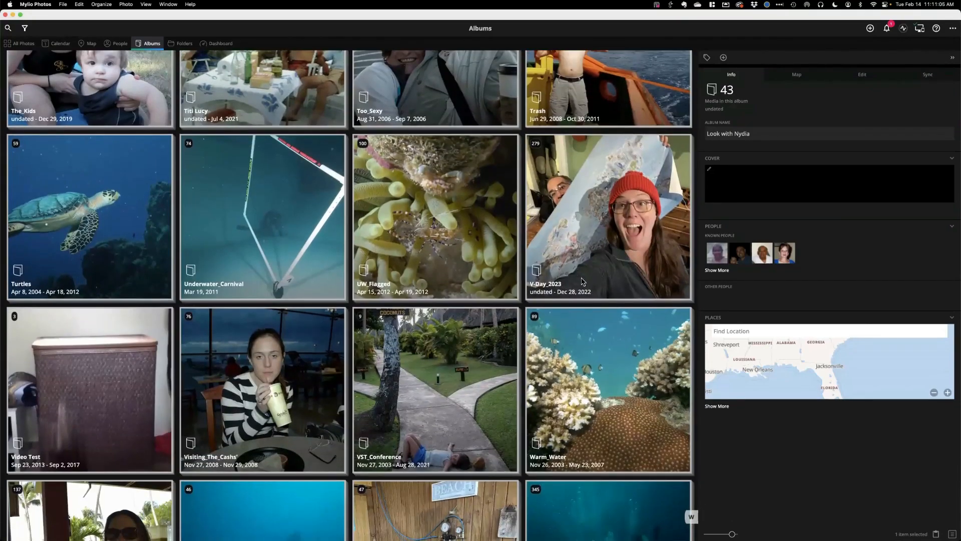
pyautogui.click(598, 252)
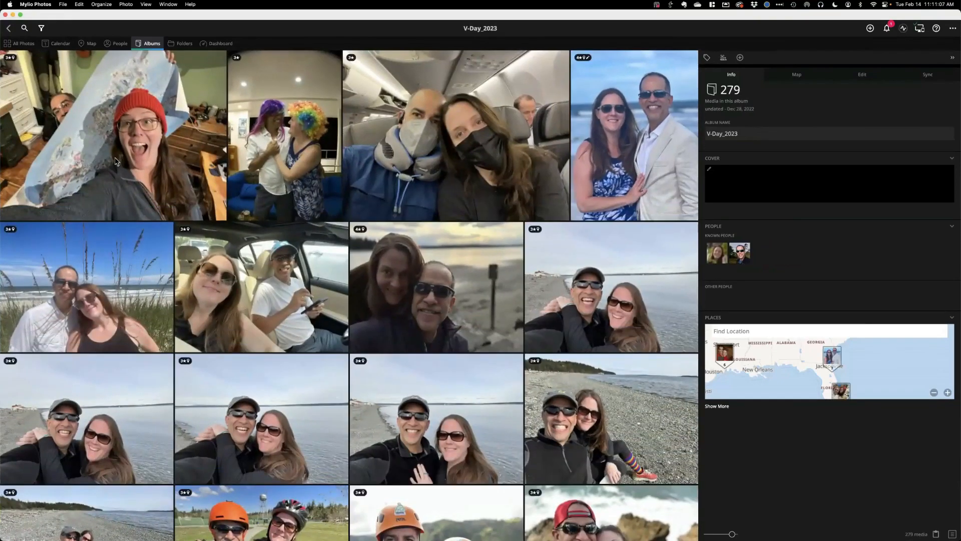
# - Collapse the right Info panel so the 279 V-Day_2023 photos span the full window
pyautogui.scroll(-10, 413, 350)
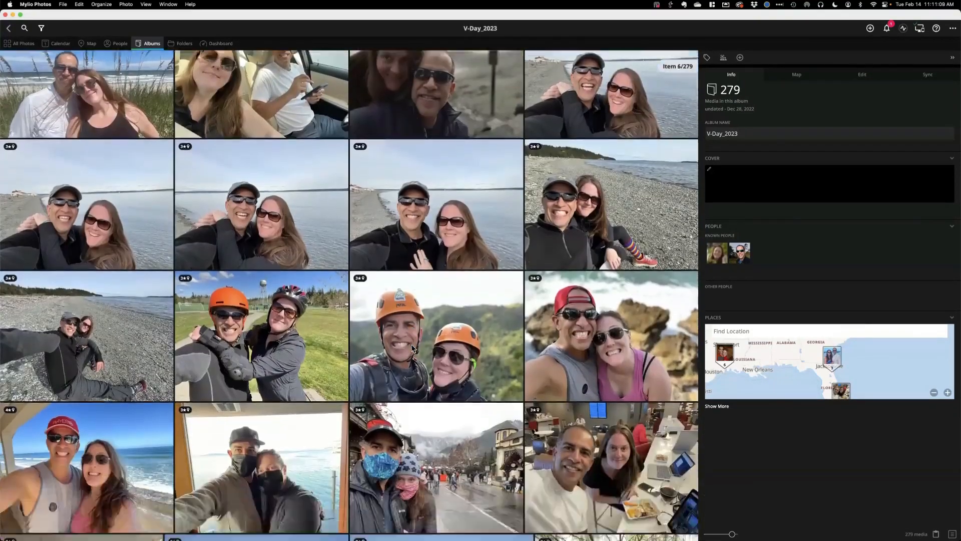
pyautogui.scroll(-3, 413, 349)
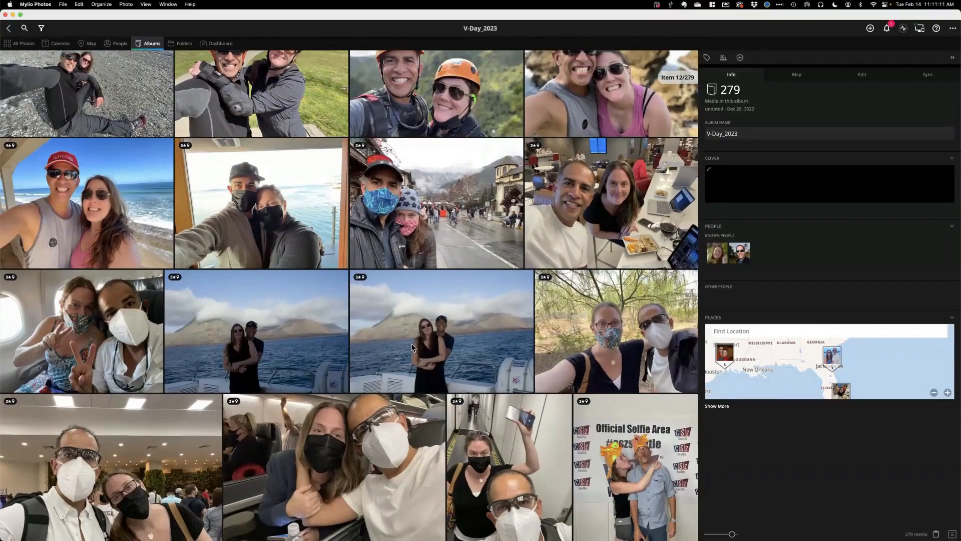
pyautogui.scroll(-20, 413, 347)
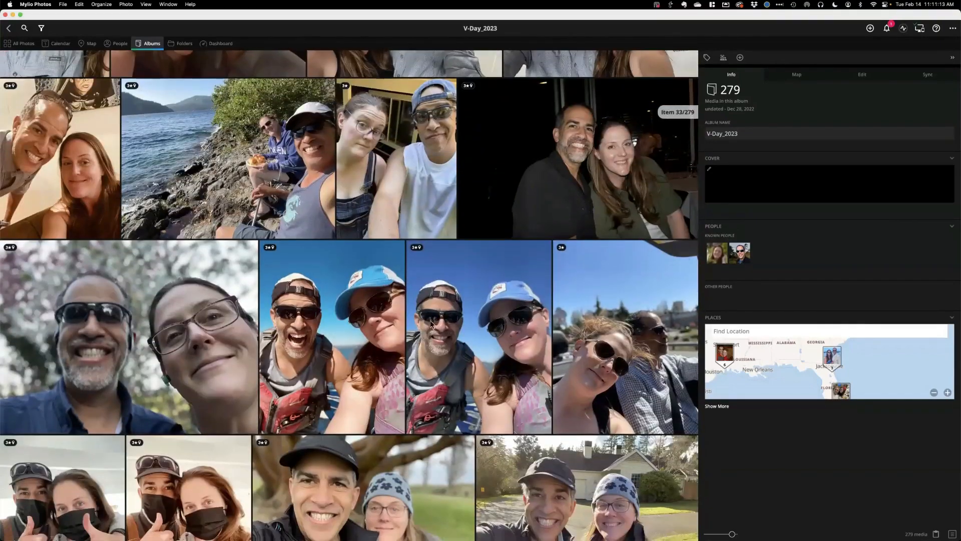
pyautogui.click(952, 57)
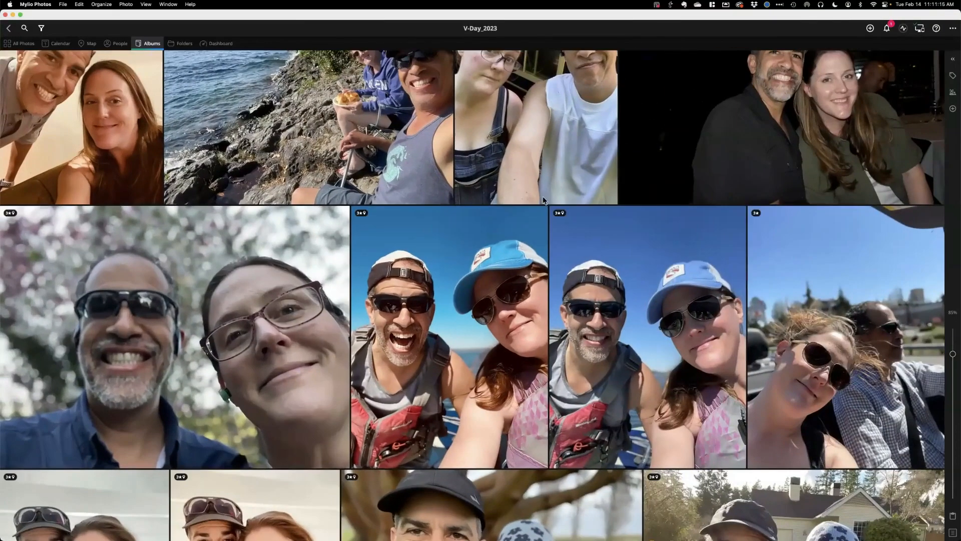
pyautogui.scroll(-1, 544, 201)
pyautogui.scroll(5, 502, 203)
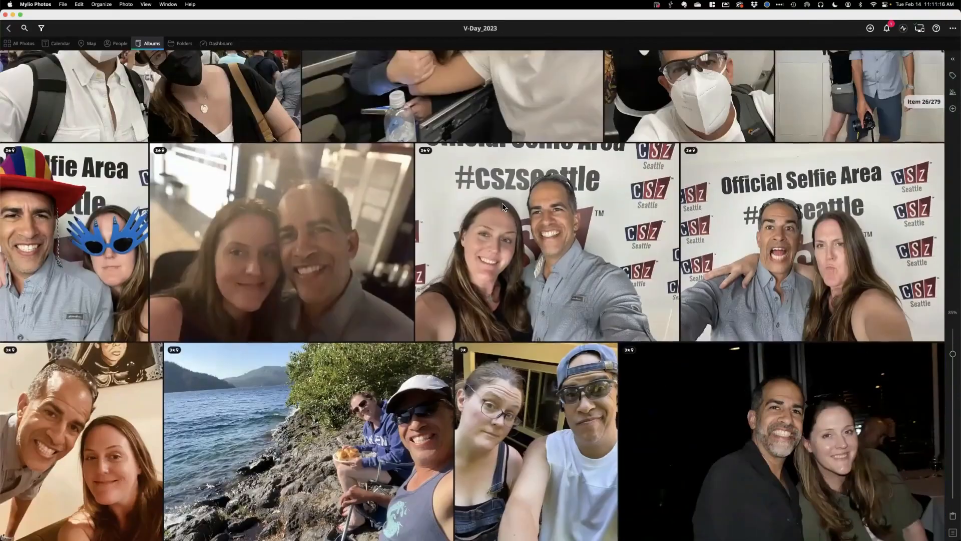
pyautogui.scroll(5, 503, 207)
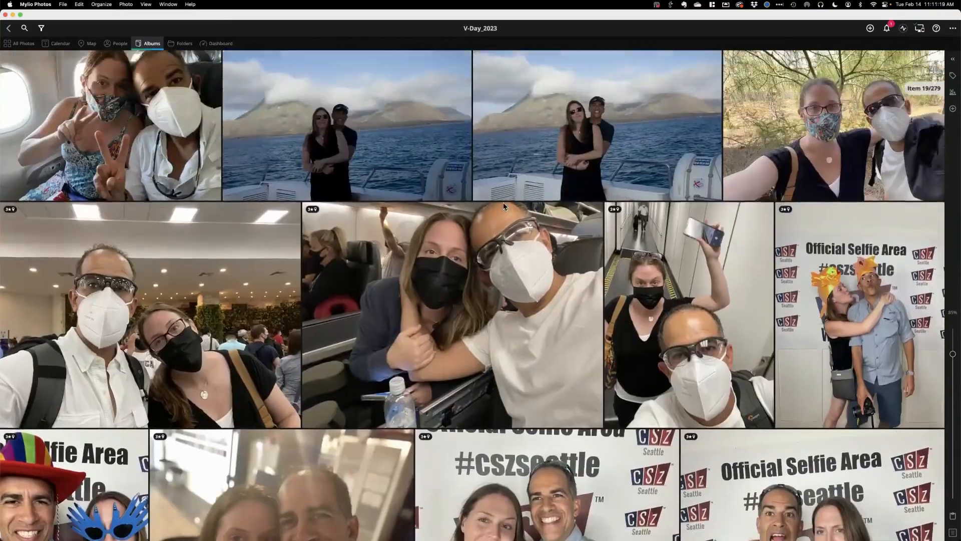
pyautogui.scroll(5, 503, 203)
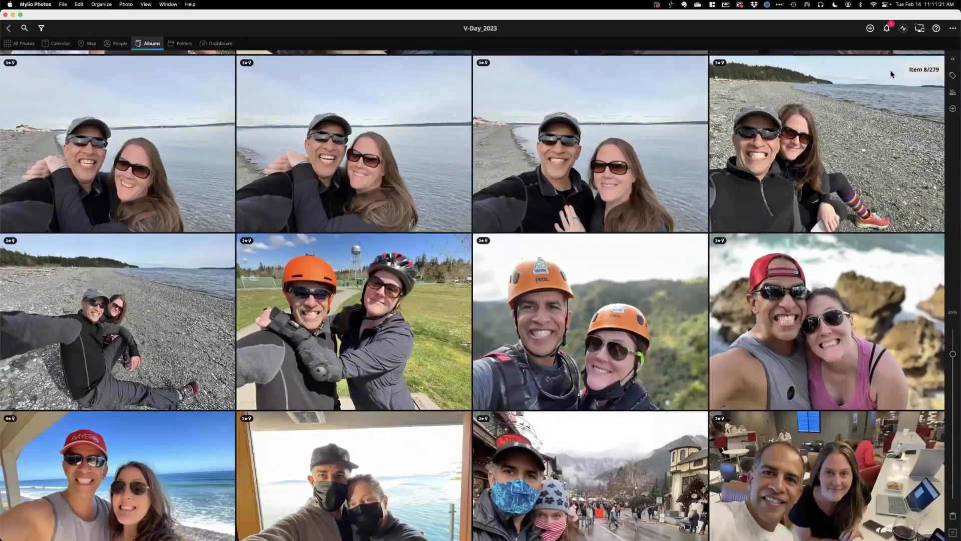
# - Change the album's sort order from Manual to Date Created
pyautogui.click(953, 28)
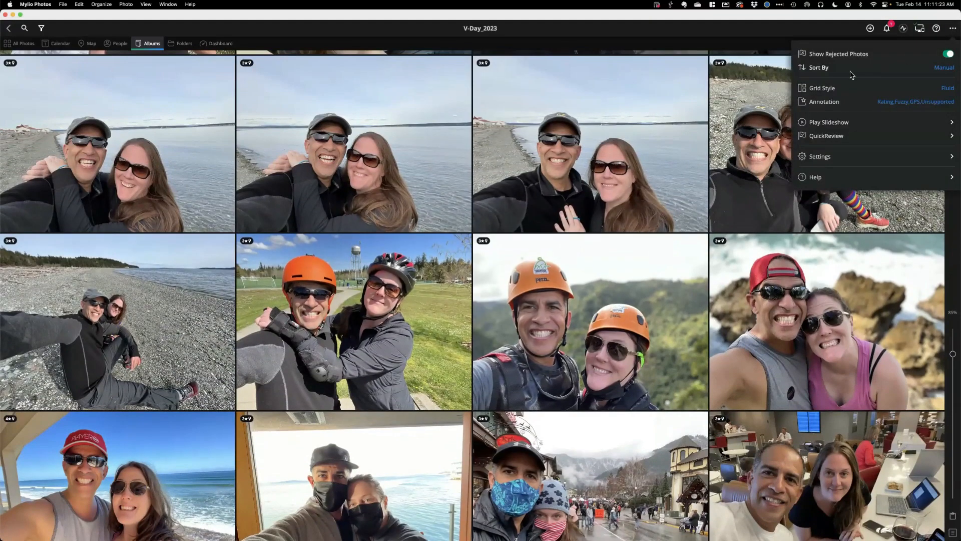
pyautogui.click(941, 70)
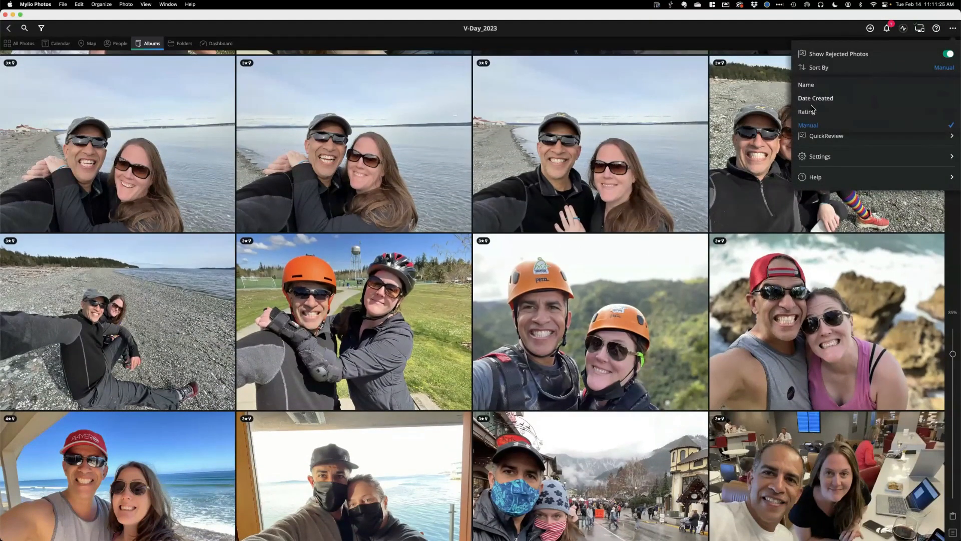
pyautogui.click(814, 98)
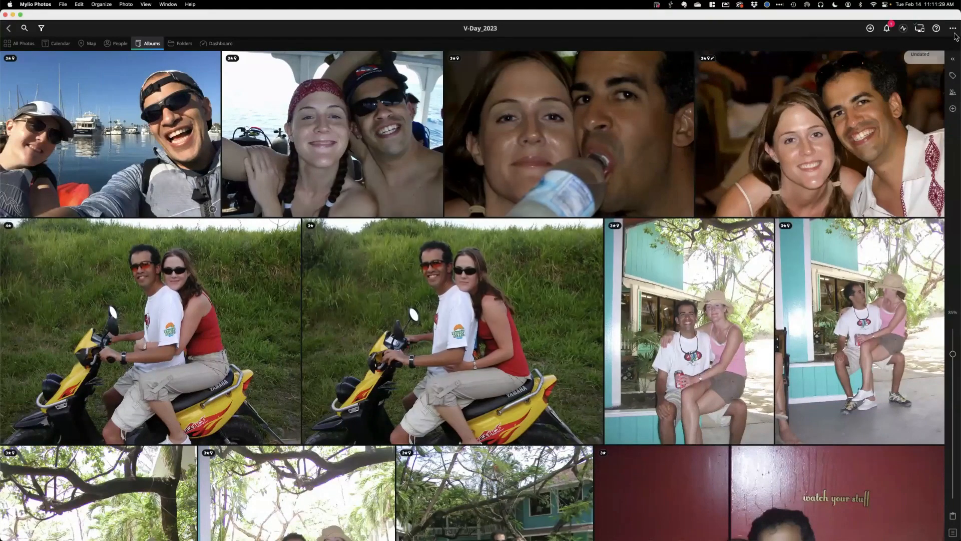
# - Select the first photo in the album, the boat selfie
pyautogui.click(952, 28)
pyautogui.click(584, 118)
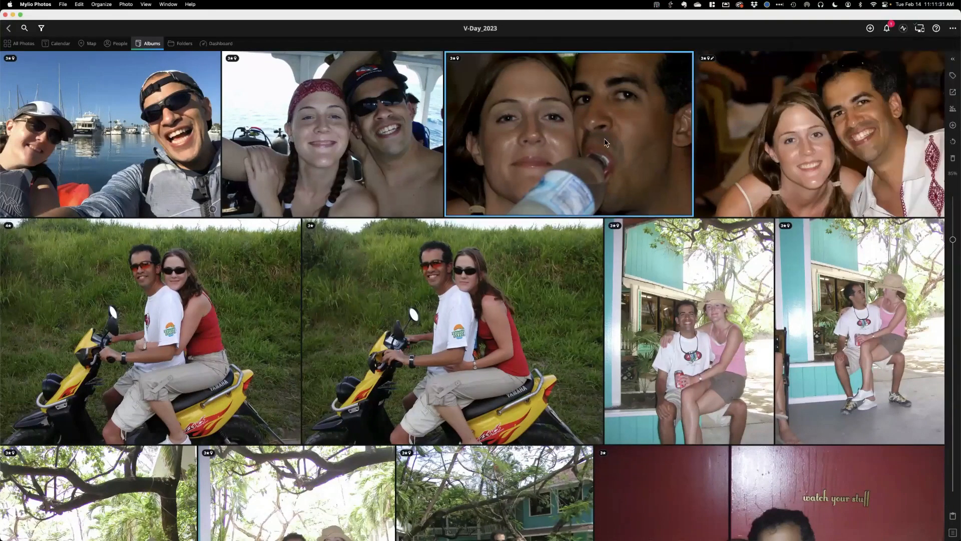
pyautogui.click(115, 128)
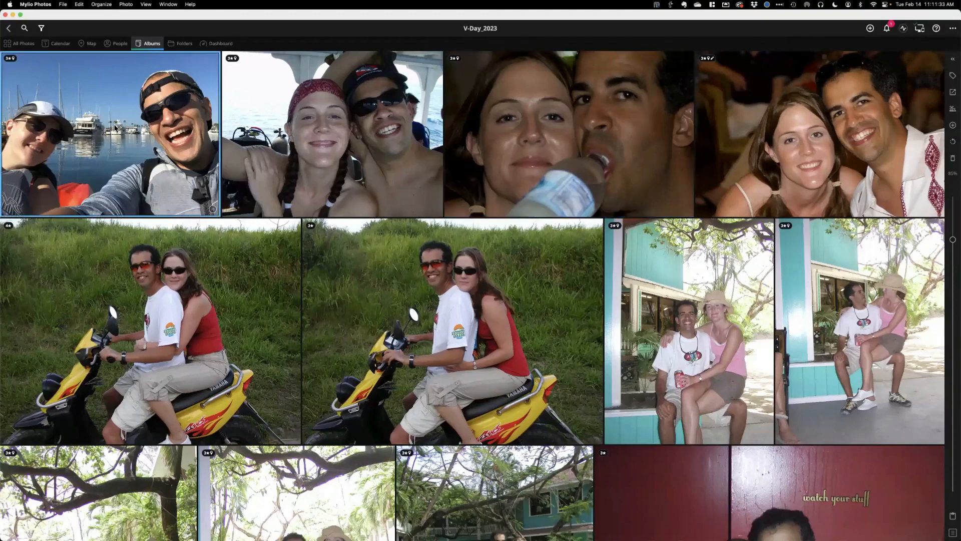
pyautogui.scroll(2, 114, 128)
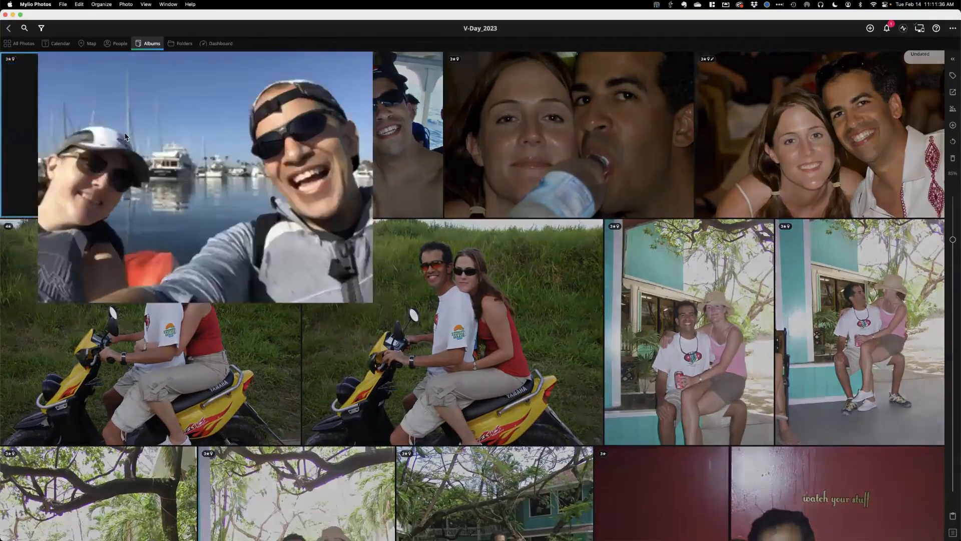
# - Confirm the boat selfie has no Date Created, delete it from the album, and hide the Info panel
pyautogui.click(126, 136)
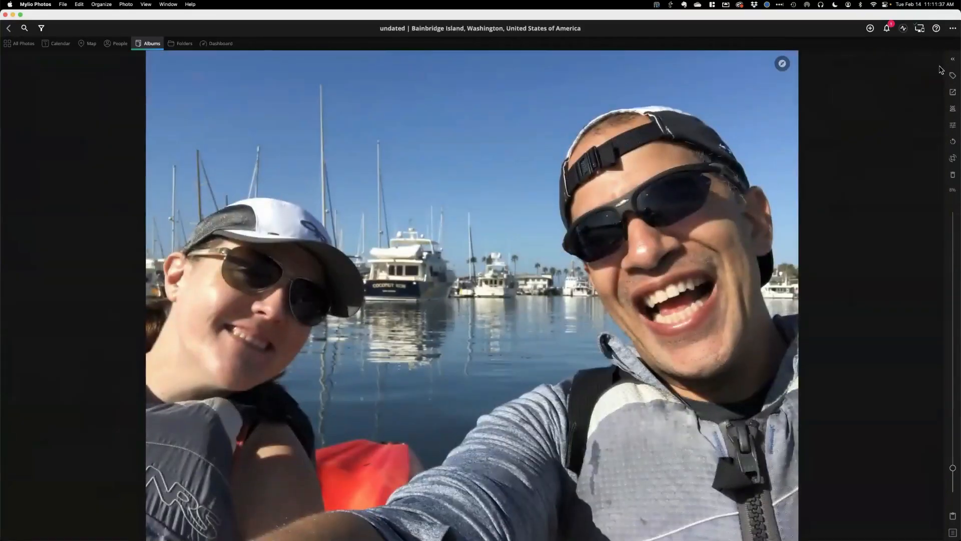
pyautogui.click(953, 60)
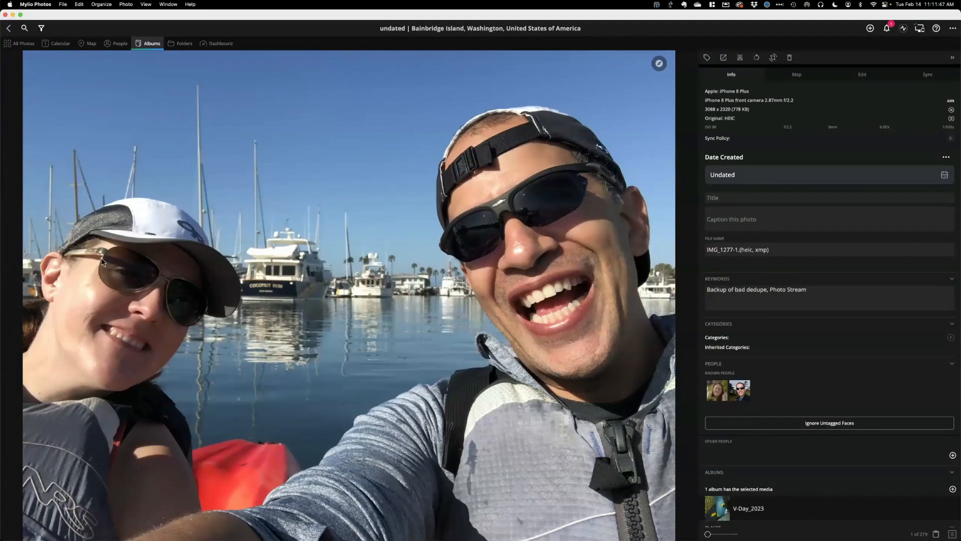
pyautogui.click(9, 29)
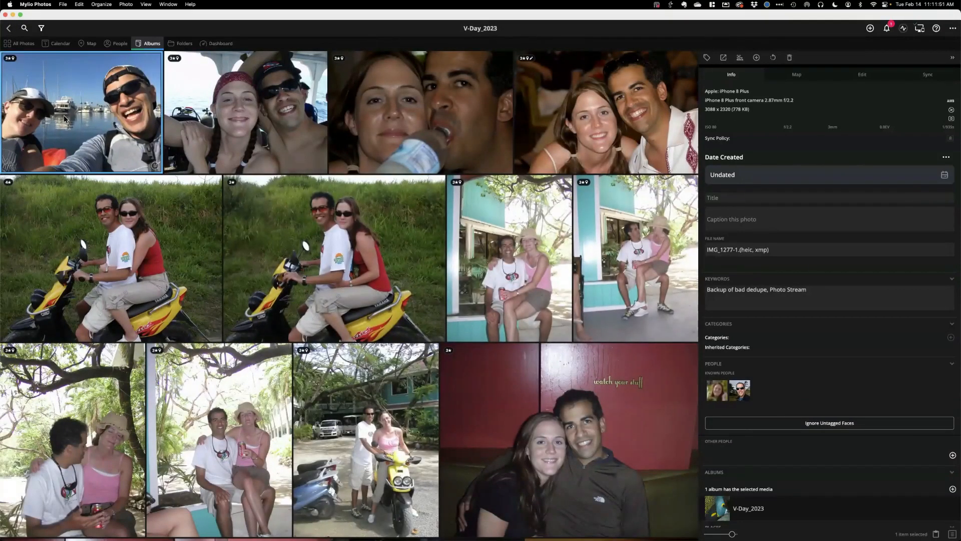
pyautogui.press('Delete')
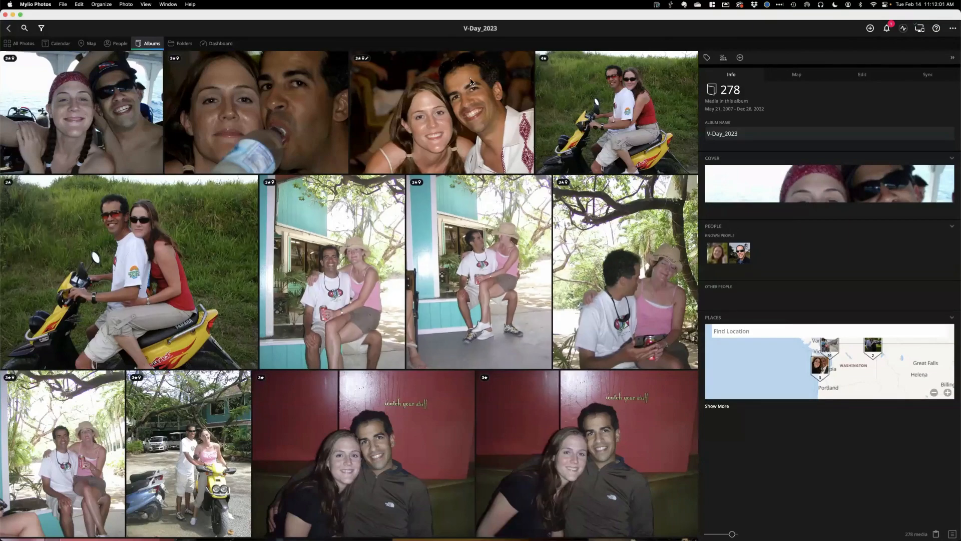
pyautogui.click(953, 61)
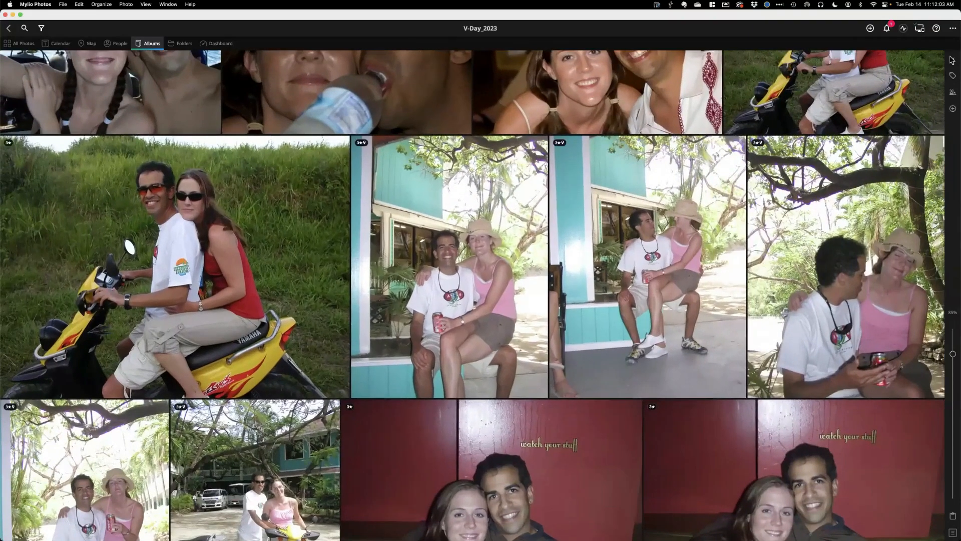
# - Start the cull with the scooter, water-bottle, porch, tree, watch-your-stuff, bench, red-wall and close-up face photos
pyautogui.scroll(3, 526, 232)
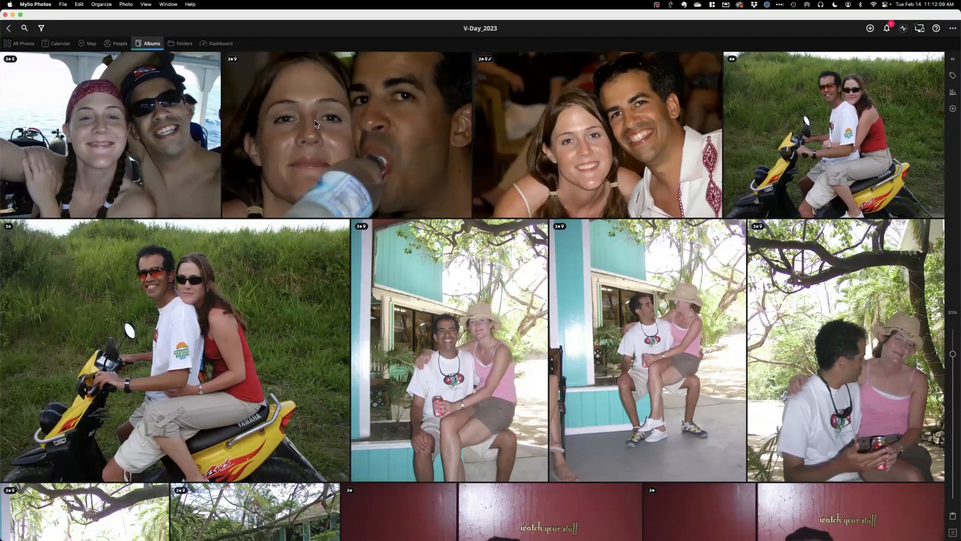
pyautogui.click(364, 157)
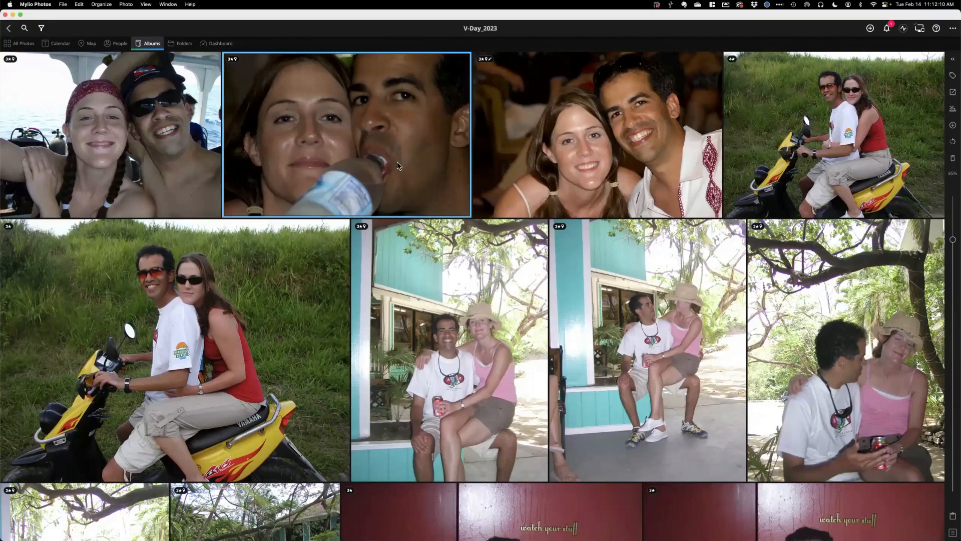
pyautogui.click(816, 142)
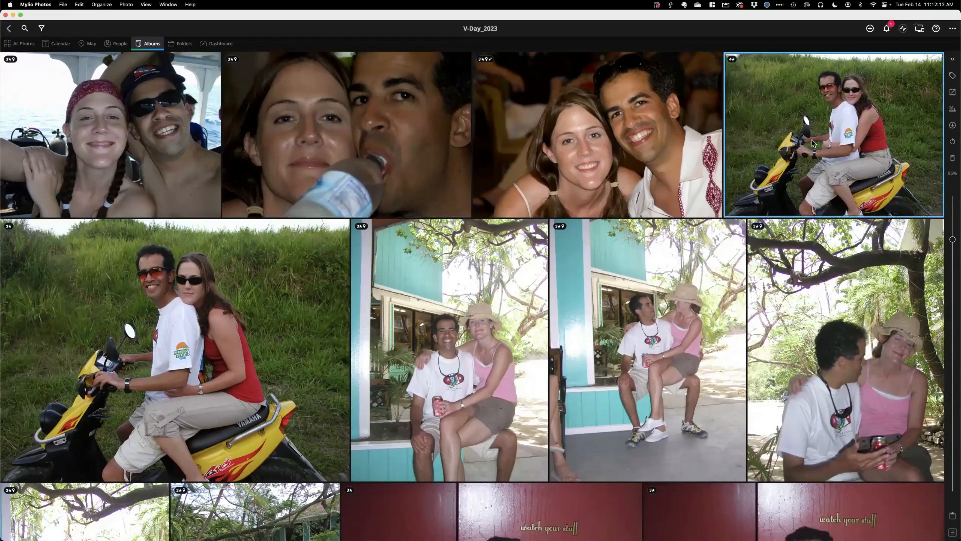
pyautogui.keyDown('super'); pyautogui.click(420, 165); pyautogui.keyUp('super')
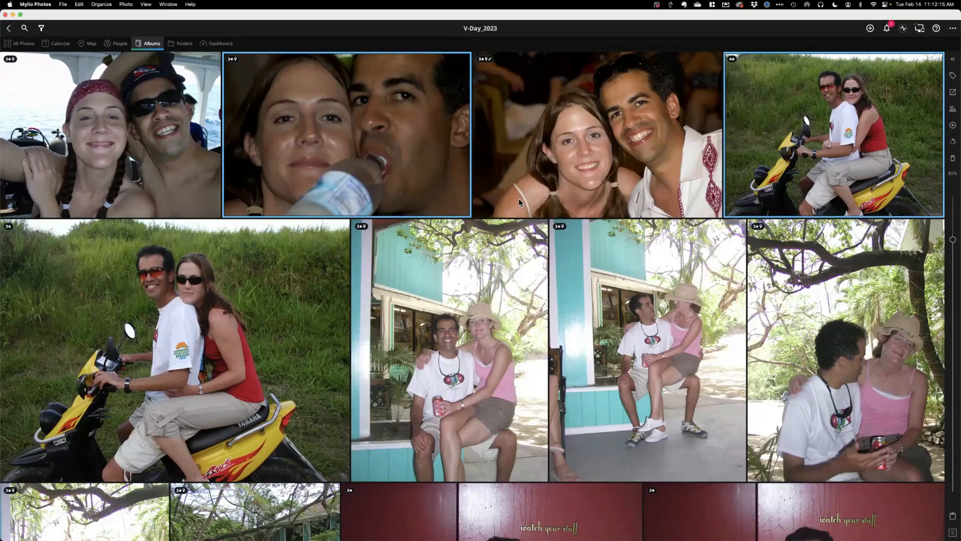
pyautogui.keyDown('super'); pyautogui.click(621, 356); pyautogui.keyUp('super')
pyautogui.keyDown('super'); pyautogui.click(790, 338); pyautogui.keyUp('super')
pyautogui.scroll(-5, 591, 311)
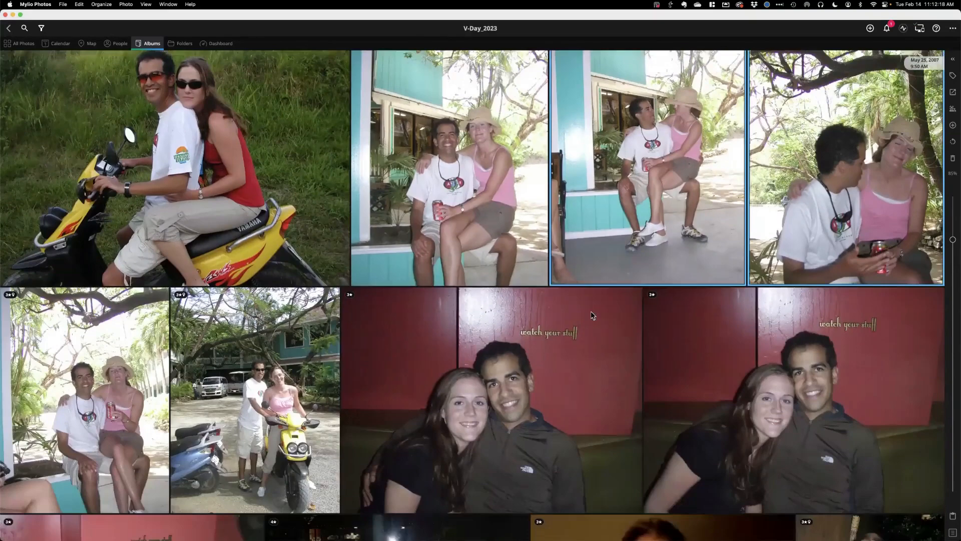
pyautogui.keyDown('super'); pyautogui.click(590, 316); pyautogui.keyUp('super')
pyautogui.scroll(-5, 591, 316)
pyautogui.keyDown('super'); pyautogui.click(226, 247); pyautogui.keyUp('super')
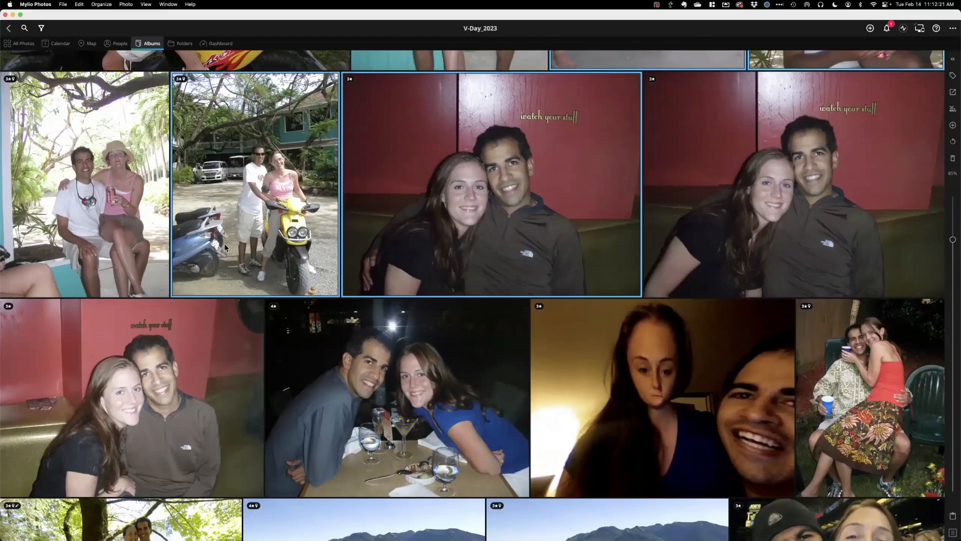
pyautogui.keyDown('super'); pyautogui.click(116, 242); pyautogui.keyUp('super')
pyautogui.keyDown('super'); pyautogui.click(205, 406); pyautogui.keyUp('super')
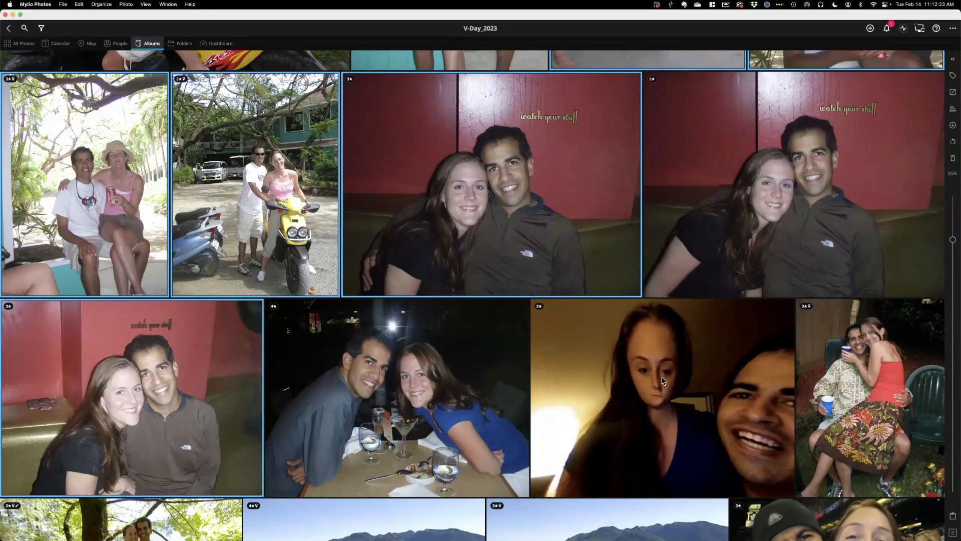
pyautogui.keyDown('super'); pyautogui.click(730, 376); pyautogui.keyUp('super')
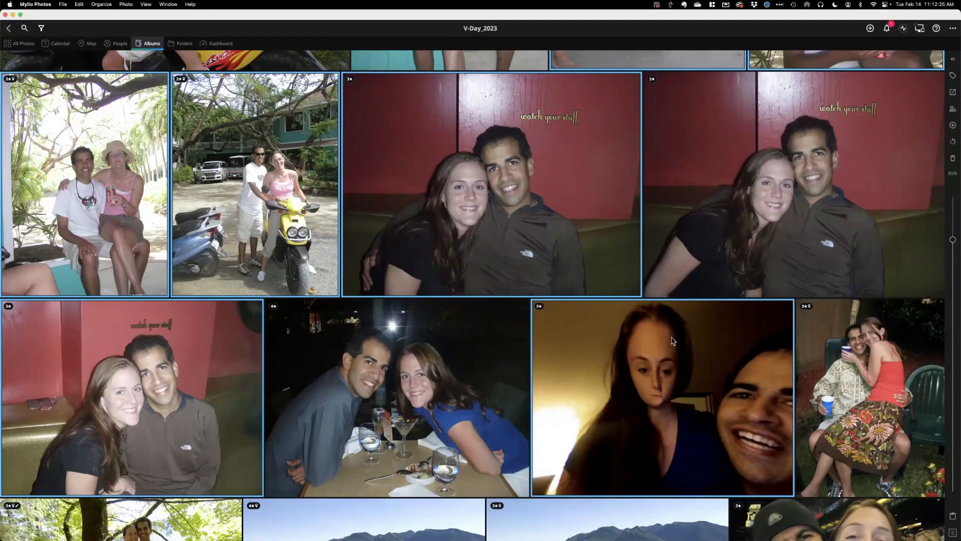
# - Add the lake overlook, garden, bar, restaurant, hugging, Hoover Dam, convertible, lake selfie and casino photos to the cull
pyautogui.scroll(-7, 673, 341)
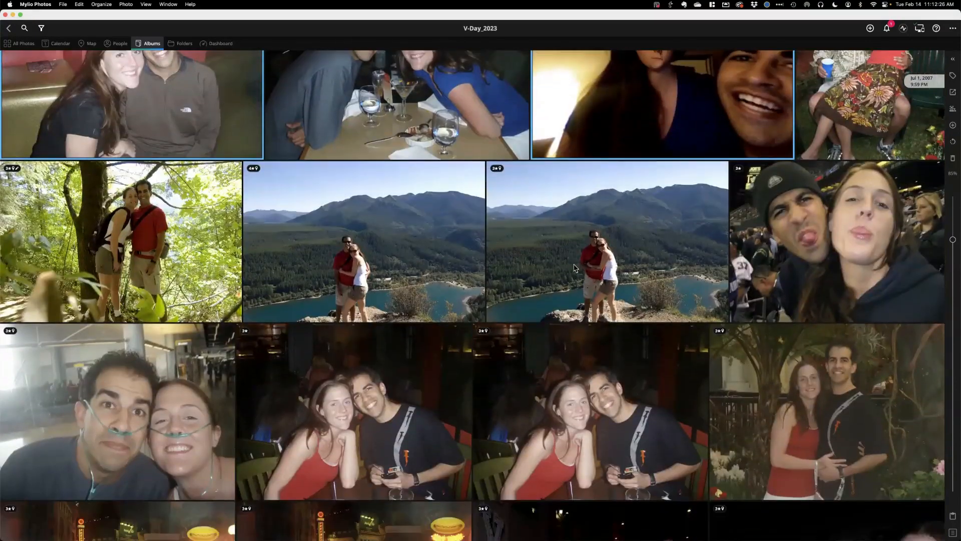
pyautogui.keyDown('super'); pyautogui.click(583, 269); pyautogui.keyUp('super')
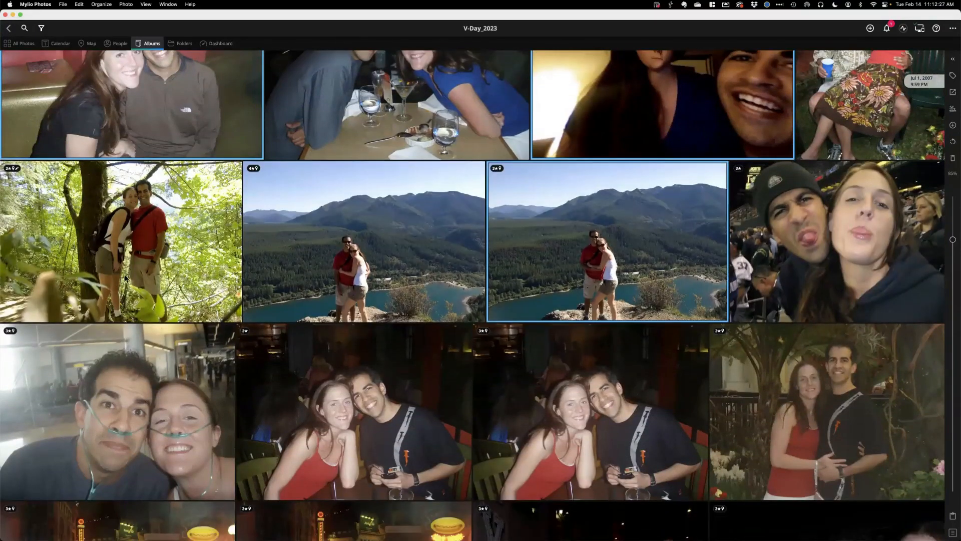
pyautogui.scroll(-4, 779, 247)
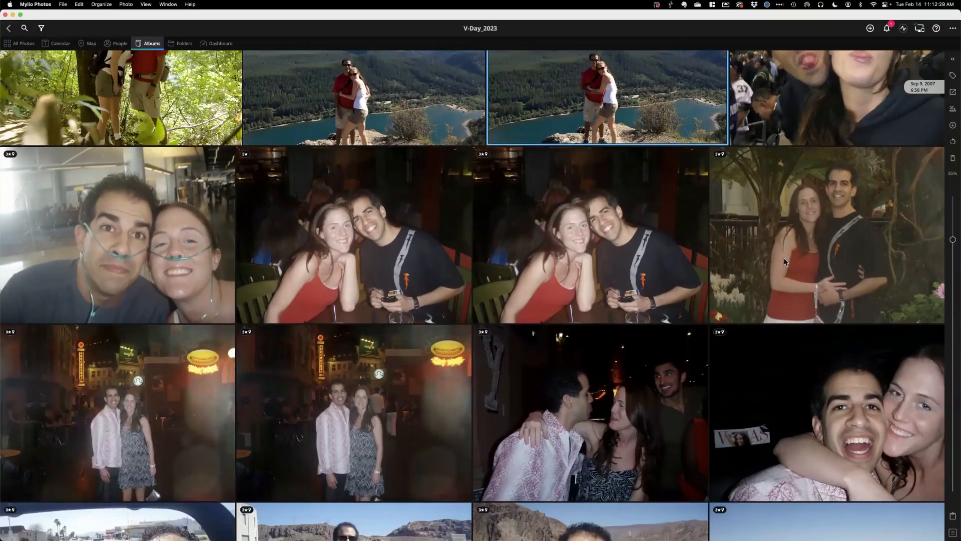
pyautogui.keyDown('super'); pyautogui.click(785, 261); pyautogui.keyUp('super')
pyautogui.keyDown('super'); pyautogui.click(383, 267); pyautogui.keyUp('super')
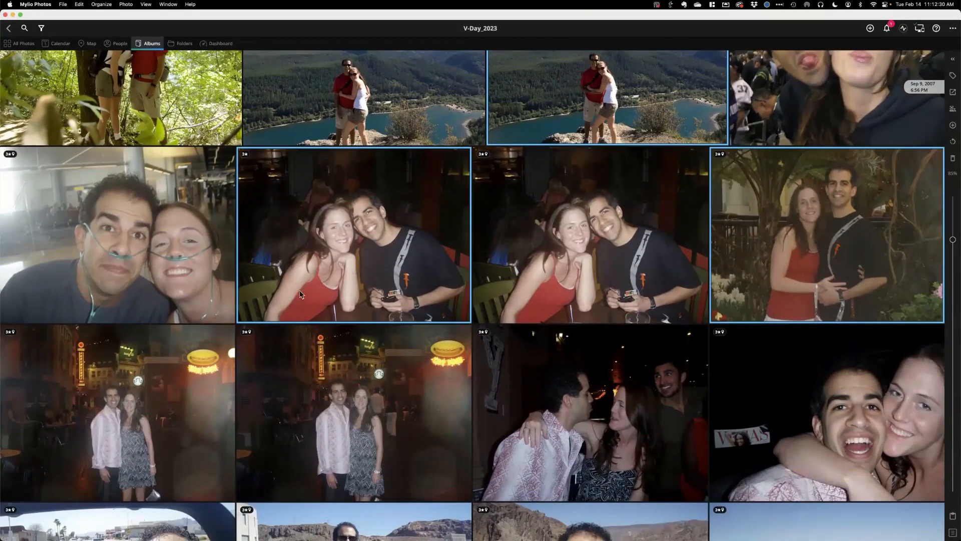
pyautogui.keyDown('super'); pyautogui.click(166, 407); pyautogui.keyUp('super')
pyautogui.keyDown('super'); pyautogui.click(606, 413); pyautogui.keyUp('super')
pyautogui.scroll(-8, 800, 401)
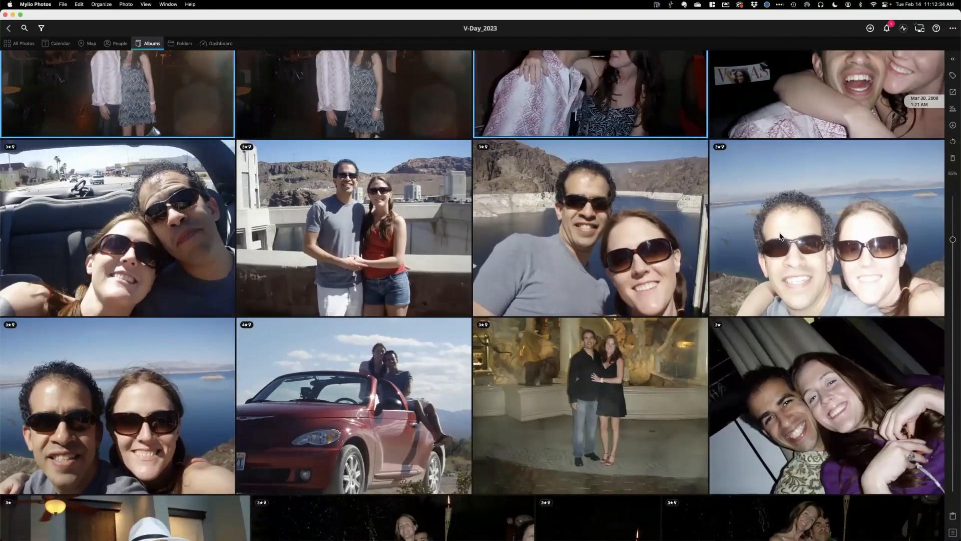
pyautogui.keyDown('super'); pyautogui.click(852, 234); pyautogui.keyUp('super')
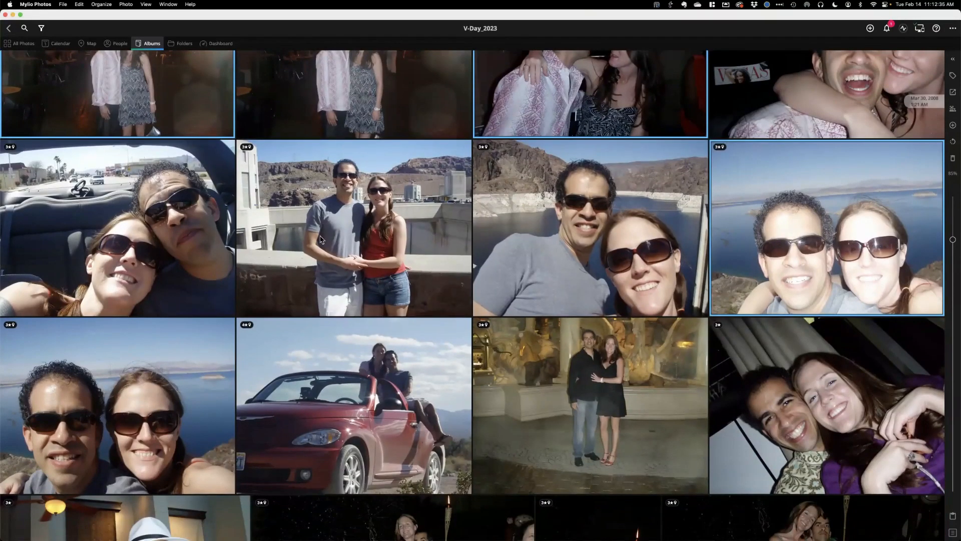
pyautogui.keyDown('super'); pyautogui.click(323, 239); pyautogui.keyUp('super')
pyautogui.keyDown('super'); pyautogui.click(124, 271); pyautogui.keyUp('super')
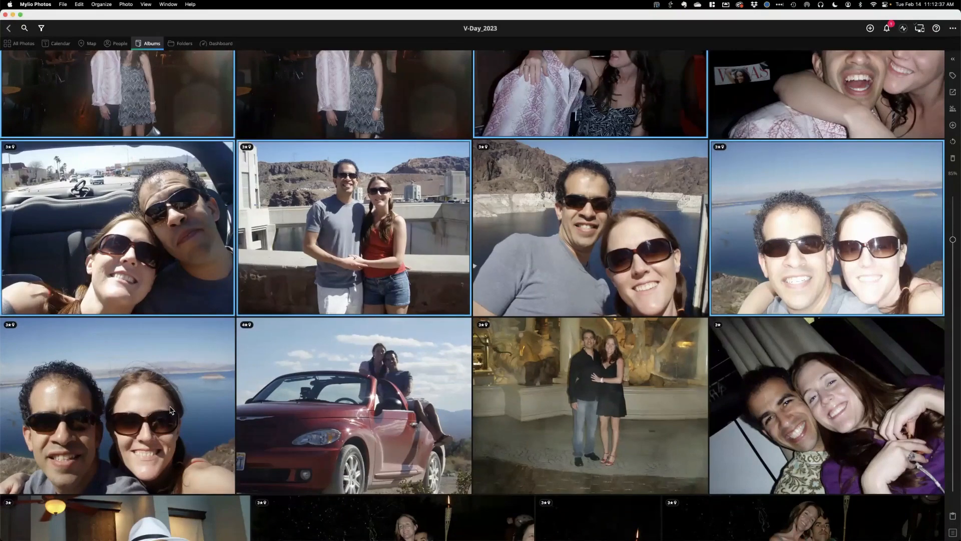
pyautogui.keyDown('super'); pyautogui.click(172, 410); pyautogui.keyUp('super')
pyautogui.keyDown('super'); pyautogui.click(583, 396); pyautogui.keyUp('super')
# - Add the luau night shots, beach couple, boat, living-room, costume party, hugging and cabin photos to the cull
pyautogui.scroll(-5, 799, 268)
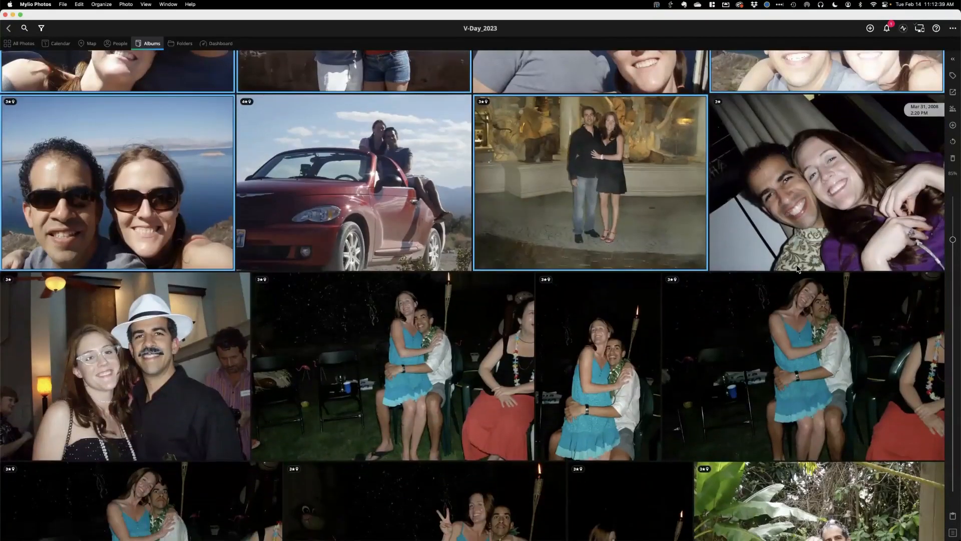
pyautogui.keyDown('super'); pyautogui.click(797, 343); pyautogui.keyUp('super')
pyautogui.keyDown('super'); pyautogui.click(568, 383); pyautogui.keyUp('super')
pyautogui.keyDown('super'); pyautogui.click(303, 392); pyautogui.keyUp('super')
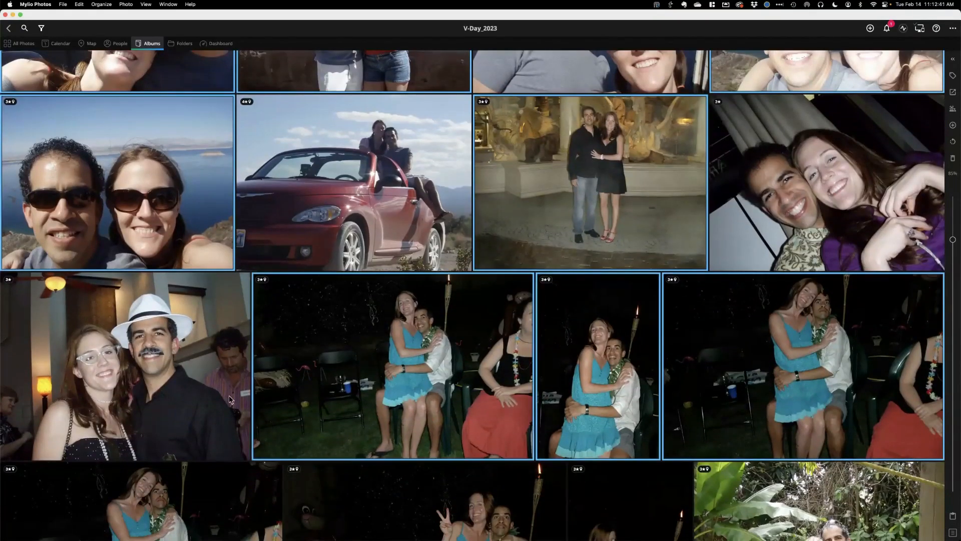
pyautogui.scroll(-3, 227, 397)
pyautogui.keyDown('super'); pyautogui.click(228, 397); pyautogui.keyUp('super')
pyautogui.scroll(-9, 228, 397)
pyautogui.keyDown('super'); pyautogui.click(560, 165); pyautogui.keyUp('super')
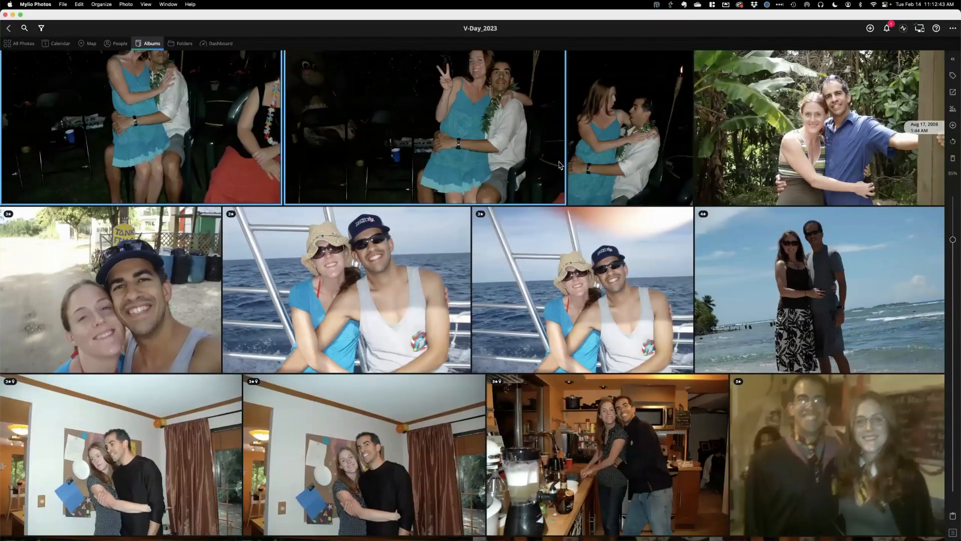
pyautogui.keyDown('super'); pyautogui.click(785, 267); pyautogui.keyUp('super')
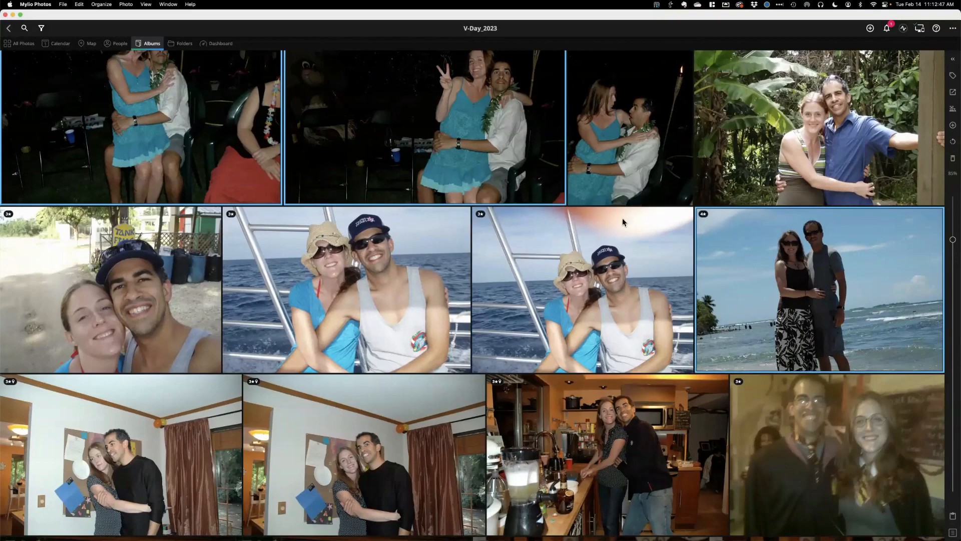
pyautogui.keyDown('super'); pyautogui.click(577, 261); pyautogui.keyUp('super')
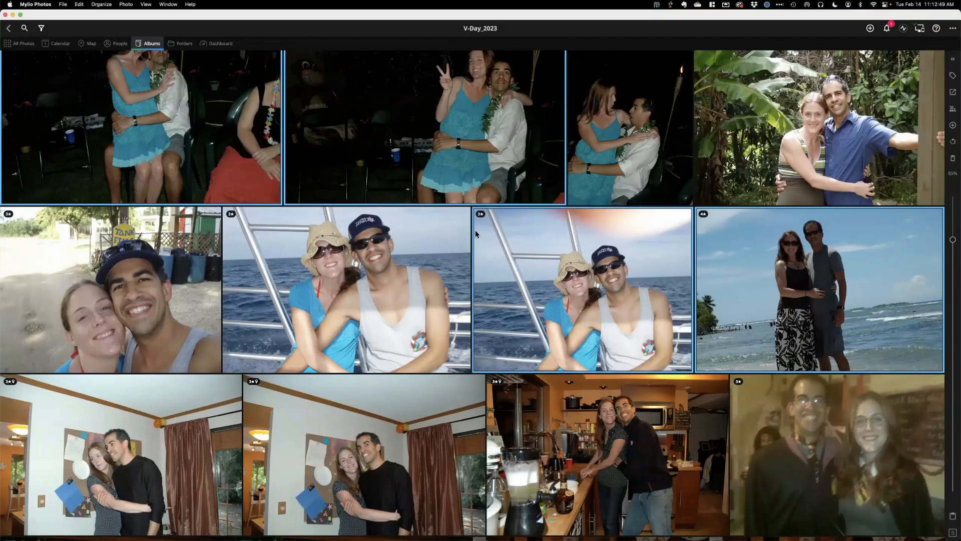
pyautogui.scroll(-5, 158, 322)
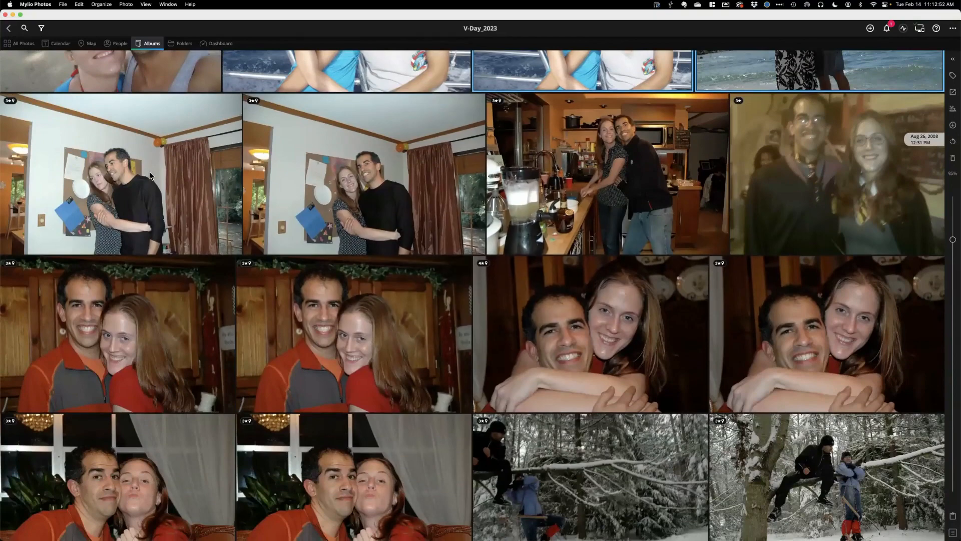
pyautogui.keyDown('super'); pyautogui.click(153, 177); pyautogui.keyUp('super')
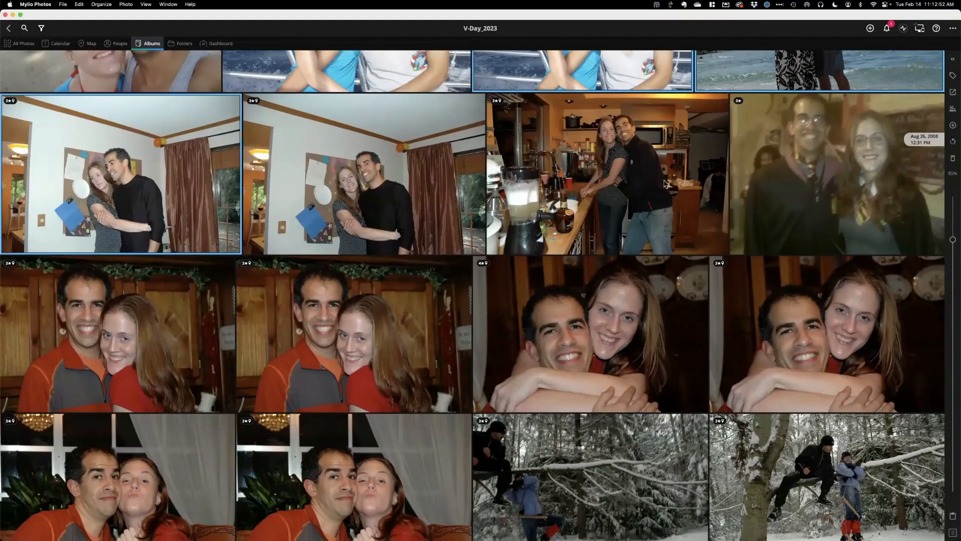
pyautogui.keyDown('super'); pyautogui.click(812, 195); pyautogui.keyUp('super')
pyautogui.keyDown('super'); pyautogui.click(744, 358); pyautogui.keyUp('super')
pyautogui.keyDown('super'); pyautogui.click(329, 361); pyautogui.keyUp('super')
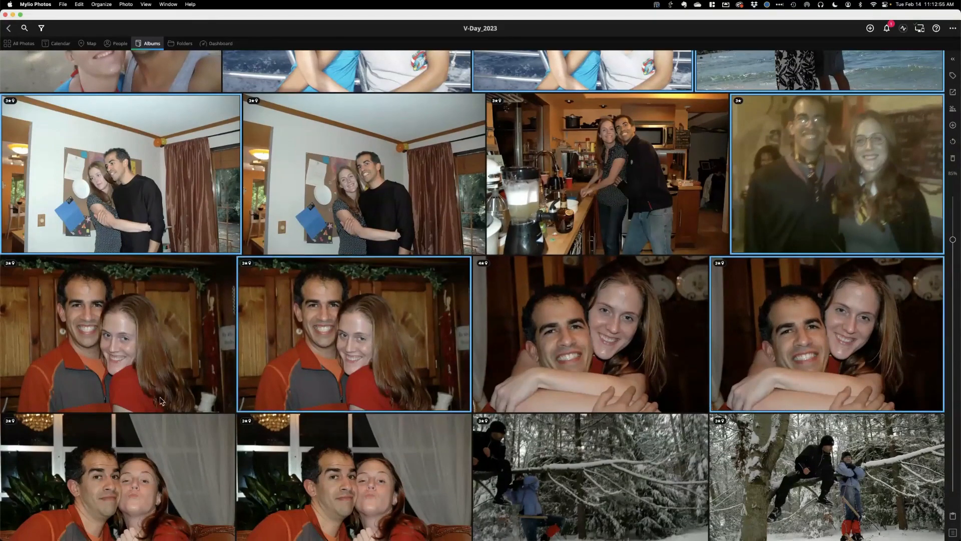
# - Add the kiss, snowy tree, dancing party and snowshoe photos, then delete the whole cull from the album
pyautogui.scroll(-3, 140, 380)
pyautogui.scroll(-3, 175, 261)
pyautogui.keyDown('super'); pyautogui.click(174, 260); pyautogui.keyUp('super')
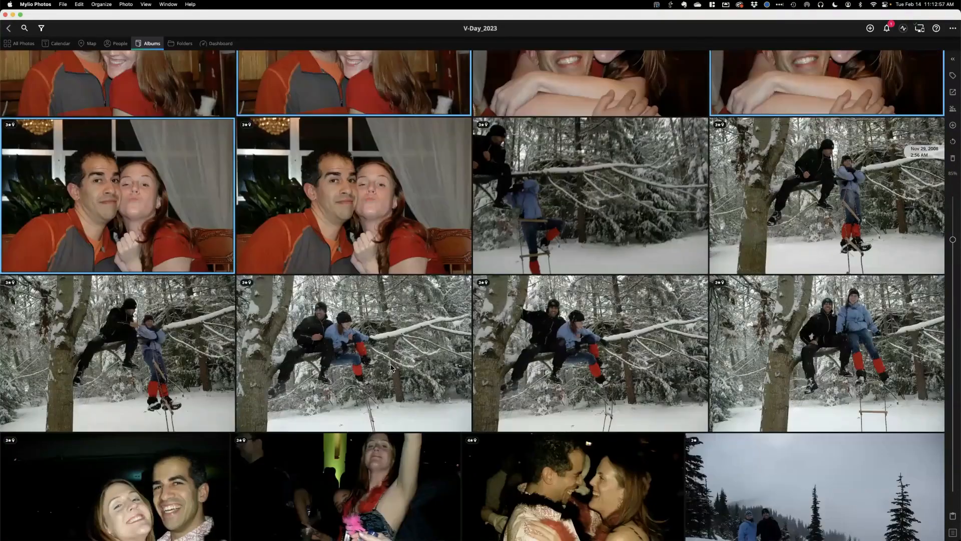
pyautogui.keyDown('super'); pyautogui.click(400, 358); pyautogui.keyUp('super')
pyautogui.keyDown('super'); pyautogui.click(646, 216); pyautogui.keyUp('super')
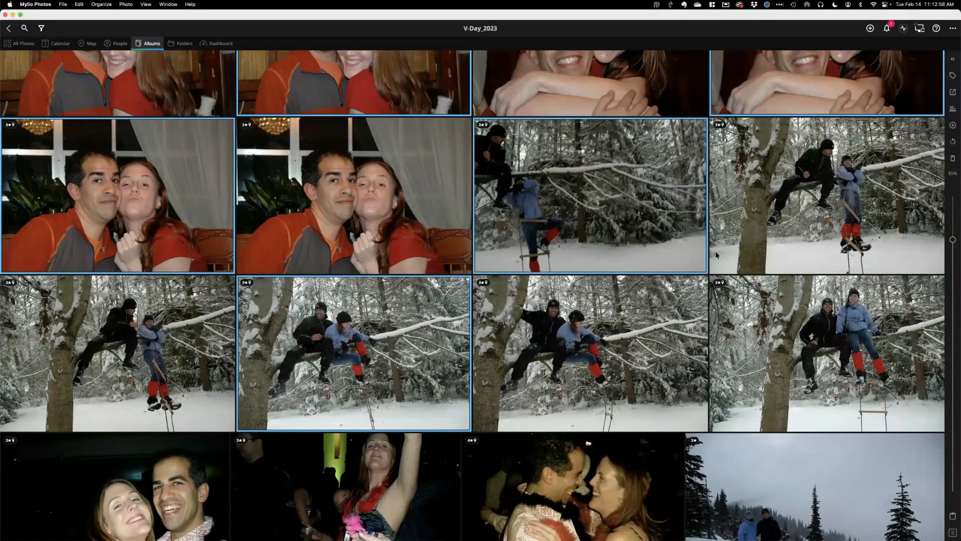
pyautogui.keyDown('super'); pyautogui.click(798, 343); pyautogui.keyUp('super')
pyautogui.keyDown('super'); pyautogui.click(631, 360); pyautogui.keyUp('super')
pyautogui.scroll(-3, 631, 360)
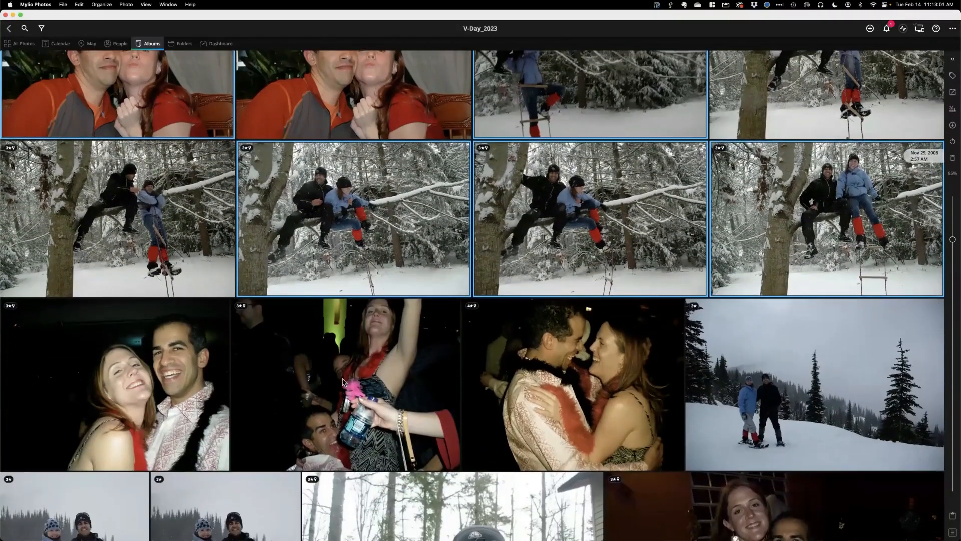
pyautogui.keyDown('super'); pyautogui.click(343, 382); pyautogui.keyUp('super')
pyautogui.keyDown('super'); pyautogui.click(756, 398); pyautogui.keyUp('super')
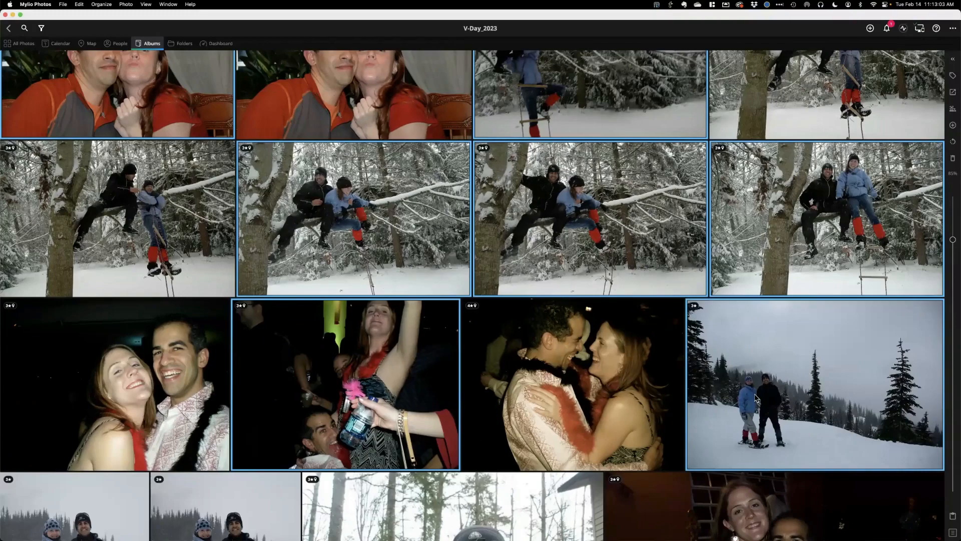
pyautogui.press('Delete')
# - Begin a second cull with the sumo, parking-lot hug, seaside, baseball-cap, living-room hug and lakeside selfie photos
pyautogui.scroll(-3, 625, 302)
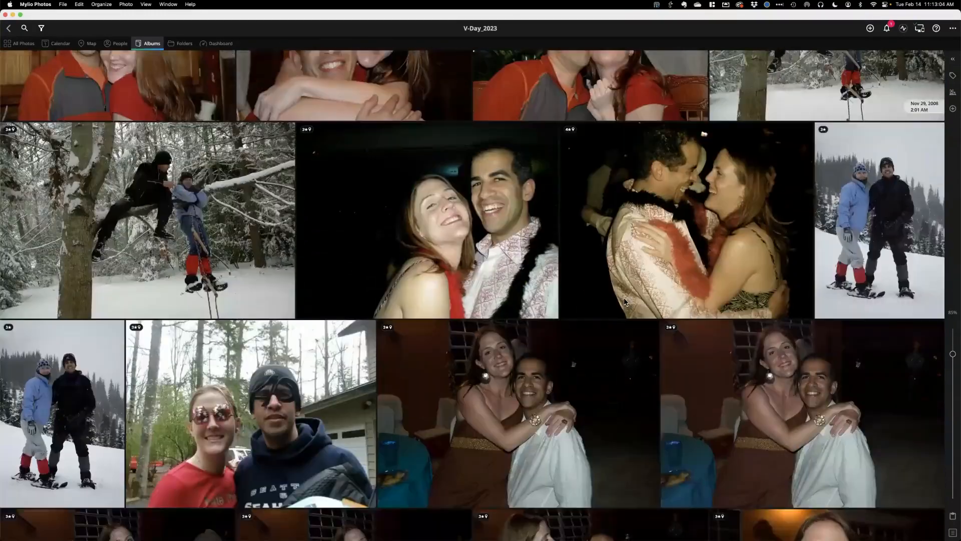
pyautogui.scroll(-5, 625, 302)
pyautogui.scroll(-5, 407, 292)
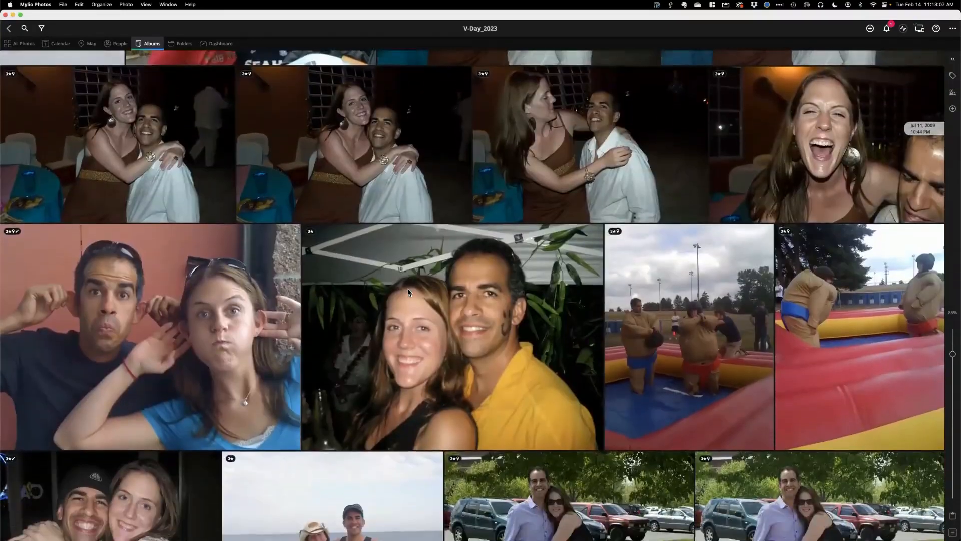
pyautogui.scroll(-5, 407, 288)
pyautogui.click(710, 134)
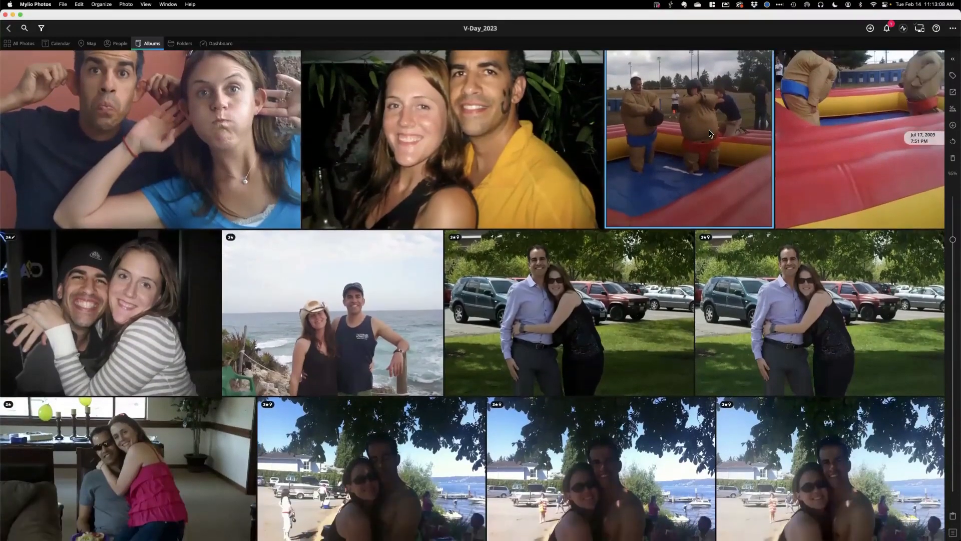
pyautogui.keyDown('super'); pyautogui.click(827, 144); pyautogui.keyUp('super')
pyautogui.keyDown('super'); pyautogui.click(763, 316); pyautogui.keyUp('super')
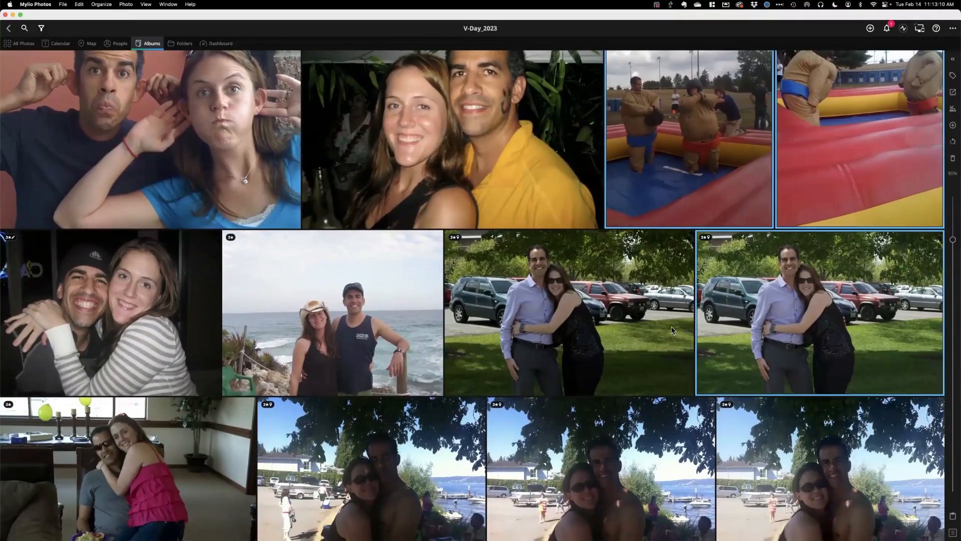
pyautogui.keyDown('super'); pyautogui.click(310, 335); pyautogui.keyUp('super')
pyautogui.keyDown('super'); pyautogui.click(133, 342); pyautogui.keyUp('super')
pyautogui.keyDown('super'); pyautogui.click(137, 445); pyautogui.keyUp('super')
pyautogui.keyDown('super'); pyautogui.click(358, 453); pyautogui.keyUp('super')
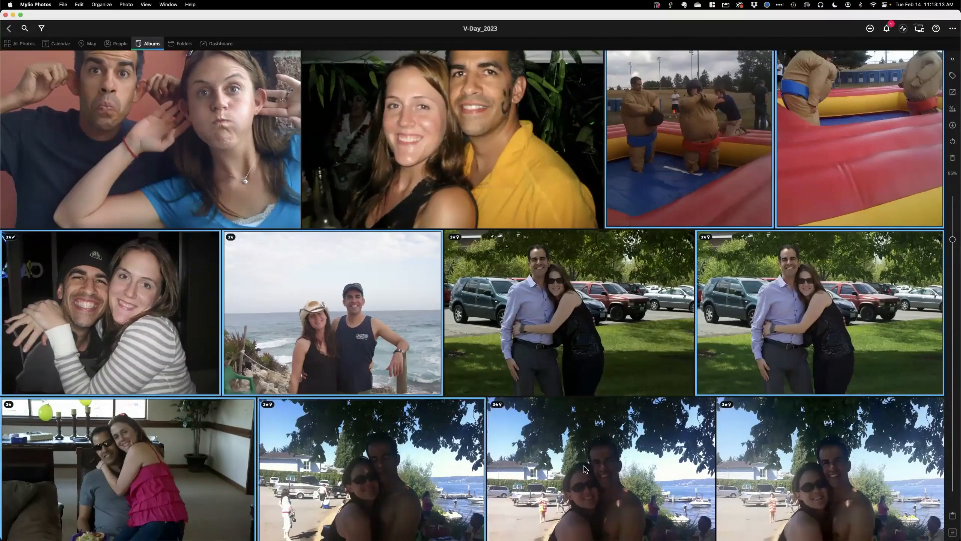
pyautogui.keyDown('super'); pyautogui.click(585, 469); pyautogui.keyUp('super')
# - Add the three race-finish photos, brick-wall restaurant and left string-lights selfie to the cull
pyautogui.scroll(-15, 175, 216)
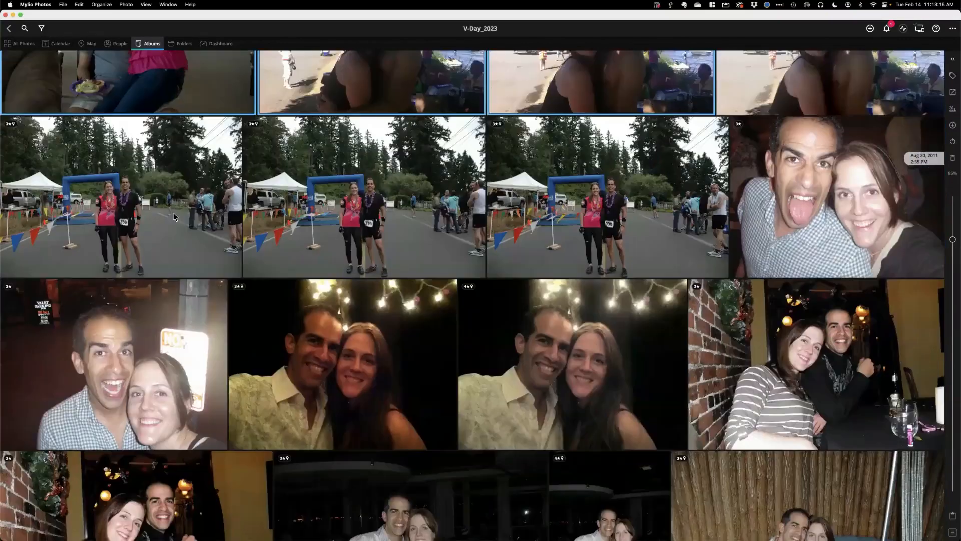
pyautogui.keyDown('super'); pyautogui.click(175, 217); pyautogui.keyUp('super')
pyautogui.keyDown('super'); pyautogui.click(398, 216); pyautogui.keyUp('super')
pyautogui.keyDown('super'); pyautogui.click(589, 216); pyautogui.keyUp('super')
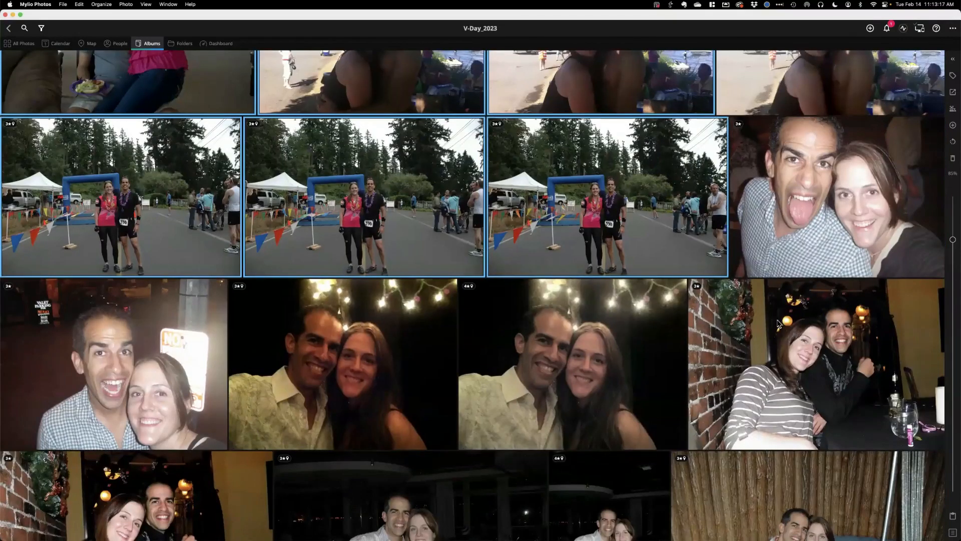
pyautogui.keyDown('super'); pyautogui.click(742, 350); pyautogui.keyUp('super')
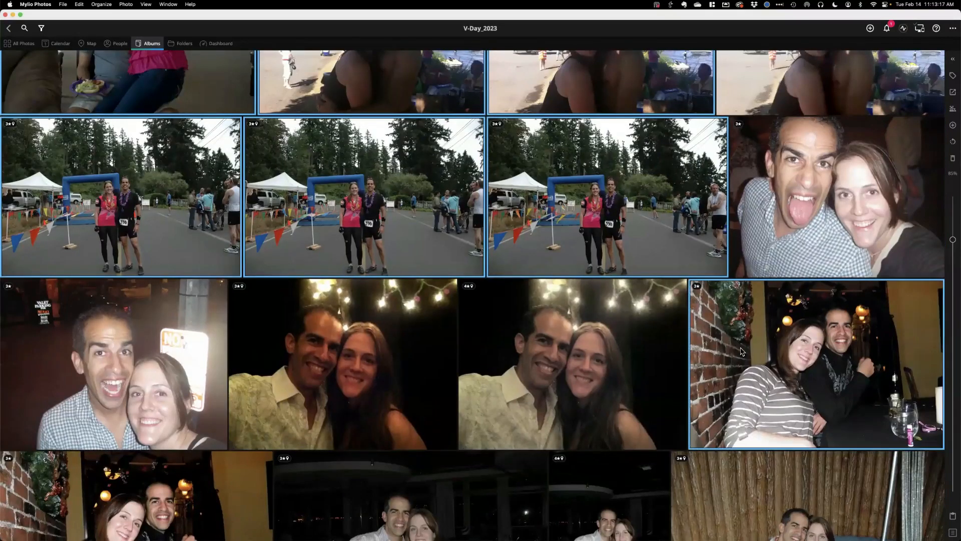
pyautogui.keyDown('super'); pyautogui.click(527, 394); pyautogui.keyUp('super')
pyautogui.keyDown('super'); pyautogui.click(556, 389); pyautogui.keyUp('super')
pyautogui.keyDown('super'); pyautogui.click(329, 396); pyautogui.keyUp('super')
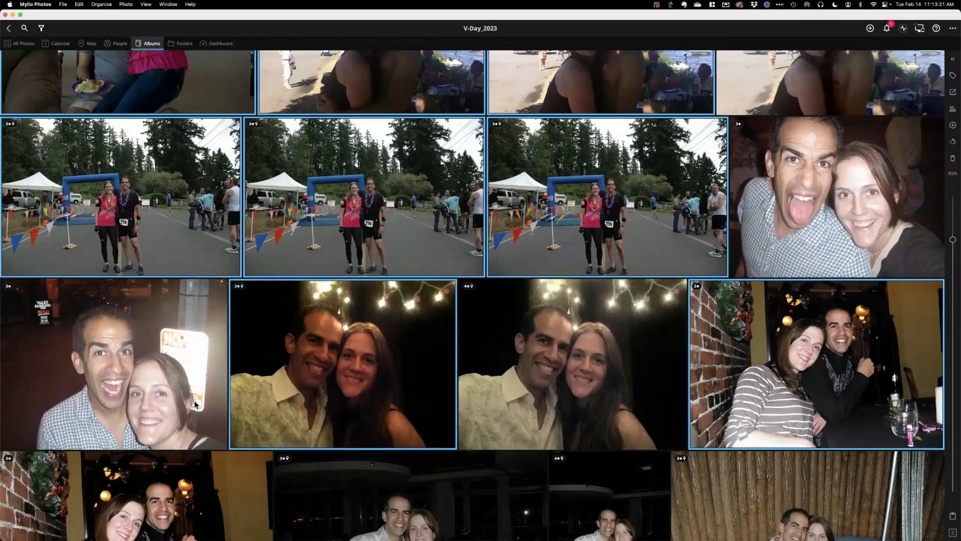
# - Add the bar, blue-booth, champagne, close-up selfie, grass and palm-tree wedding photos, then delete the cull
pyautogui.scroll(-10, 160, 389)
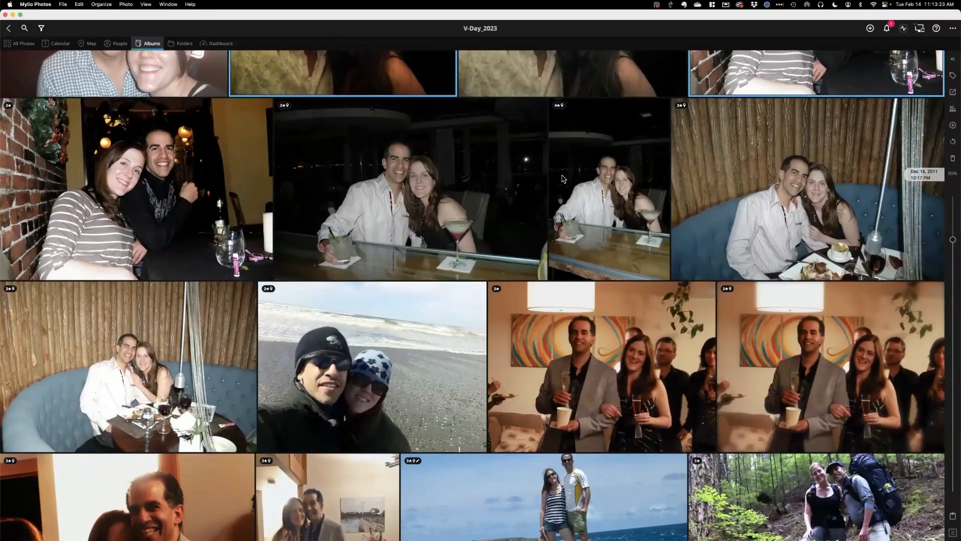
pyautogui.keyDown('super'); pyautogui.click(633, 224); pyautogui.keyUp('super')
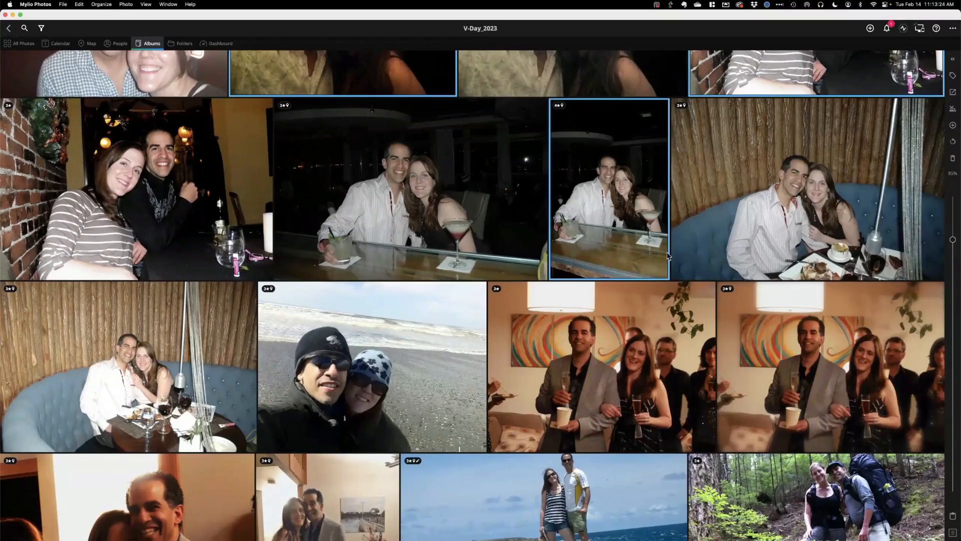
pyautogui.keyDown('super'); pyautogui.click(717, 248); pyautogui.keyUp('super')
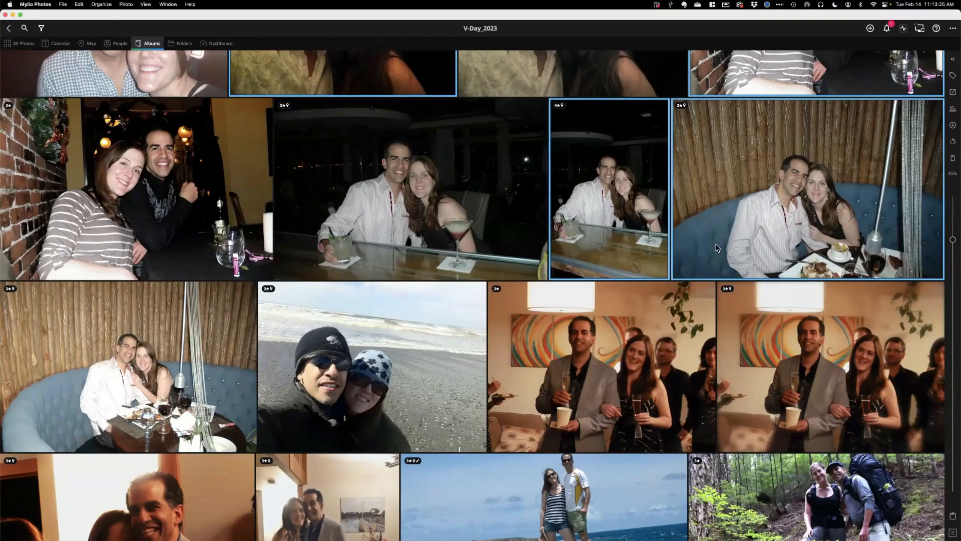
pyautogui.keyDown('super'); pyautogui.click(833, 355); pyautogui.keyUp('super')
pyautogui.keyDown('super'); pyautogui.click(142, 385); pyautogui.keyUp('super')
pyautogui.scroll(-5, 419, 352)
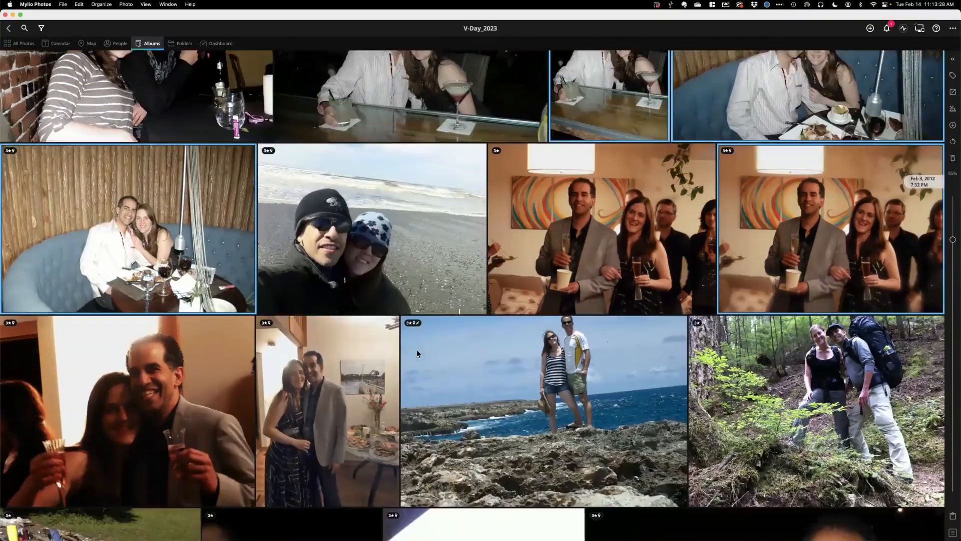
pyautogui.scroll(-4, 791, 281)
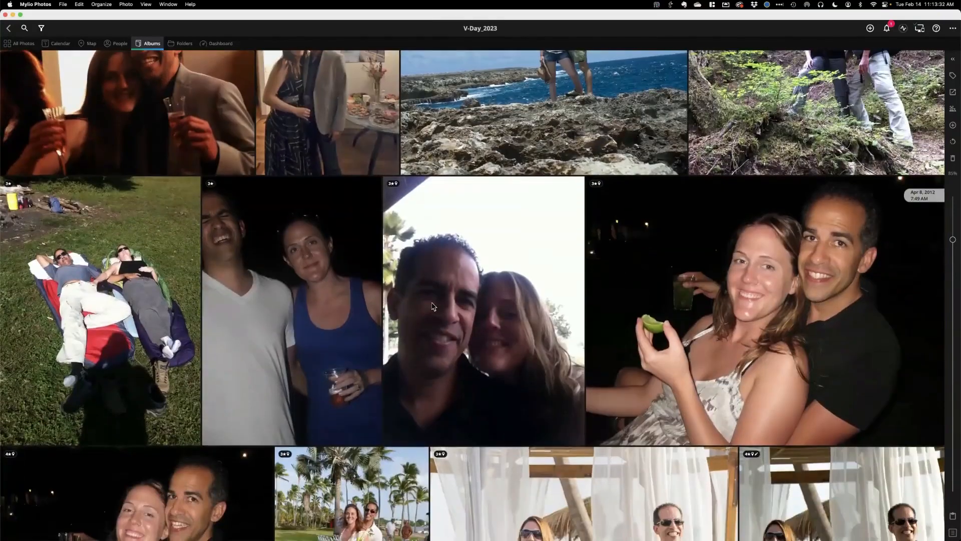
pyautogui.keyDown('super'); pyautogui.click(434, 307); pyautogui.keyUp('super')
pyautogui.keyDown('super'); pyautogui.click(32, 328); pyautogui.keyUp('super')
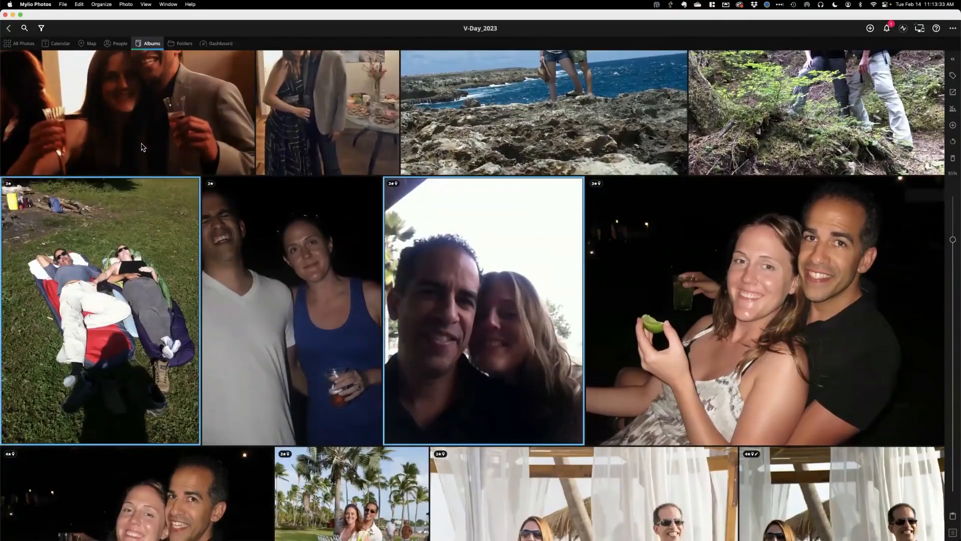
pyautogui.scroll(-4, 277, 284)
pyautogui.scroll(-2, 278, 284)
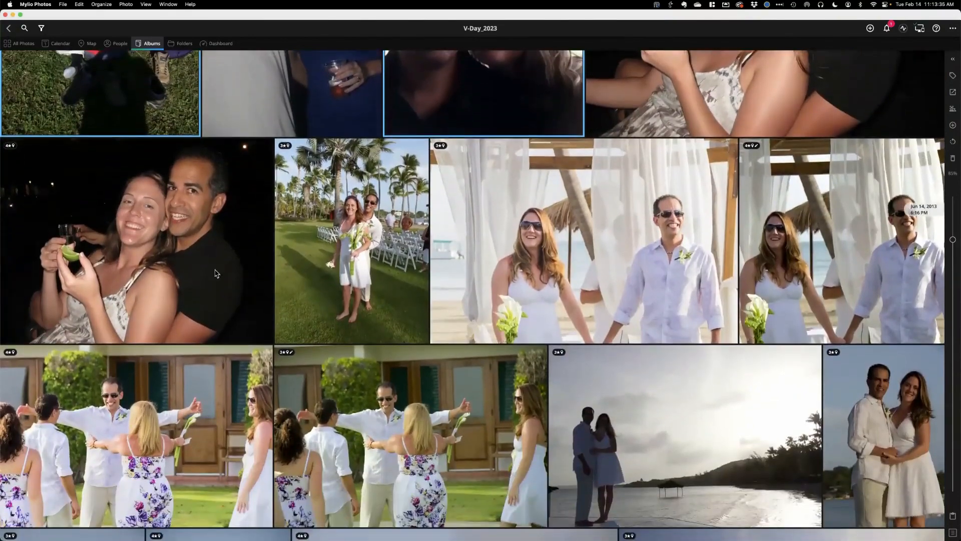
pyautogui.keyDown('super'); pyautogui.click(354, 263); pyautogui.keyUp('super')
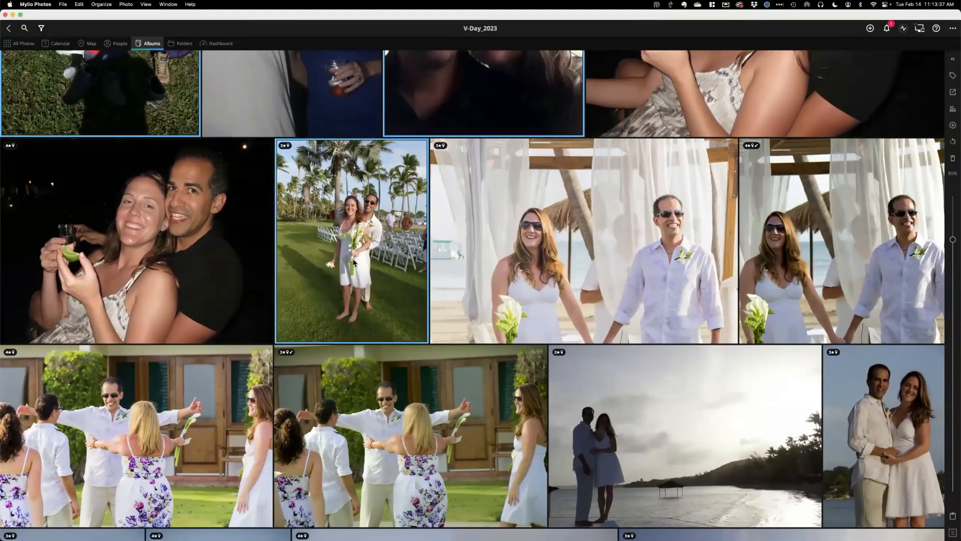
pyautogui.press('Delete')
# - Delete the sunset beach silhouette photo from the album
pyautogui.scroll(-5, 351, 260)
pyautogui.click(405, 243)
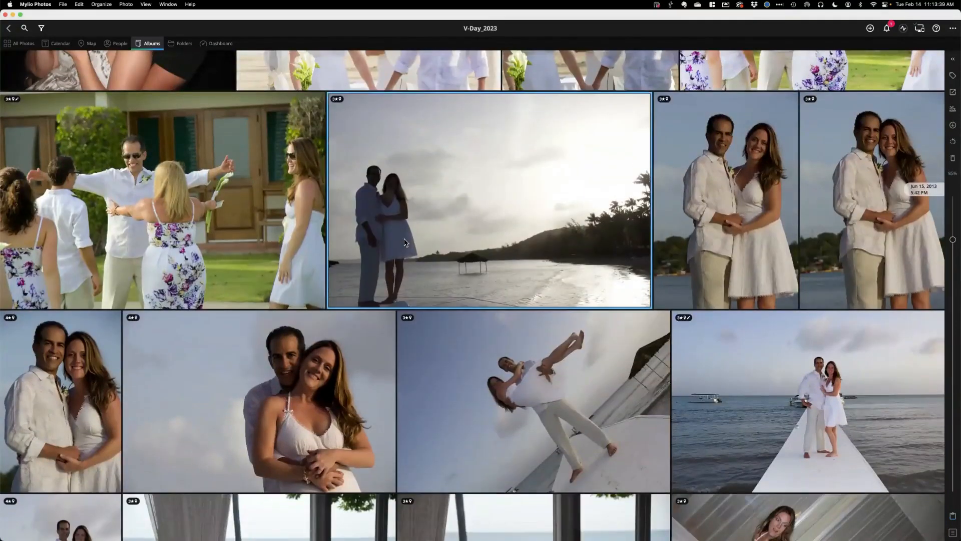
pyautogui.press('Delete')
# - Multi-select the favourites starting with the two dinner photos, the tuxedo photo and the first tree-avenue photo
pyautogui.scroll(-10, 405, 242)
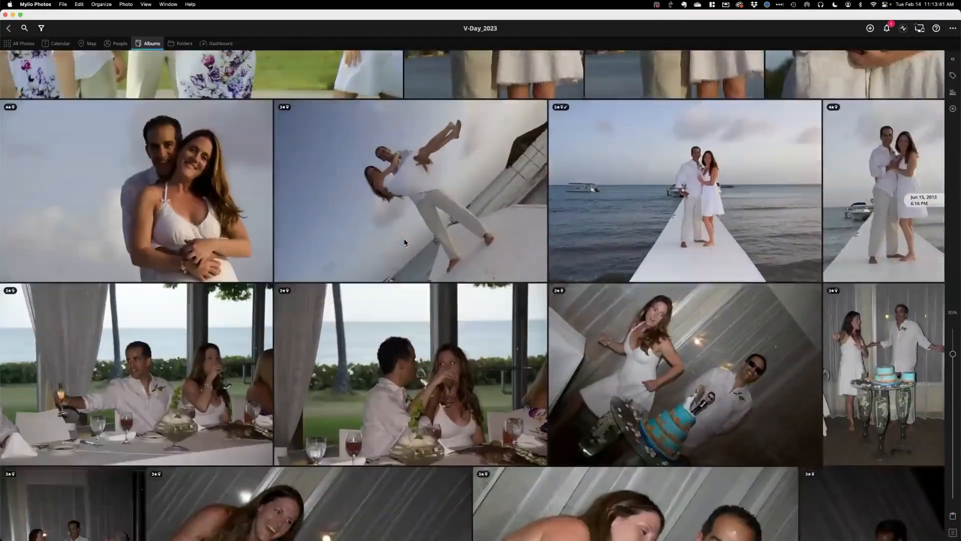
pyautogui.scroll(-15, 406, 242)
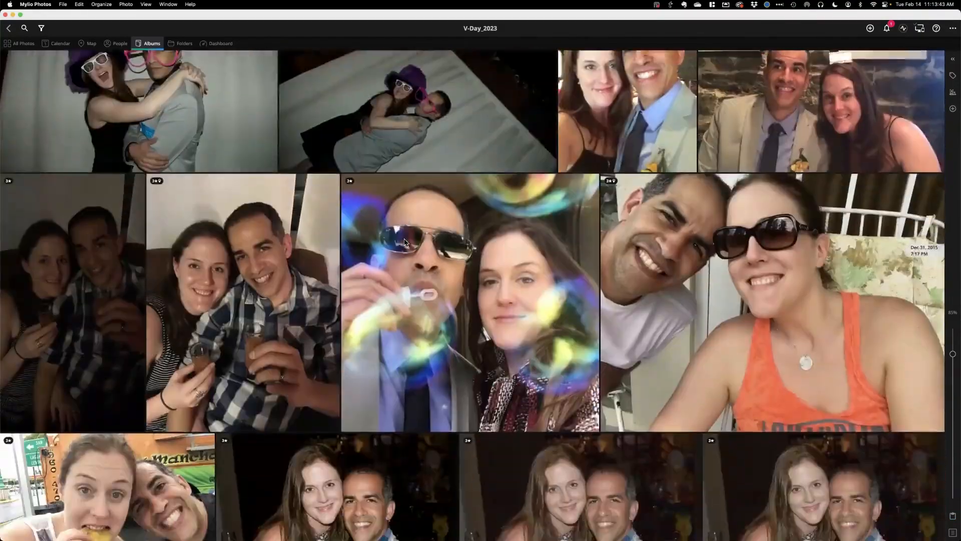
pyautogui.scroll(-7, 405, 242)
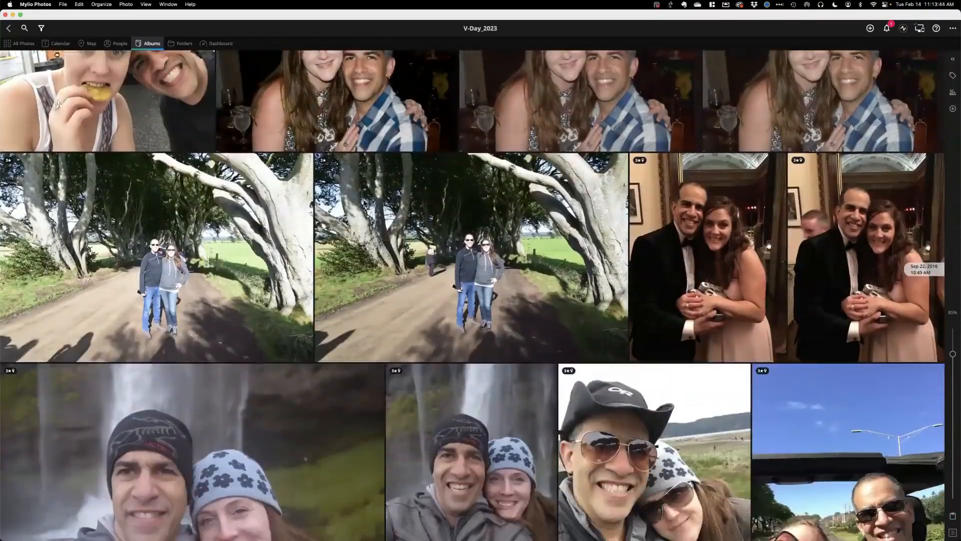
pyautogui.scroll(2, 404, 242)
pyautogui.click(406, 200)
pyautogui.keyDown('super'); pyautogui.click(567, 182); pyautogui.keyUp('super')
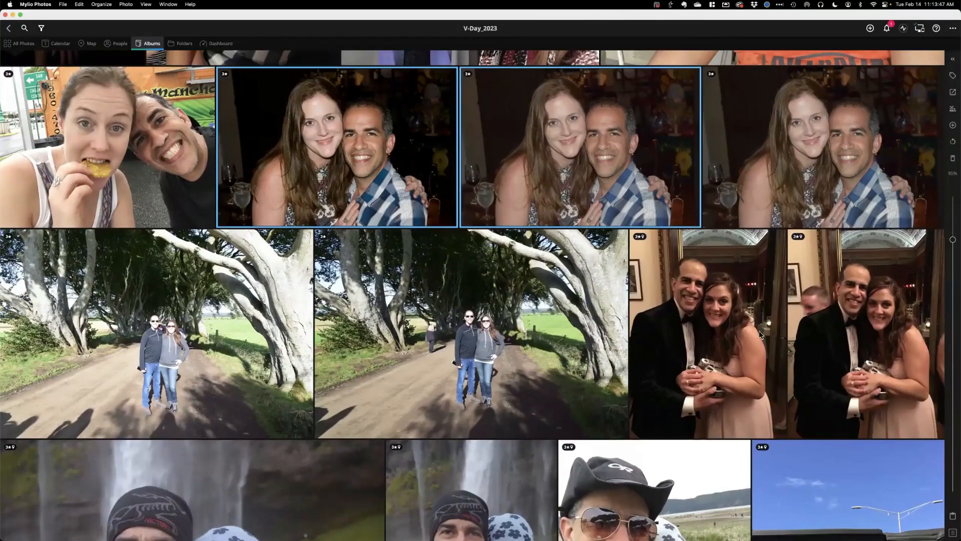
pyautogui.keyDown('super'); pyautogui.click(744, 339); pyautogui.keyUp('super')
pyautogui.keyDown('super'); pyautogui.click(168, 381); pyautogui.keyUp('super')
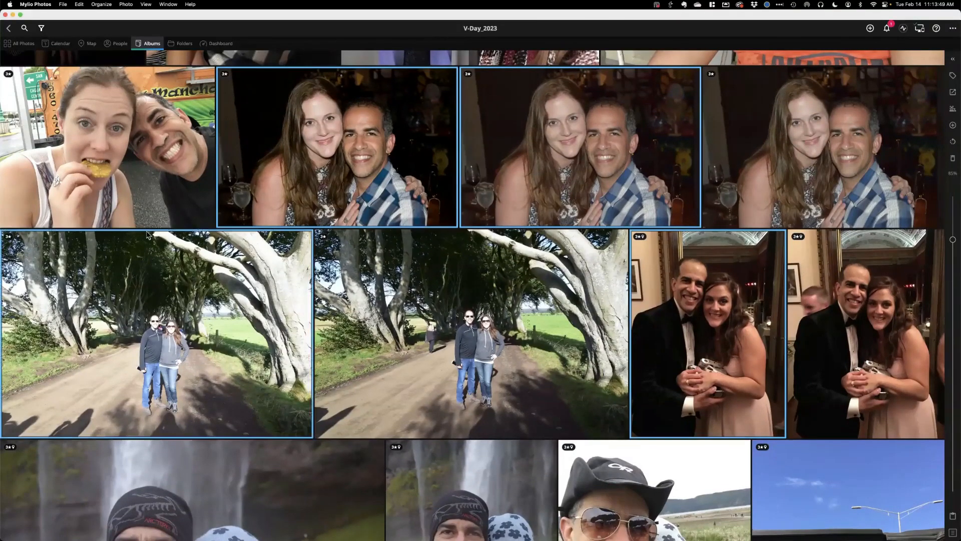
# - Add the waterfall selfie, forest, helicopter, purple-lit selfie and both canyon photos to the favourites selection
pyautogui.scroll(-4, 229, 282)
pyautogui.scroll(-4, 229, 280)
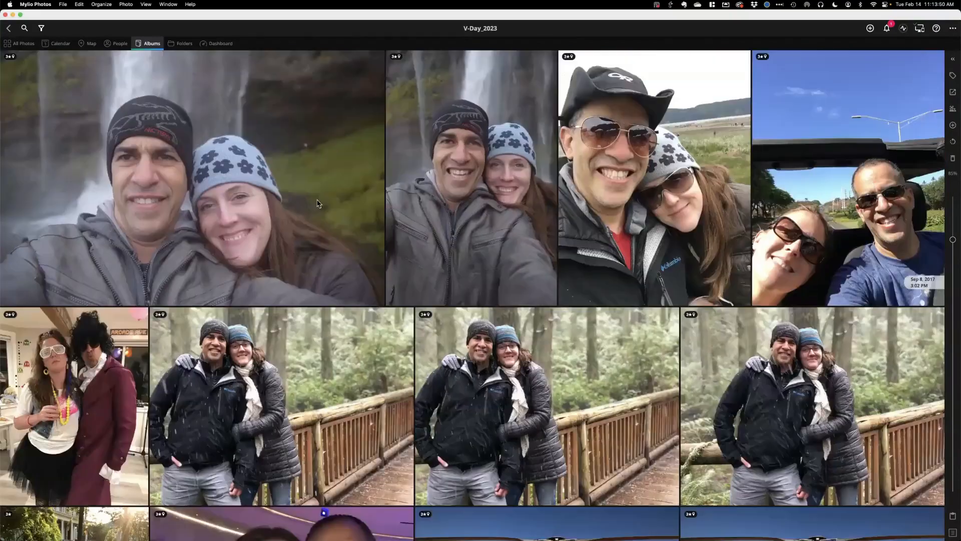
pyautogui.keyDown('super'); pyautogui.click(472, 195); pyautogui.keyUp('super')
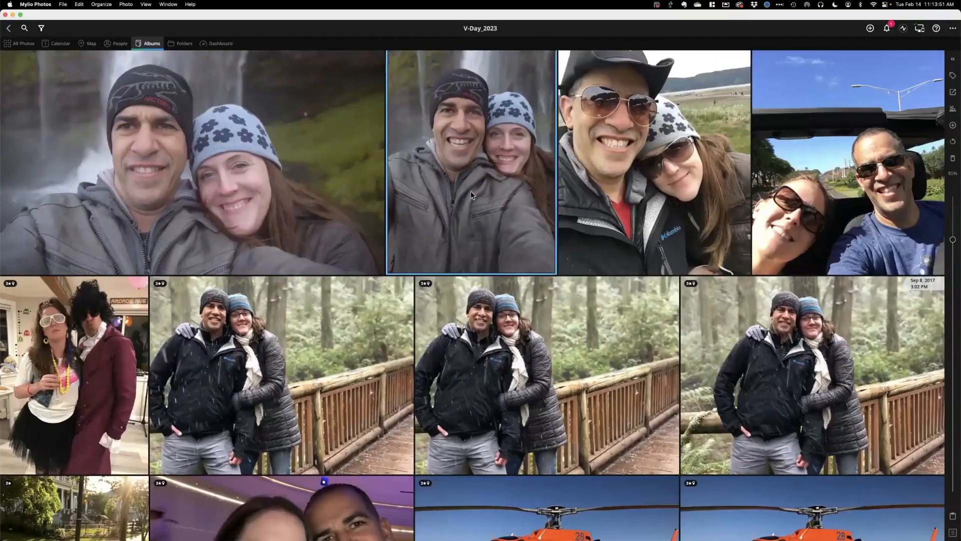
pyautogui.keyDown('super'); pyautogui.click(781, 359); pyautogui.keyUp('super')
pyautogui.keyDown('super'); pyautogui.click(270, 373); pyautogui.keyUp('super')
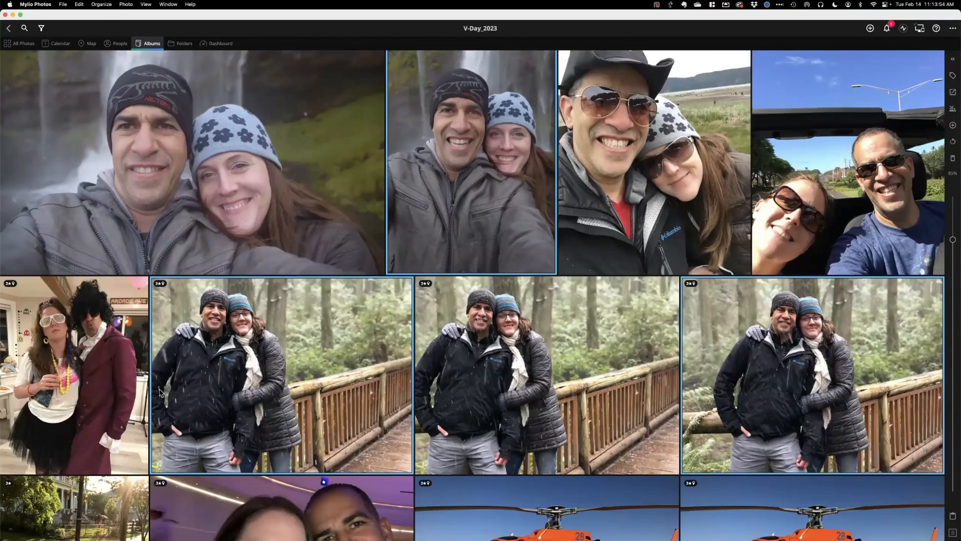
pyautogui.scroll(-6, 618, 231)
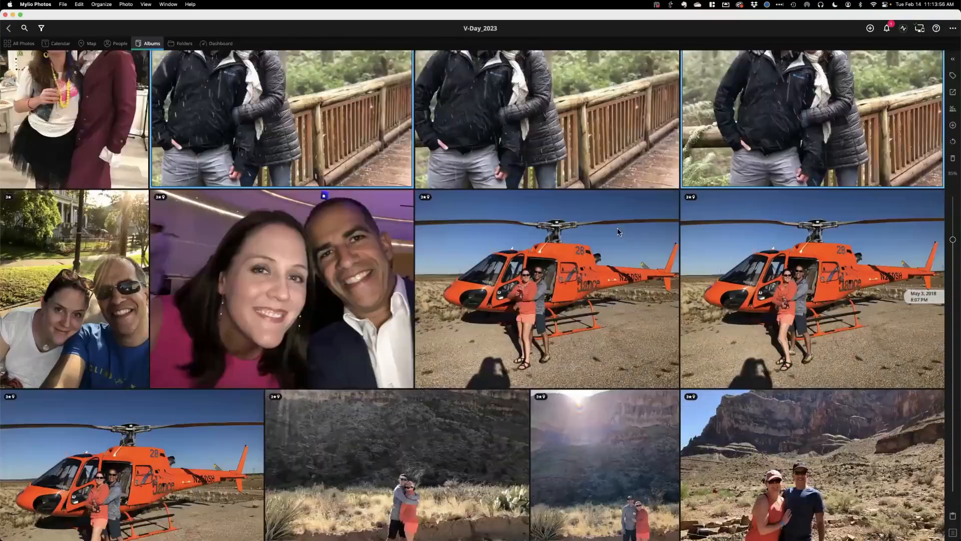
pyautogui.scroll(-1, 618, 231)
pyautogui.keyDown('super'); pyautogui.click(618, 232); pyautogui.keyUp('super')
pyautogui.keyDown('super'); pyautogui.click(209, 306); pyautogui.keyUp('super')
pyautogui.keyDown('super'); pyautogui.click(146, 413); pyautogui.keyUp('super')
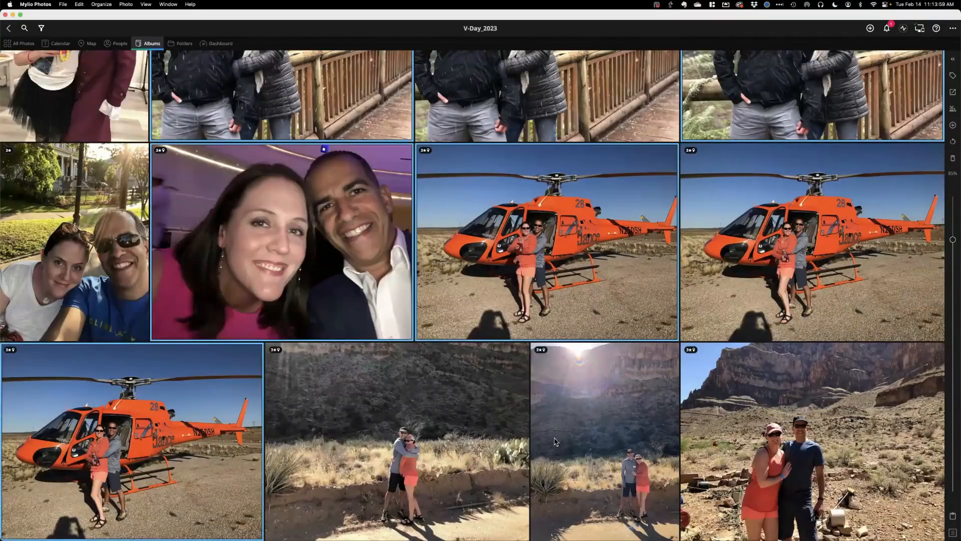
pyautogui.keyDown('super'); pyautogui.click(619, 431); pyautogui.keyUp('super')
pyautogui.keyDown('super'); pyautogui.click(457, 439); pyautogui.keyUp('super')
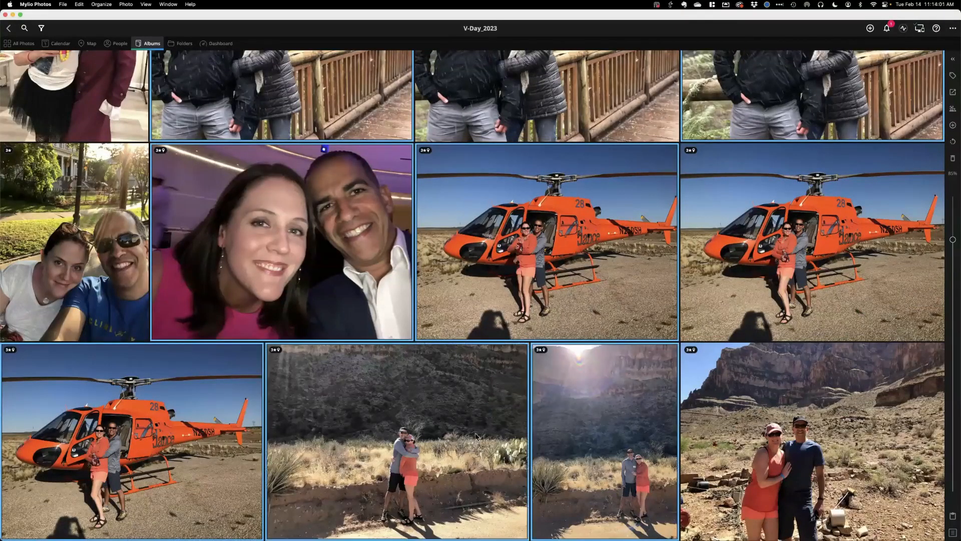
pyautogui.scroll(-1, 741, 283)
# - Multi-select the map photo, wig-dance photo, car selfie, two beach selfies and the pebble-beach photo
pyautogui.scroll(-15, 741, 283)
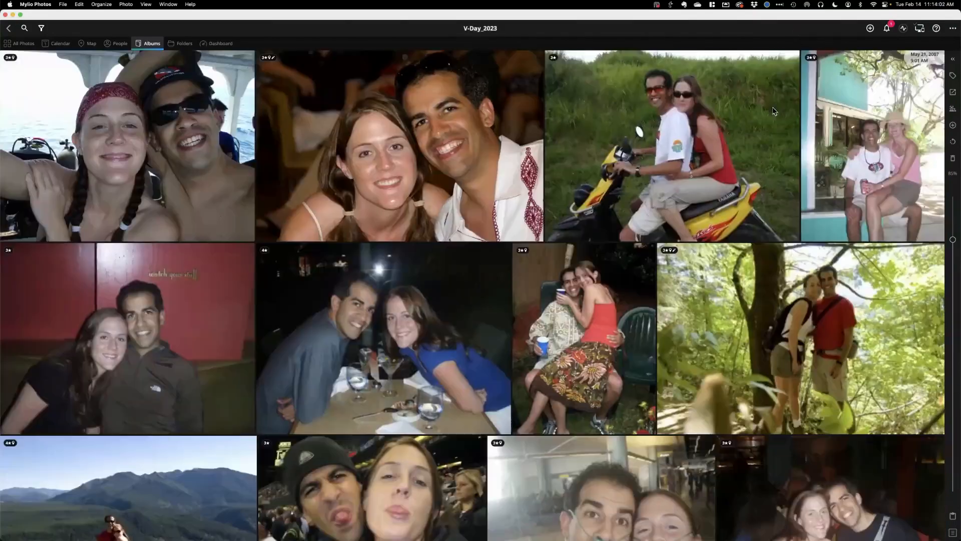
pyautogui.scroll(-15, 735, 178)
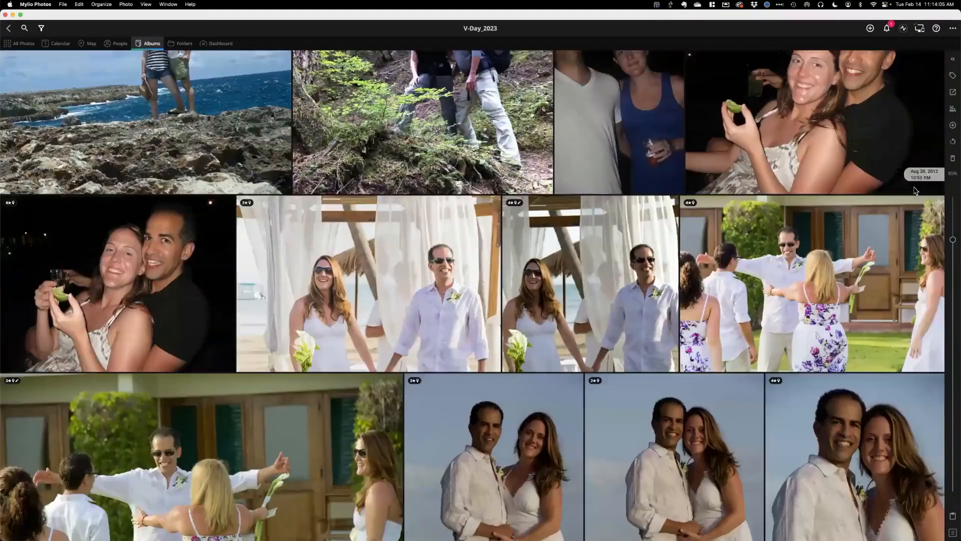
pyautogui.moveTo(921, 174); pyautogui.dragTo(938, 534)
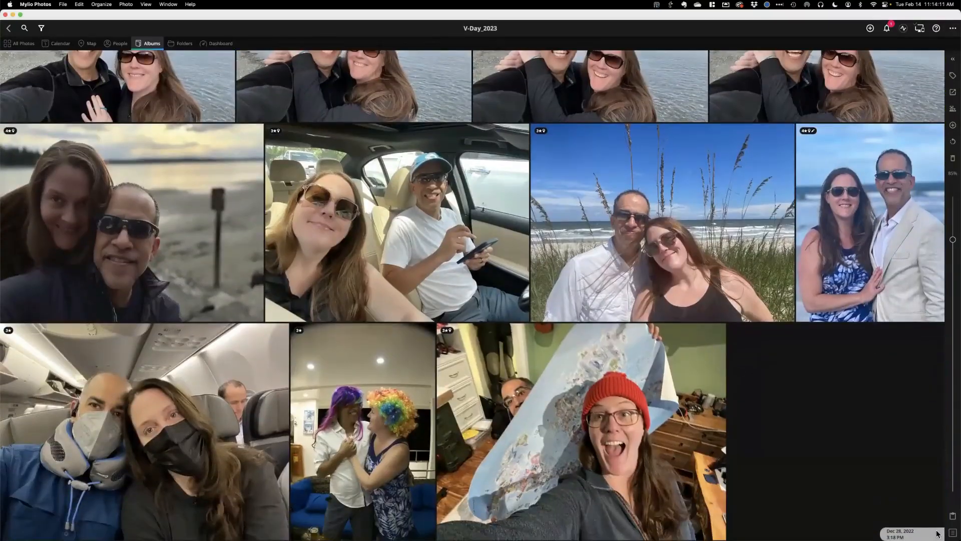
pyautogui.click(534, 437)
pyautogui.keyDown('shift'); pyautogui.click(380, 428); pyautogui.keyUp('shift')
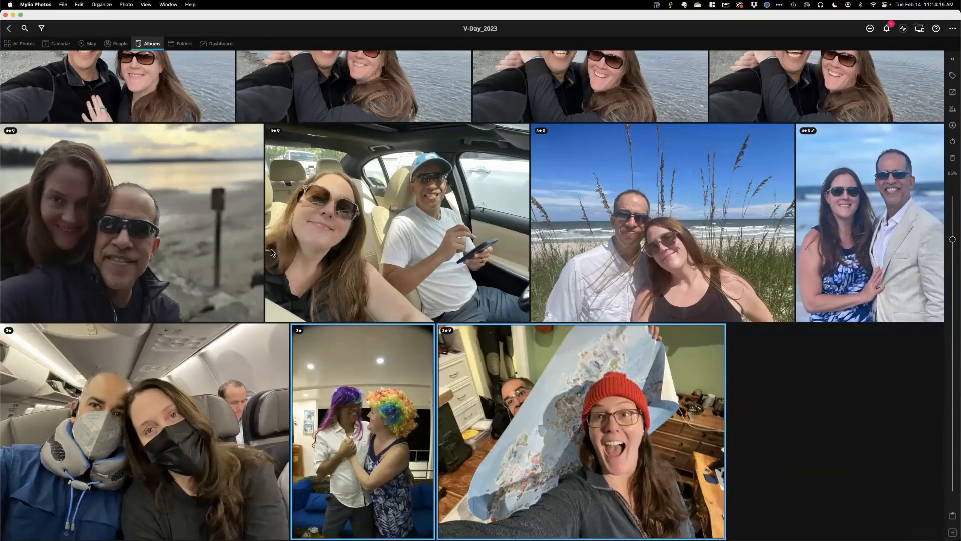
pyautogui.keyDown('super'); pyautogui.click(424, 243); pyautogui.keyUp('super')
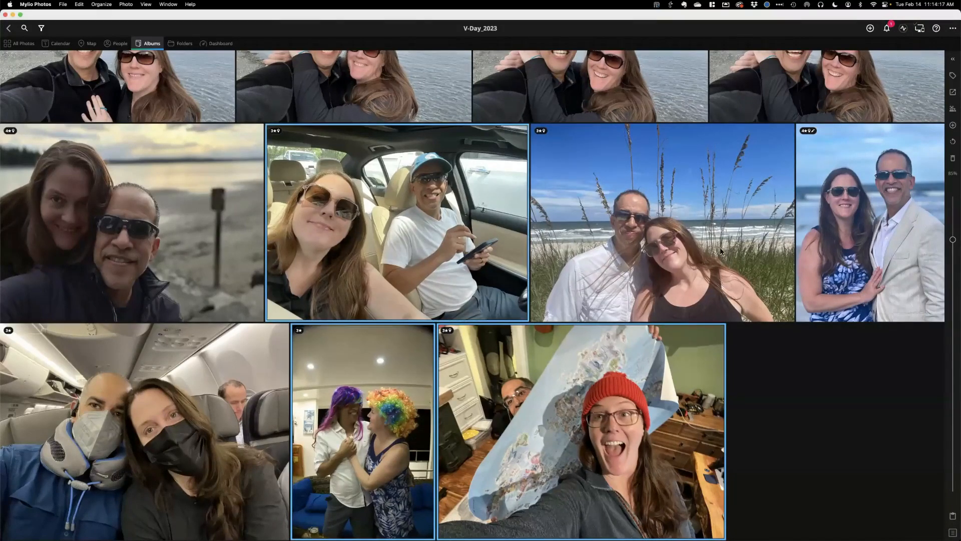
pyautogui.scroll(8, 722, 251)
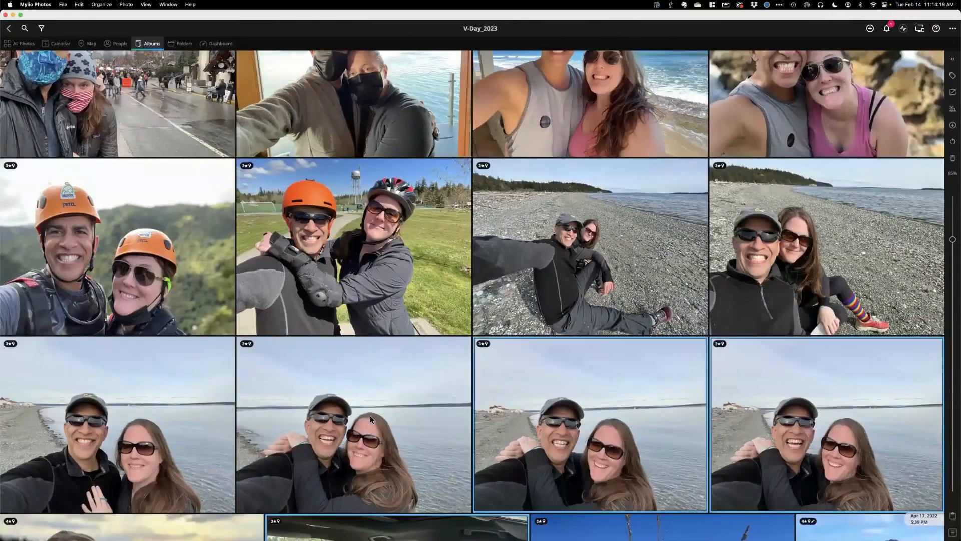
pyautogui.keyDown('super'); pyautogui.click(371, 419); pyautogui.keyUp('super')
pyautogui.keyDown('super'); pyautogui.click(130, 418); pyautogui.keyUp('super')
pyautogui.keyDown('super'); pyautogui.click(784, 248); pyautogui.keyUp('super')
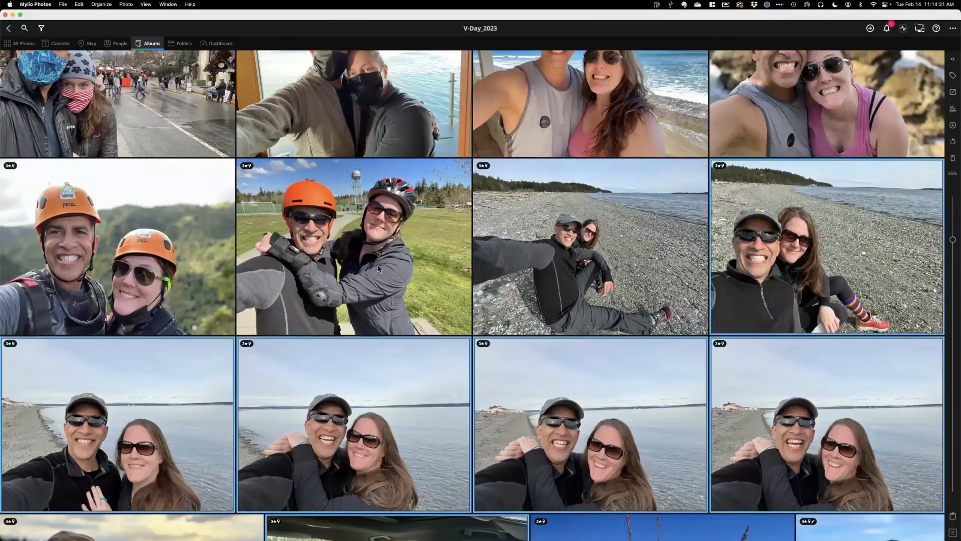
# - Add the first boat selfie to the selection
pyautogui.scroll(6, 308, 243)
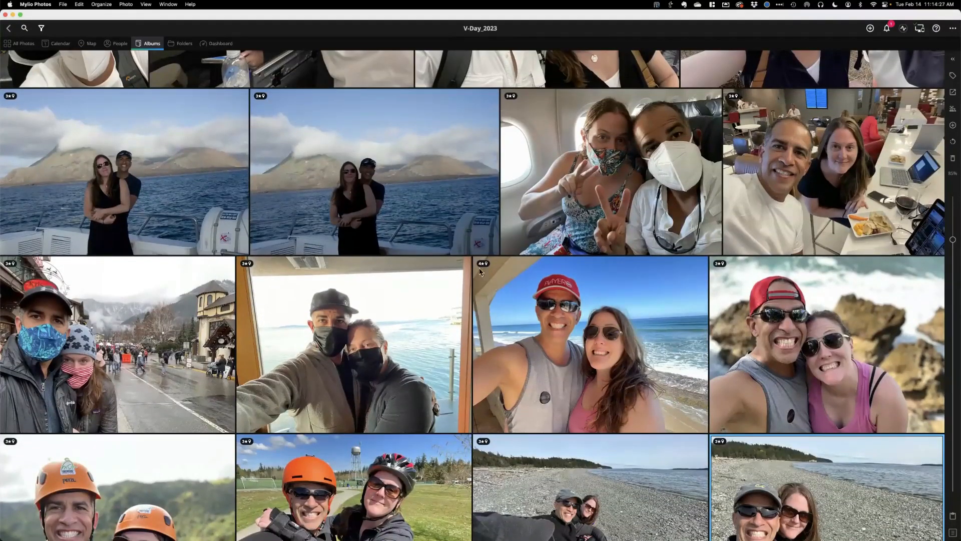
pyautogui.scroll(2, 395, 290)
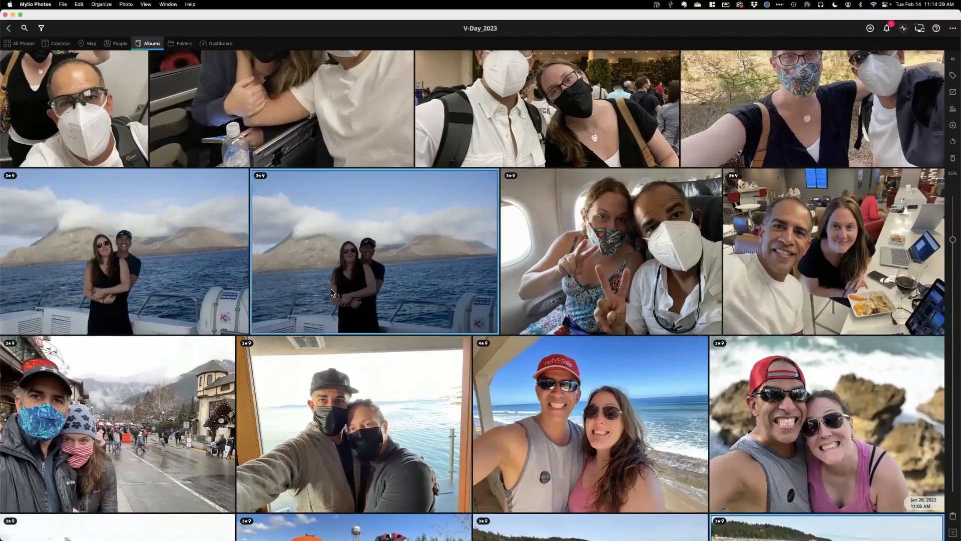
pyautogui.scroll(4, 429, 263)
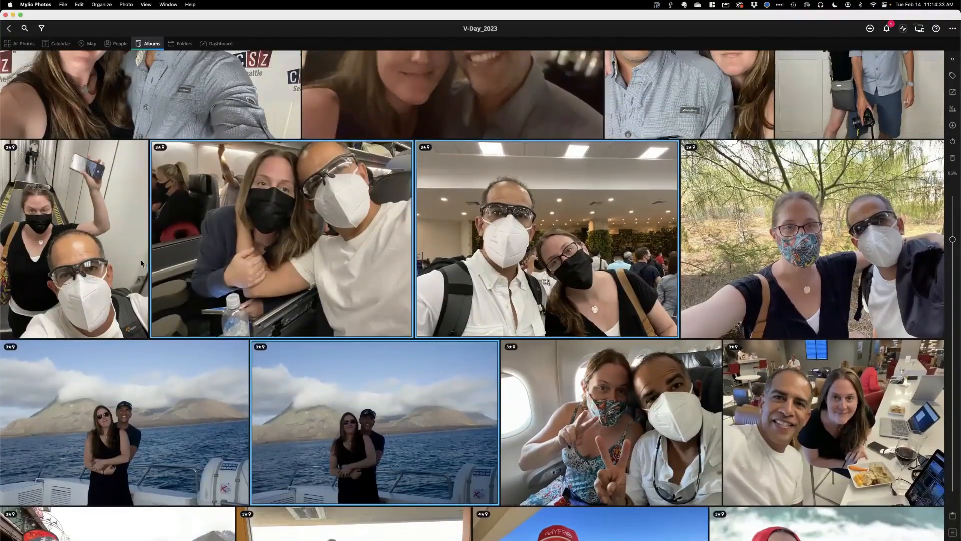
pyautogui.scroll(4, 718, 264)
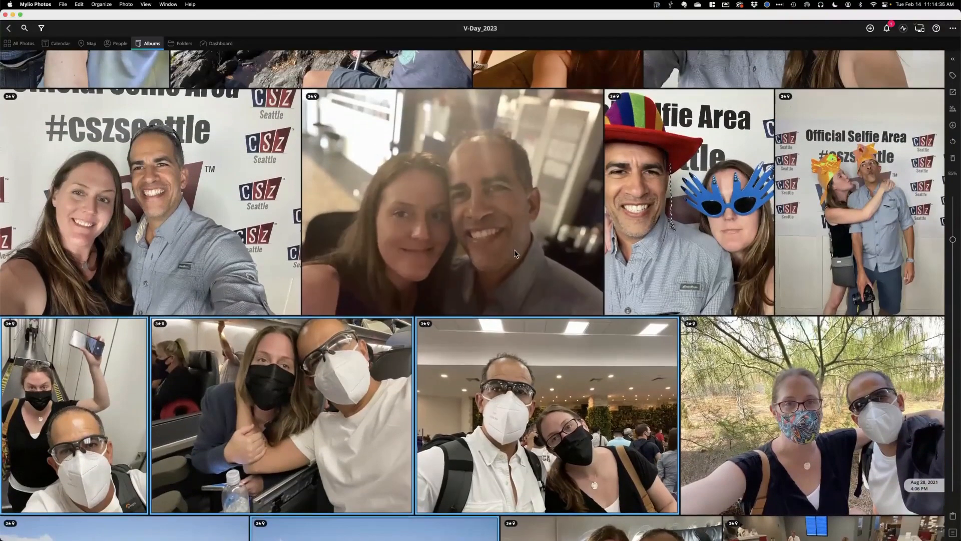
pyautogui.scroll(8, 337, 244)
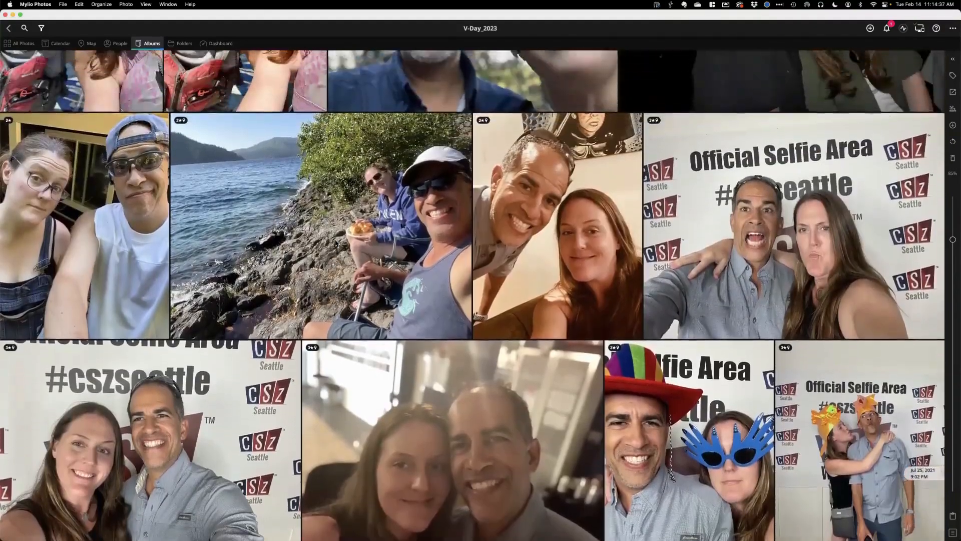
pyautogui.scroll(3, 300, 245)
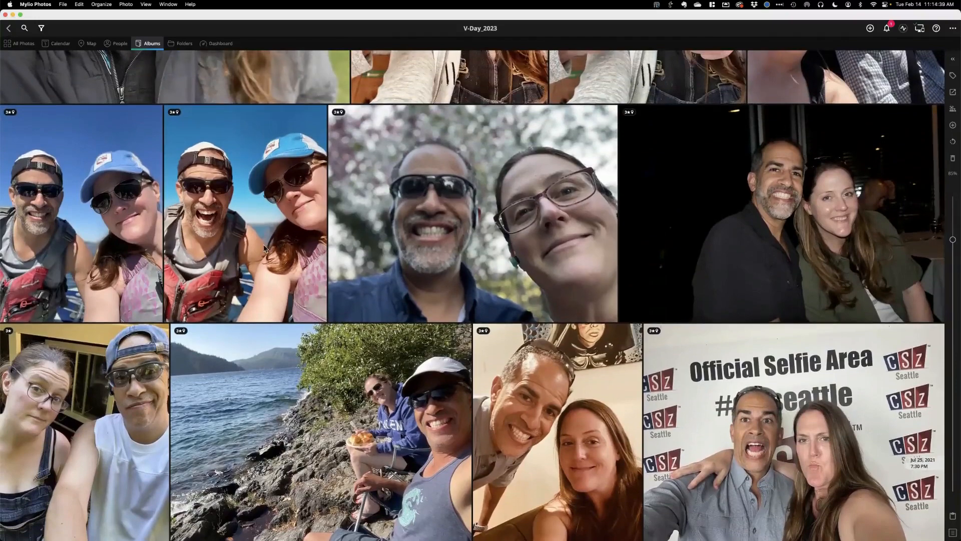
pyautogui.click(120, 257)
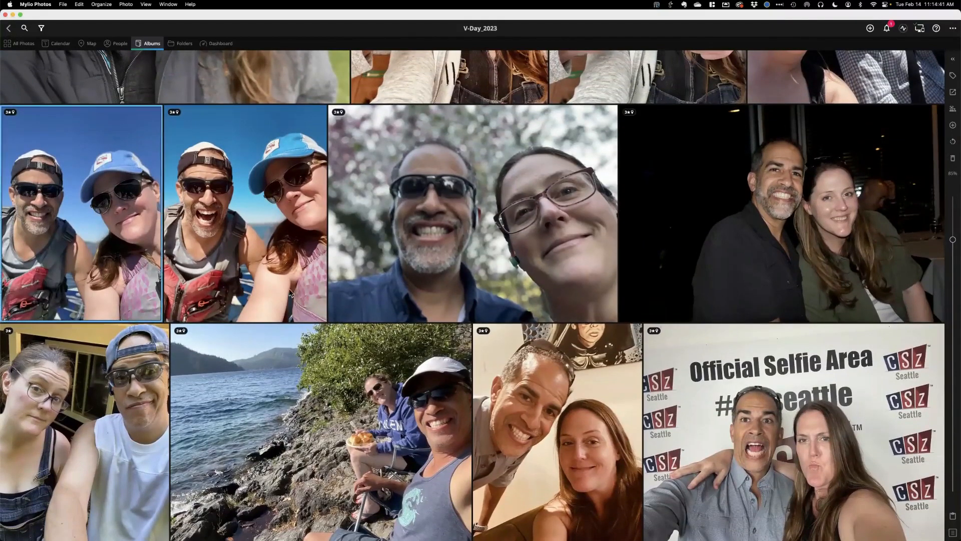
# - Add the Santa costume photo and the dark restaurant selfie to the selection
pyautogui.scroll(6, 431, 281)
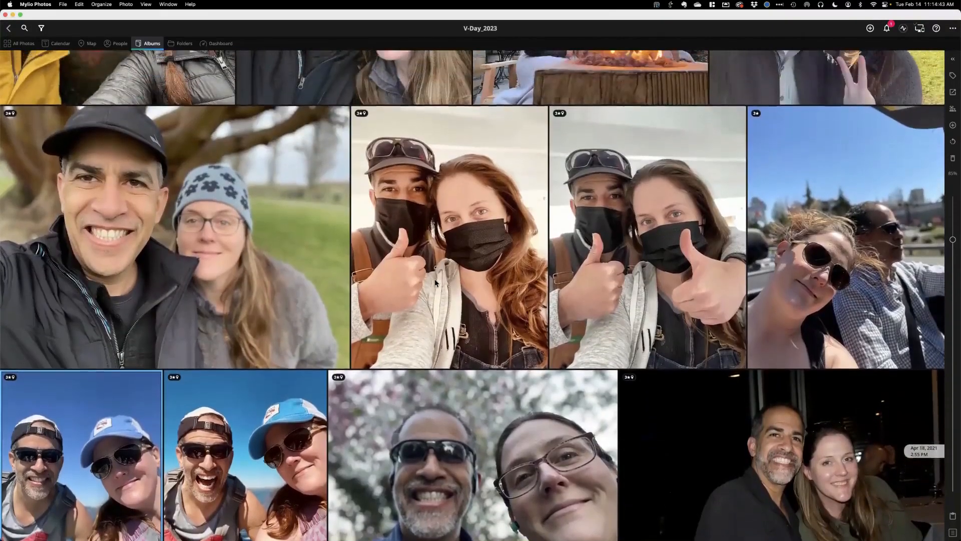
pyautogui.scroll(8, 434, 282)
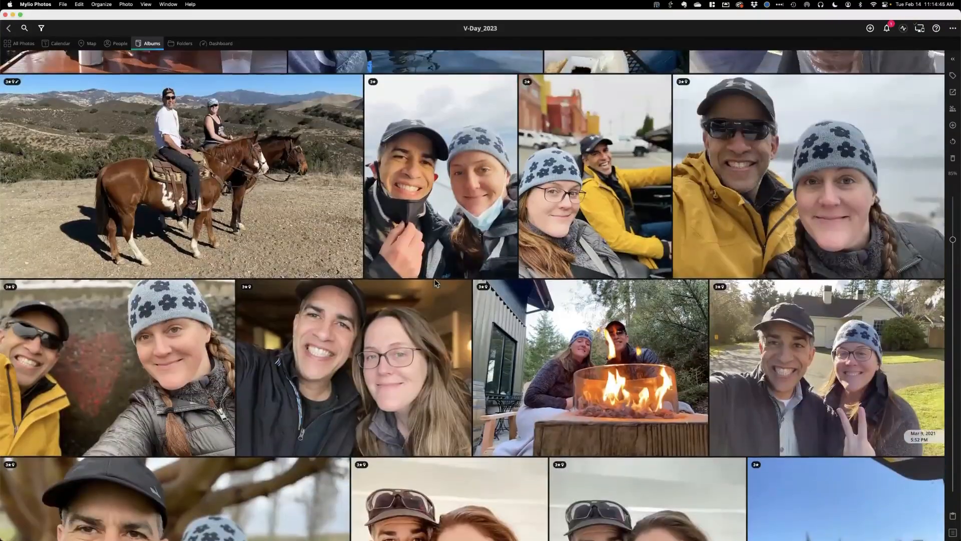
pyautogui.scroll(1, 435, 283)
pyautogui.scroll(8, 464, 265)
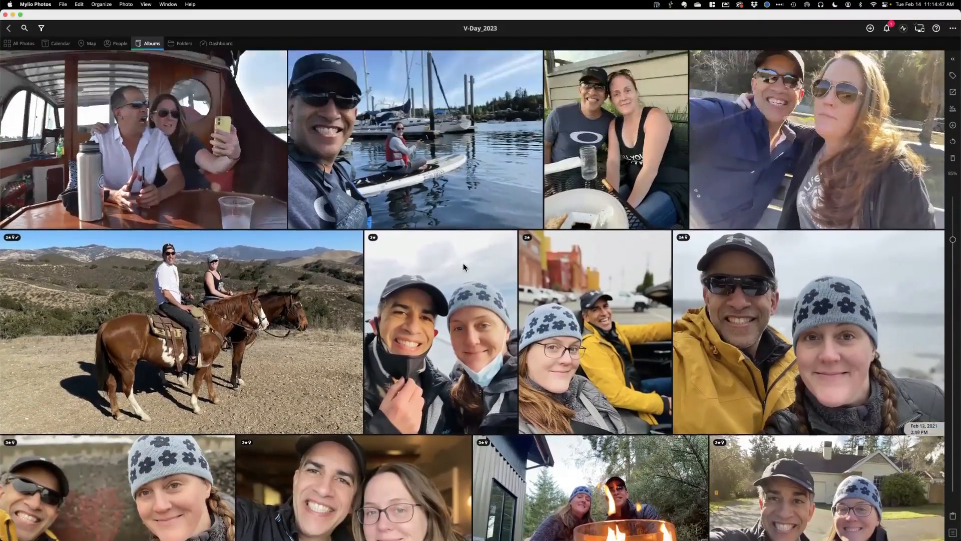
pyautogui.scroll(3, 463, 263)
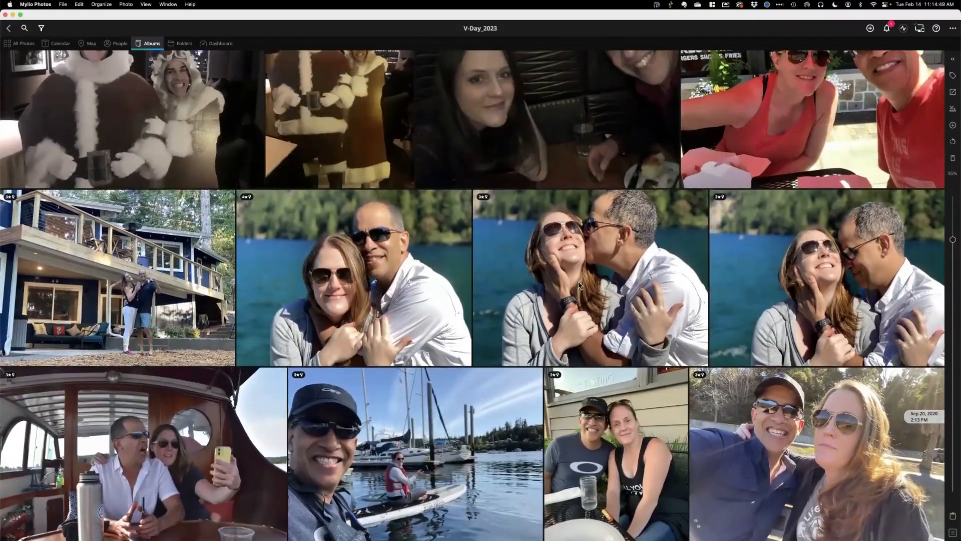
pyautogui.scroll(5, 301, 281)
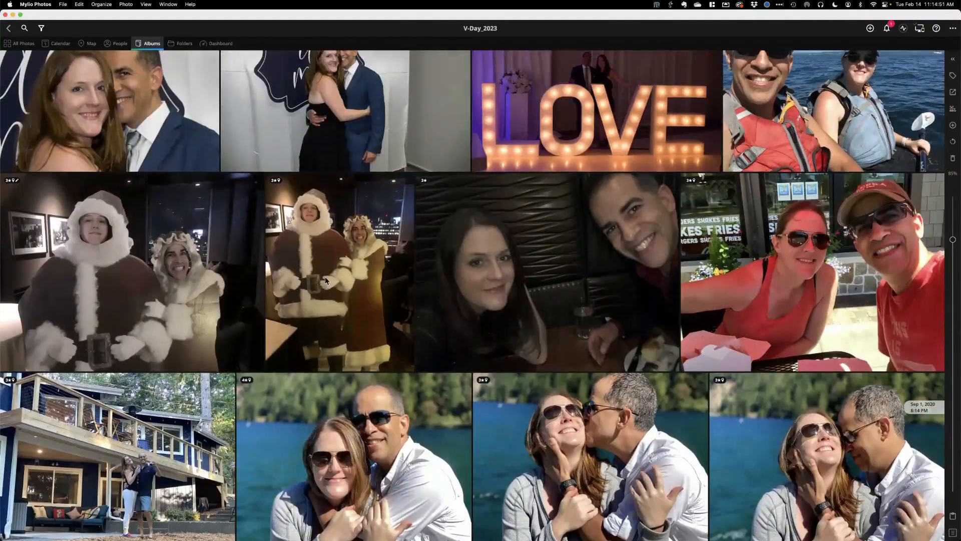
pyautogui.click(331, 275)
pyautogui.keyDown('super'); pyautogui.click(441, 282); pyautogui.keyUp('super')
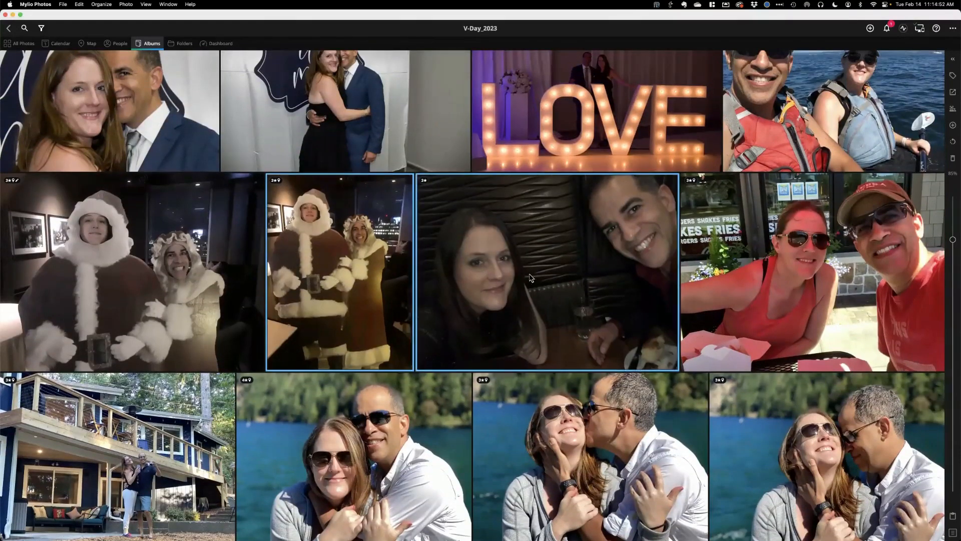
# - Add another Grand Canyon selfie to the selection
pyautogui.scroll(4, 489, 272)
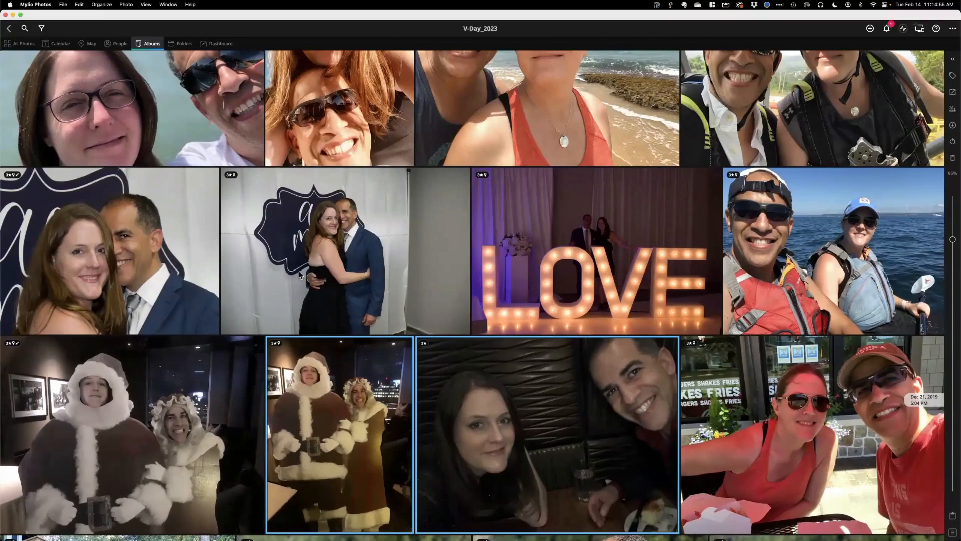
pyautogui.scroll(4, 335, 266)
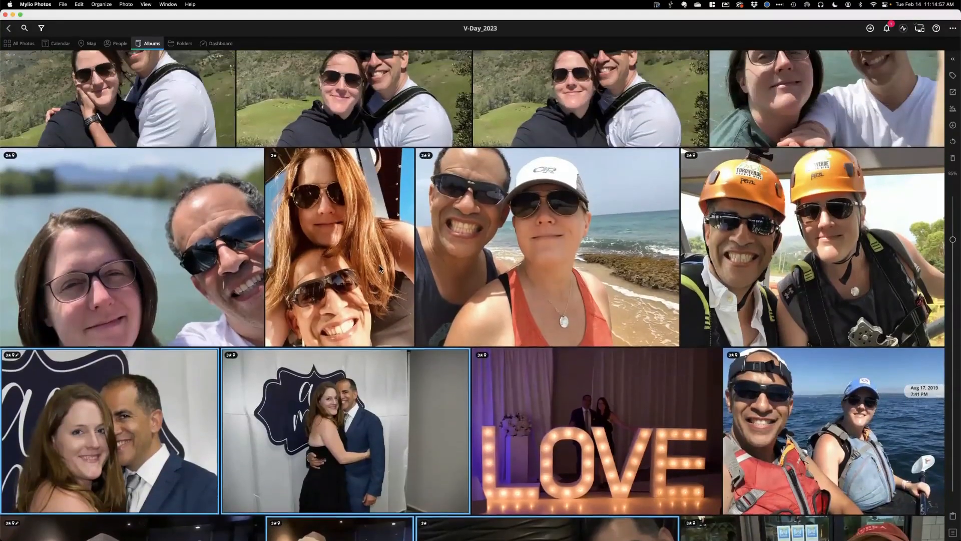
pyautogui.scroll(2, 351, 268)
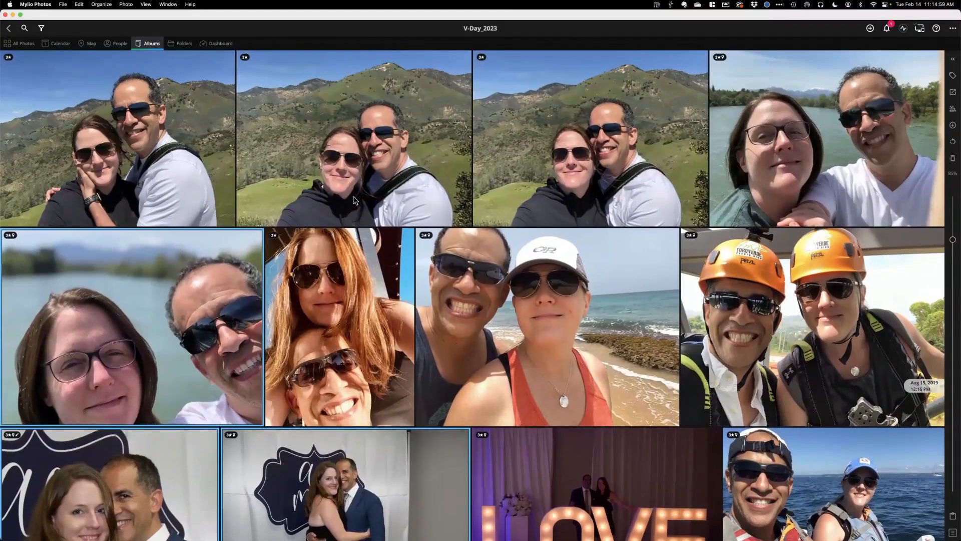
pyautogui.scroll(6, 386, 200)
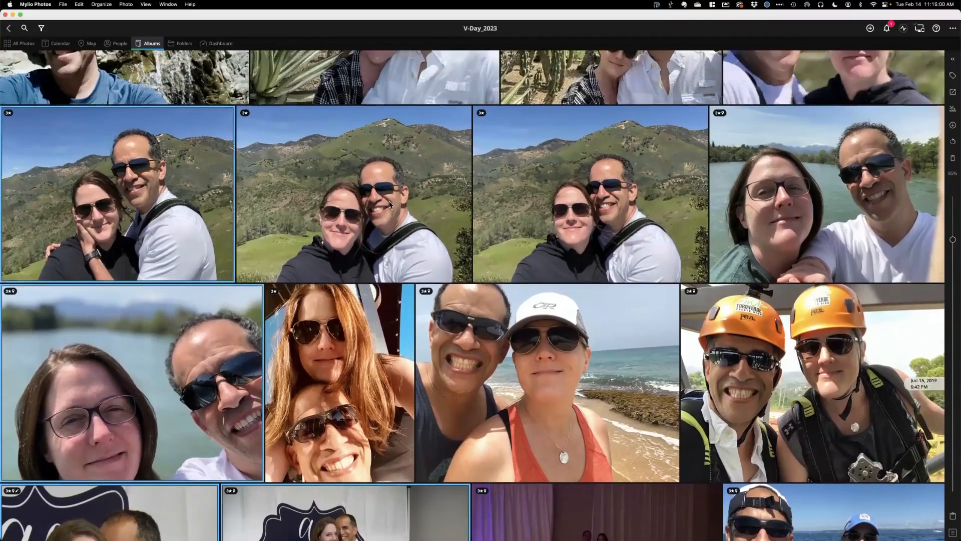
pyautogui.scroll(4, 470, 225)
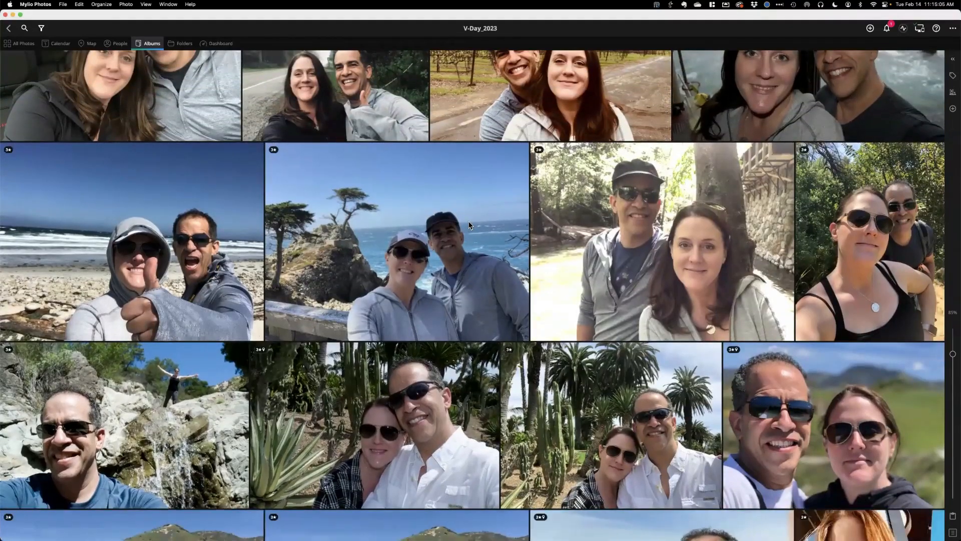
pyautogui.scroll(10, 471, 227)
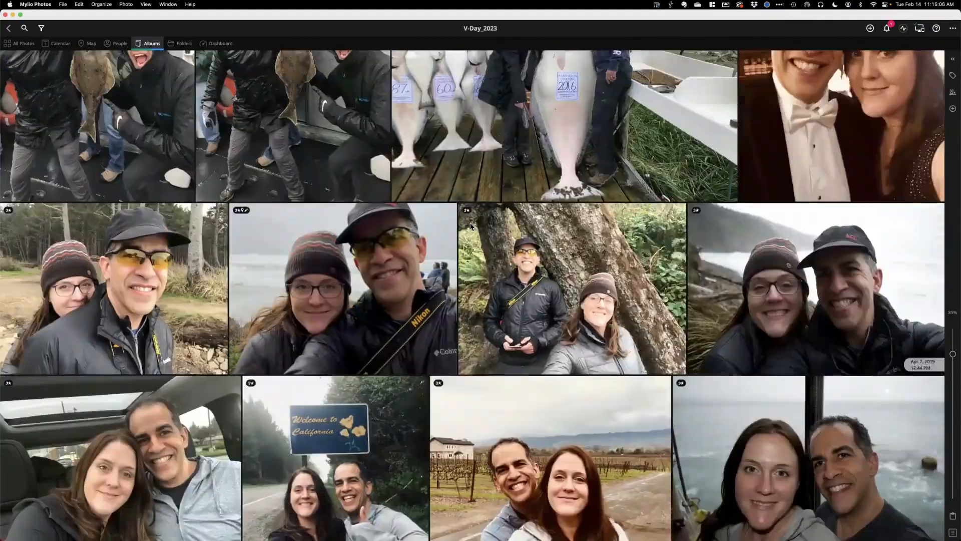
pyautogui.scroll(6, 470, 226)
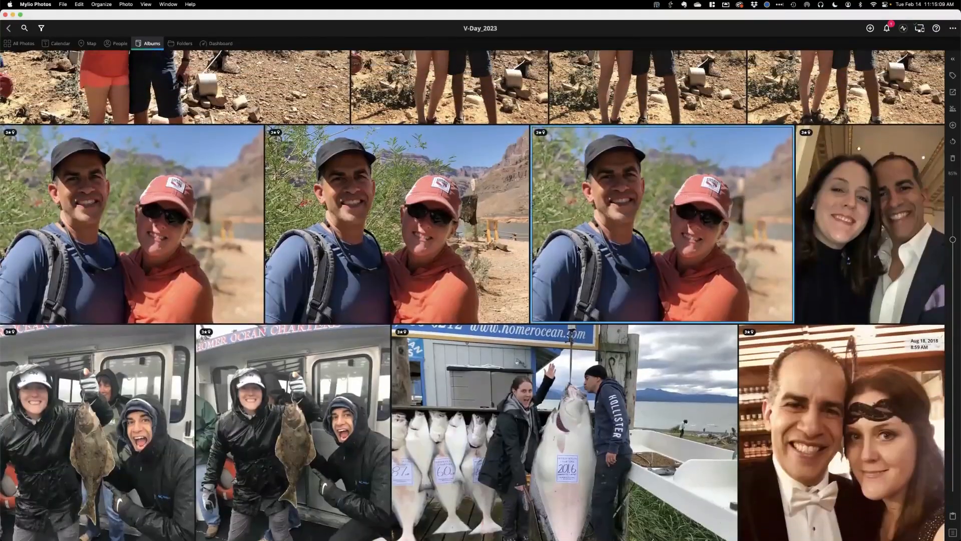
pyautogui.keyDown('super'); pyautogui.click(412, 243); pyautogui.keyUp('super')
# - Add the four Grand Canyon couple photos, including the large one, to the selection
pyautogui.scroll(4, 742, 263)
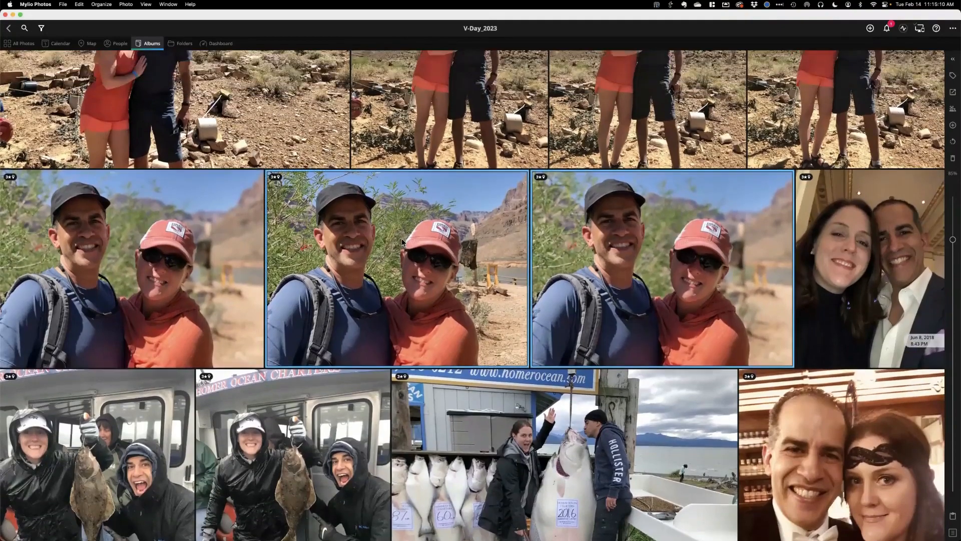
pyautogui.scroll(6, 777, 265)
pyautogui.keyDown('super'); pyautogui.click(781, 281); pyautogui.keyUp('super')
pyautogui.keyDown('super'); pyautogui.click(657, 300); pyautogui.keyUp('super')
pyautogui.keyDown('super'); pyautogui.click(467, 300); pyautogui.keyUp('super')
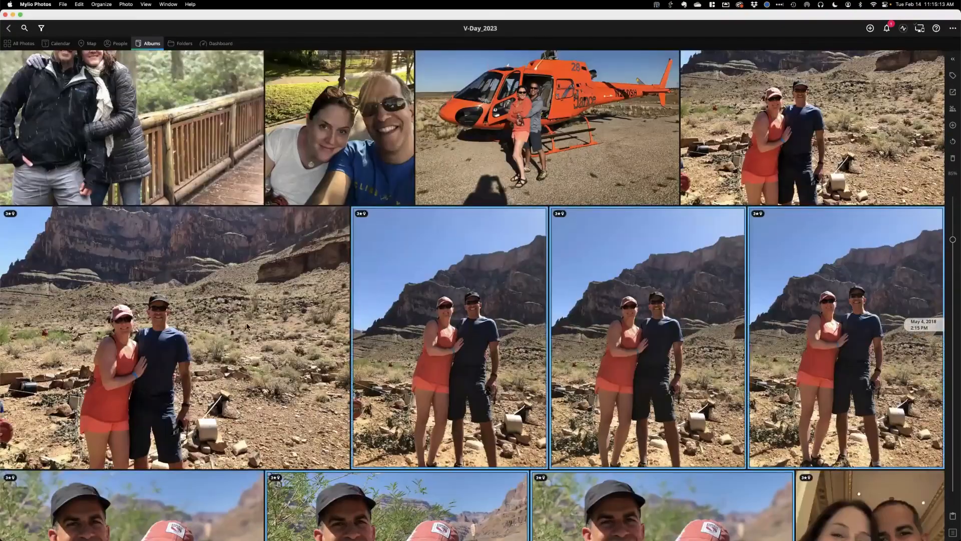
pyautogui.keyDown('super'); pyautogui.click(244, 316); pyautogui.keyUp('super')
pyautogui.scroll(5, 296, 227)
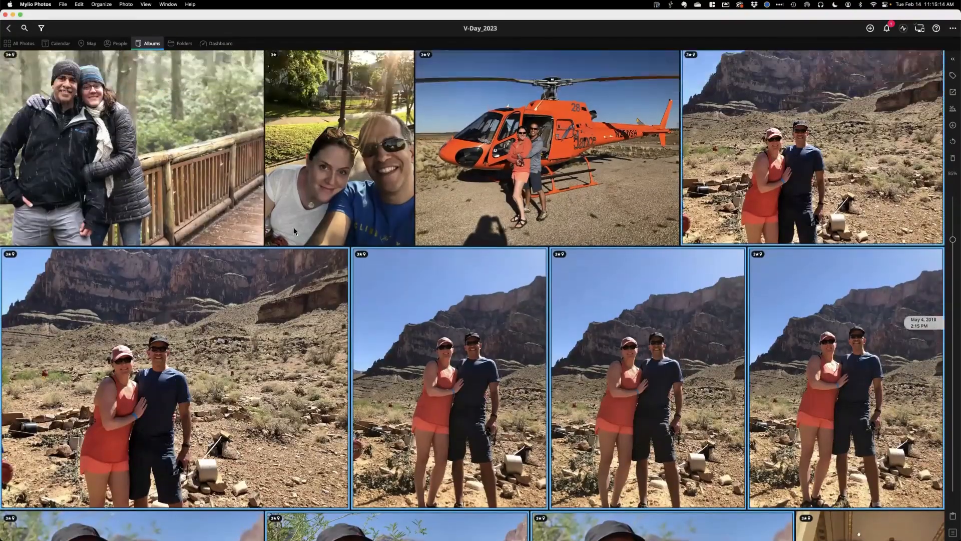
pyautogui.scroll(2, 310, 232)
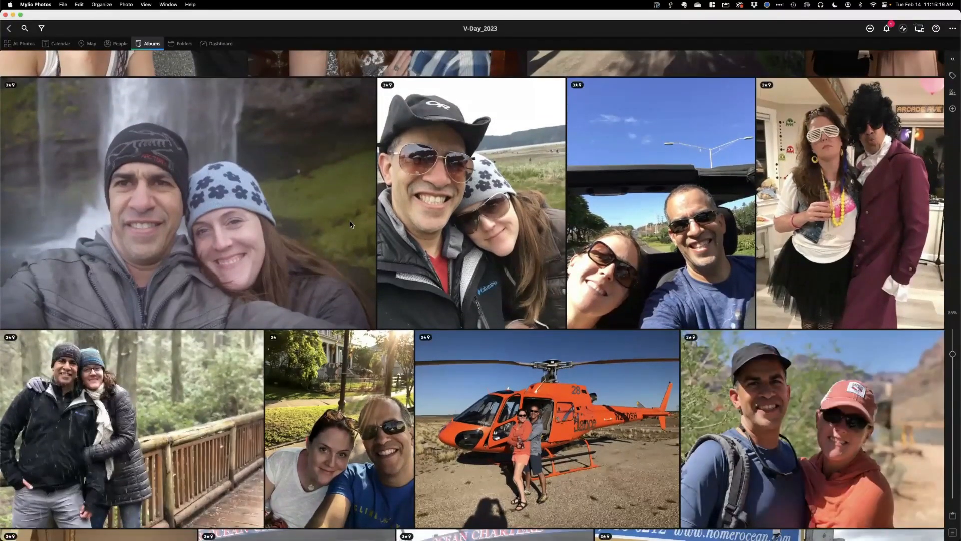
# - Select all 181 album photos with Cmd+A, show their shared info, then pick one cake-cutting photo
pyautogui.press('super+a')
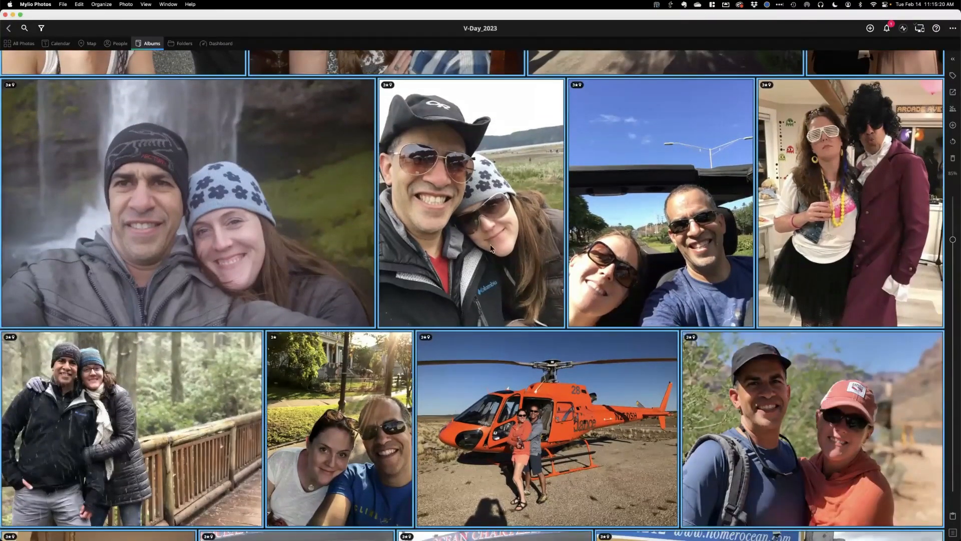
pyautogui.click(954, 60)
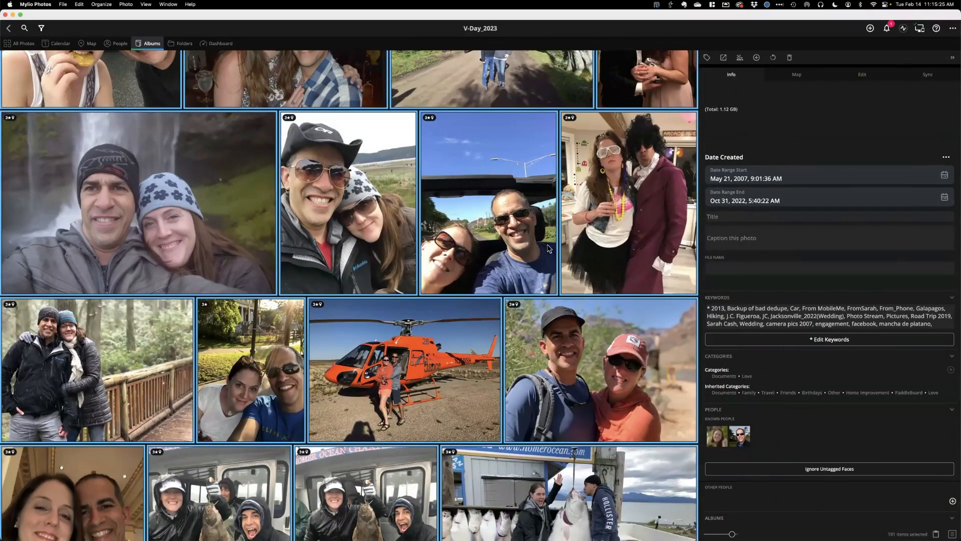
pyautogui.scroll(5, 549, 248)
pyautogui.scroll(5, 549, 248)
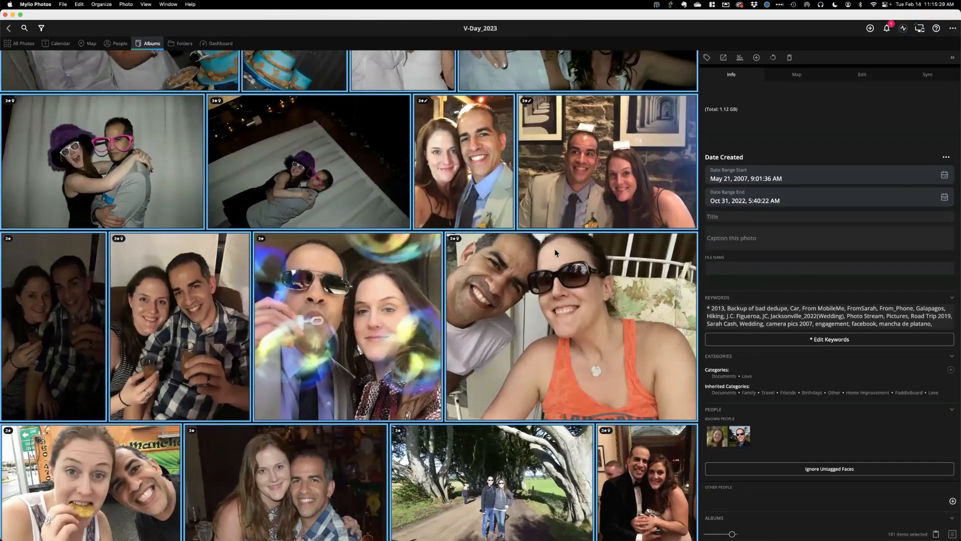
pyautogui.scroll(2, 557, 250)
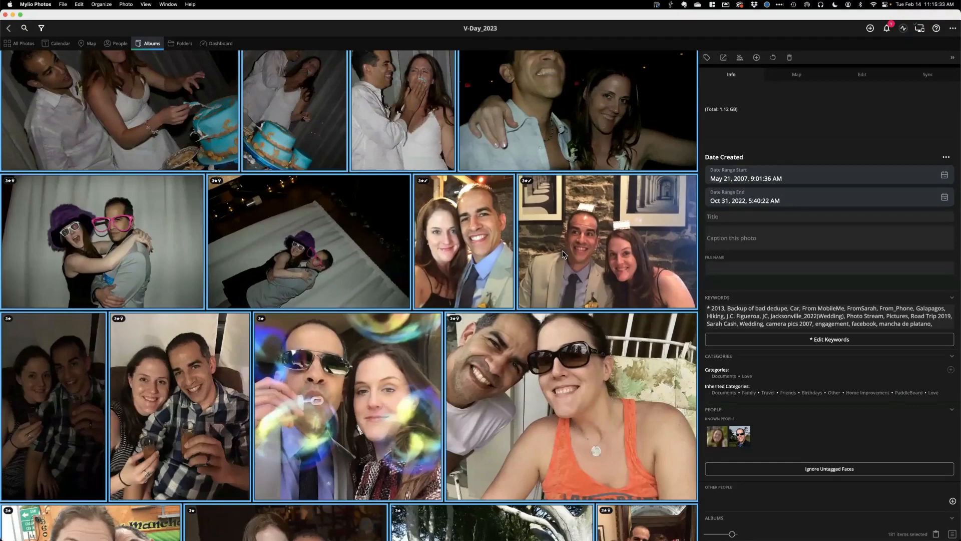
pyautogui.scroll(5, 564, 254)
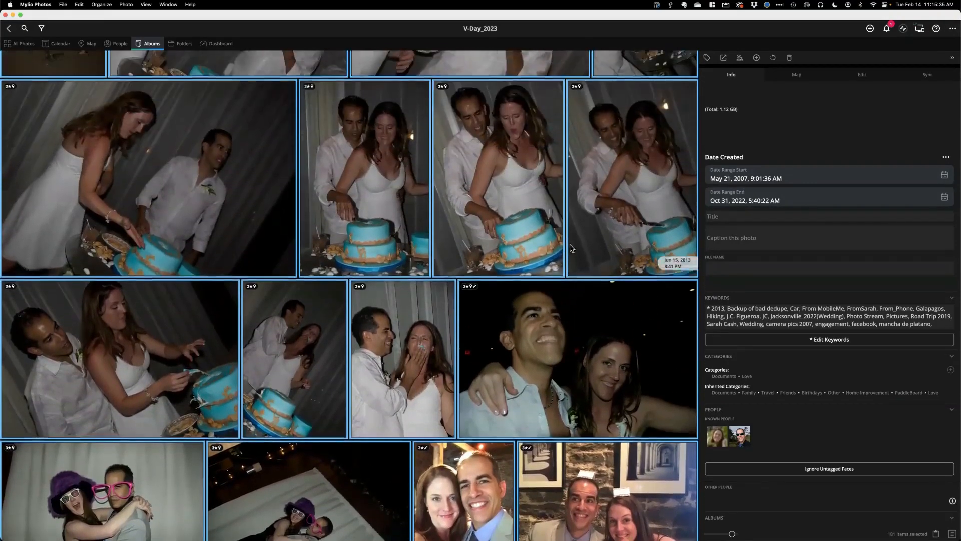
pyautogui.click(517, 238)
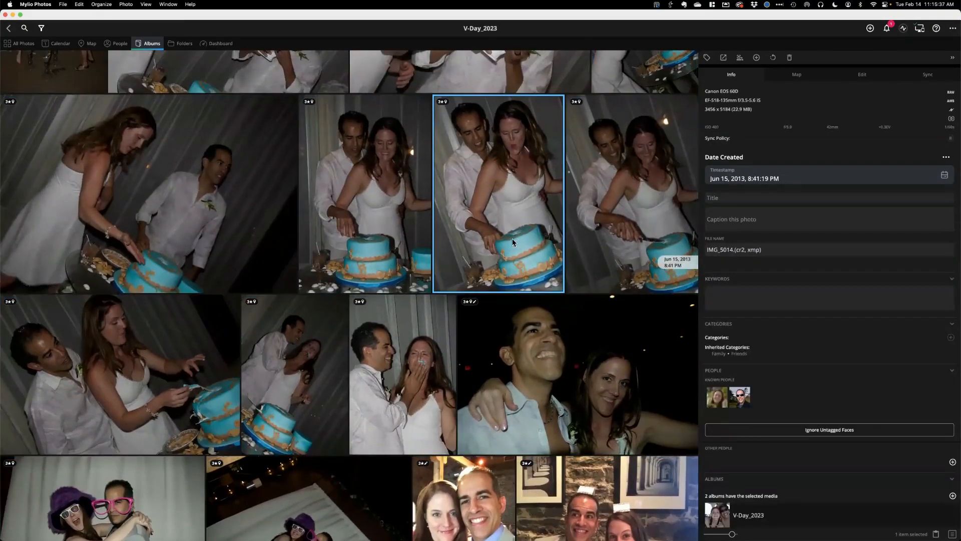
# - Scroll up the album to its earliest May 2007 scooter and porch photos
pyautogui.scroll(3, 512, 239)
pyautogui.scroll(10, 513, 238)
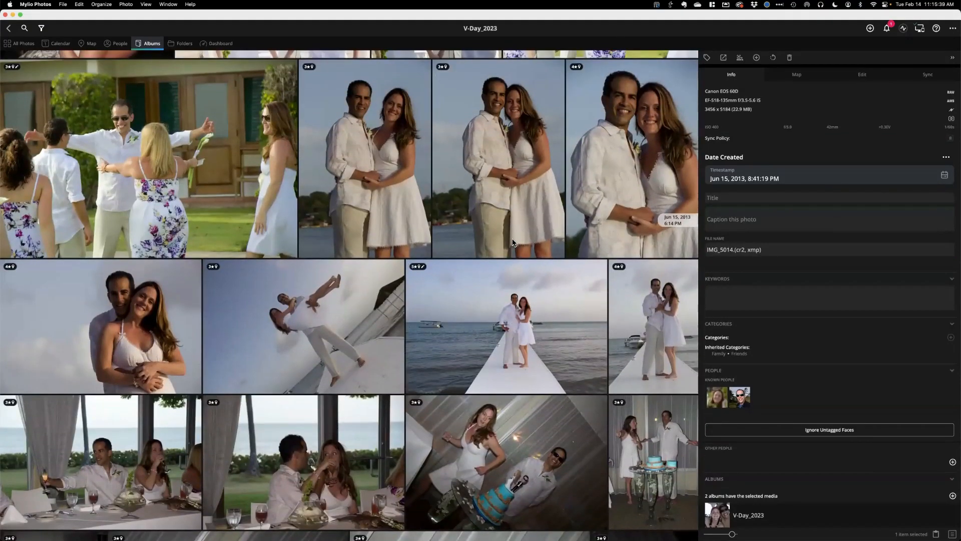
pyautogui.scroll(2, 514, 243)
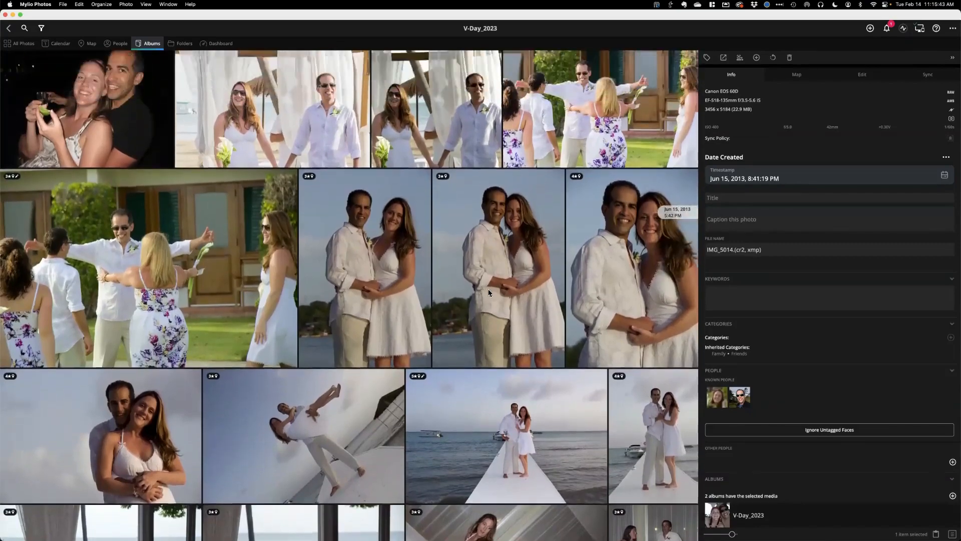
pyautogui.scroll(8, 492, 293)
pyautogui.scroll(8, 490, 293)
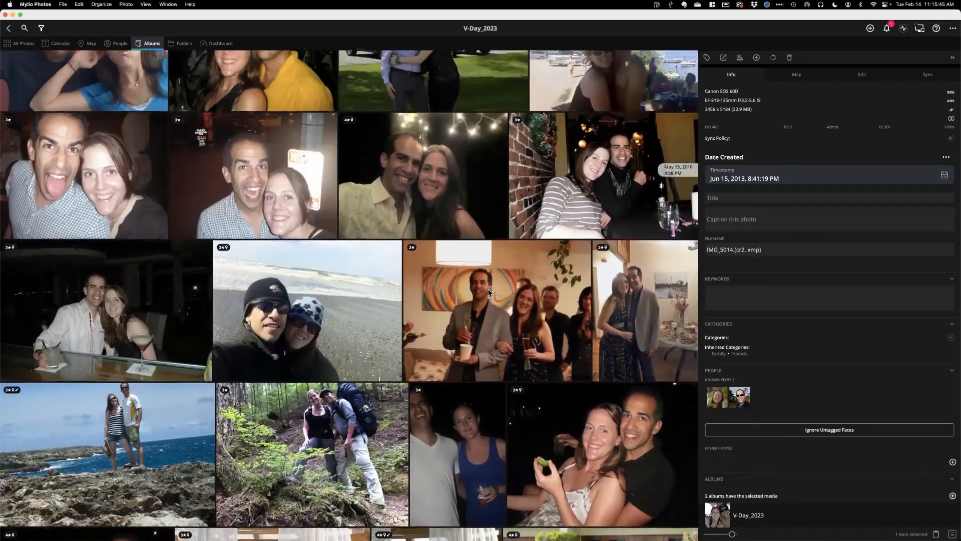
pyautogui.scroll(3, 490, 293)
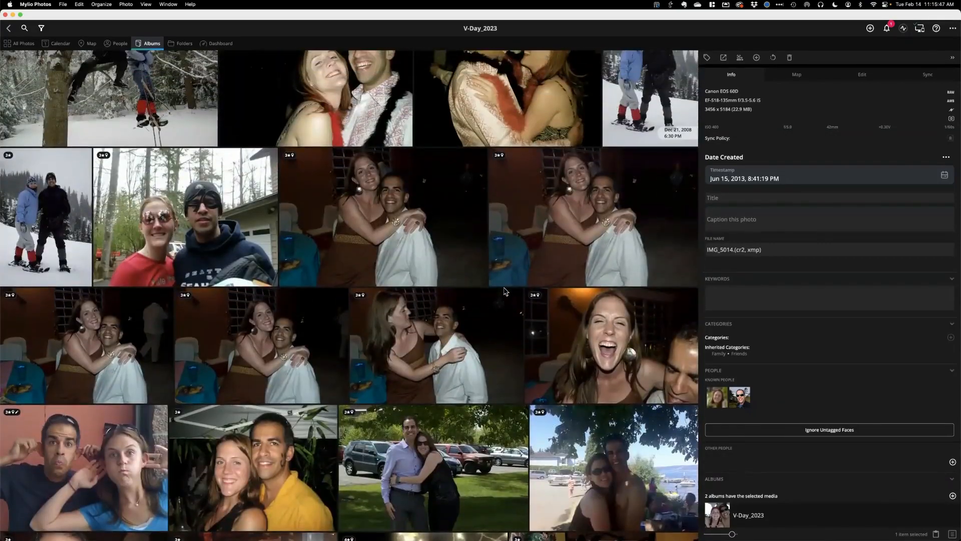
pyautogui.scroll(4, 503, 292)
pyautogui.scroll(7, 505, 291)
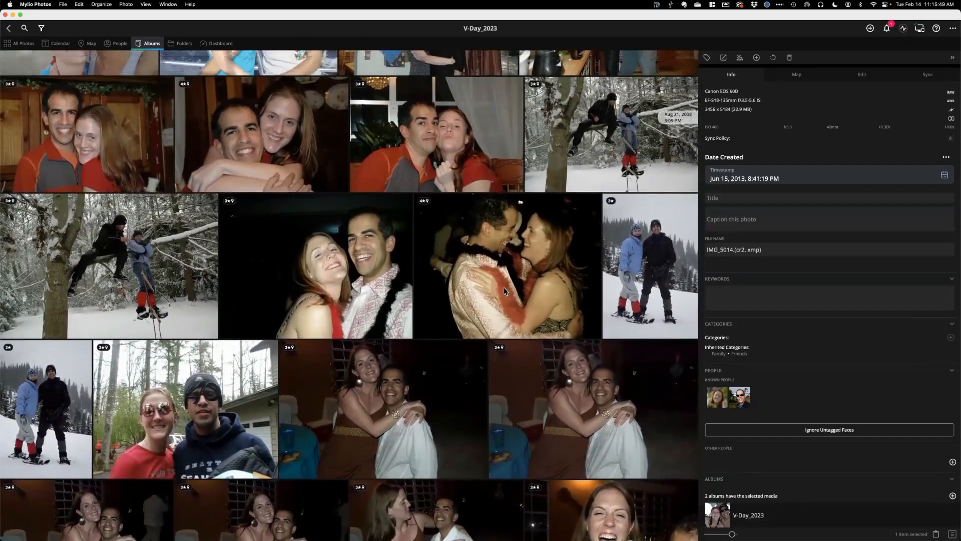
pyautogui.scroll(6, 504, 289)
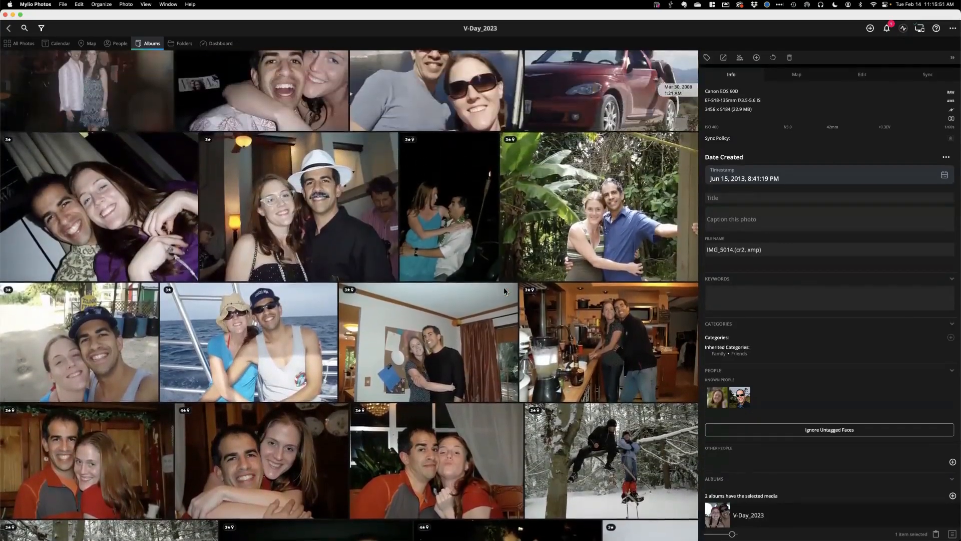
pyautogui.scroll(9, 504, 291)
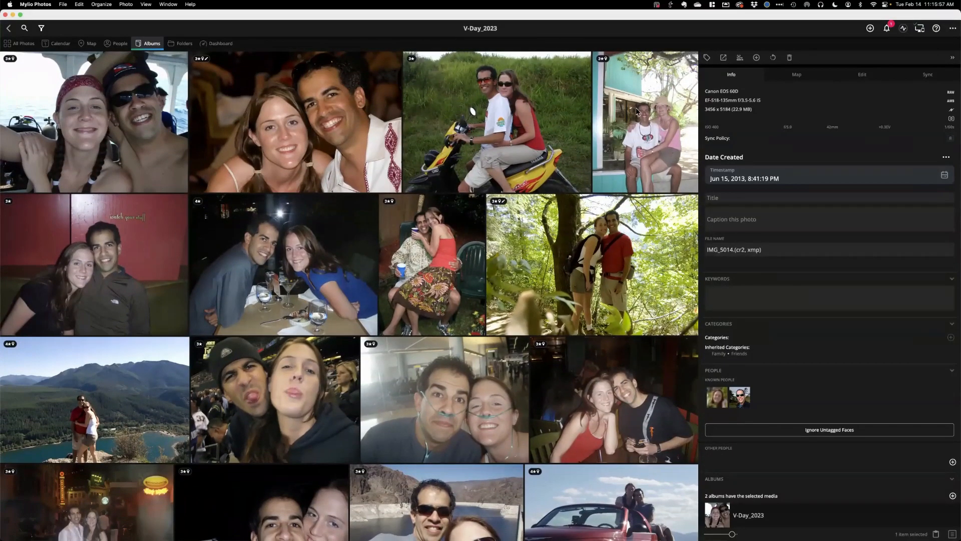
# - Collapse the Info panel and select every photo in the V-Day_2023 album
pyautogui.click(953, 58)
pyautogui.scroll(3, 441, 166)
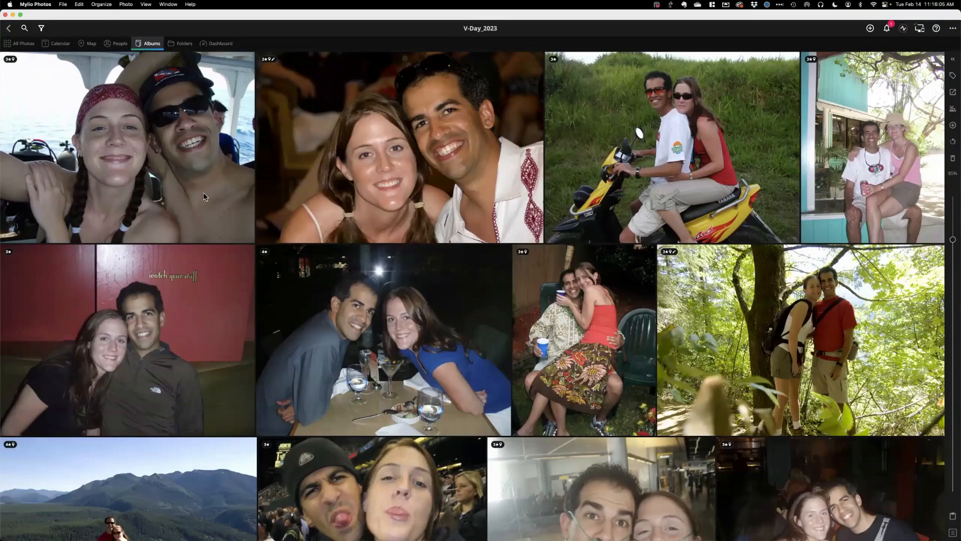
pyautogui.press('super+a')
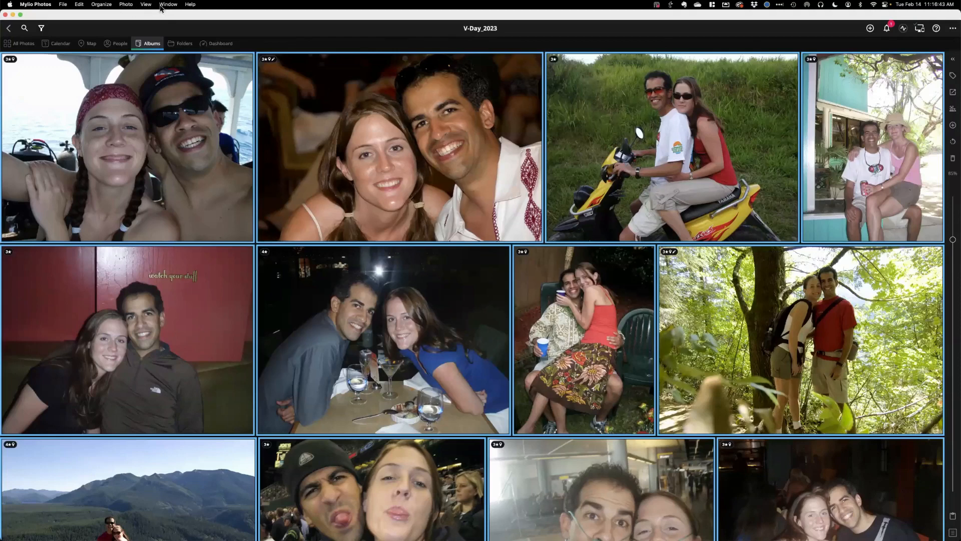
# - Open the V-Day_2023 slideshow settings, toggling Show Title and Caption on and back off
pyautogui.click(145, 4)
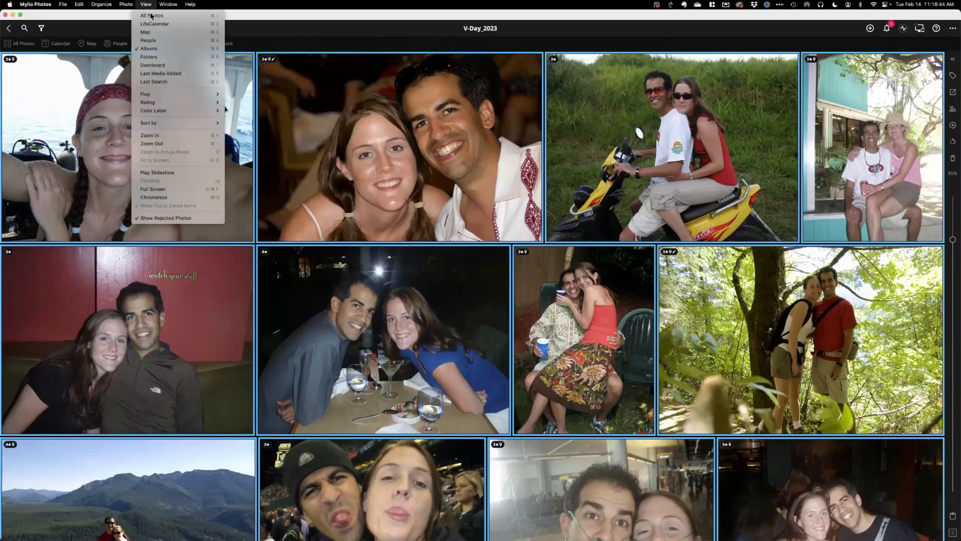
pyautogui.click(173, 173)
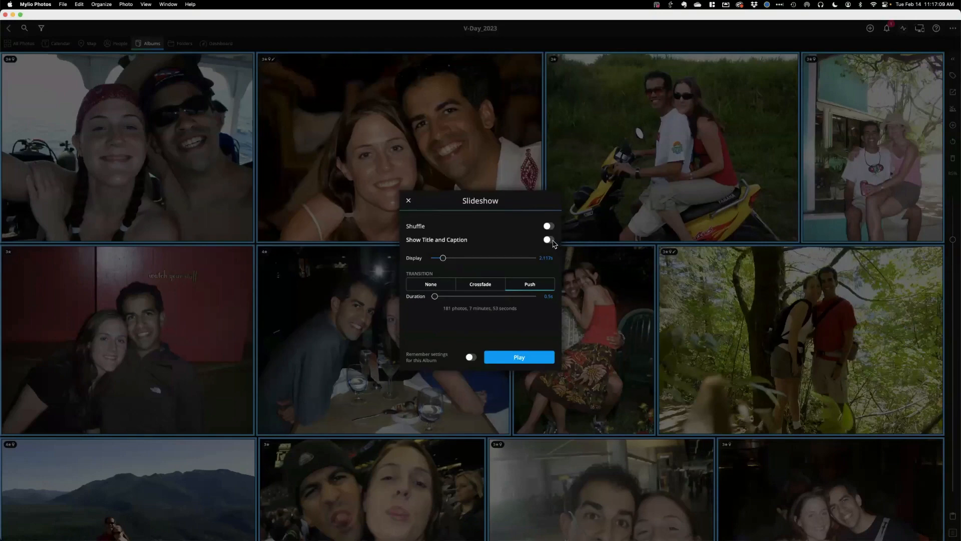
pyautogui.click(548, 241)
pyautogui.click(548, 243)
# - Play the V-Day_2023 slideshow past the exit hint, then leave it with Esc
pyautogui.click(517, 358)
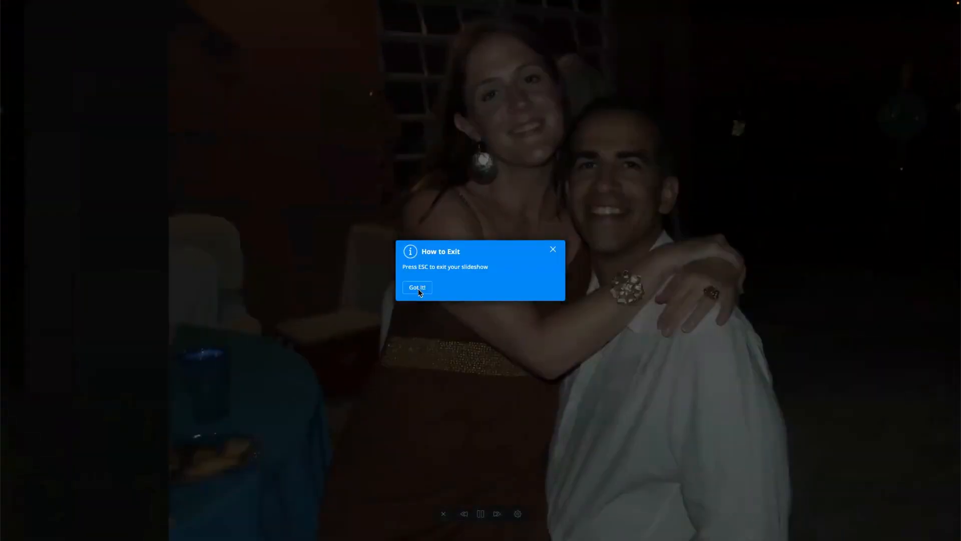
pyautogui.click(418, 287)
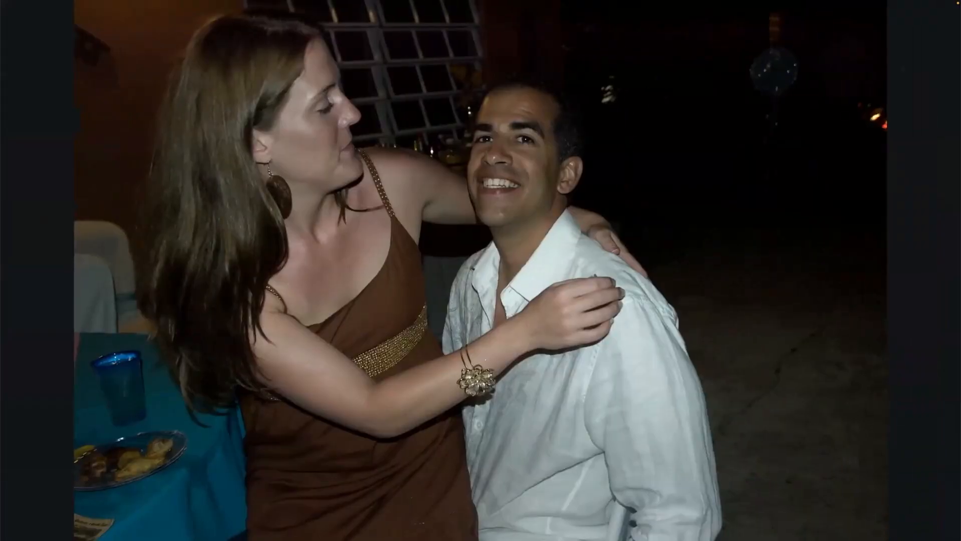
pyautogui.press('Escape')
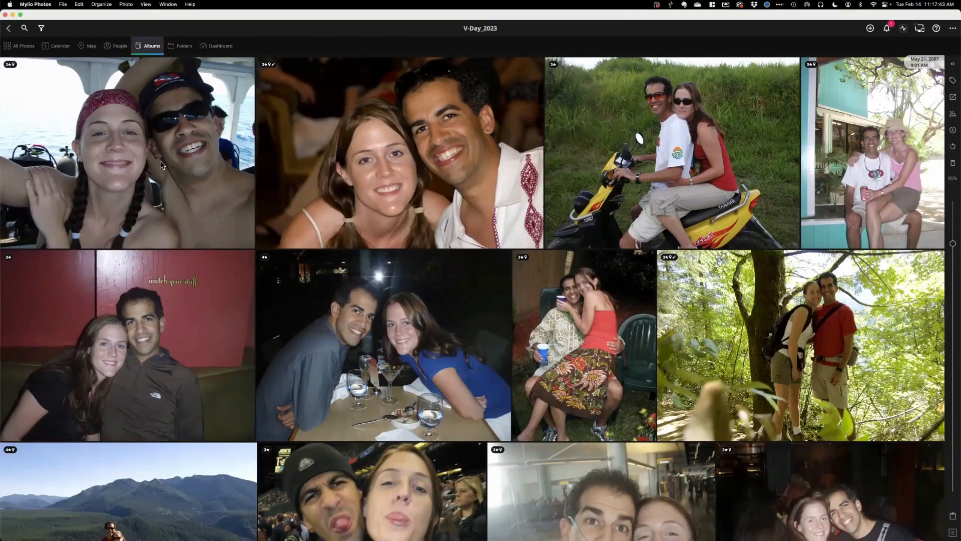
# - Open the May 24, 2007 couple close-up with its Edit panel, zoomed in on their eyes
pyautogui.click(161, 163)
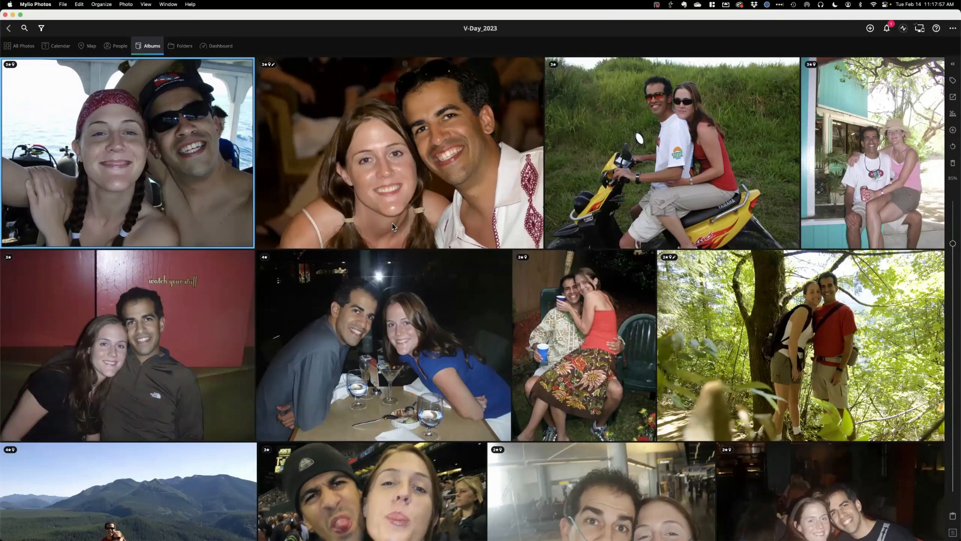
pyautogui.doubleClick(395, 206)
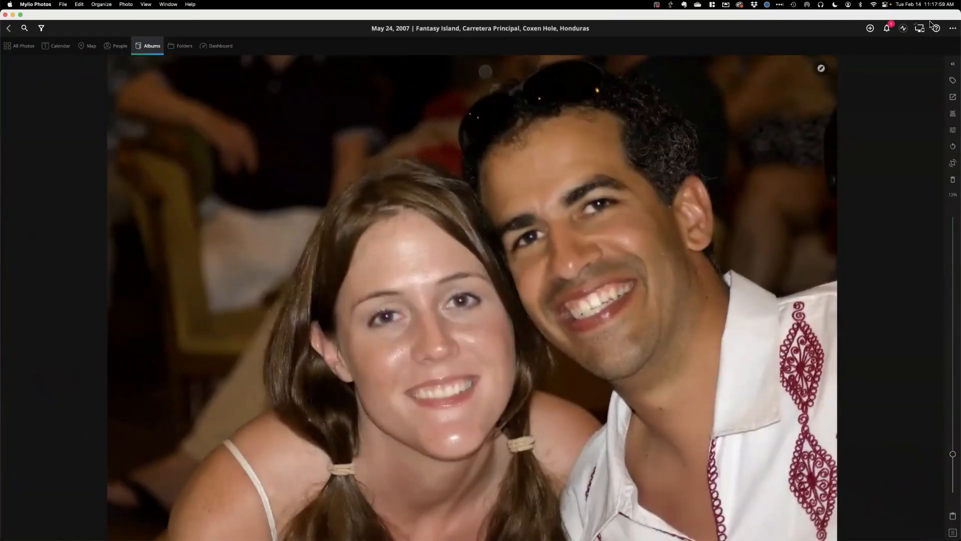
pyautogui.click(951, 68)
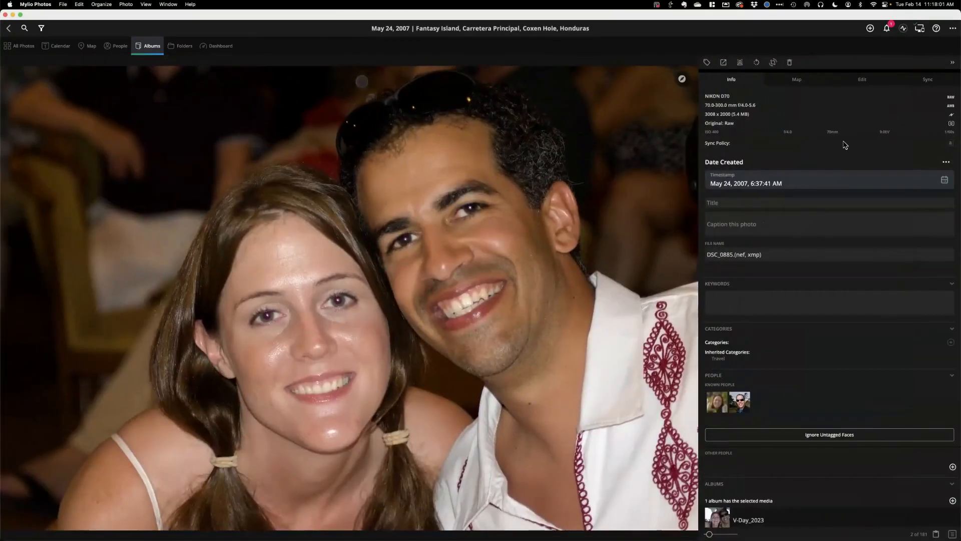
pyautogui.click(863, 84)
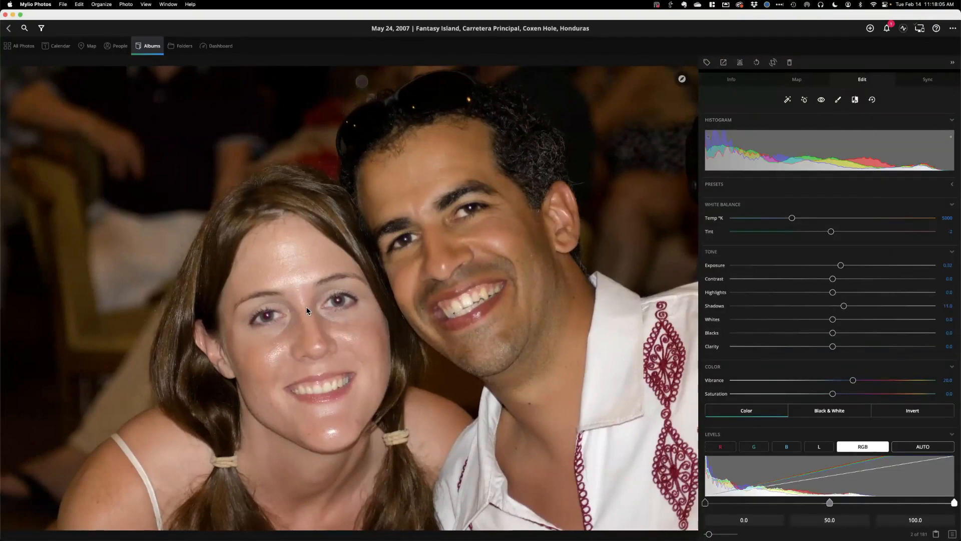
pyautogui.scroll(5, 307, 311)
pyautogui.scroll(2, 307, 311)
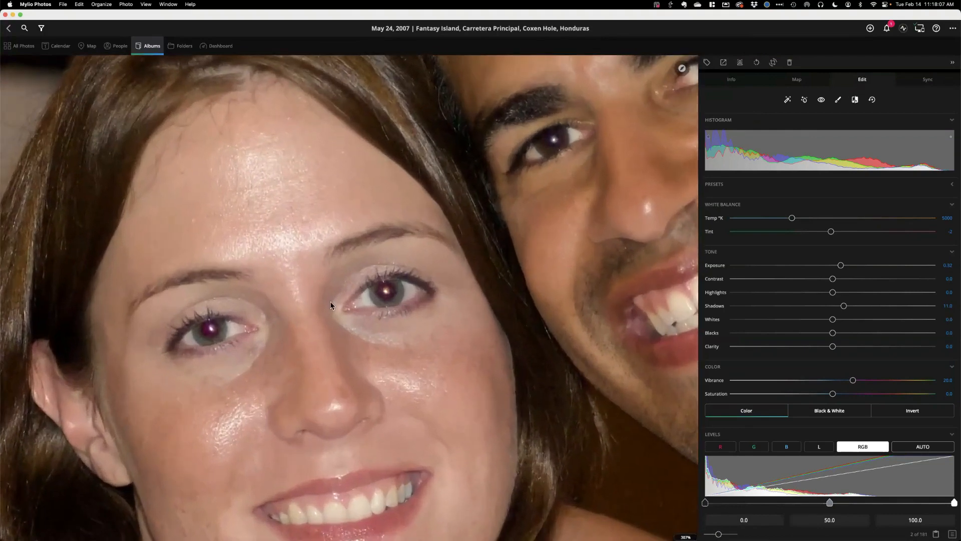
# - Apply Red Eye removal to both of the woman's pupils
pyautogui.click(821, 100)
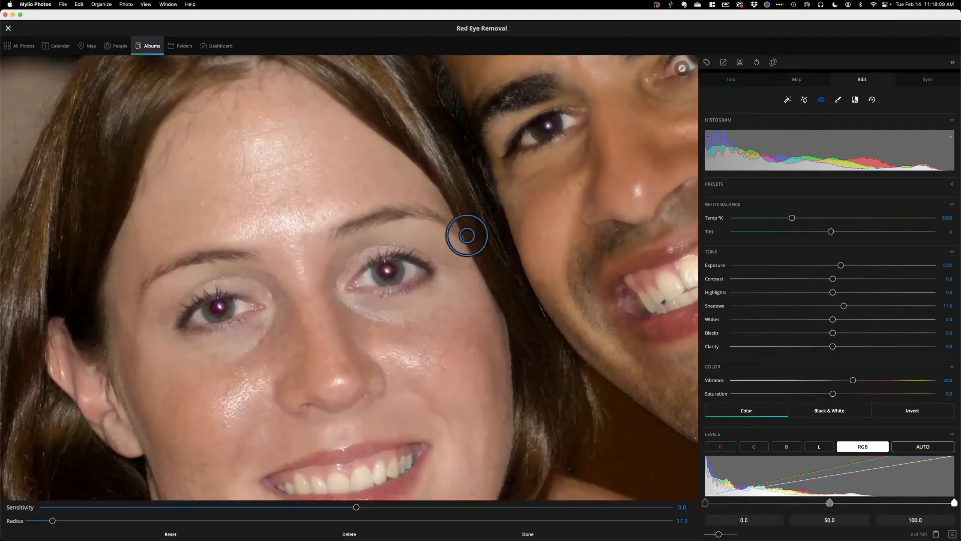
pyautogui.click(386, 270)
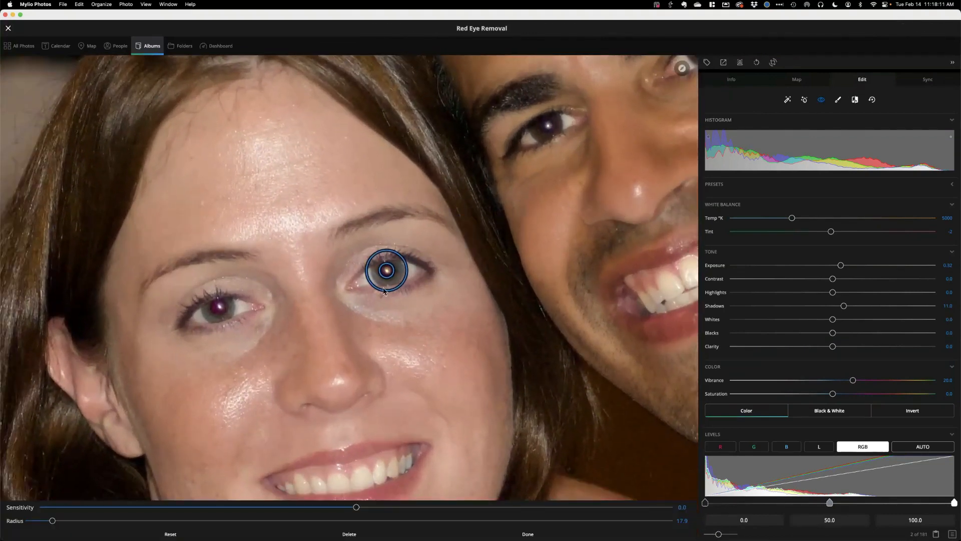
pyautogui.click(218, 307)
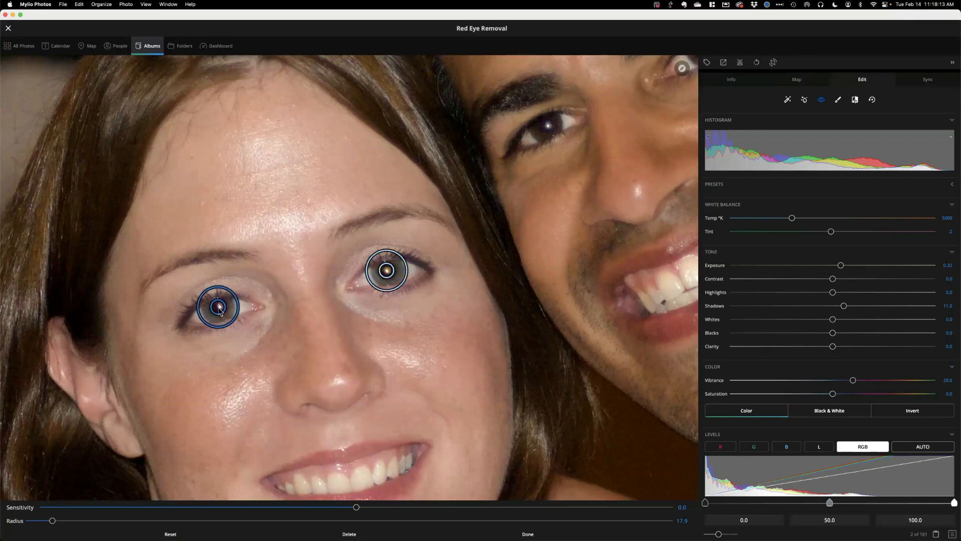
pyautogui.click(821, 100)
# - Review the photo's info details and zoom in on the couple's faces
pyautogui.click(732, 80)
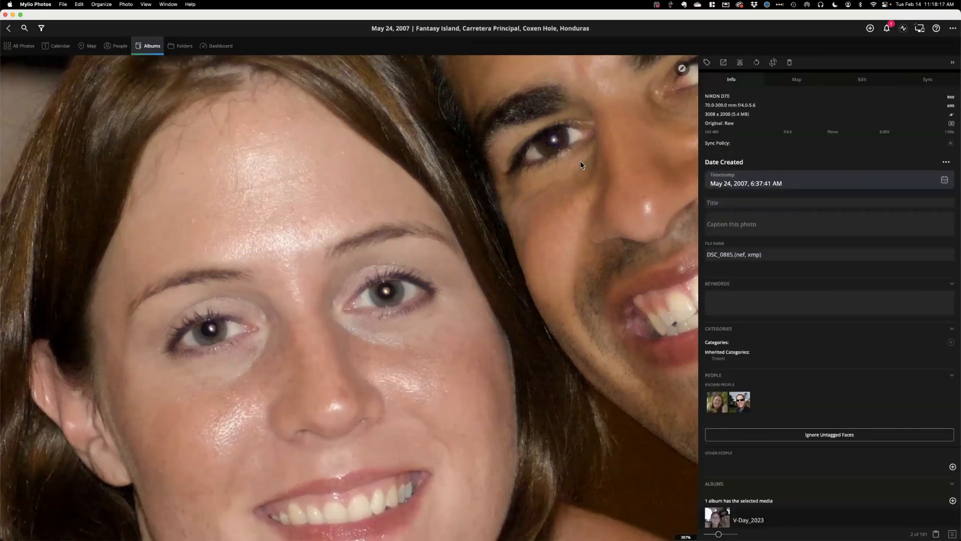
pyautogui.scroll(-5, 581, 161)
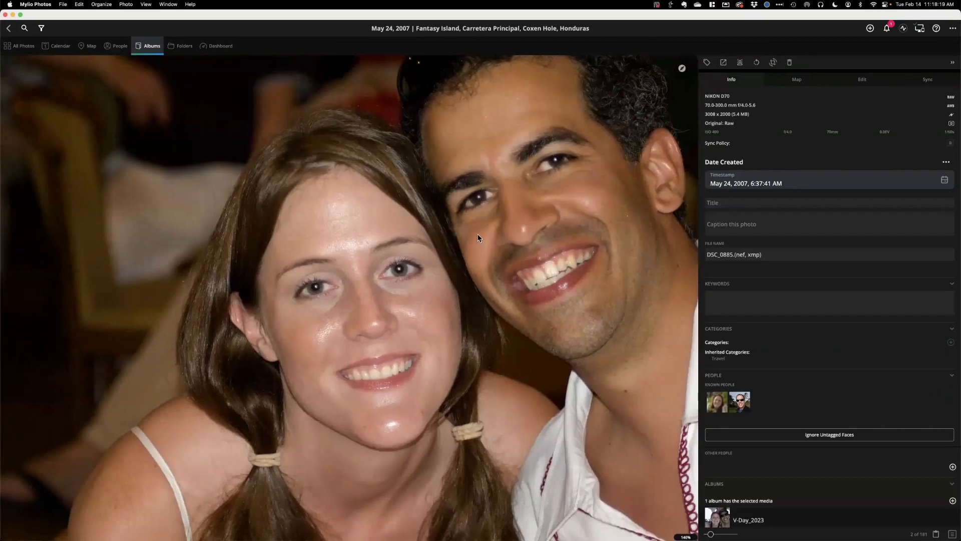
pyautogui.scroll(-2, 478, 233)
pyautogui.scroll(1, 477, 233)
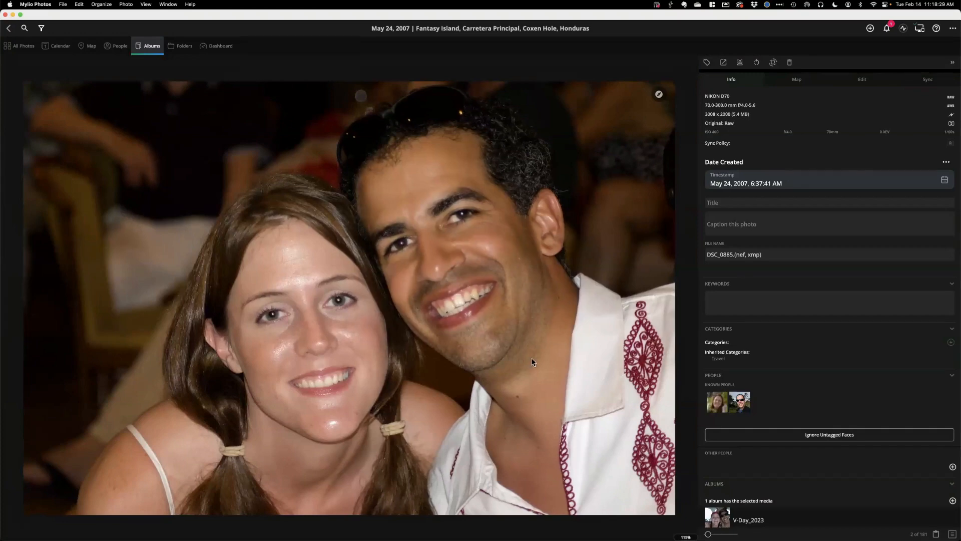
pyautogui.moveTo(708, 534); pyautogui.dragTo(716, 533)
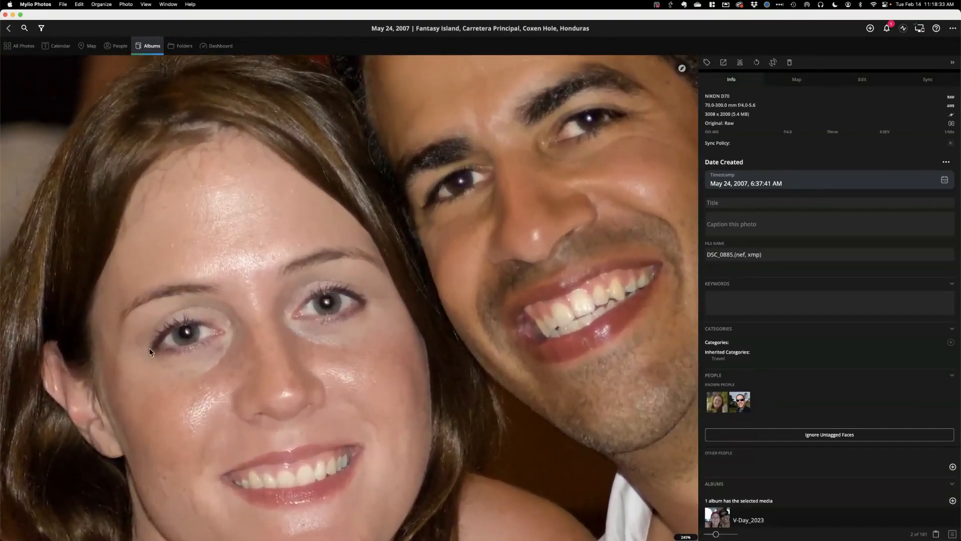
# - Reopen Red Eye, nudge the correction Radius up from 17.9, and apply it
pyautogui.click(862, 83)
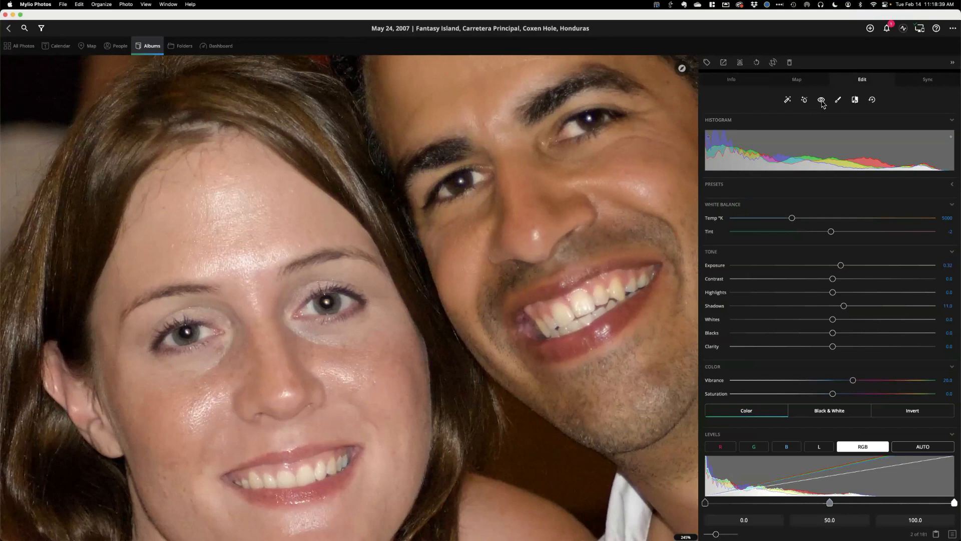
pyautogui.click(821, 100)
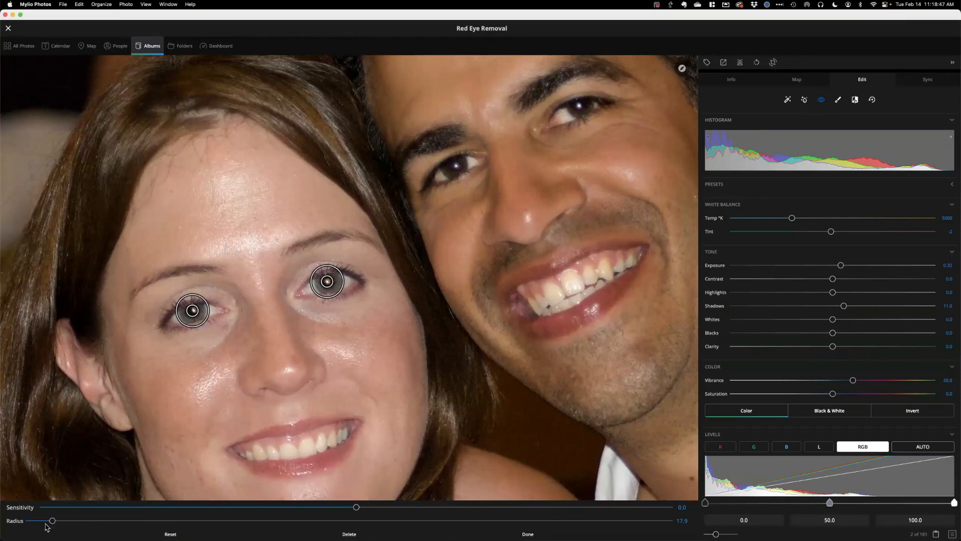
pyautogui.moveTo(54, 521)
pyautogui.mouseDown()
pyautogui.moveTo(93, 523)
pyautogui.moveTo(53, 523)
pyautogui.mouseUp()
pyautogui.click(527, 534)
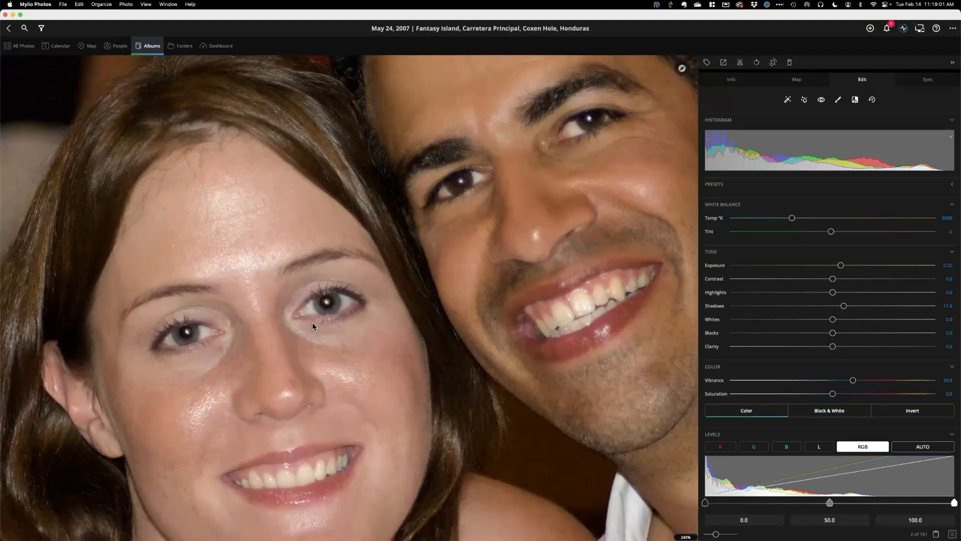
pyautogui.scroll(-10, 485, 231)
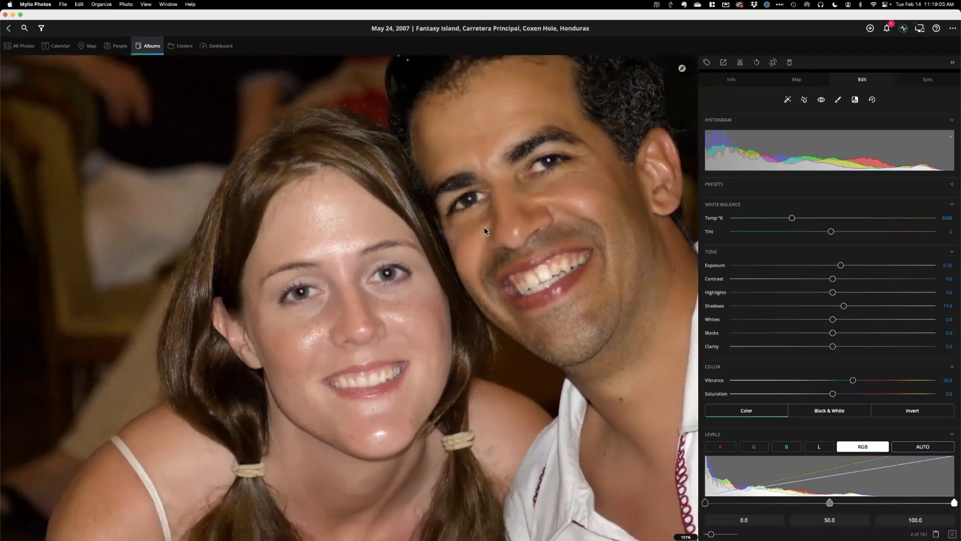
pyautogui.scroll(-1, 483, 231)
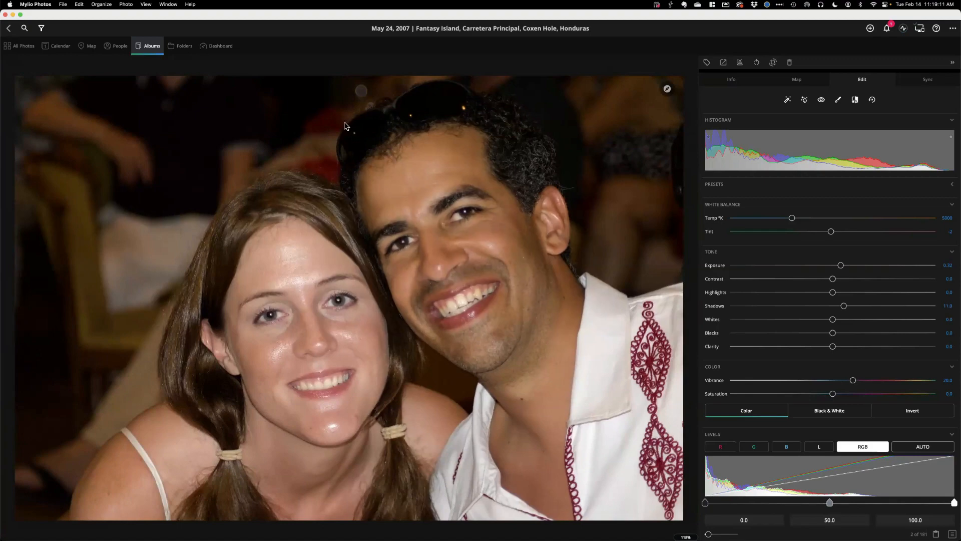
# - Return to the V-Day_2023 grid on the Info tab with the side panel collapsed
pyautogui.click(9, 28)
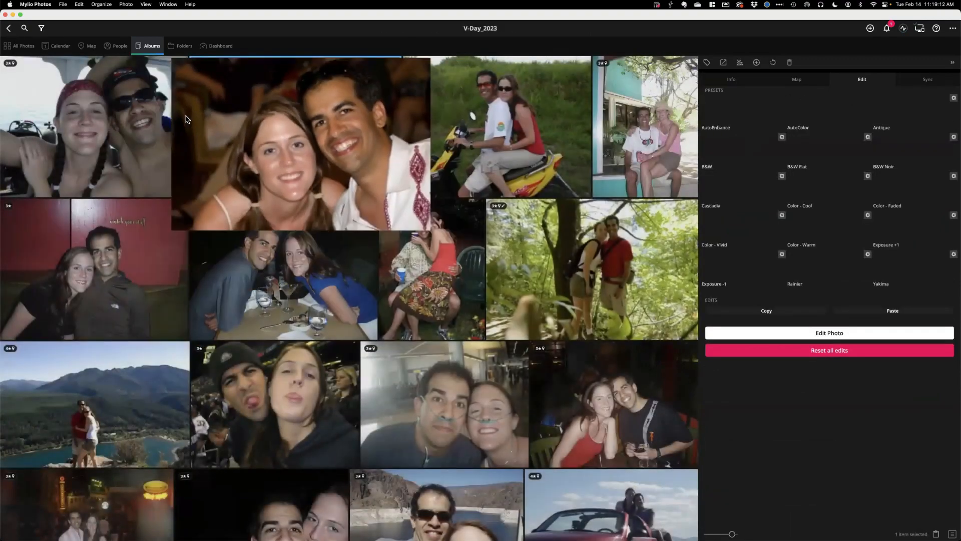
pyautogui.click(726, 82)
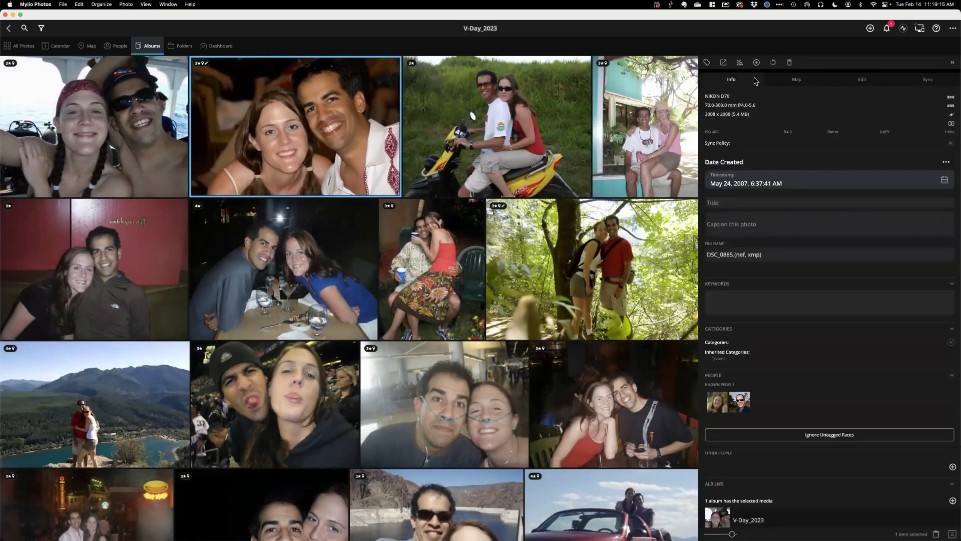
pyautogui.click(951, 64)
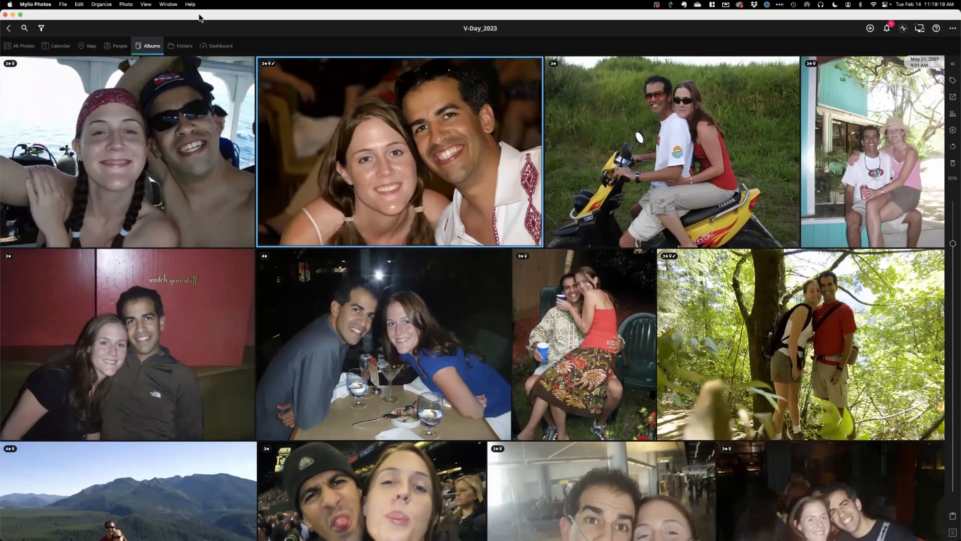
pyautogui.click(148, 5)
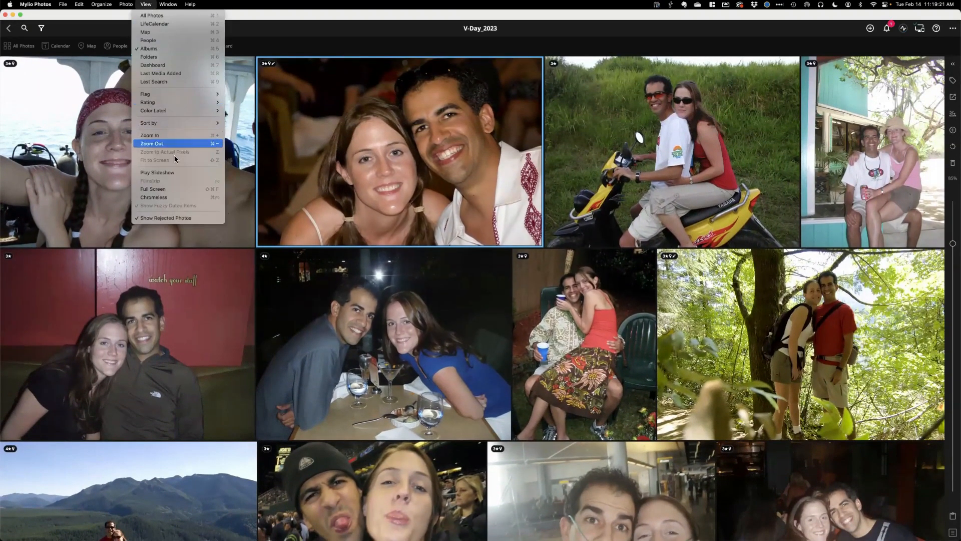
# - Dismiss the View menu and select all album photos with Cmd+A
pyautogui.click(103, 167)
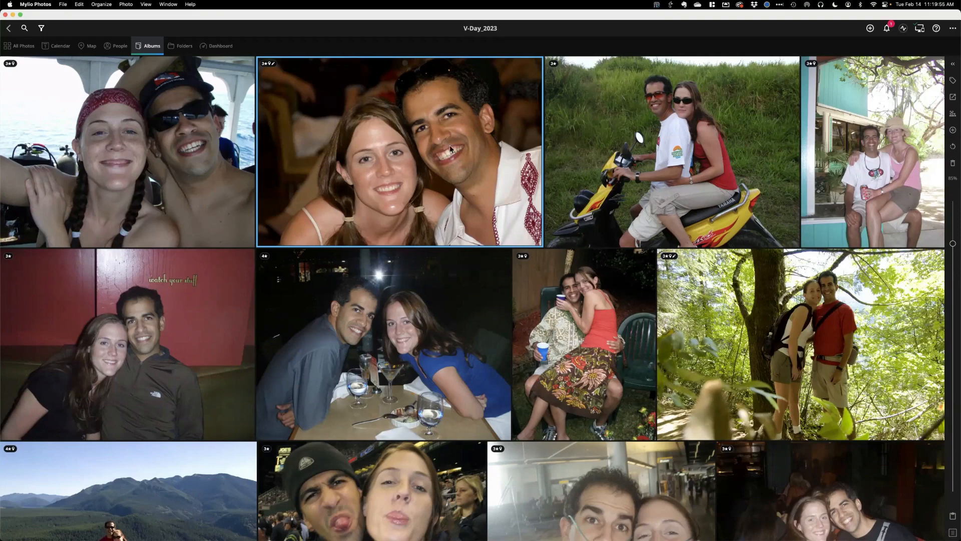
pyautogui.press('super+a')
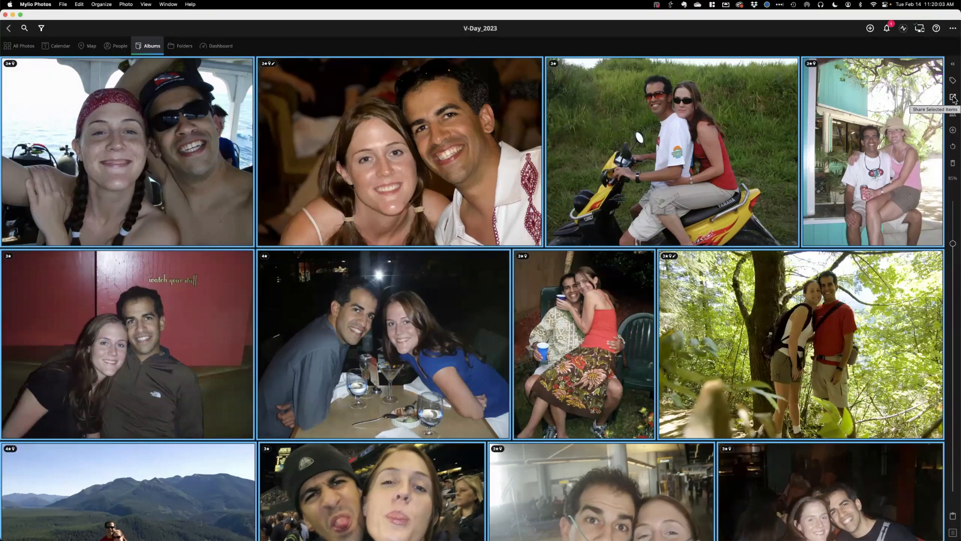
# - Open Export as Video for the 181 selected photos from the Share options
pyautogui.click(953, 98)
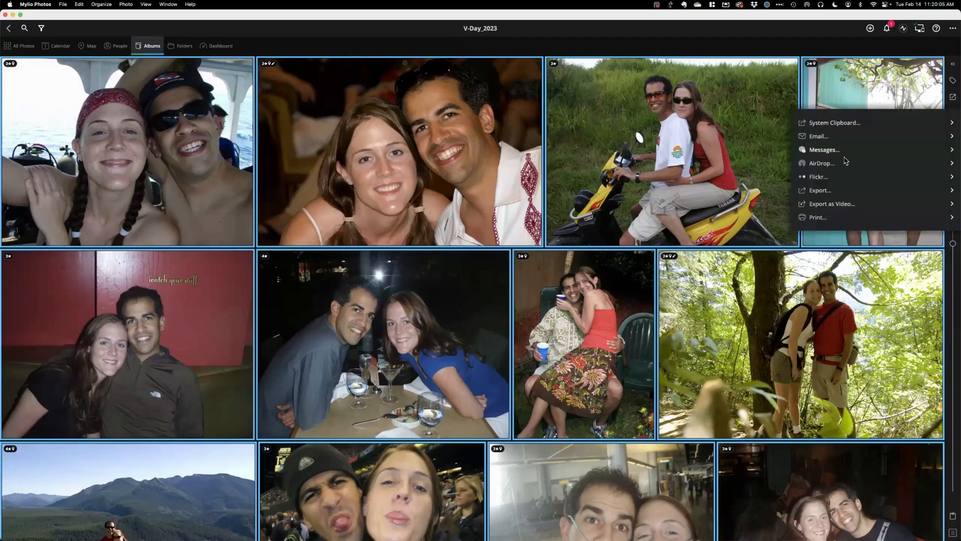
pyautogui.click(822, 208)
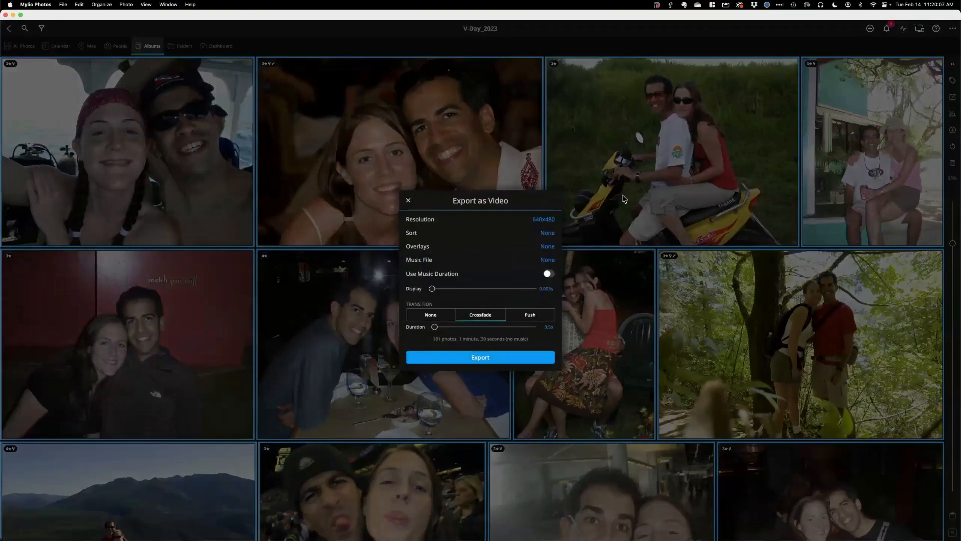
# - Set the video resolution to 1920x1080 and sort photos by date ascending
pyautogui.click(544, 220)
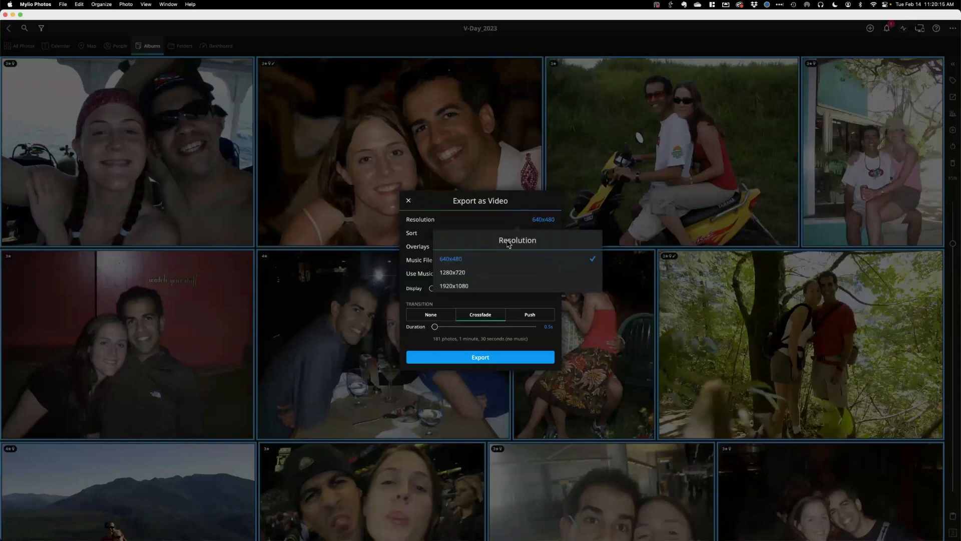
pyautogui.click(454, 286)
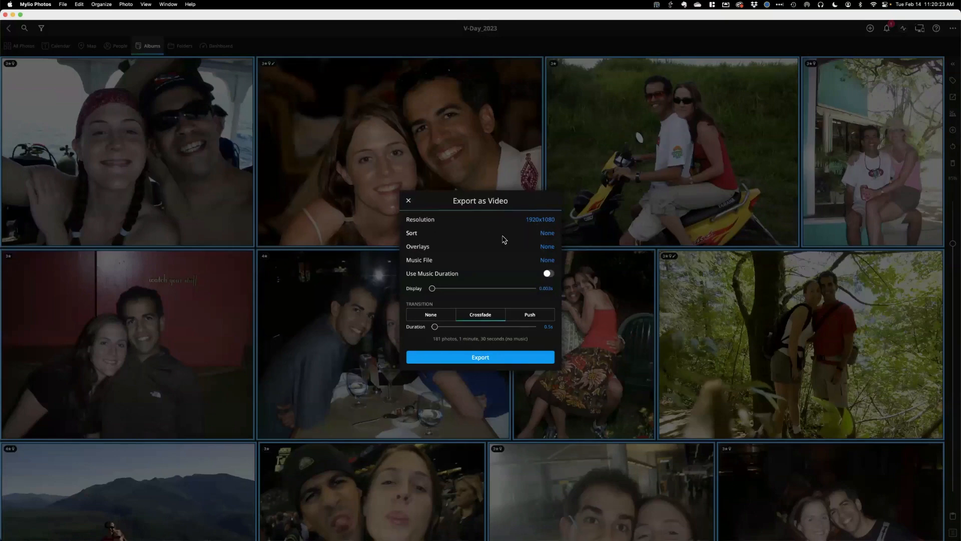
pyautogui.click(547, 233)
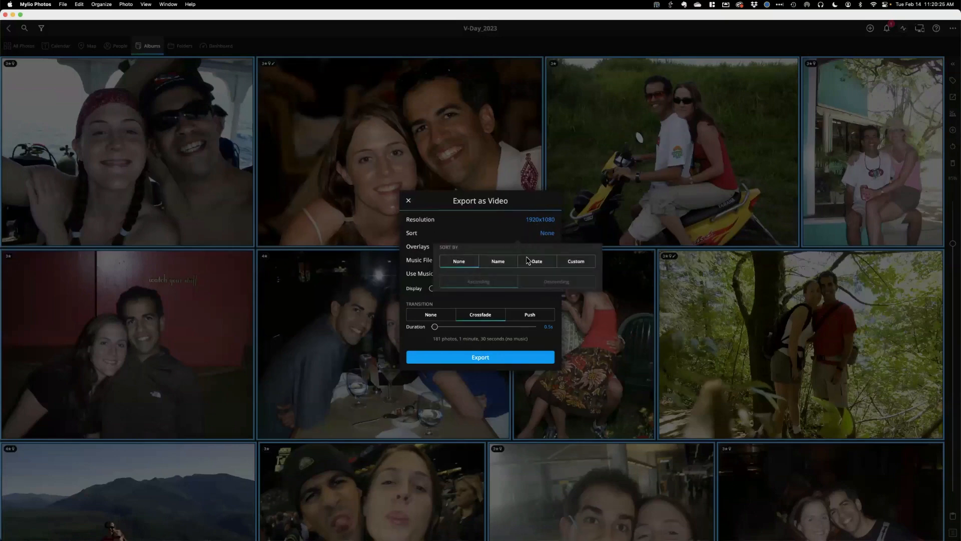
pyautogui.click(539, 262)
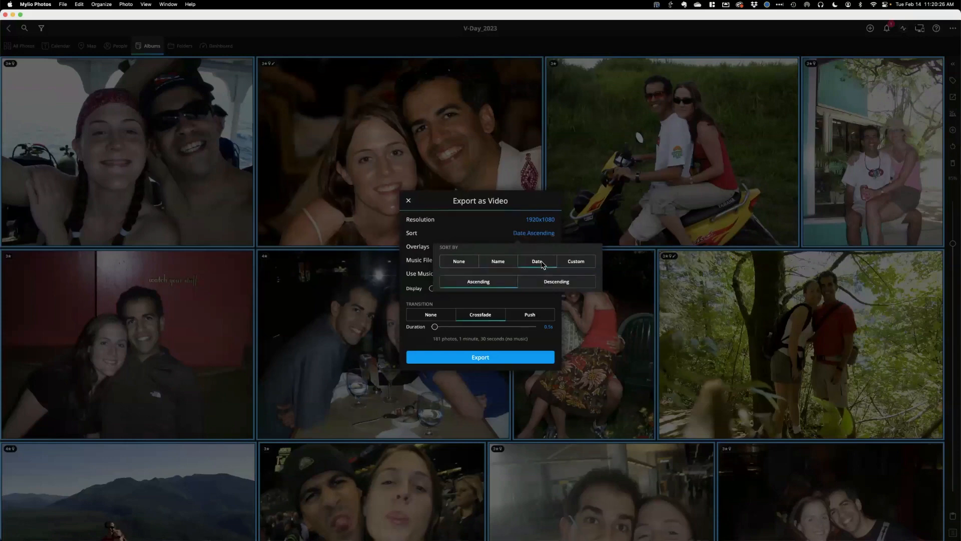
pyautogui.click(477, 283)
pyautogui.click(488, 235)
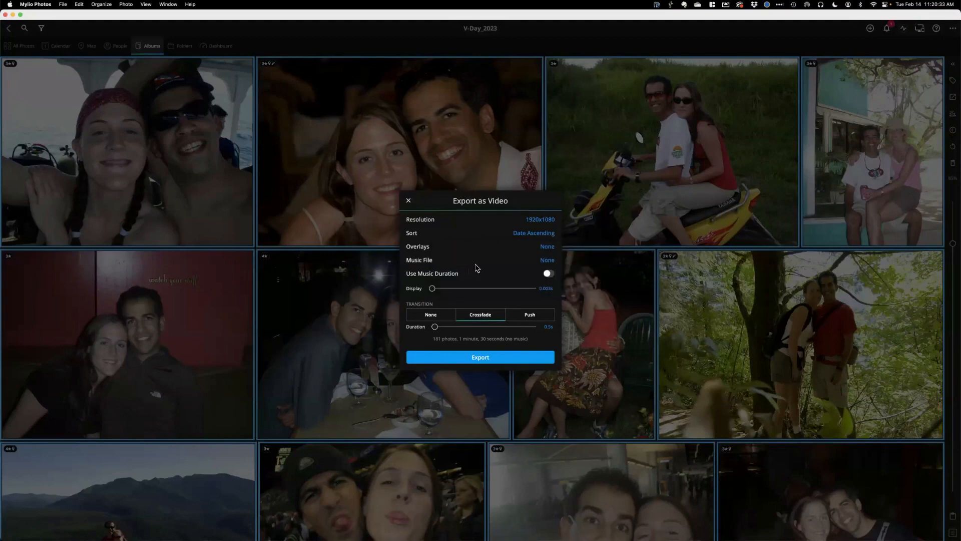
# - Leave all overlays off and close the Export as Video dialog
pyautogui.click(548, 248)
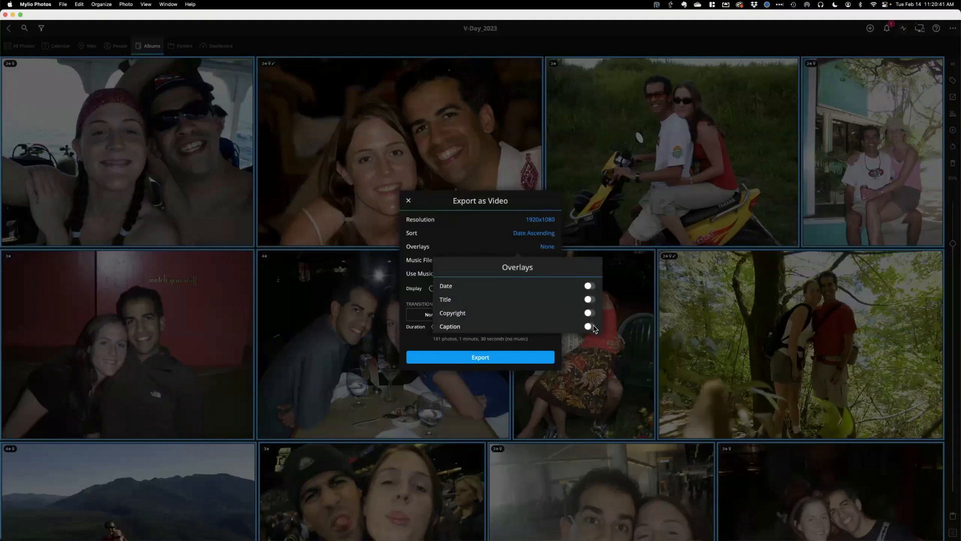
pyautogui.click(474, 254)
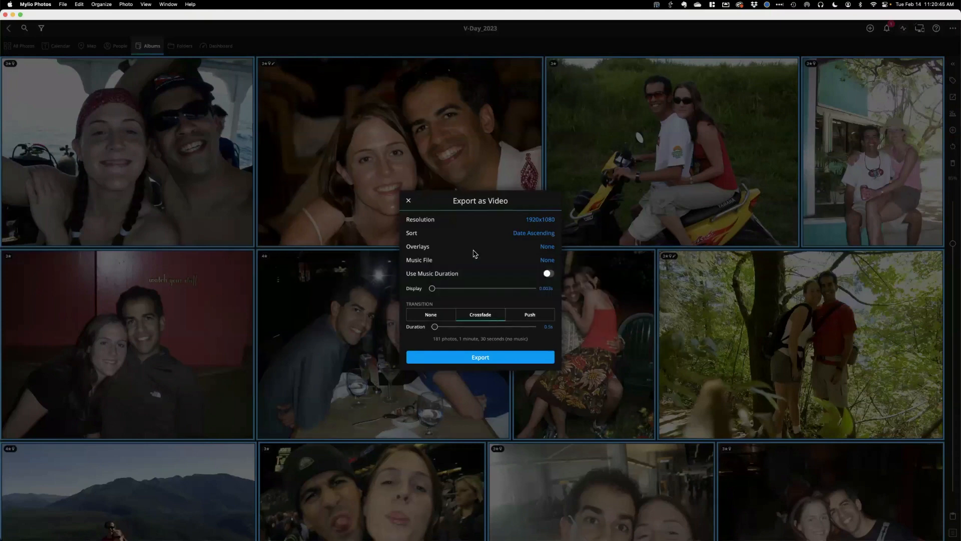
pyautogui.click(408, 202)
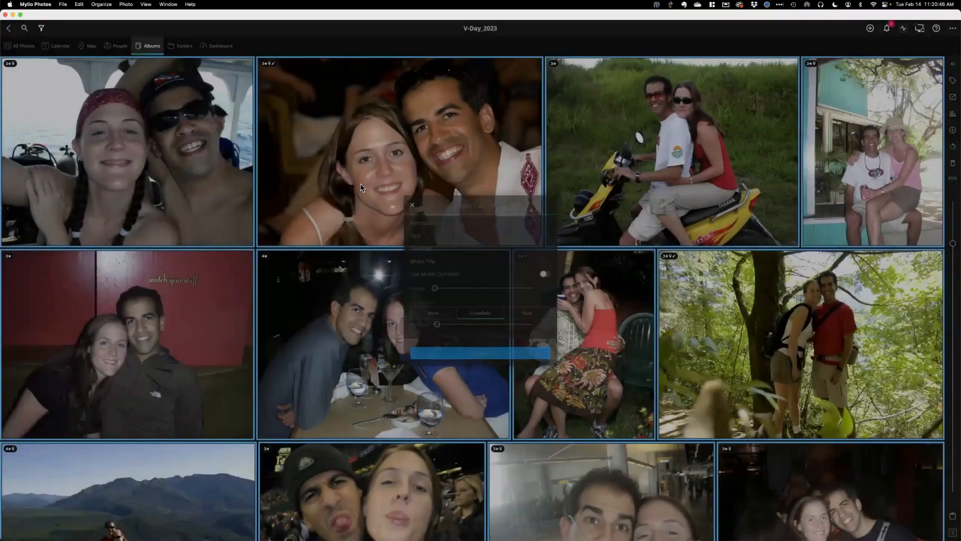
# - Caption the May 21, 2007 Coxen Hole boat photo 'Our First Photo', then return to the grid
pyautogui.doubleClick(158, 189)
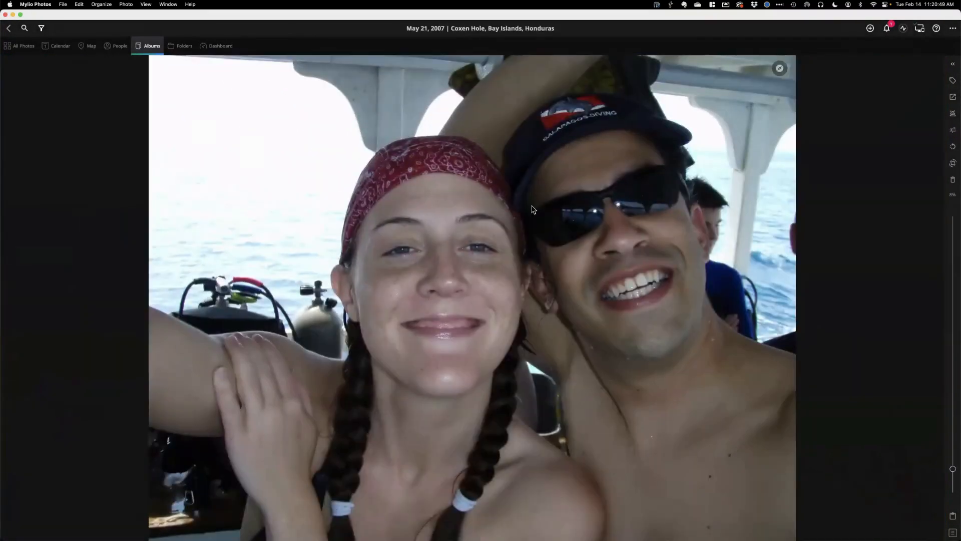
pyautogui.click(952, 66)
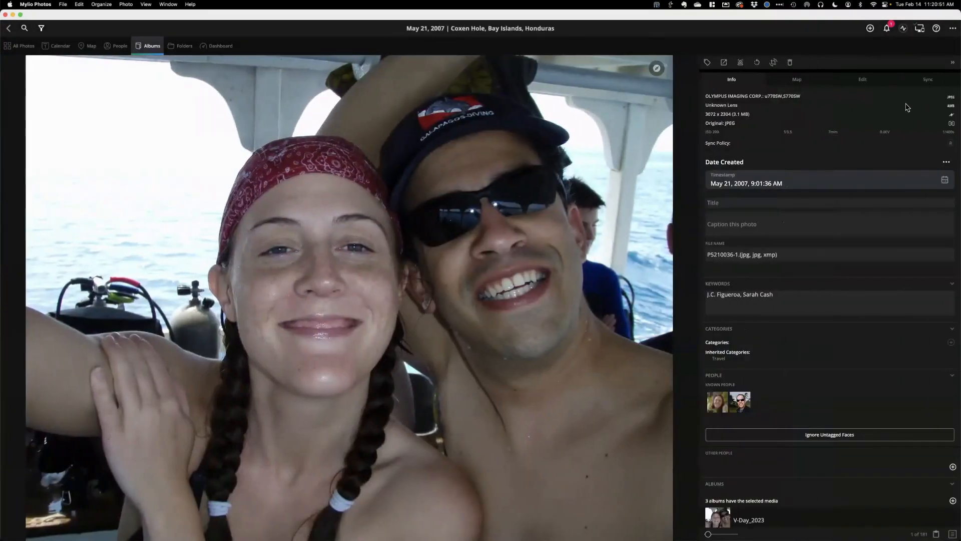
pyautogui.click(741, 222)
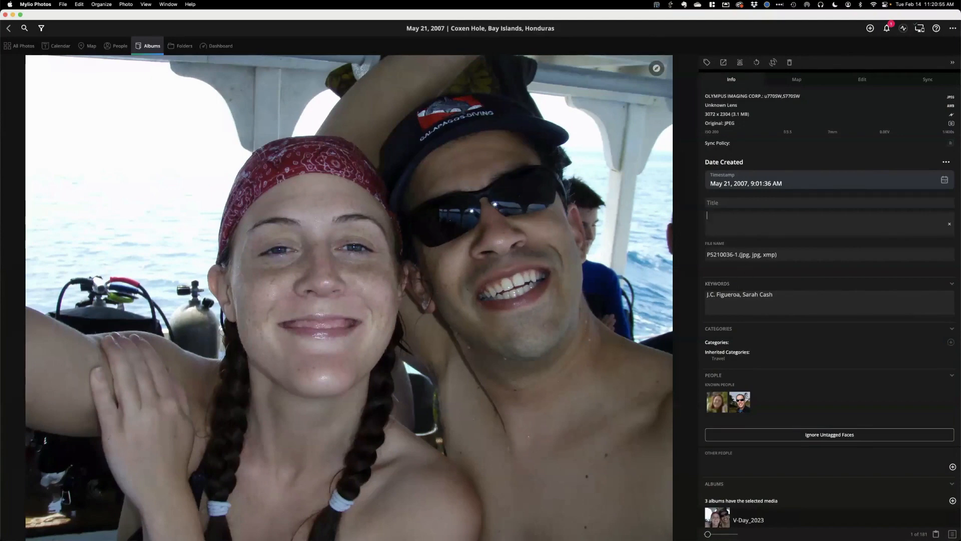
pyautogui.write('Our First Photo')
pyautogui.click(952, 64)
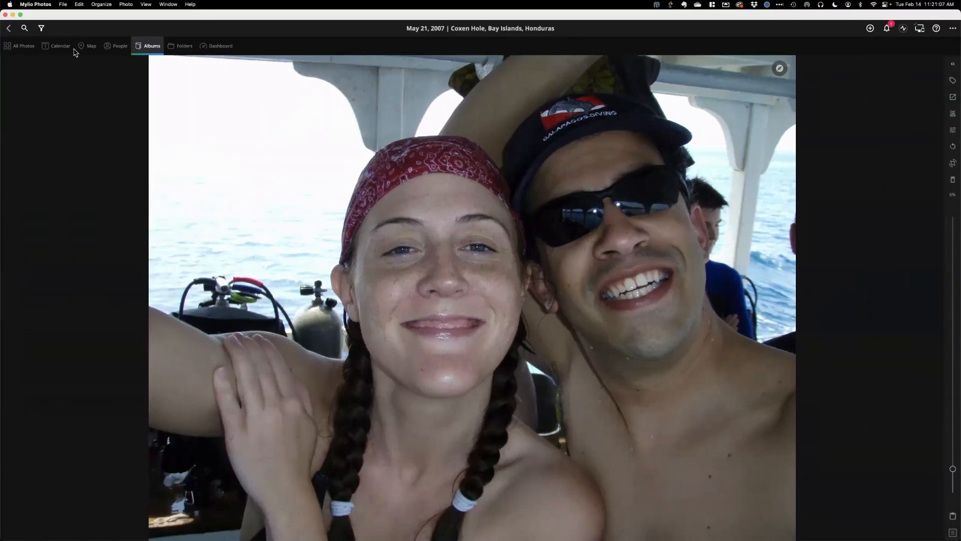
pyautogui.click(10, 29)
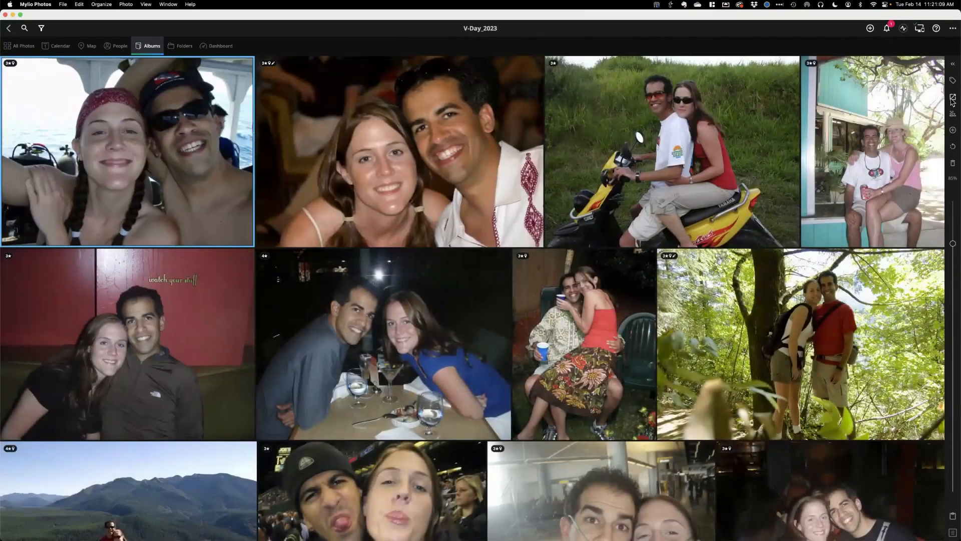
# - Reopen Export as Video, review the Overlays options, and bring up the Choose Music File picker
pyautogui.click(953, 99)
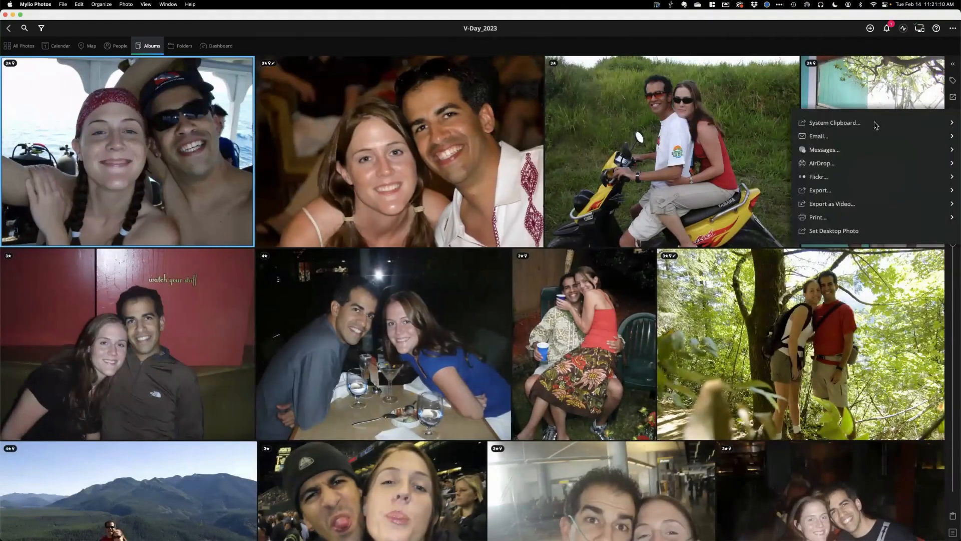
pyautogui.click(833, 203)
pyautogui.click(550, 247)
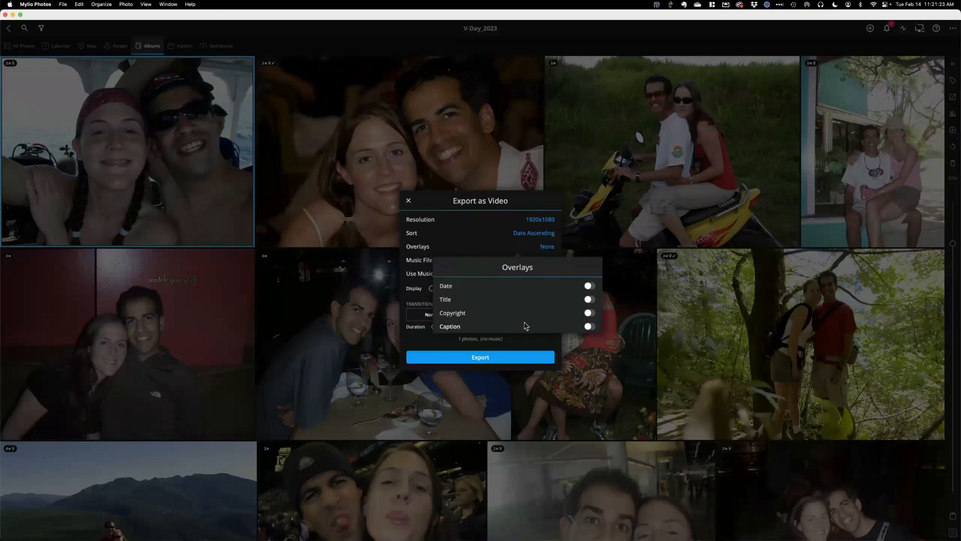
pyautogui.click(460, 221)
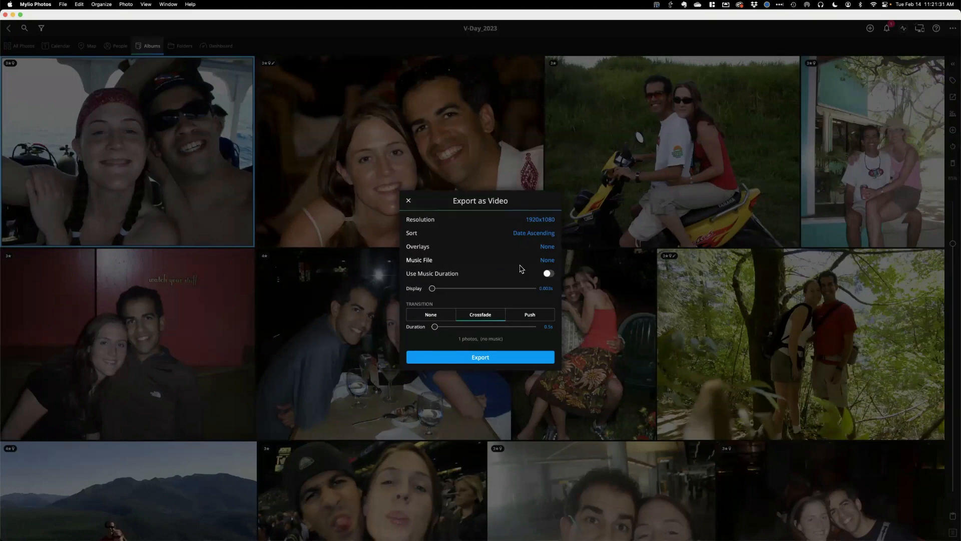
pyautogui.click(548, 261)
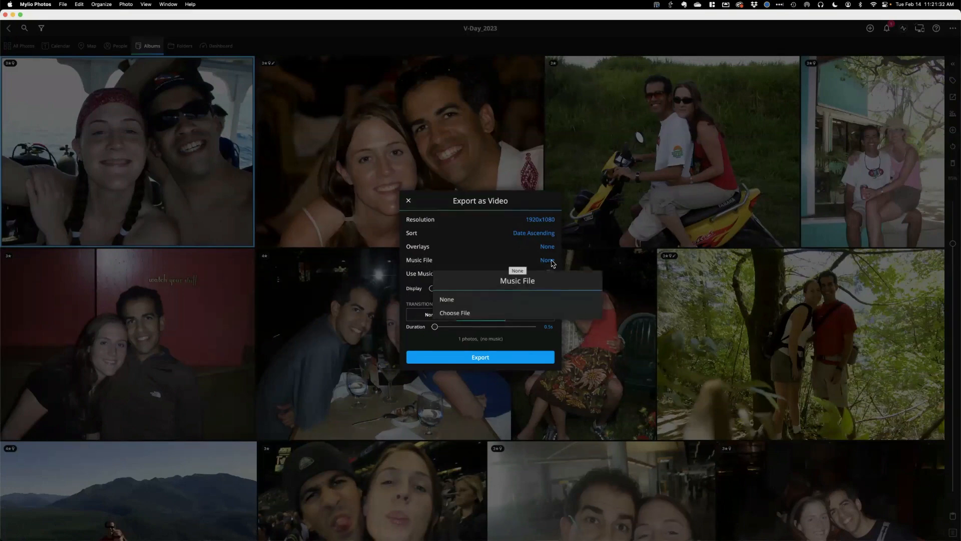
pyautogui.click(461, 314)
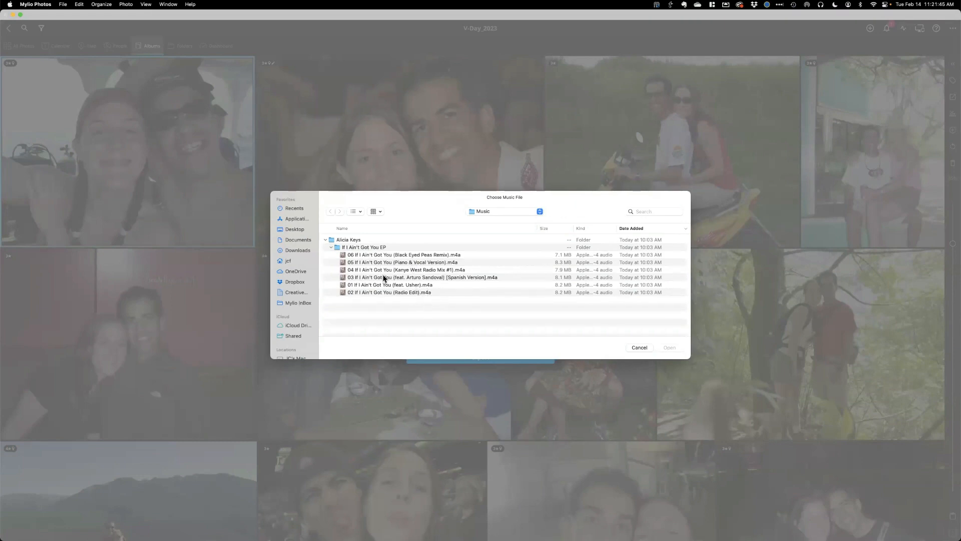
# - Use '05 If I Ain't Got You (Piano & Vocal Version).m4a' as the slideshow music
pyautogui.click(373, 264)
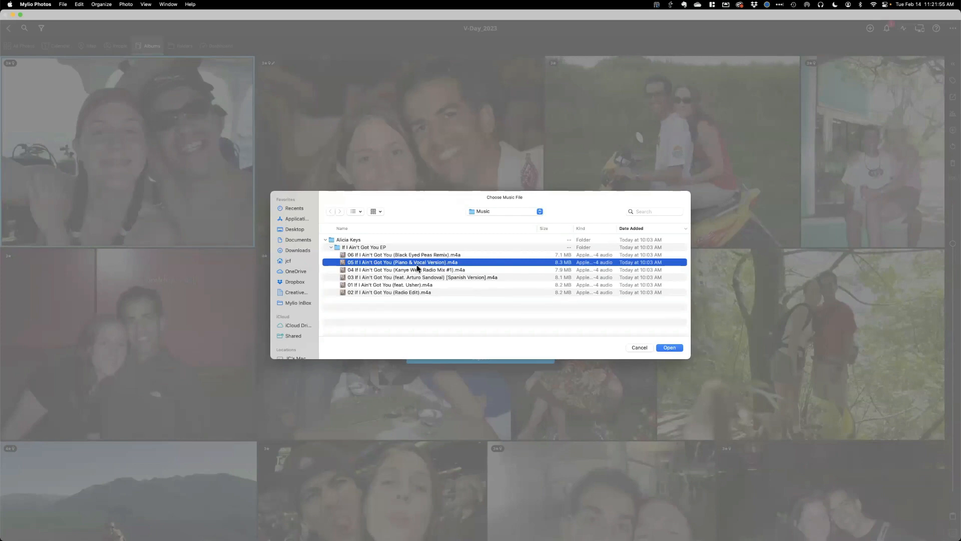
pyautogui.click(671, 349)
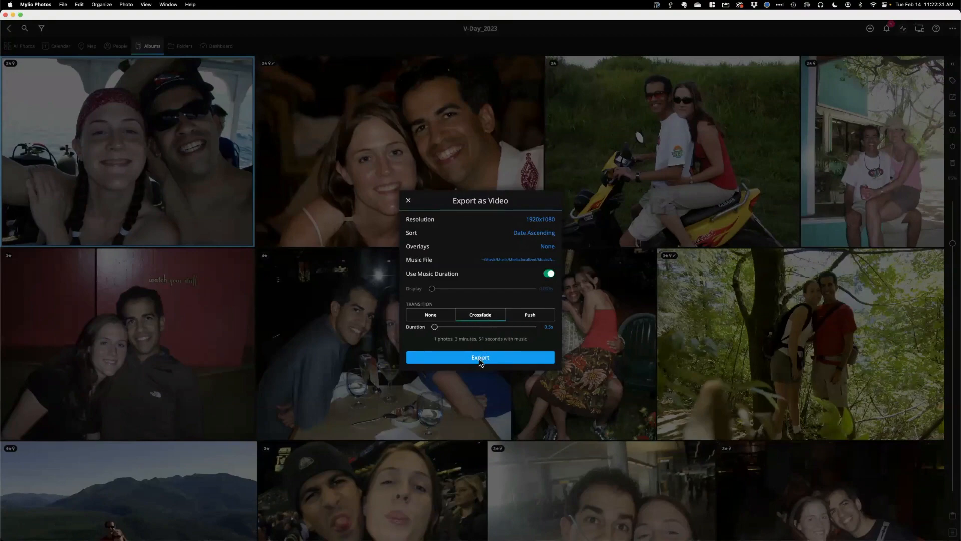
# - Export the slideshow to the Desktop as V_Day_Slides_2023 and switch apps while it runs
pyautogui.click(481, 359)
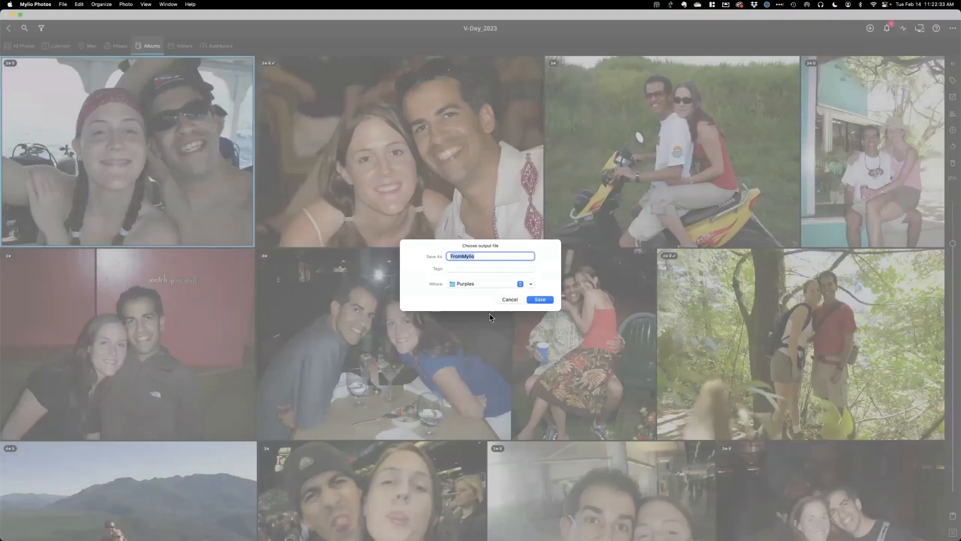
pyautogui.click(490, 283)
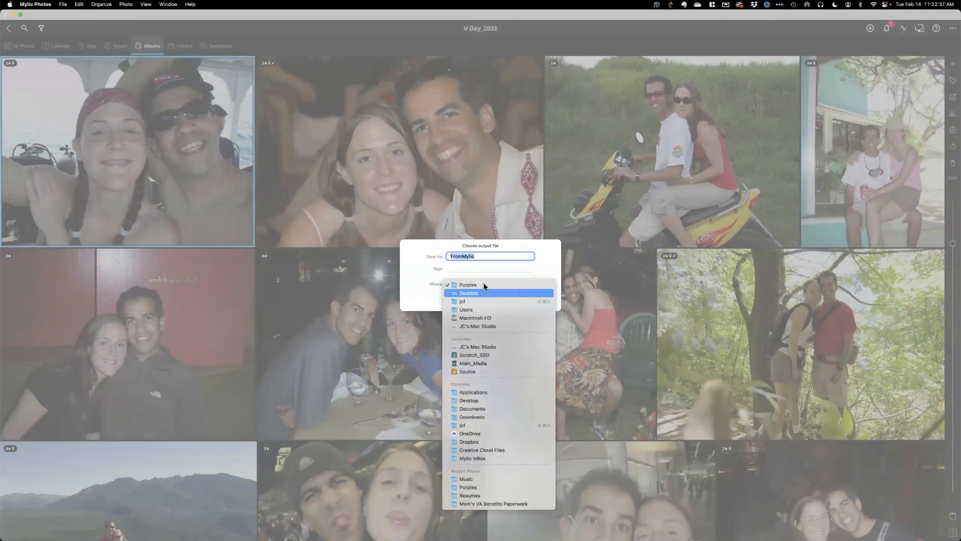
pyautogui.click(483, 293)
pyautogui.write('V_Day_Slides_2023')
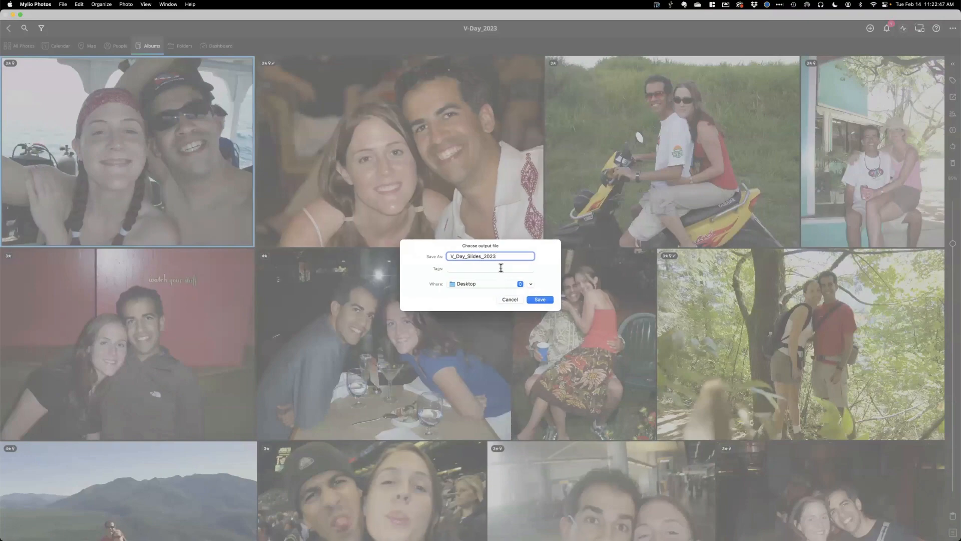
pyautogui.click(540, 300)
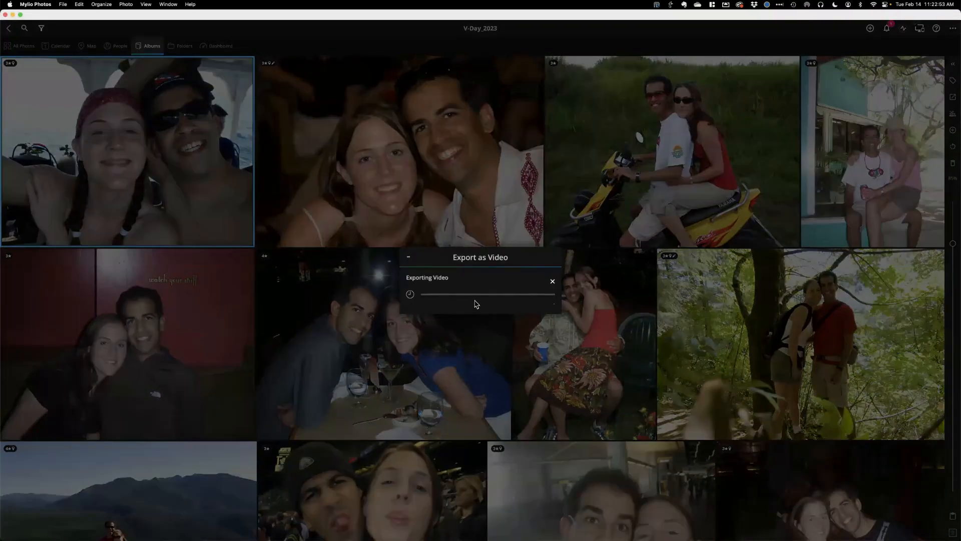
pyautogui.press('super+Tab')
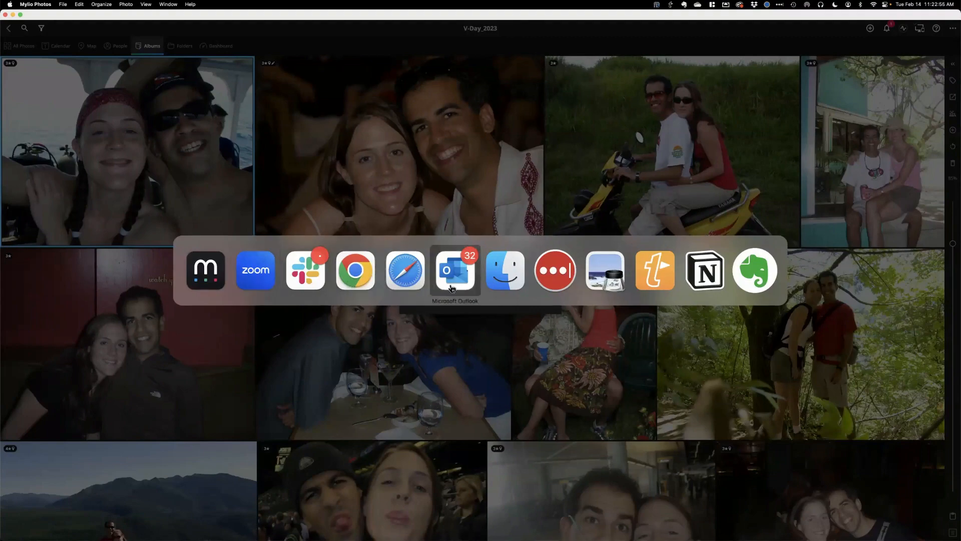
# - Locate V_Day_Slides_2023.mp4 on Finder's Desktop, then tuck away Mylio's export progress window
pyautogui.click(504, 284)
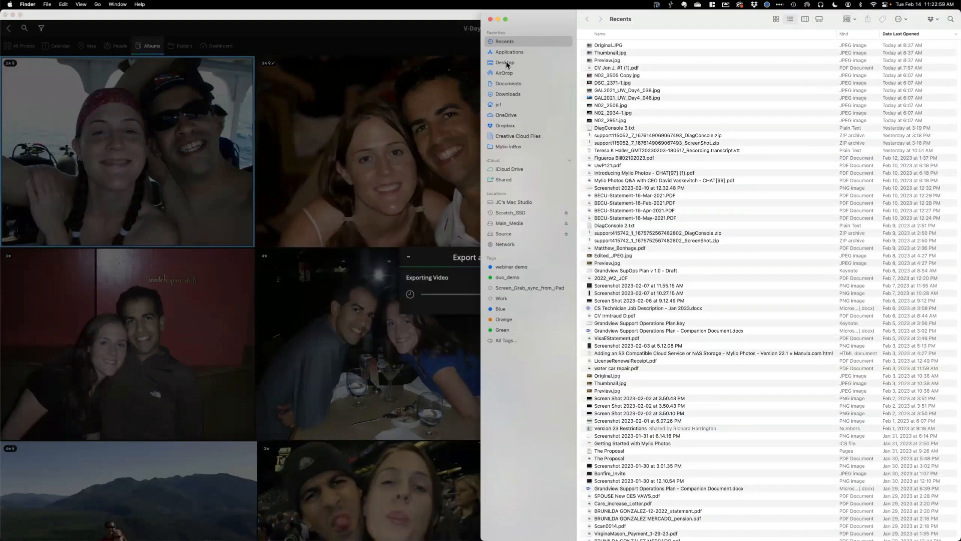
pyautogui.click(533, 62)
pyautogui.click(640, 46)
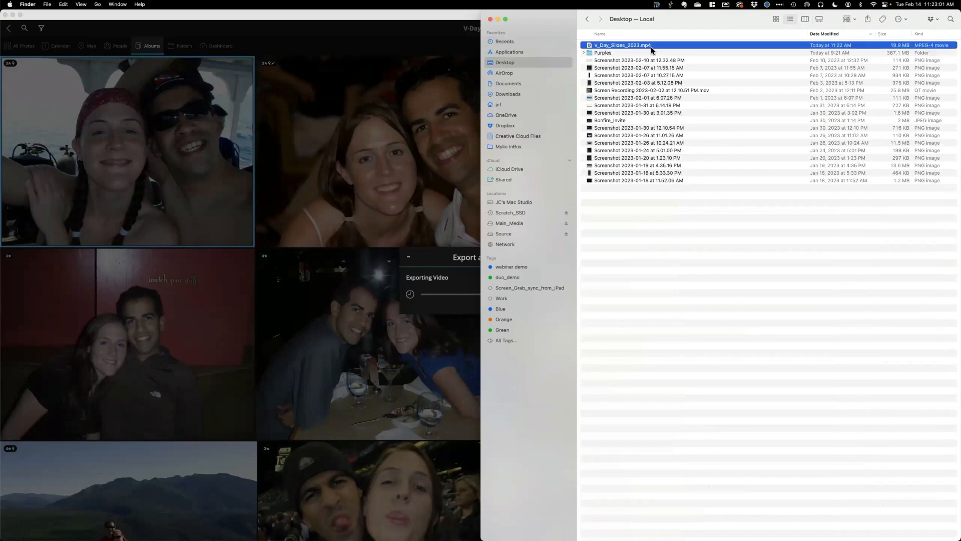
pyautogui.click(449, 252)
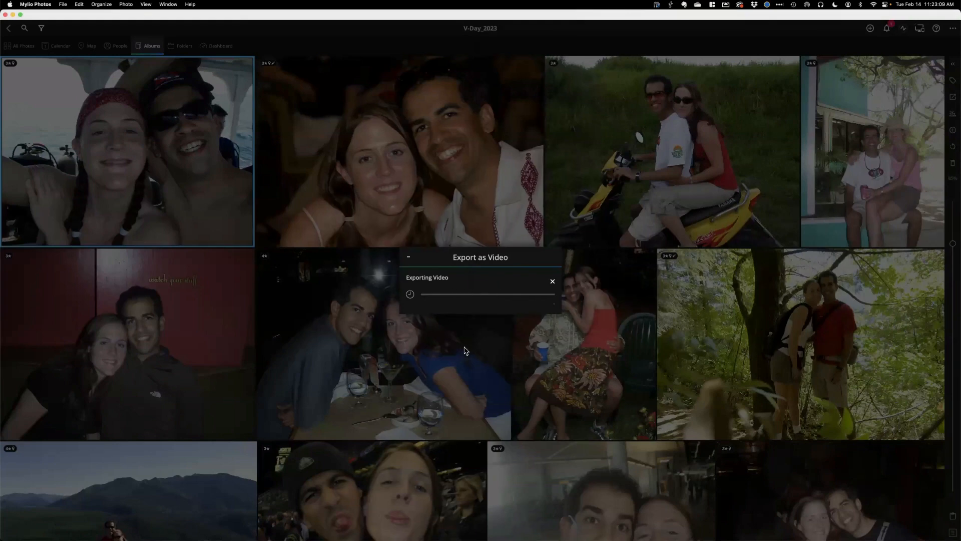
pyautogui.click(409, 260)
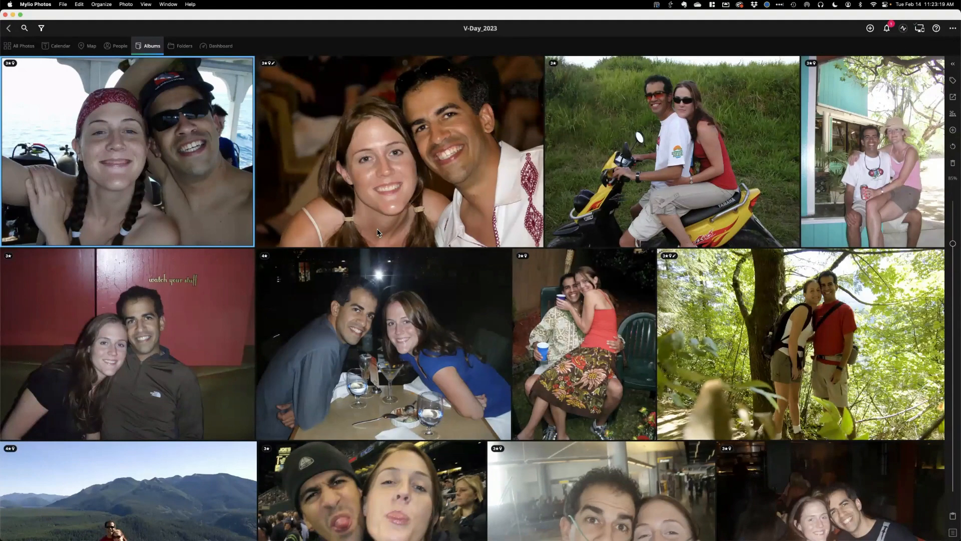
# - Quick Look and try opening V_Day_Slides_2023.mp4, dismiss QuickTime's error, and return to Mylio
pyautogui.press('super+Tab')
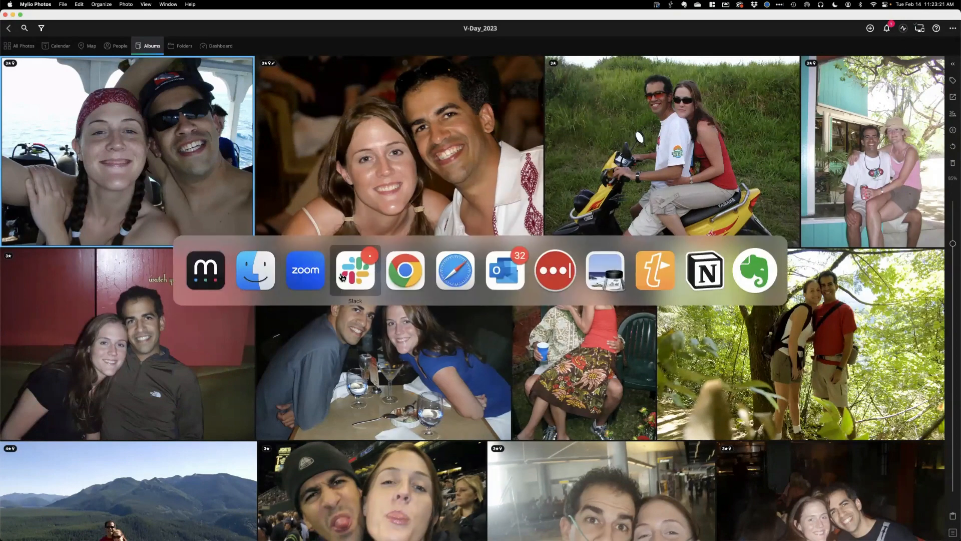
pyautogui.press('space')
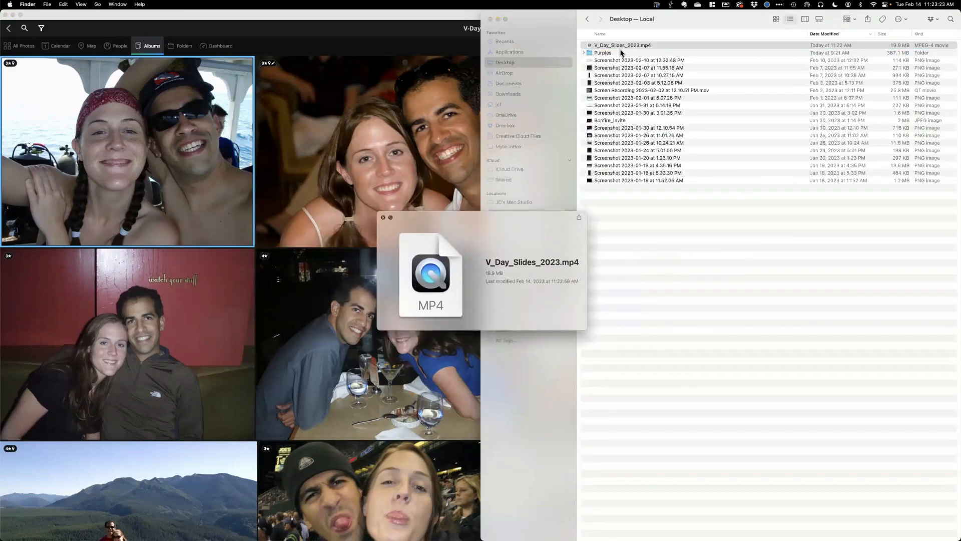
pyautogui.press('space')
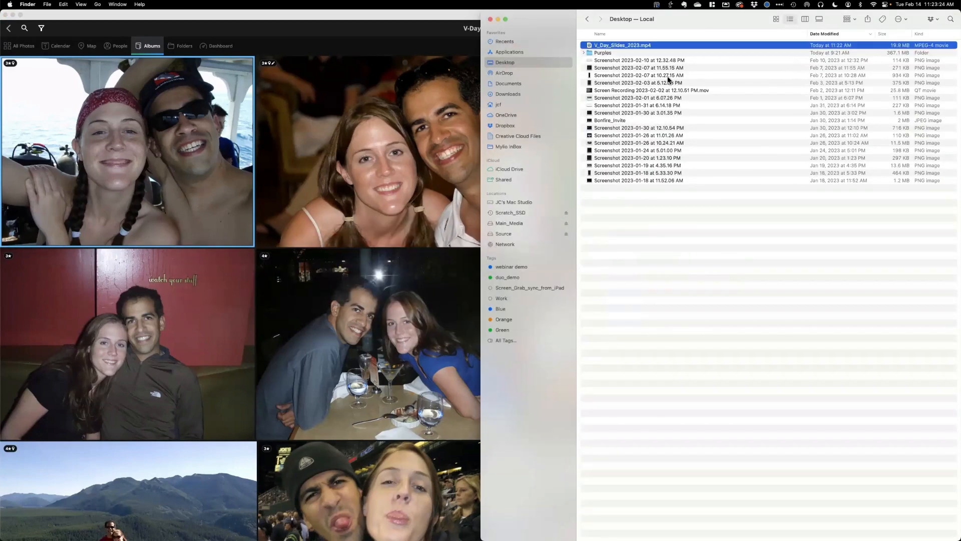
pyautogui.click(619, 53)
pyautogui.click(631, 48)
pyautogui.doubleClick(634, 48)
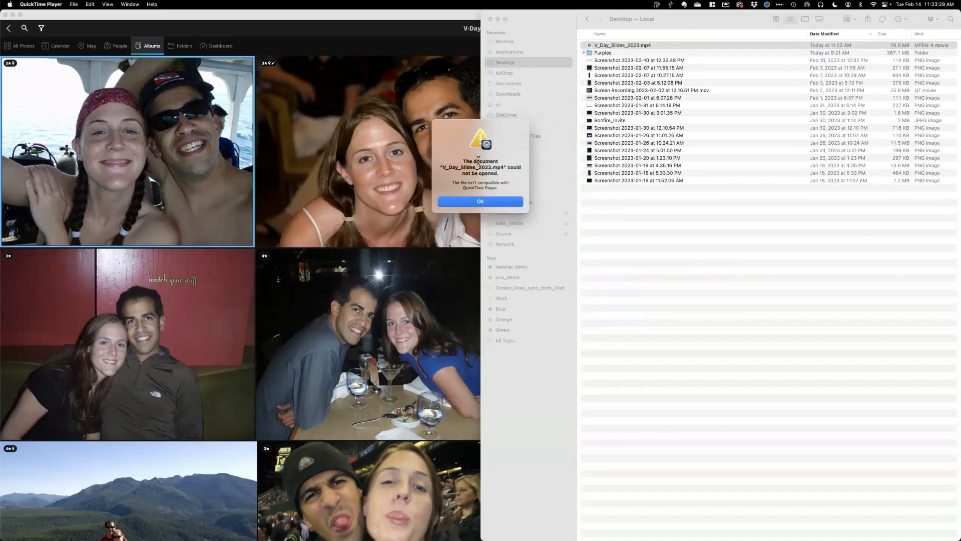
pyautogui.click(478, 205)
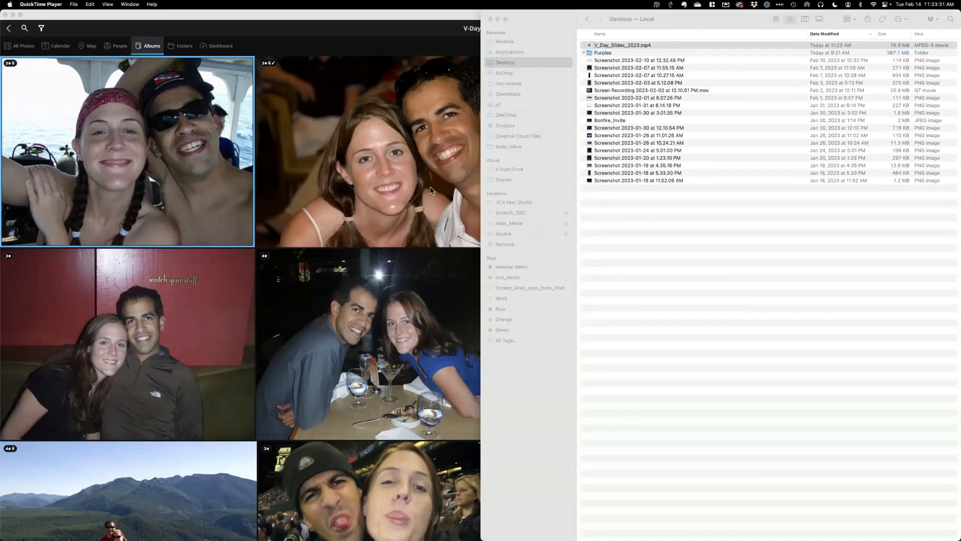
pyautogui.click(431, 190)
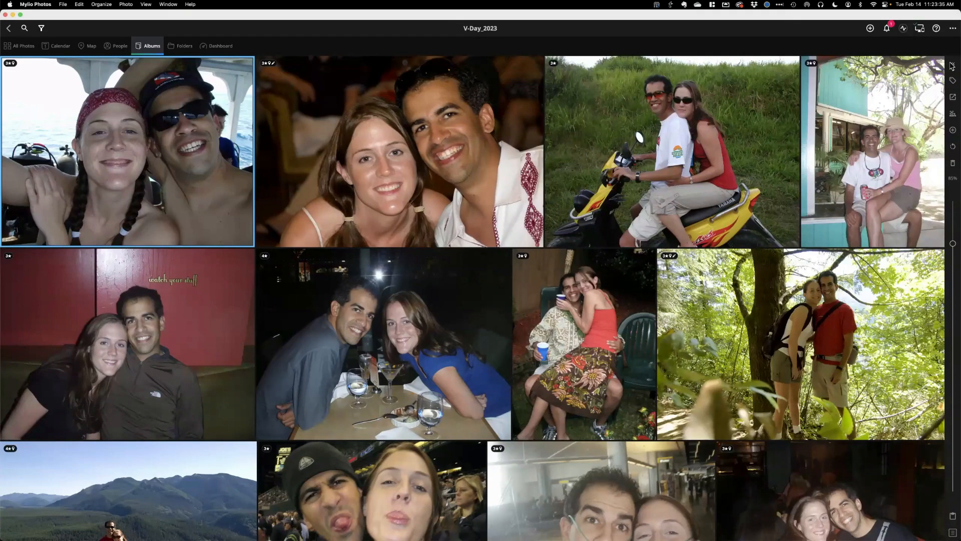
pyautogui.click(952, 66)
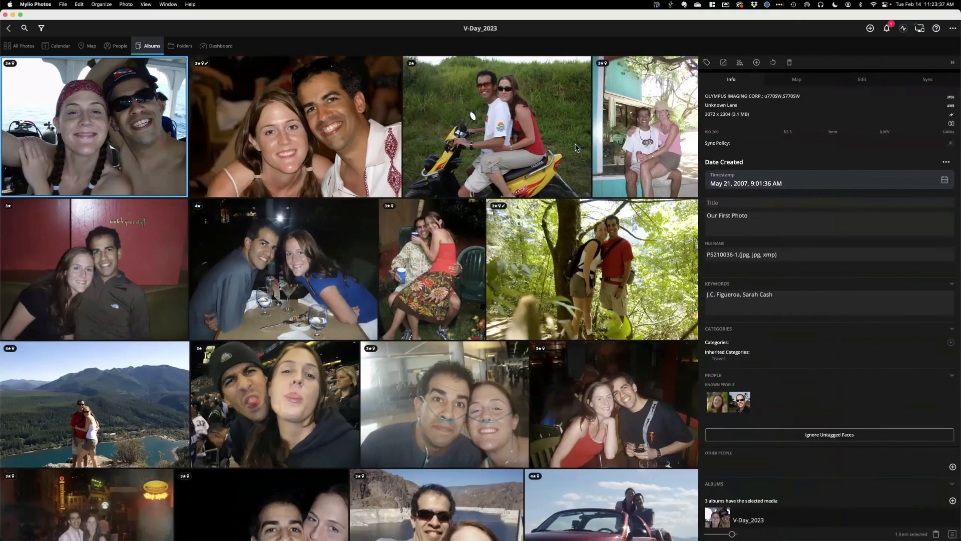
pyautogui.click(953, 64)
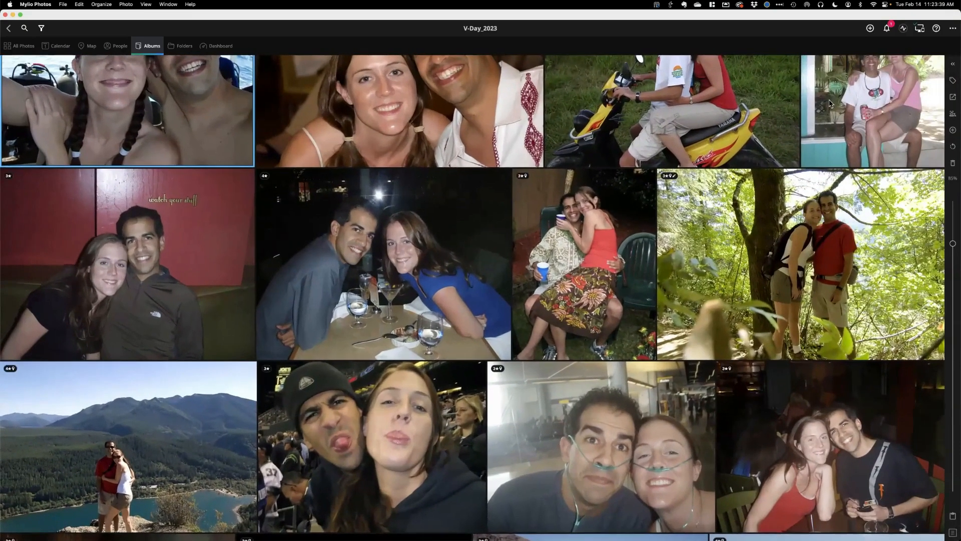
pyautogui.click(888, 28)
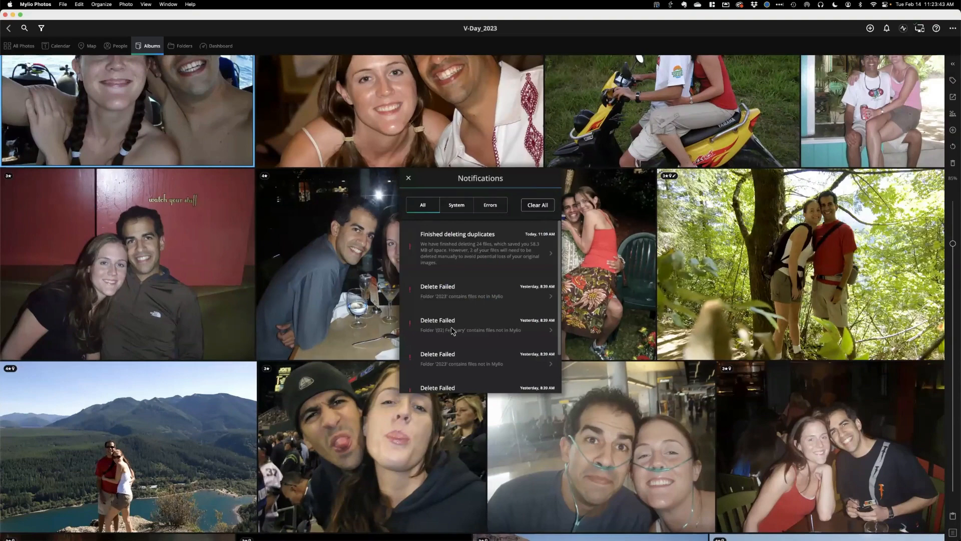
pyautogui.click(408, 179)
pyautogui.scroll(3, 405, 200)
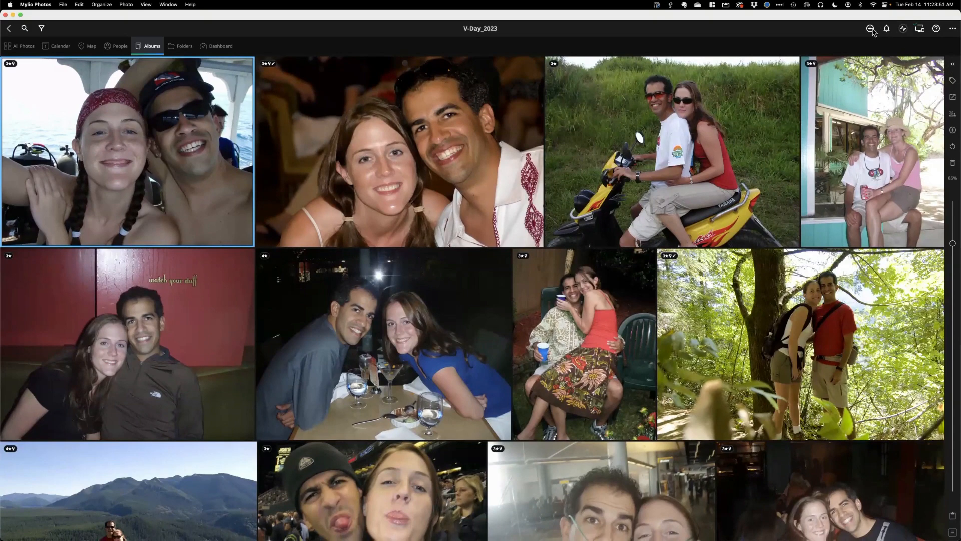
pyautogui.click(904, 30)
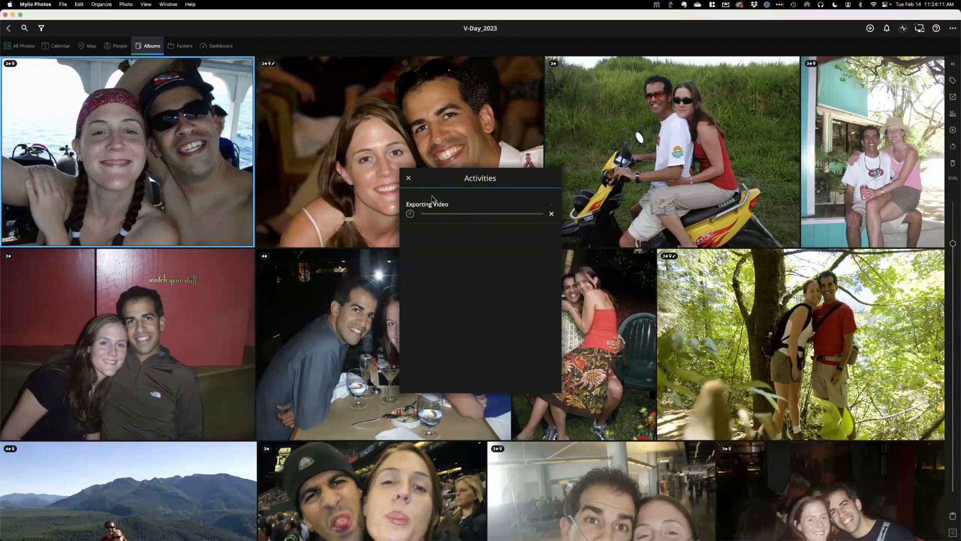
pyautogui.click(408, 178)
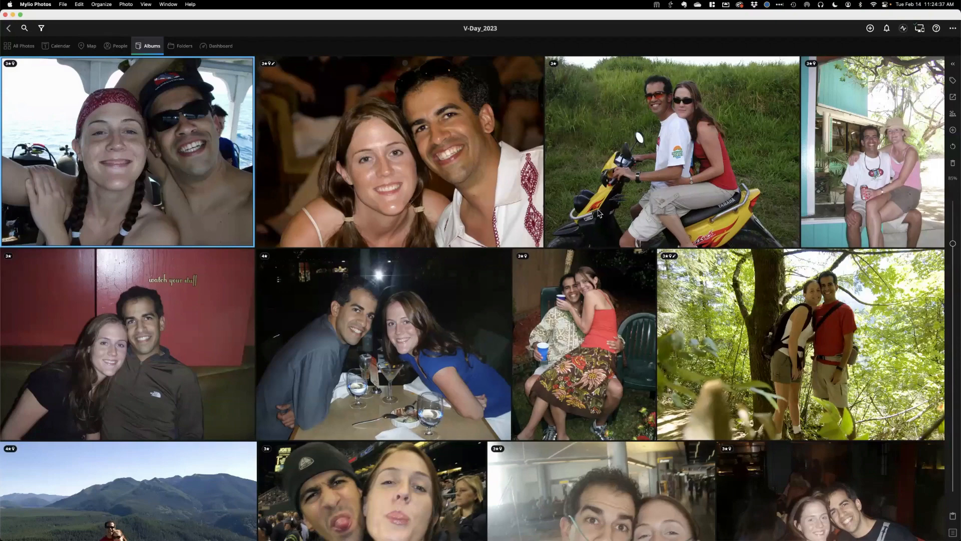
pyautogui.scroll(-3, 600, 213)
pyautogui.scroll(3, 600, 213)
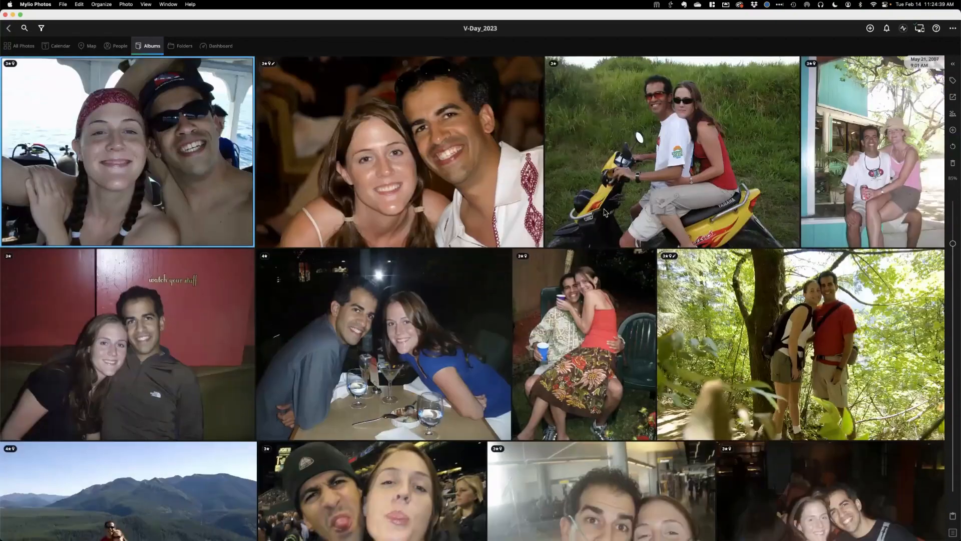
pyautogui.click(903, 29)
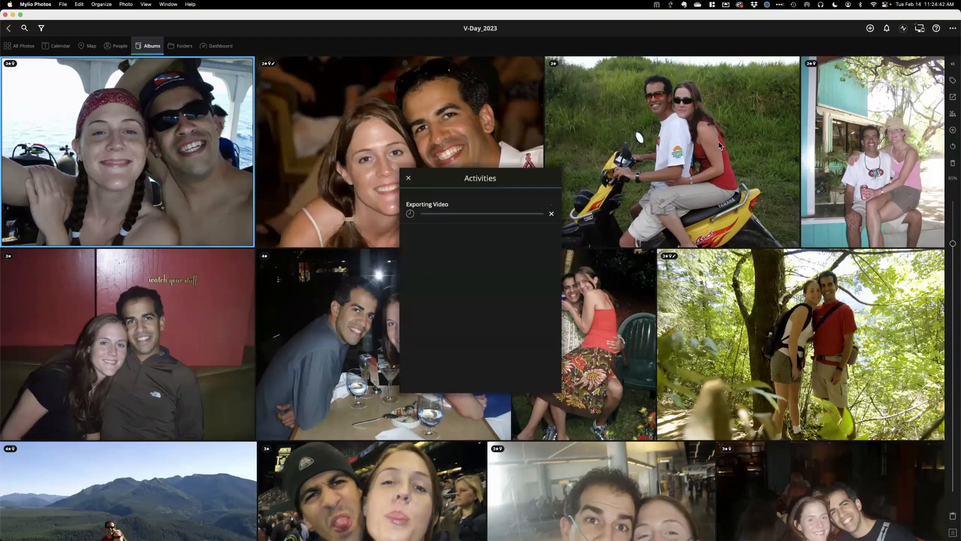
pyautogui.click(409, 180)
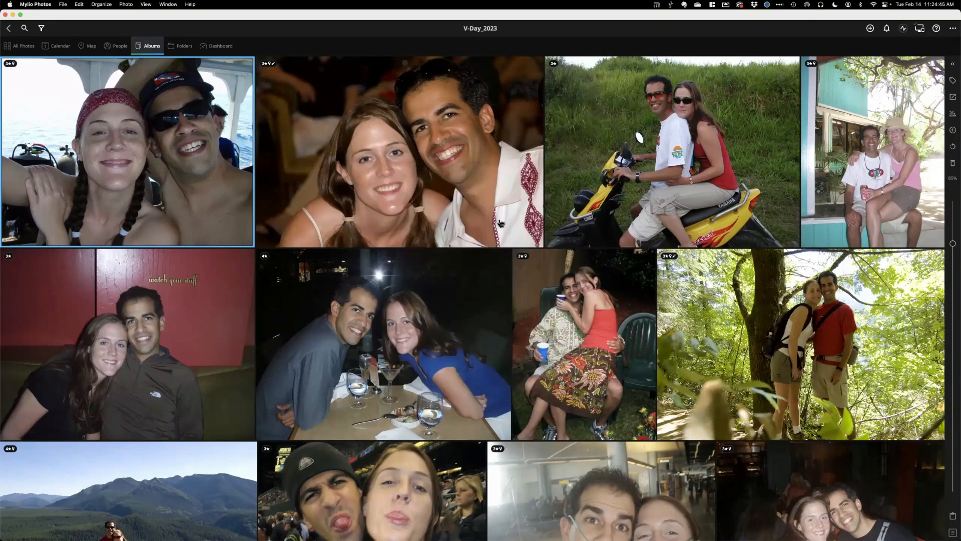
# - Open V_Day_Slides_2023.mp4 from Finder in QuickTime and play it muted
pyautogui.press('super+Tab')
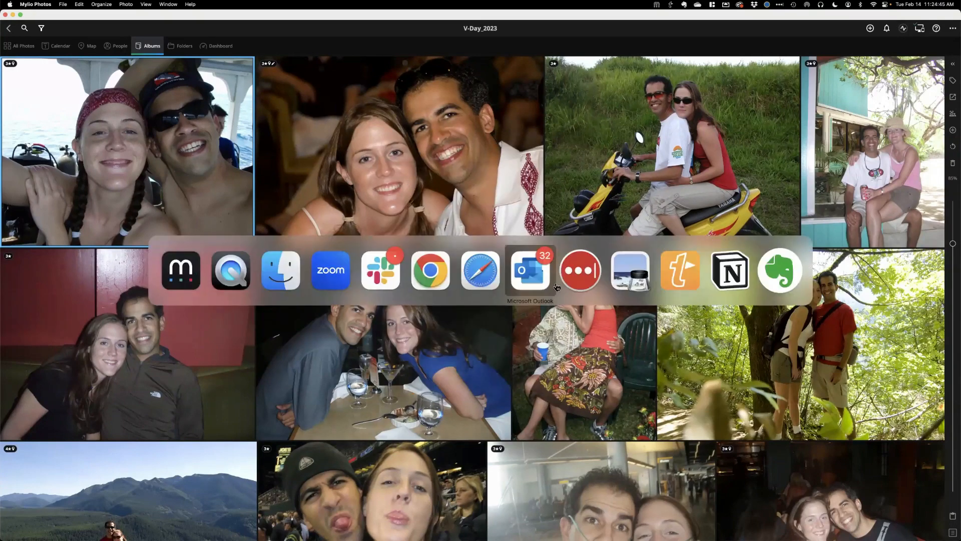
pyautogui.click(275, 286)
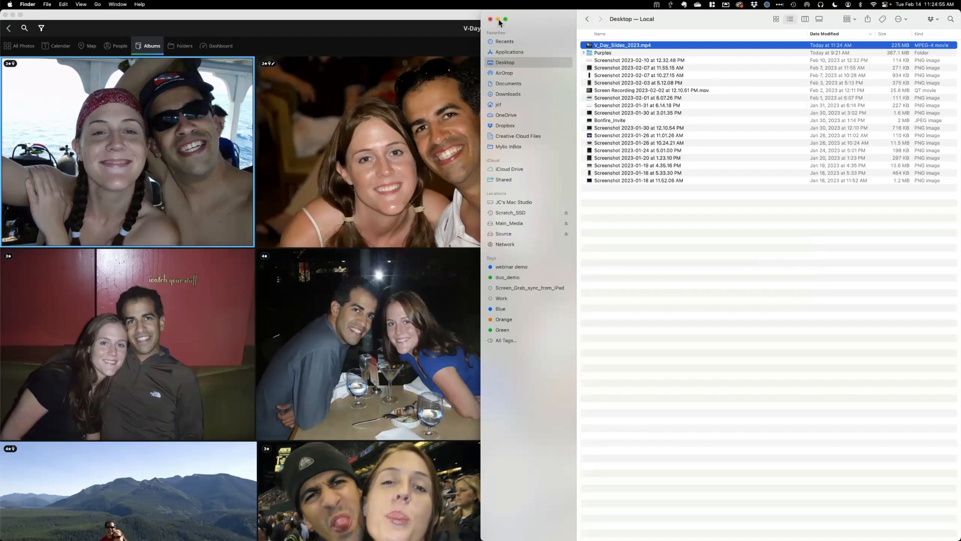
pyautogui.doubleClick(599, 46)
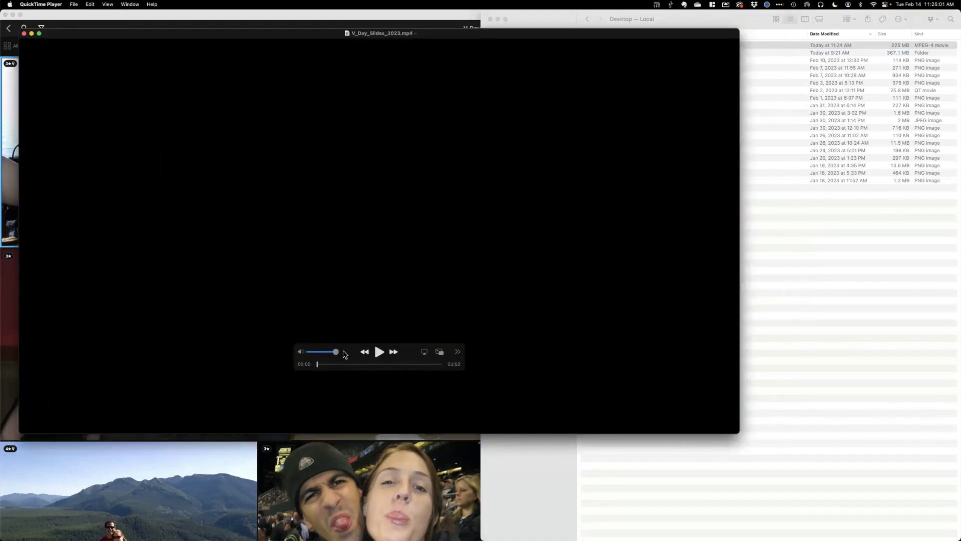
pyautogui.moveTo(336, 352); pyautogui.dragTo(242, 358)
pyautogui.click(379, 351)
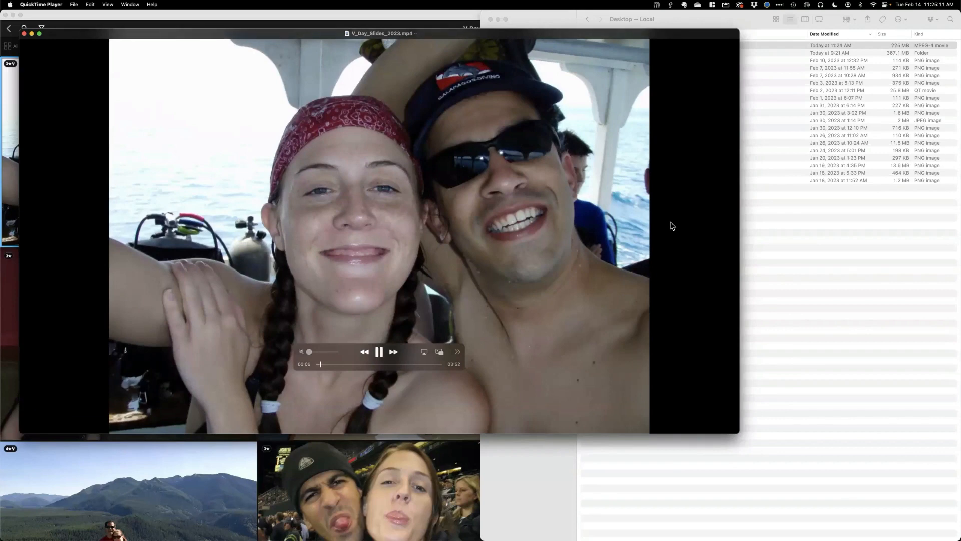
# - Scrub to 00:19 and back to the start, then close the video and return to Mylio
pyautogui.click(327, 365)
pyautogui.moveTo(357, 370); pyautogui.dragTo(298, 371)
pyautogui.click(24, 33)
pyautogui.click(349, 160)
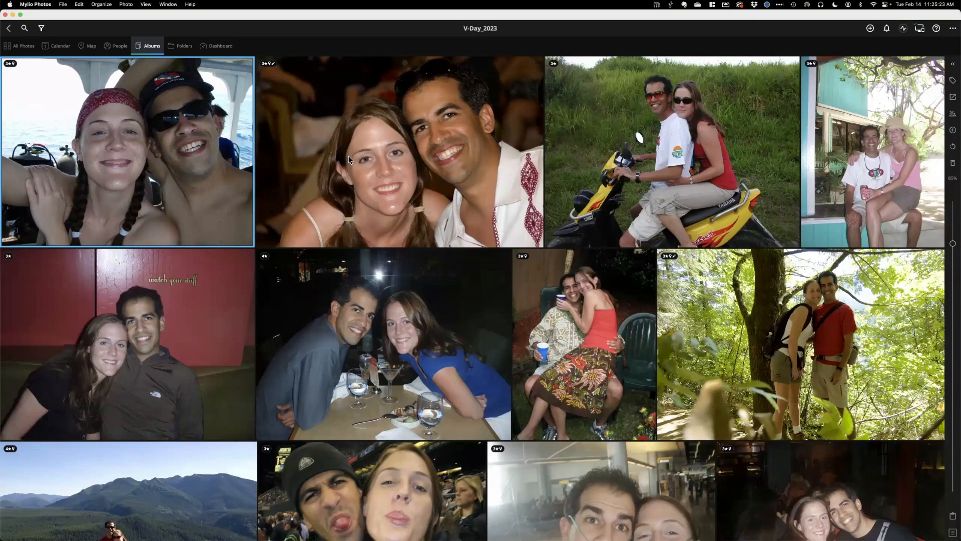
# - Select all album photos, open the file export settings, then close them without exporting
pyautogui.press('super+a')
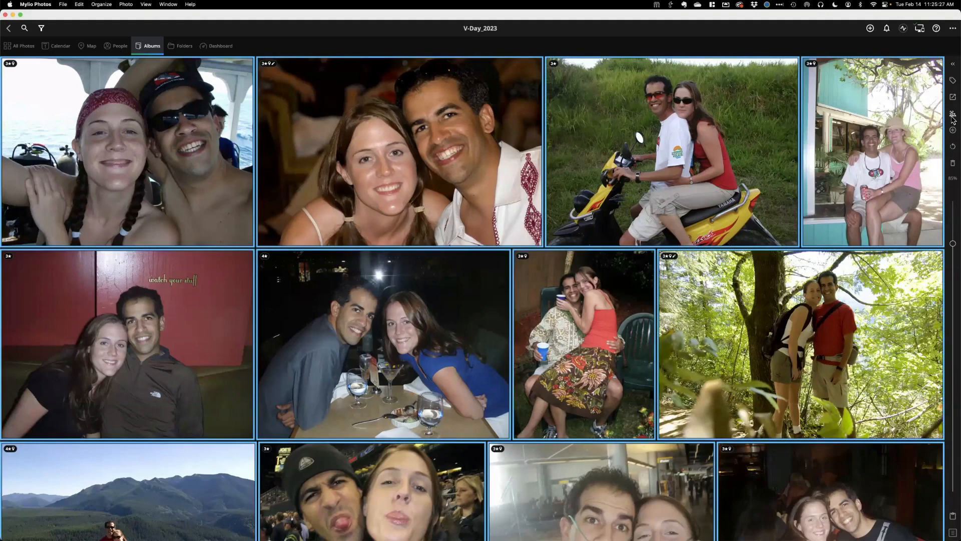
pyautogui.click(954, 100)
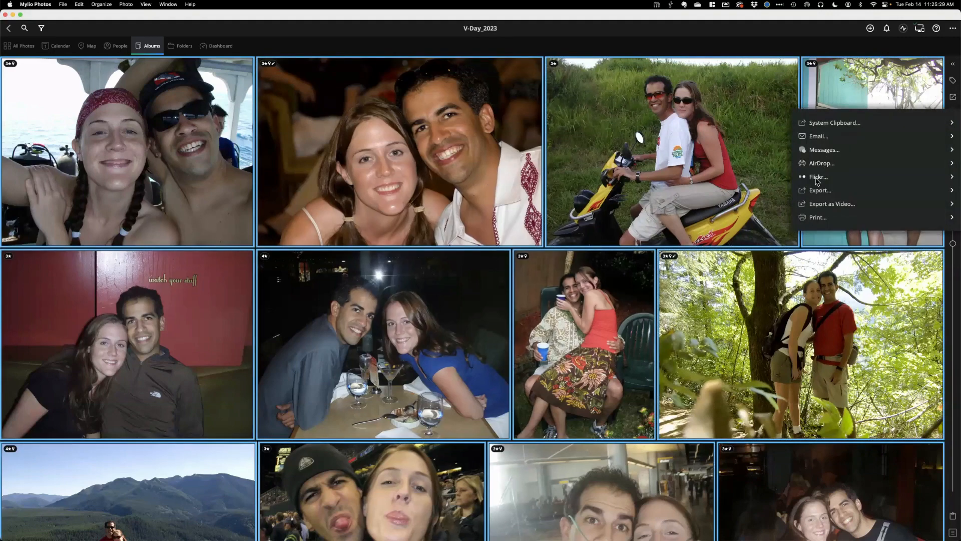
pyautogui.click(816, 193)
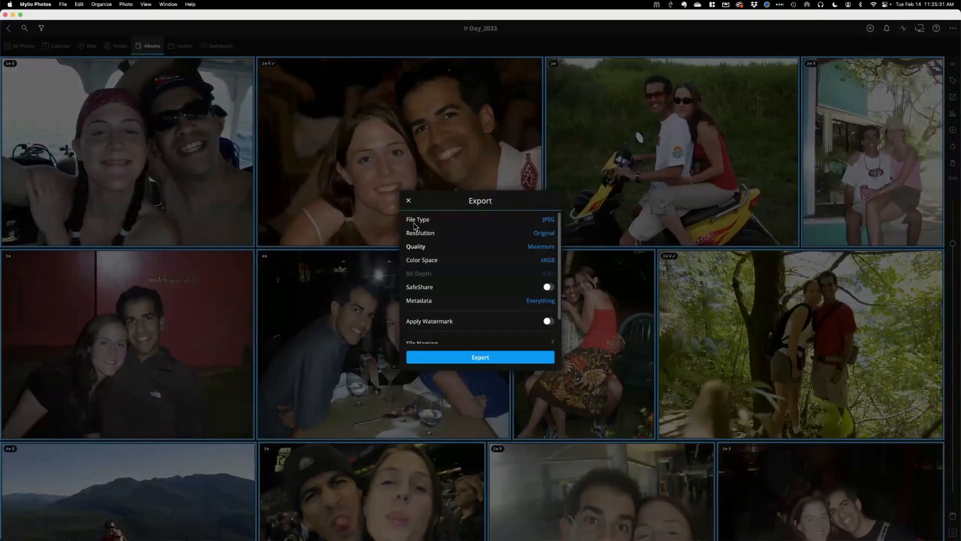
pyautogui.click(410, 201)
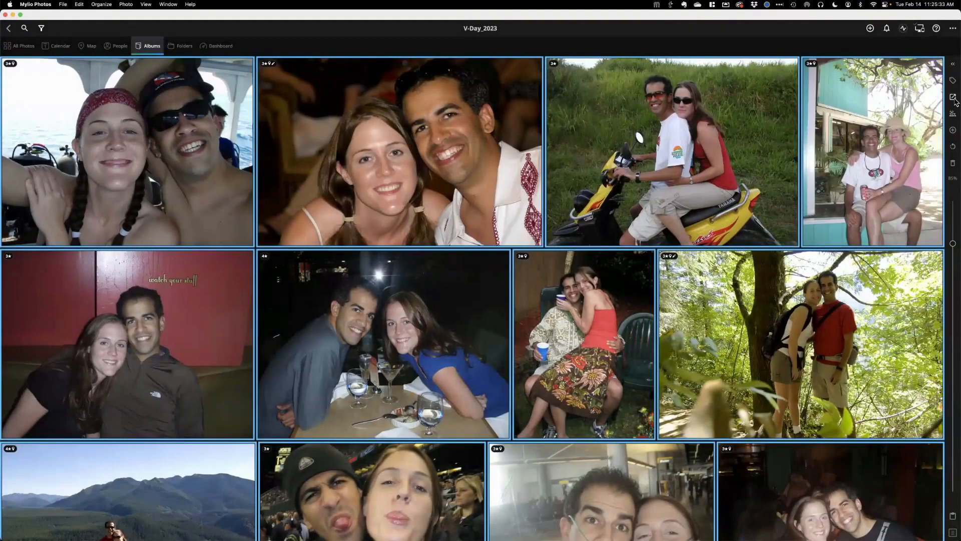
# - Set up a video export with Music File None and about 1.17 s per photo
pyautogui.click(954, 98)
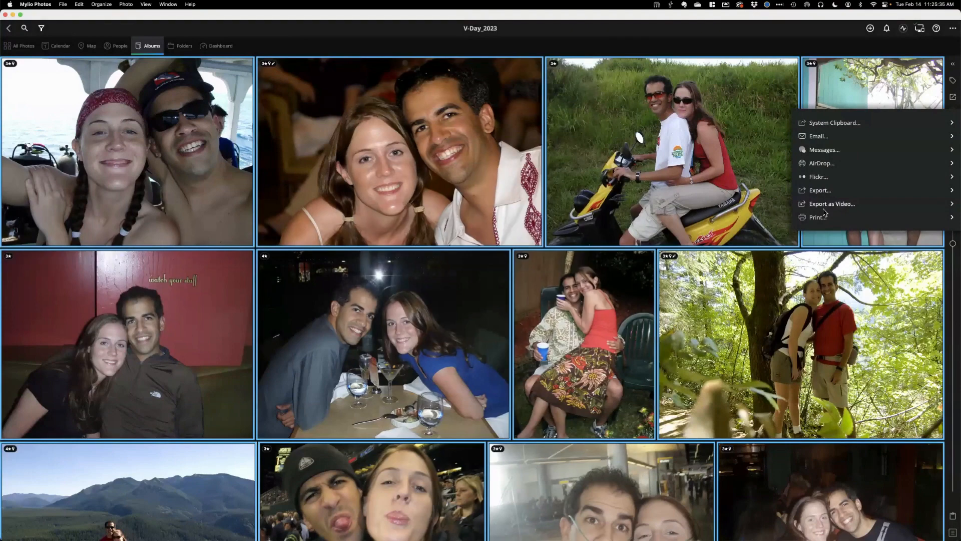
pyautogui.click(827, 208)
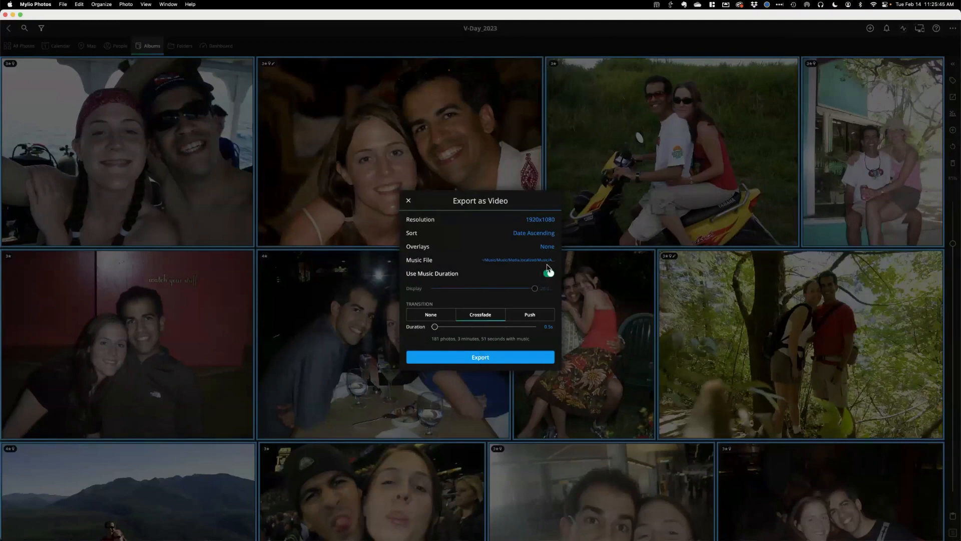
pyautogui.click(551, 261)
pyautogui.click(449, 299)
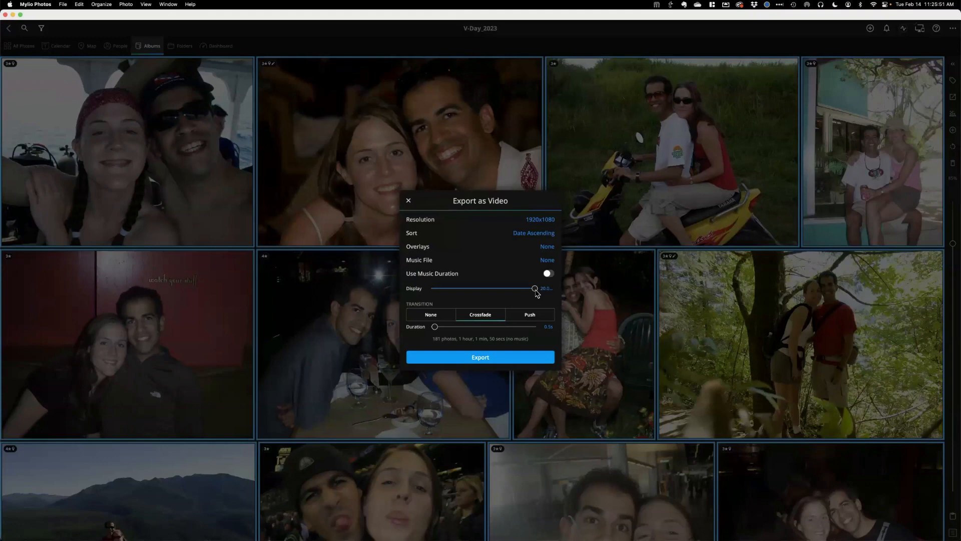
pyautogui.moveTo(536, 291); pyautogui.dragTo(440, 294)
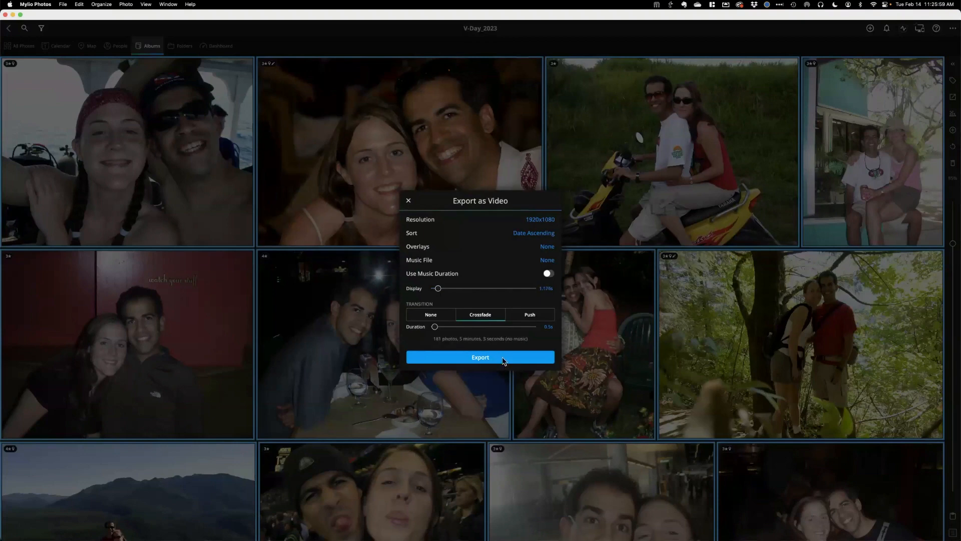
# - Start saving the video to the Desktop as 'V_Day_Take 2', then cancel the save
pyautogui.click(504, 359)
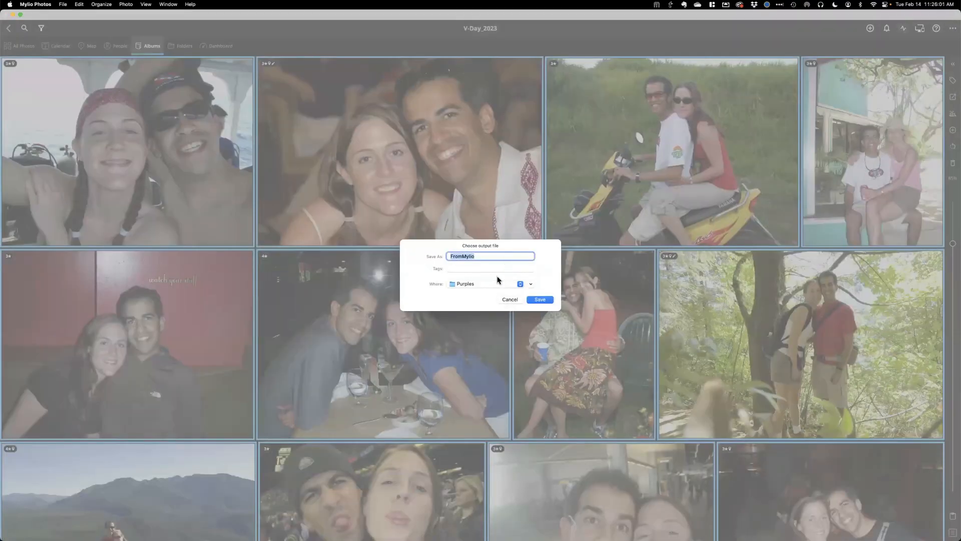
pyautogui.click(506, 283)
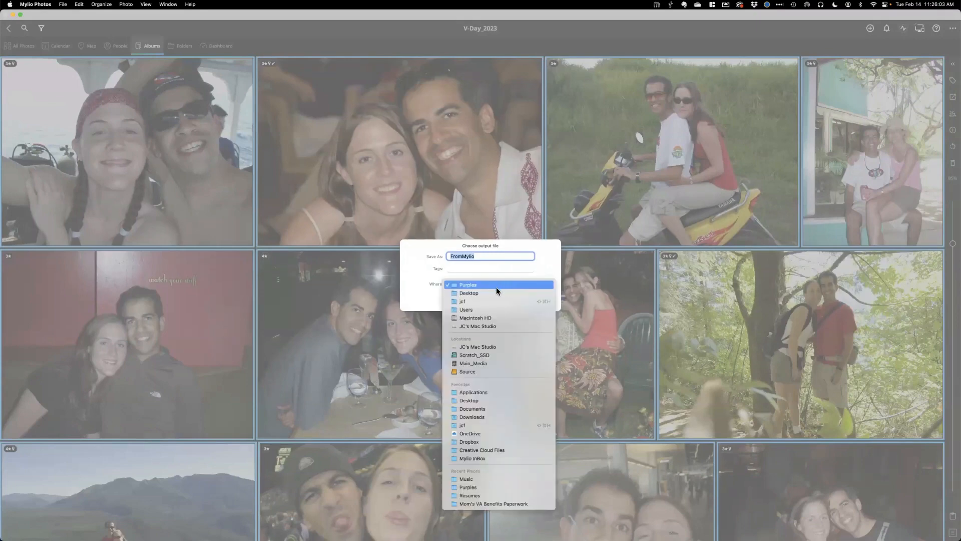
pyautogui.click(494, 294)
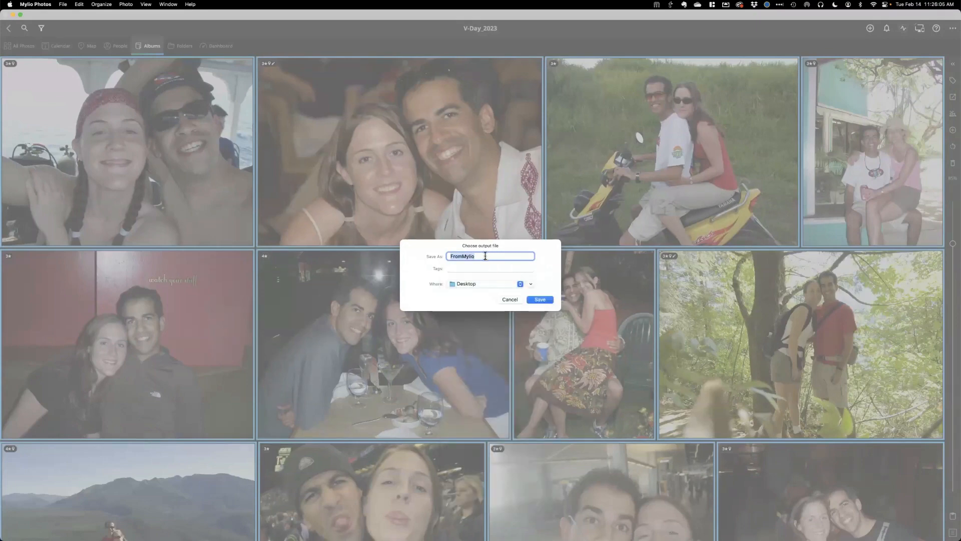
pyautogui.write('V_Day_Take 2')
pyautogui.click(511, 299)
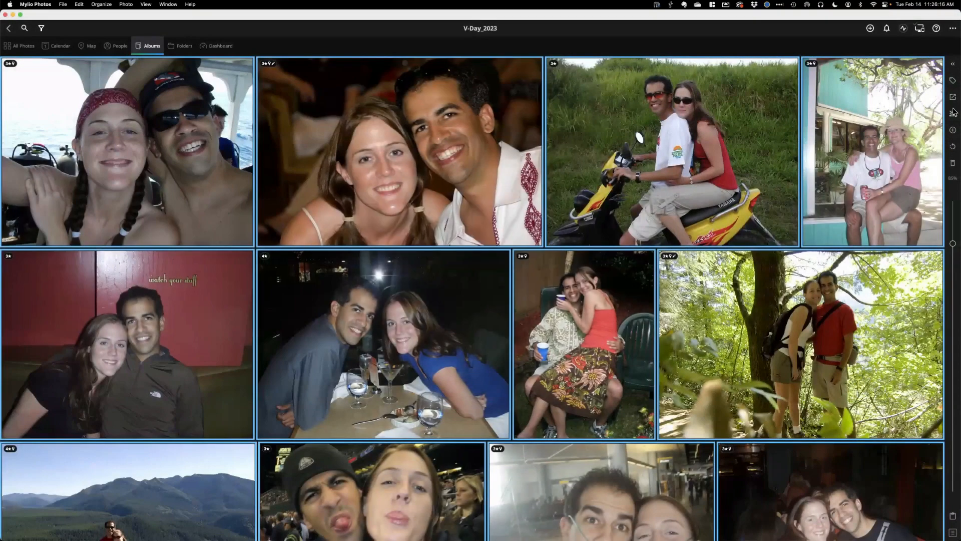
# - Open Export as Video again and set the resolution to 1280x720
pyautogui.click(952, 97)
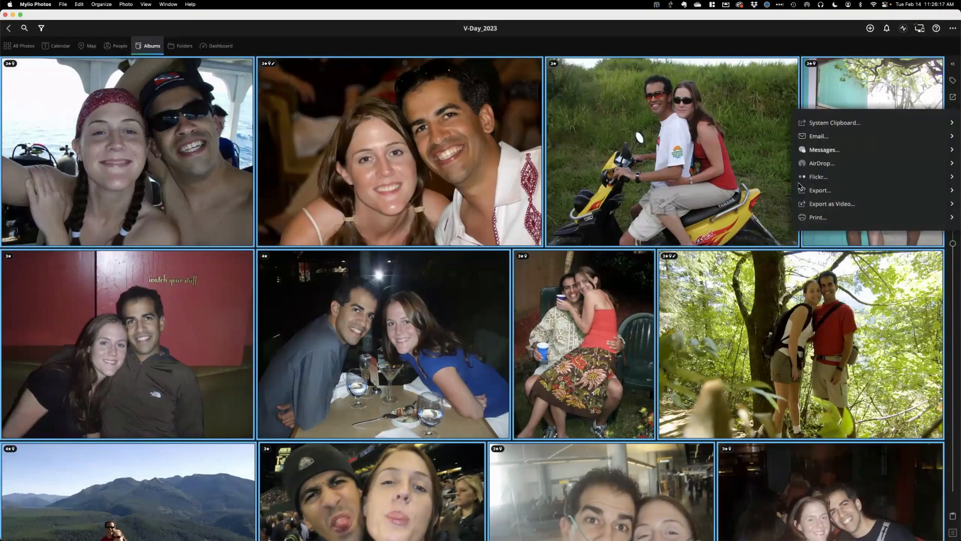
pyautogui.click(823, 205)
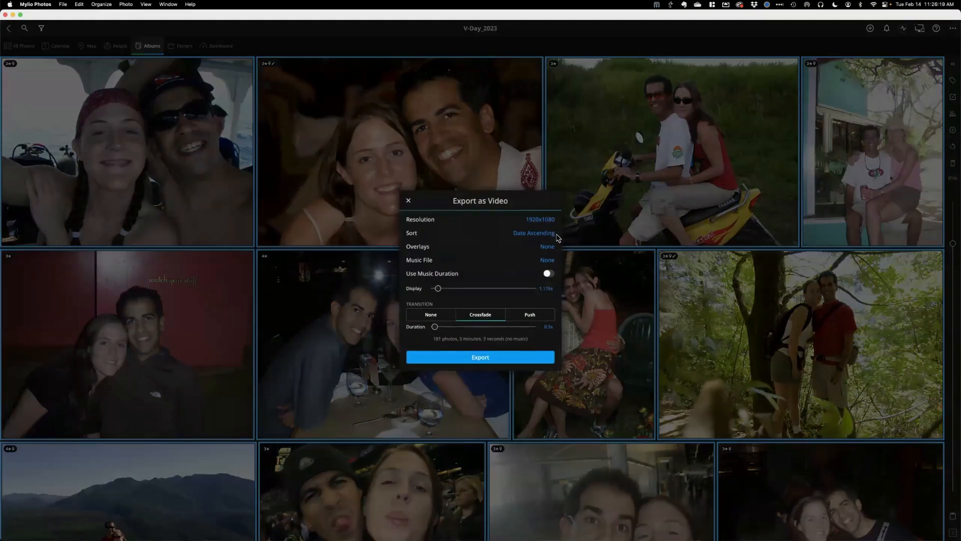
pyautogui.click(543, 224)
pyautogui.click(458, 273)
# - Export the video to the Desktop under the name VDay_Take
pyautogui.click(479, 359)
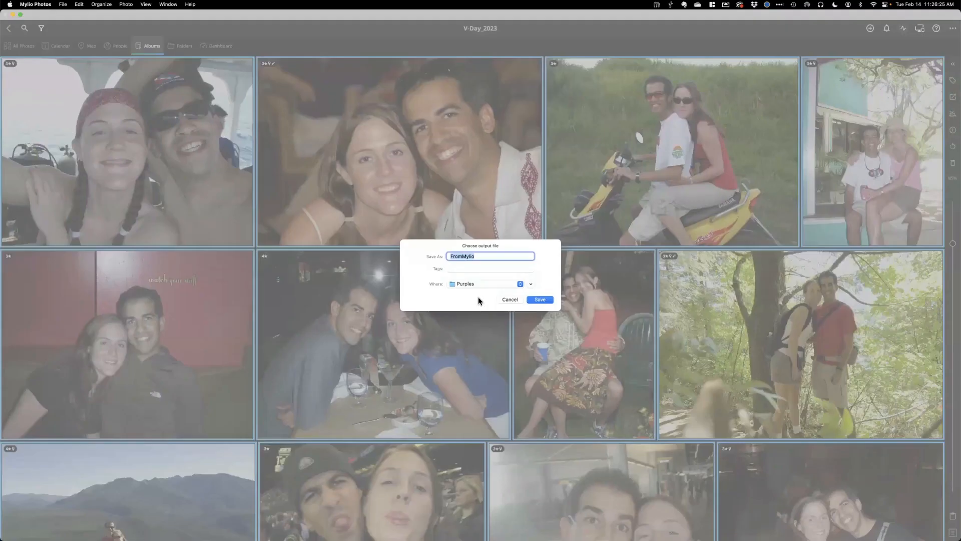
pyautogui.click(478, 284)
pyautogui.click(477, 294)
pyautogui.write('VDay_Take 2')
pyautogui.press('Return')
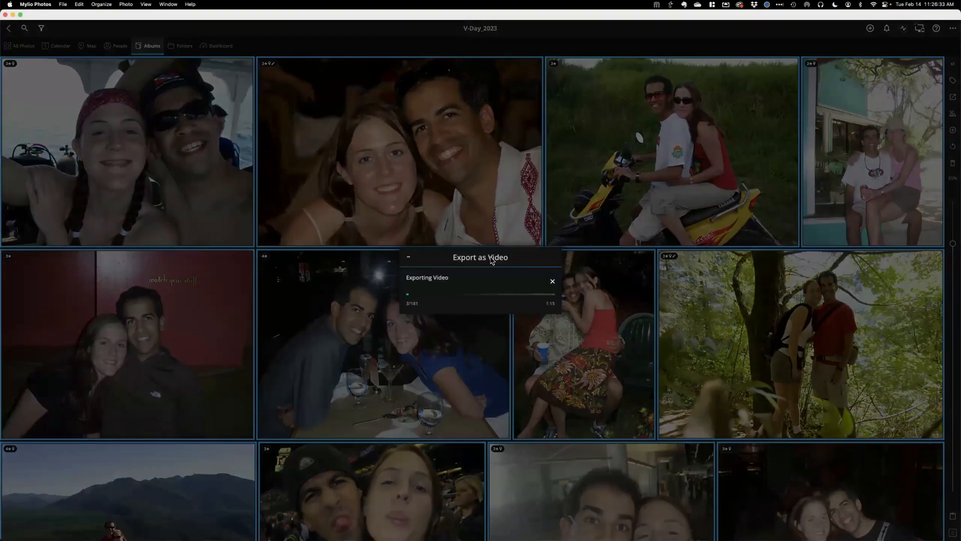
pyautogui.press('super+Tab')
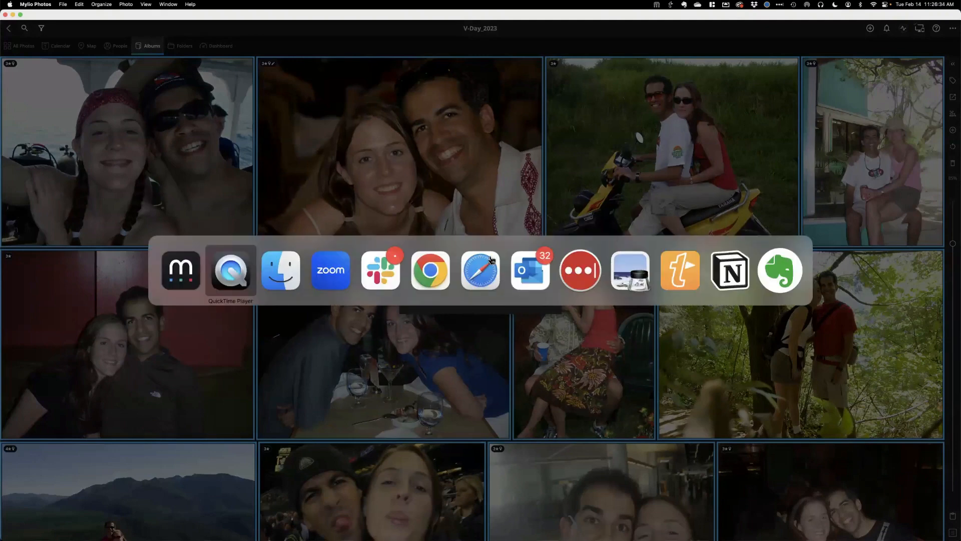
# - Let the export reach 150 of 181 photos, then switch to Finder's Desktop window
pyautogui.click(181, 268)
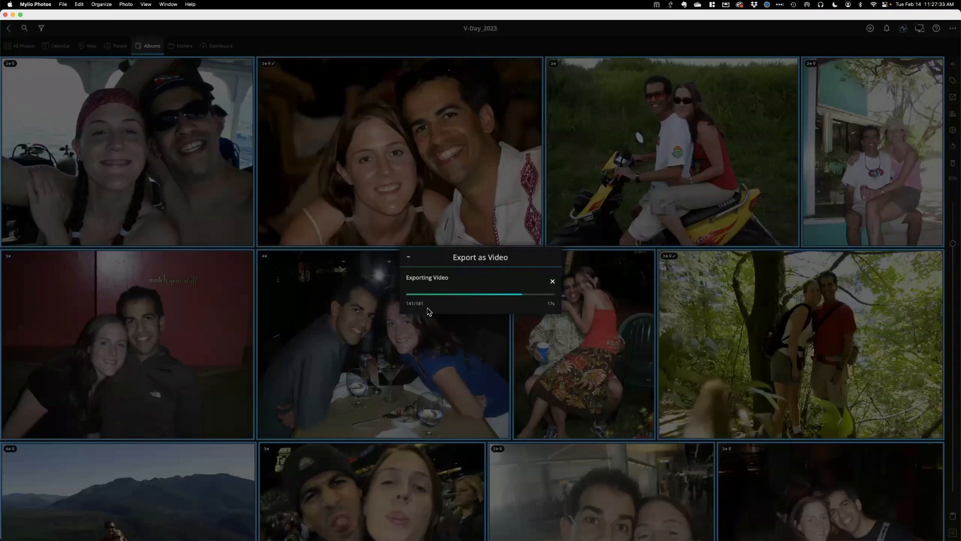
pyautogui.press('super+Tab')
pyautogui.press('super+Tab')
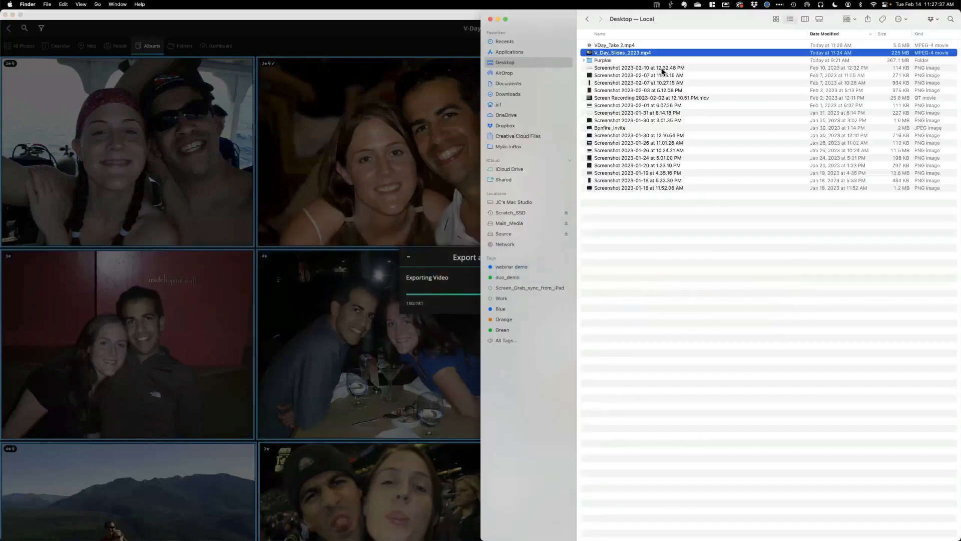
# - Move Mylio's export panel aside and open VDay_Take 2.mp4 from the Desktop in QuickTime Player
pyautogui.click(630, 46)
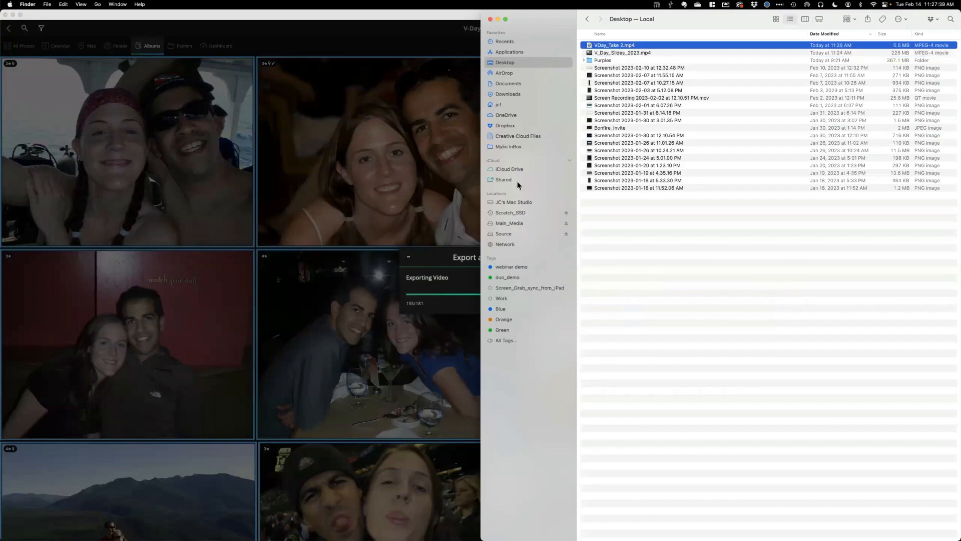
pyautogui.click(454, 257)
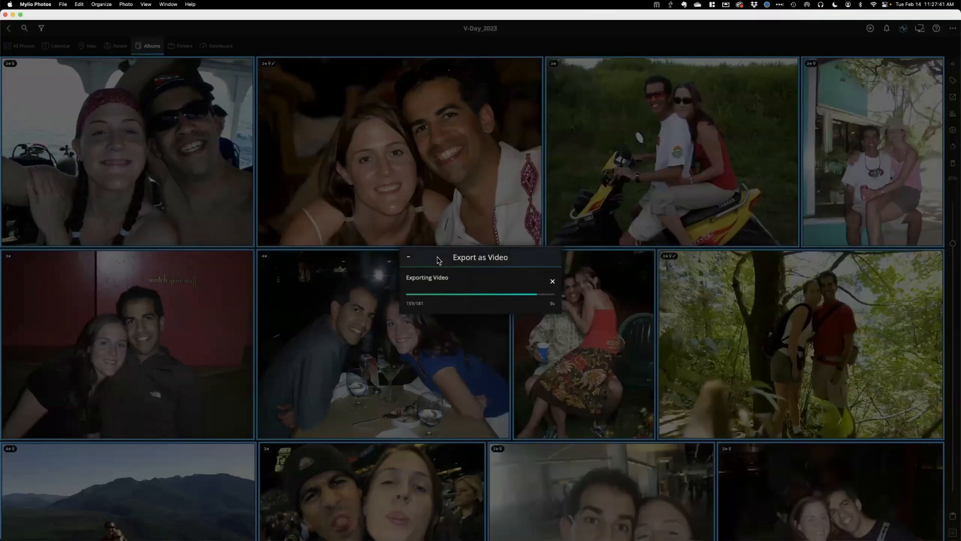
pyautogui.moveTo(418, 257); pyautogui.dragTo(229, 235)
pyautogui.press('super+Tab')
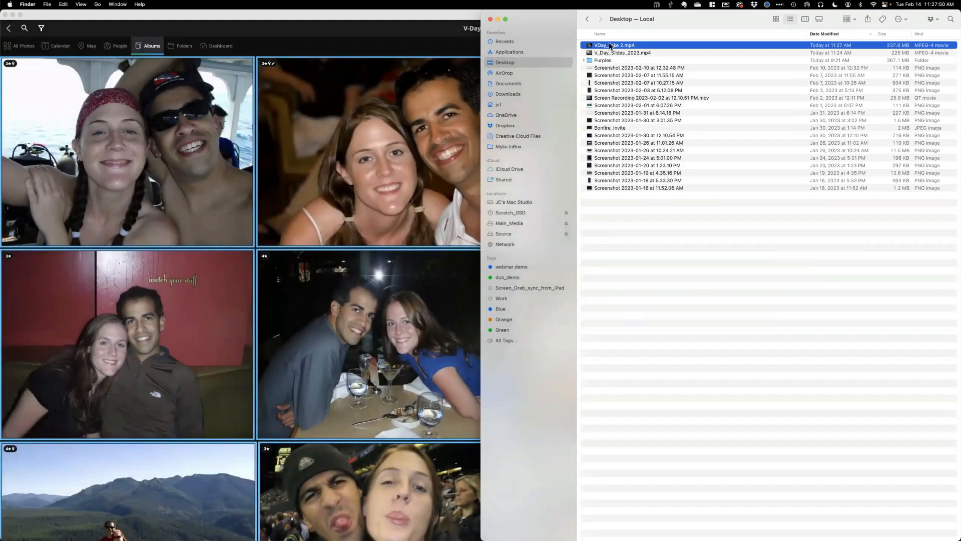
pyautogui.doubleClick(611, 46)
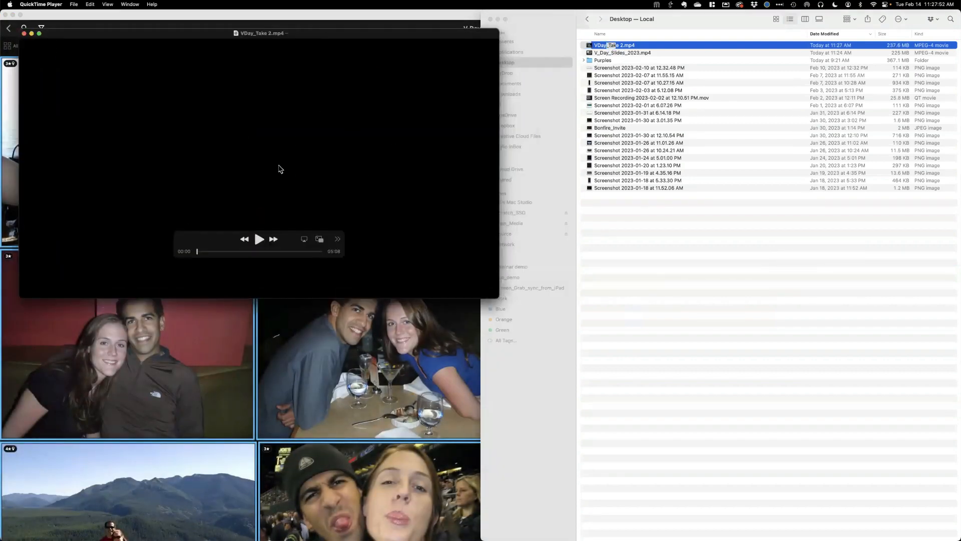
# - Play part of the VDay_Take 2 video to check crossfades, close it, and maximize Mylio Photos
pyautogui.click(259, 239)
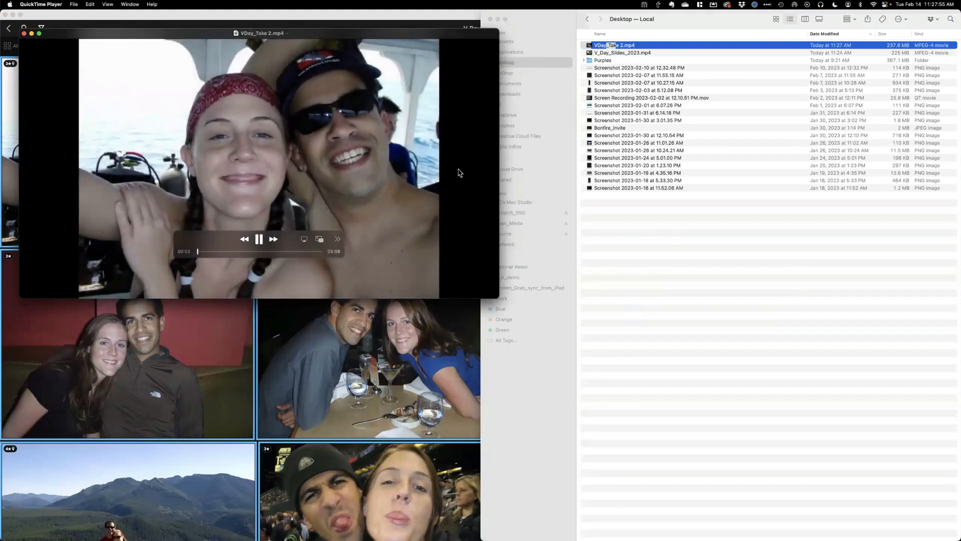
pyautogui.moveTo(430, 35); pyautogui.dragTo(610, 59)
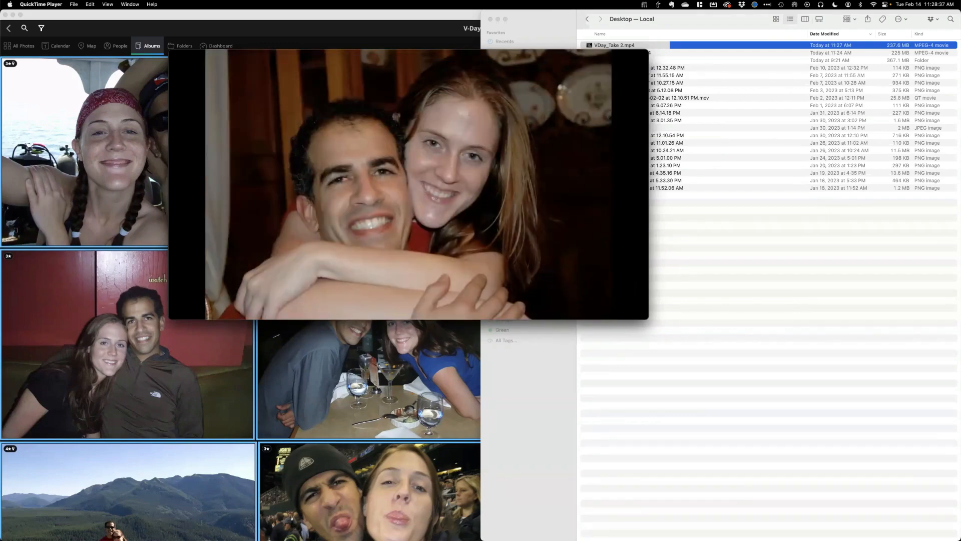
pyautogui.click(409, 261)
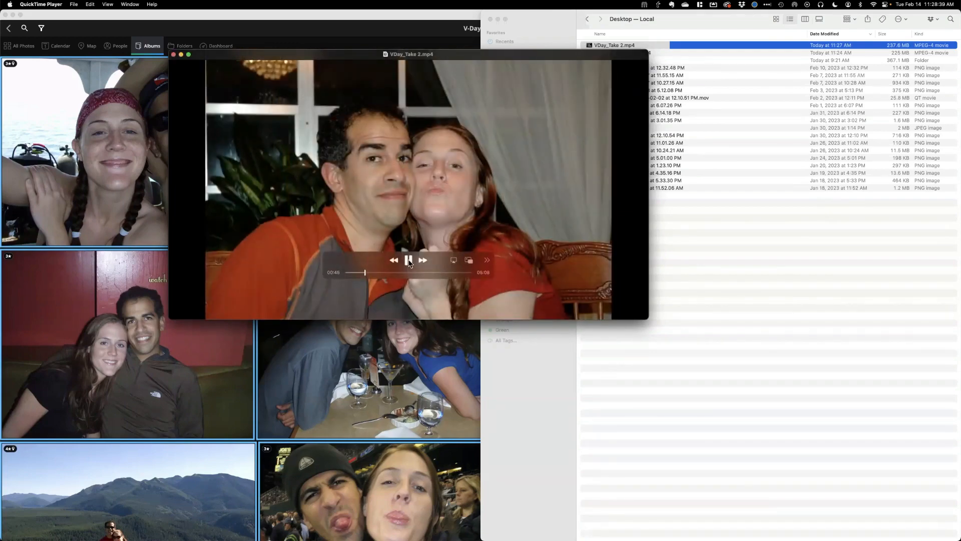
pyautogui.click(174, 55)
pyautogui.doubleClick(445, 33)
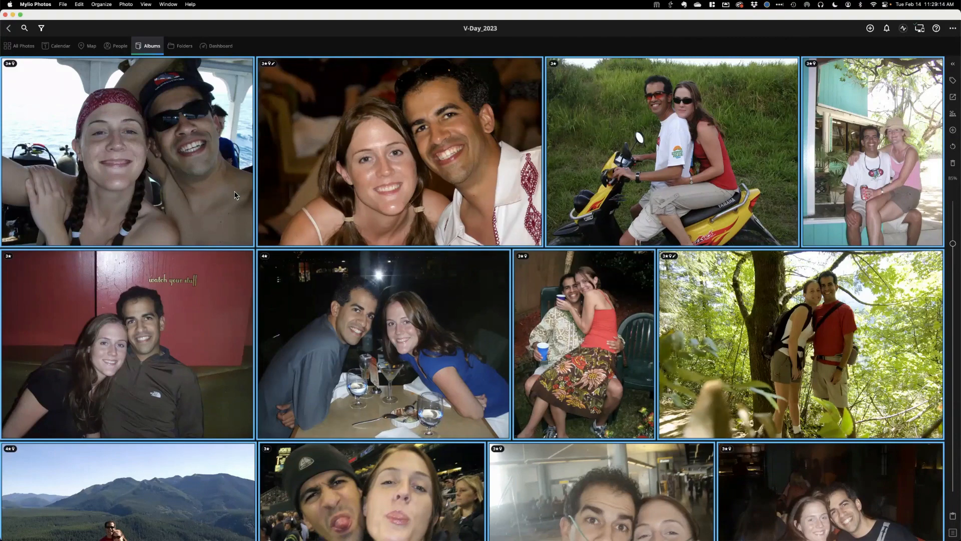
pyautogui.click(236, 195)
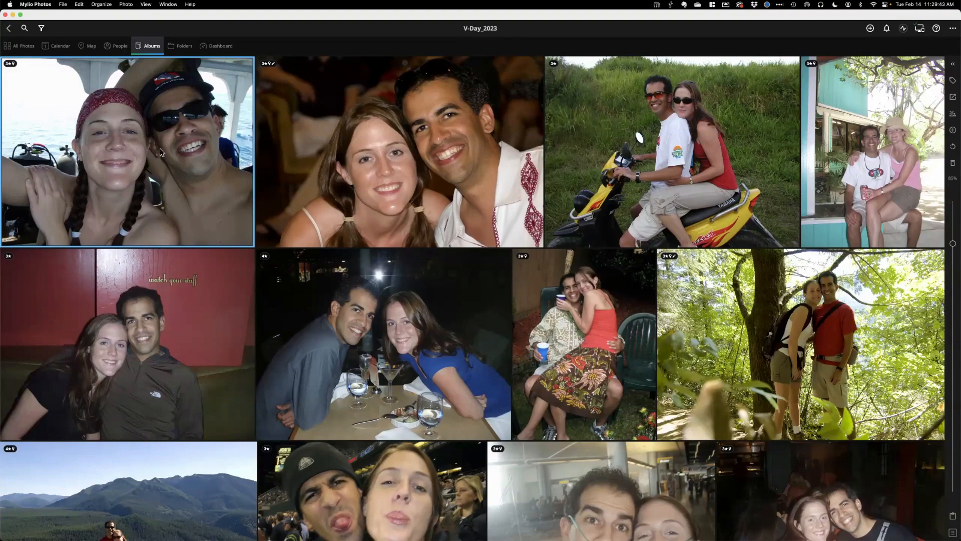
pyautogui.rightClick(161, 152)
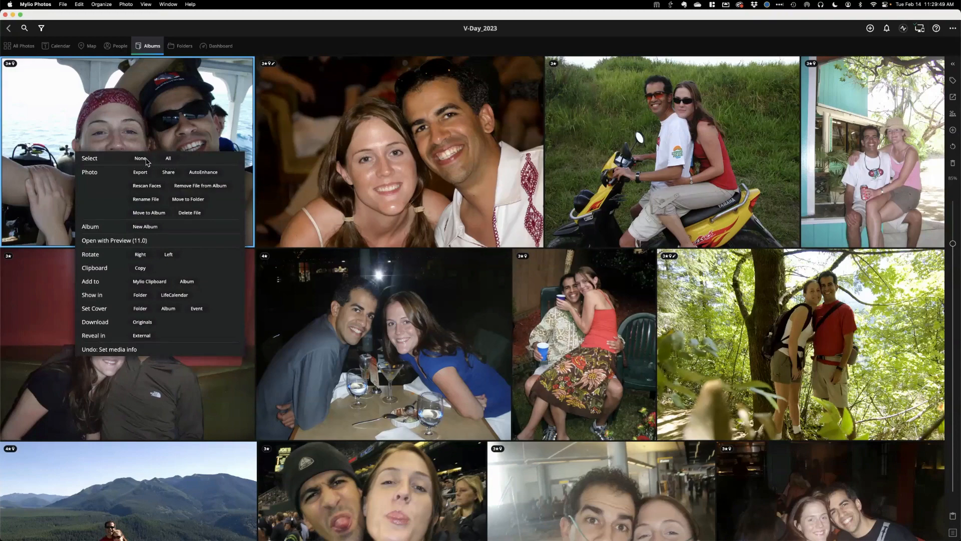
pyautogui.rightClick(181, 143)
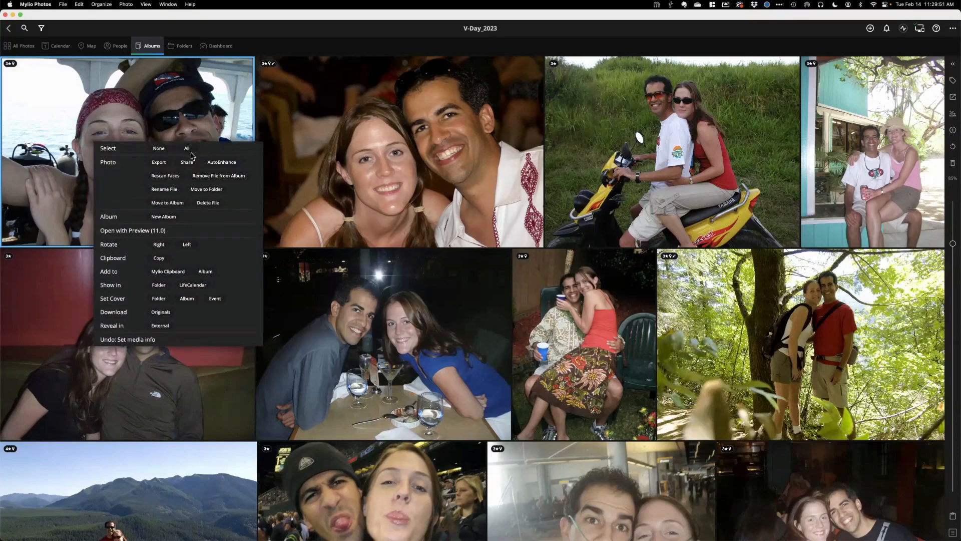
pyautogui.click(197, 138)
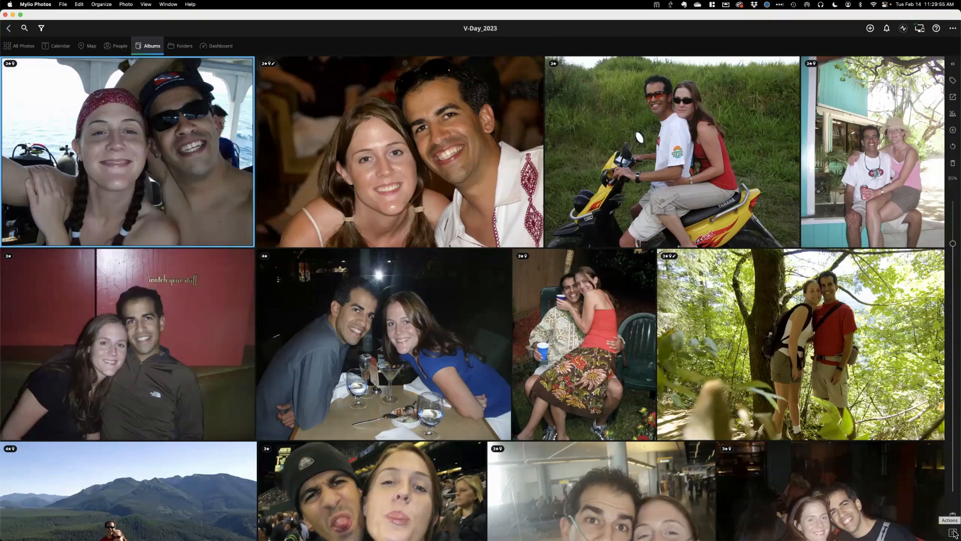
pyautogui.click(954, 533)
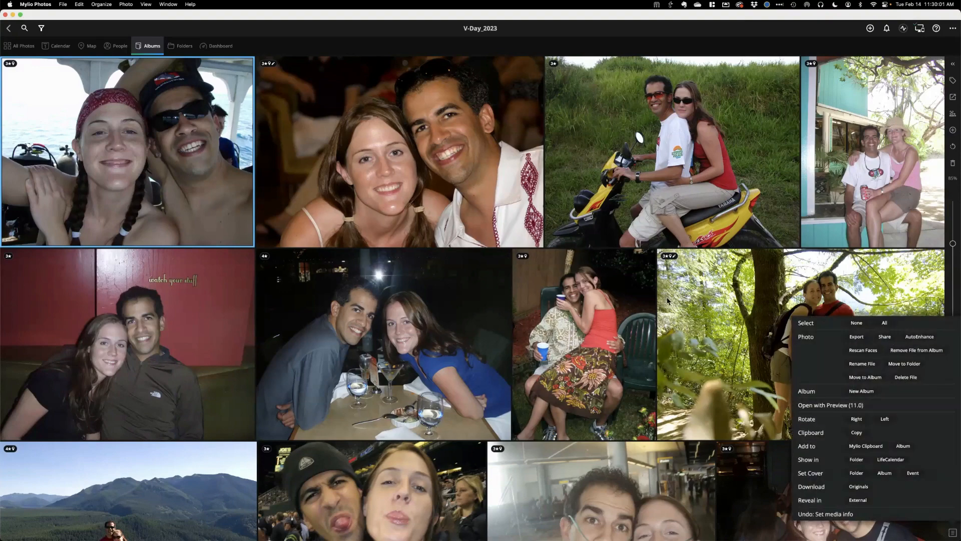
pyautogui.click(571, 301)
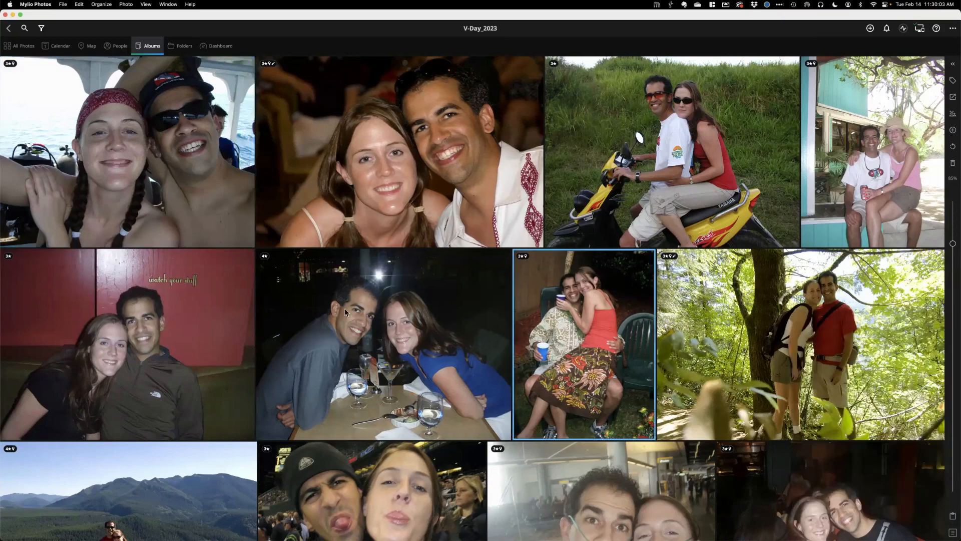
pyautogui.click(204, 222)
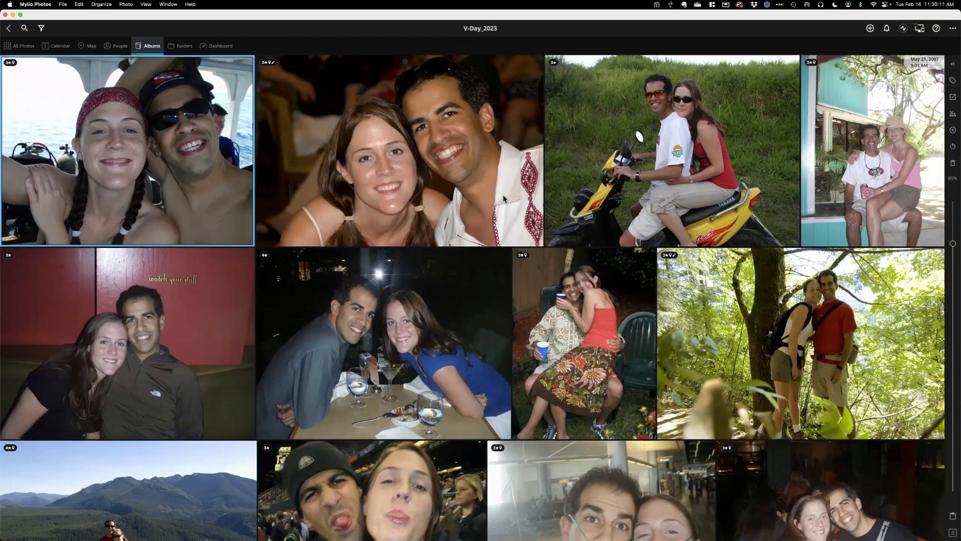
pyautogui.scroll(-3, 504, 199)
pyautogui.scroll(-9, 504, 199)
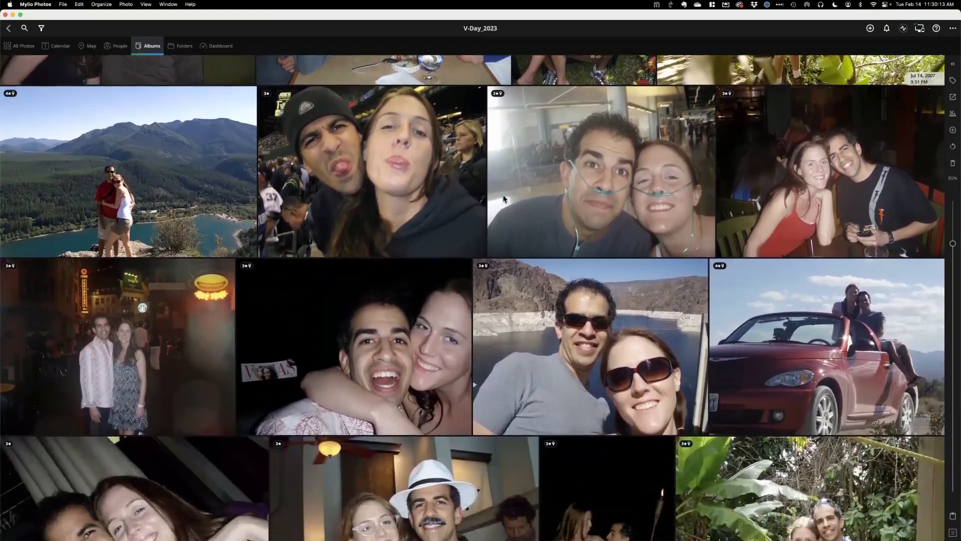
pyautogui.scroll(-10, 504, 198)
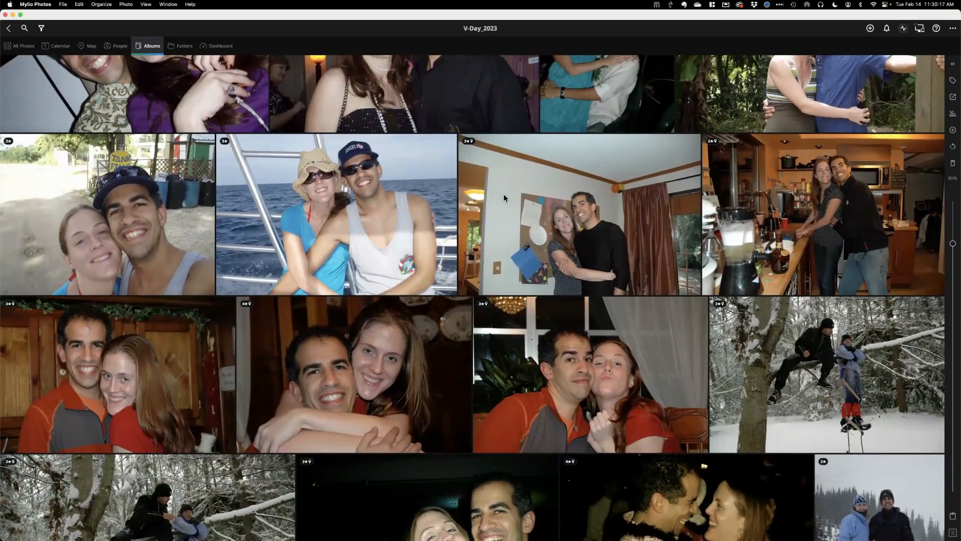
pyautogui.scroll(-5, 503, 198)
pyautogui.scroll(-7, 505, 198)
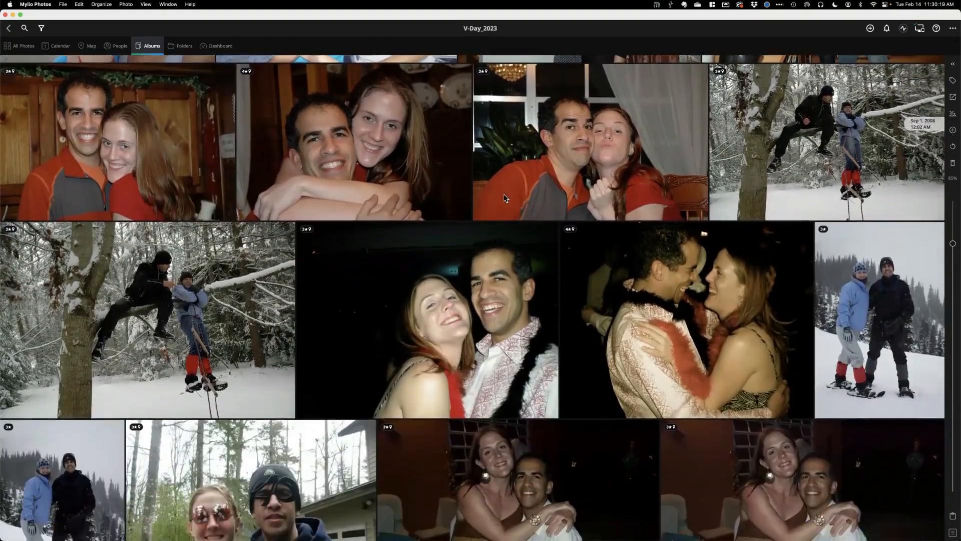
pyautogui.scroll(-14, 504, 198)
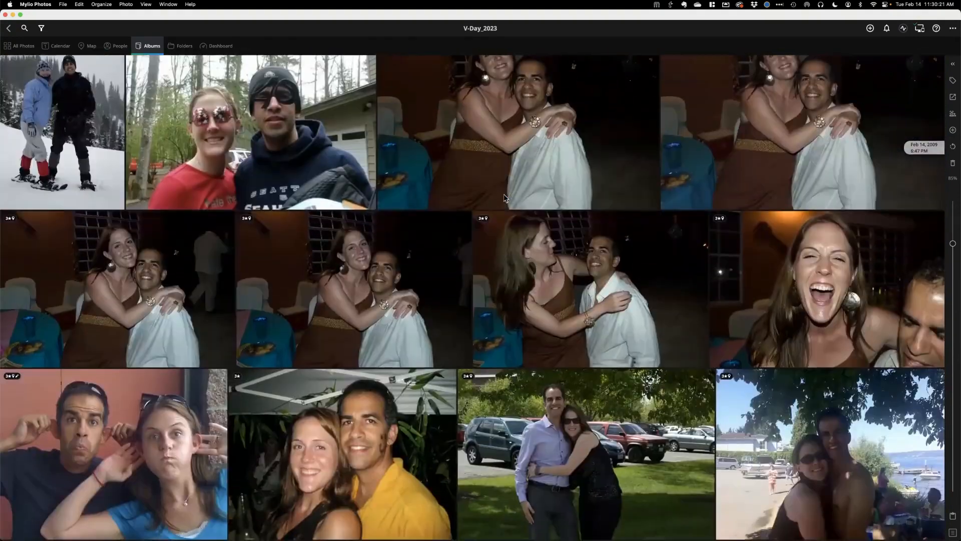
pyautogui.scroll(-7, 504, 198)
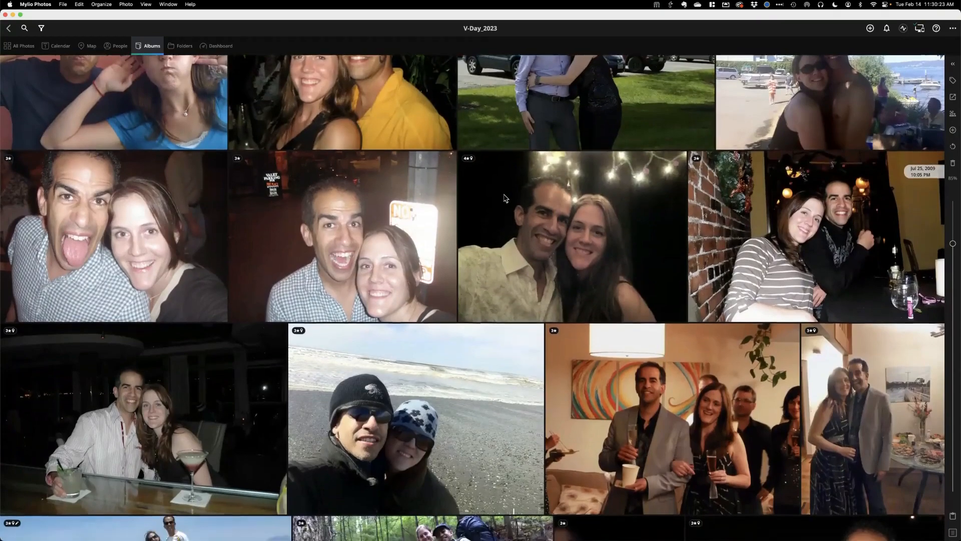
pyautogui.scroll(-9, 505, 199)
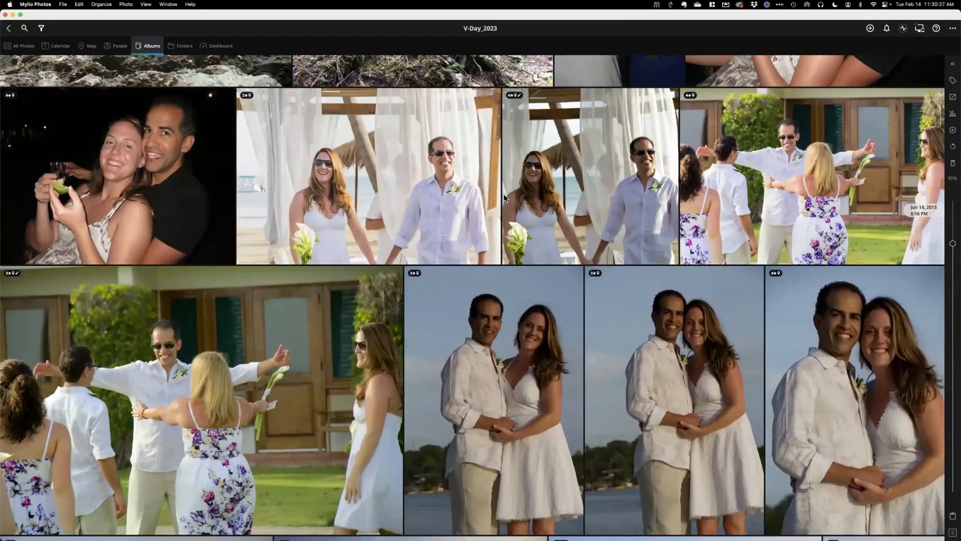
pyautogui.scroll(10, 504, 194)
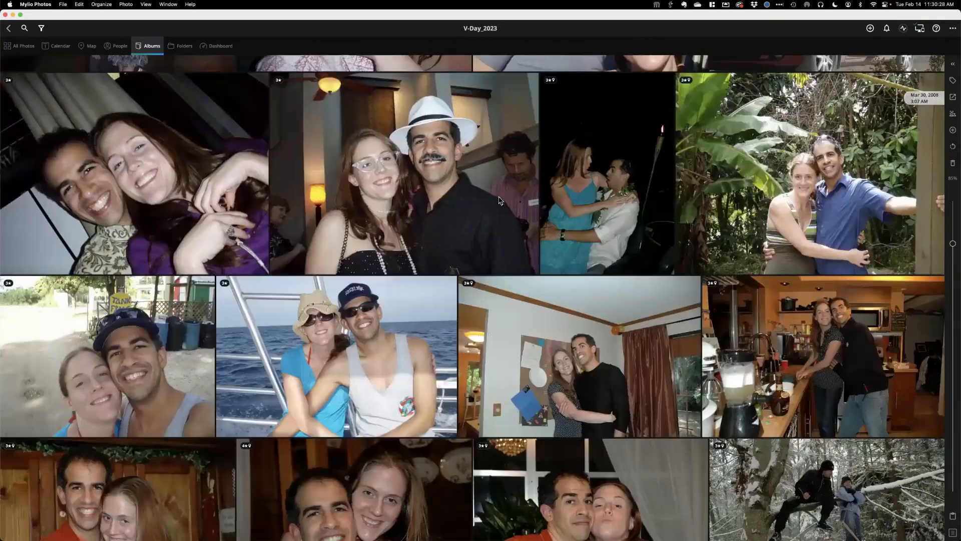
pyautogui.scroll(5, 499, 200)
# - Open the boat selfie, advance two photos to Jul 1, 2007 P7010096, and show its Edit adjustments
pyautogui.doubleClick(121, 180)
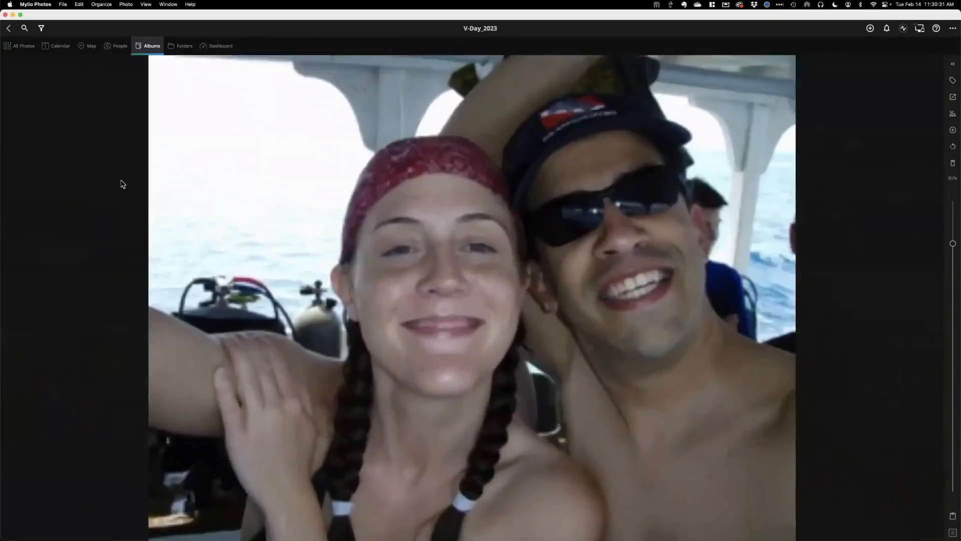
pyautogui.press('Right')
pyautogui.press('Right')
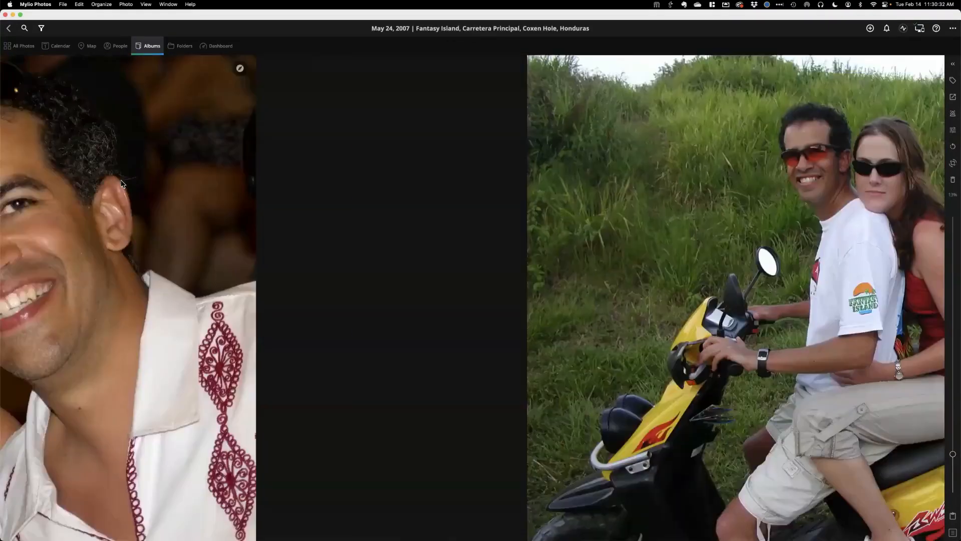
pyautogui.press('Right')
pyautogui.press('Right')
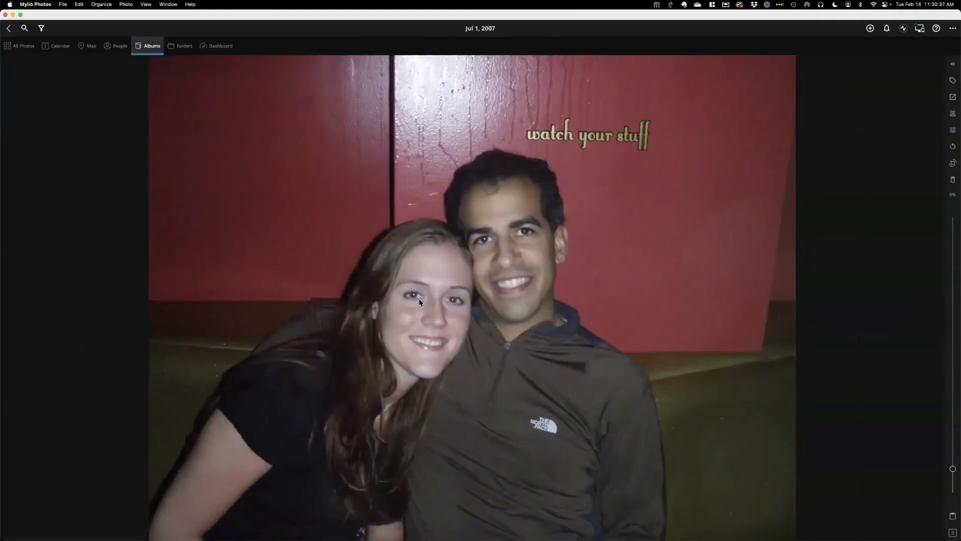
pyautogui.click(954, 65)
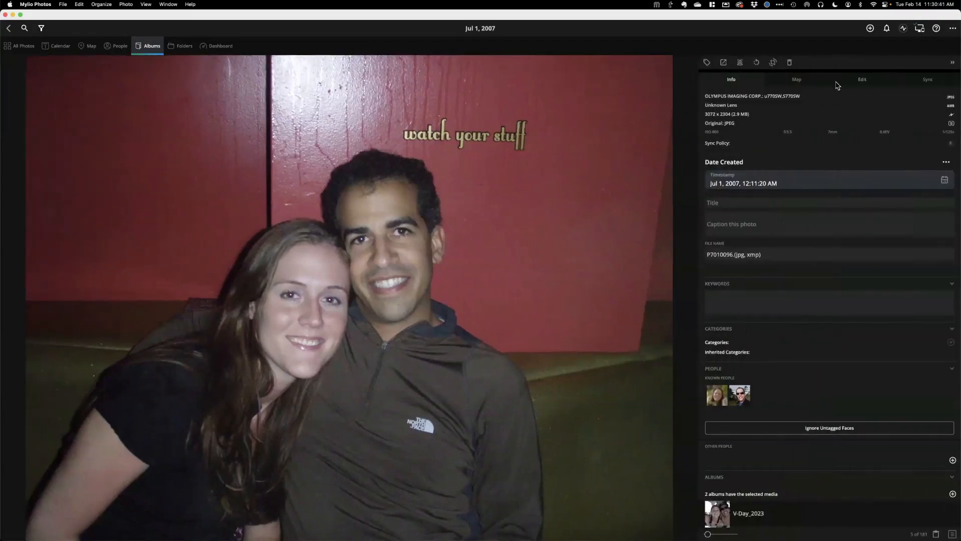
pyautogui.click(861, 82)
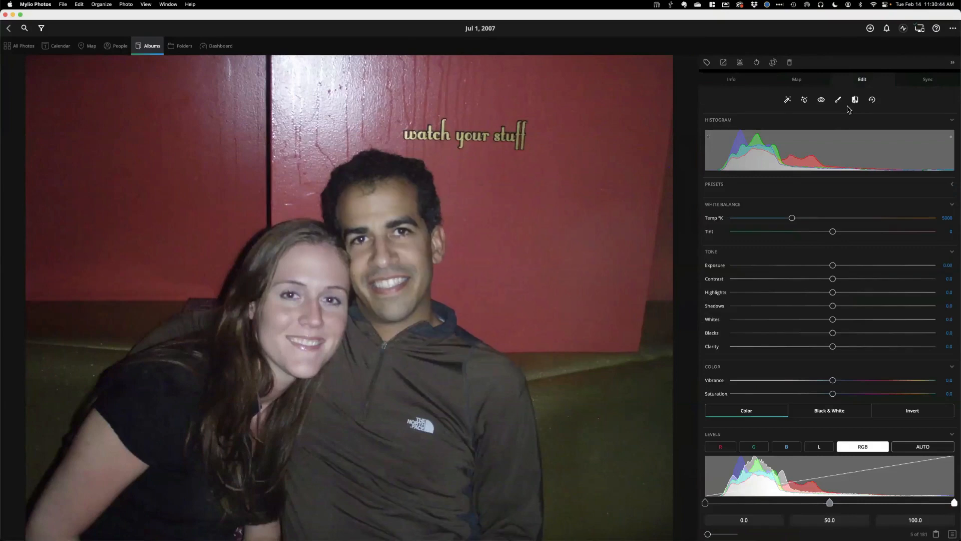
# - Start red-eye removal, zoom into the couple's faces, and shrink the correction radius
pyautogui.click(821, 100)
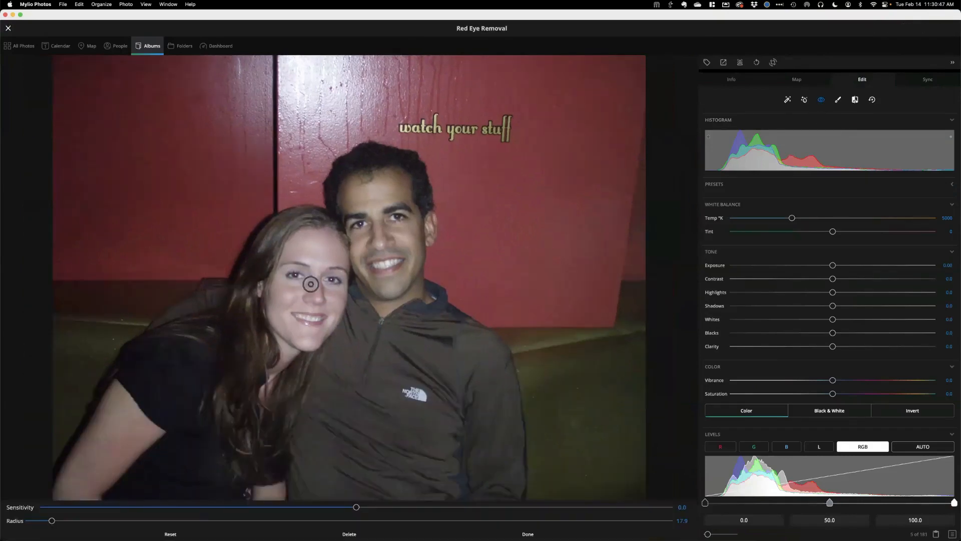
pyautogui.moveTo(707, 534); pyautogui.dragTo(721, 533)
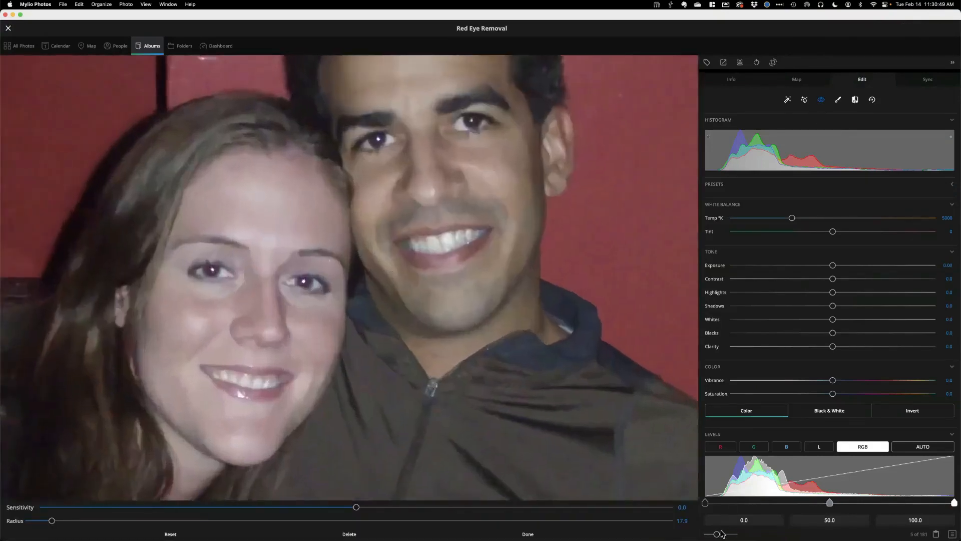
pyautogui.hscroll(-5, 306, 401)
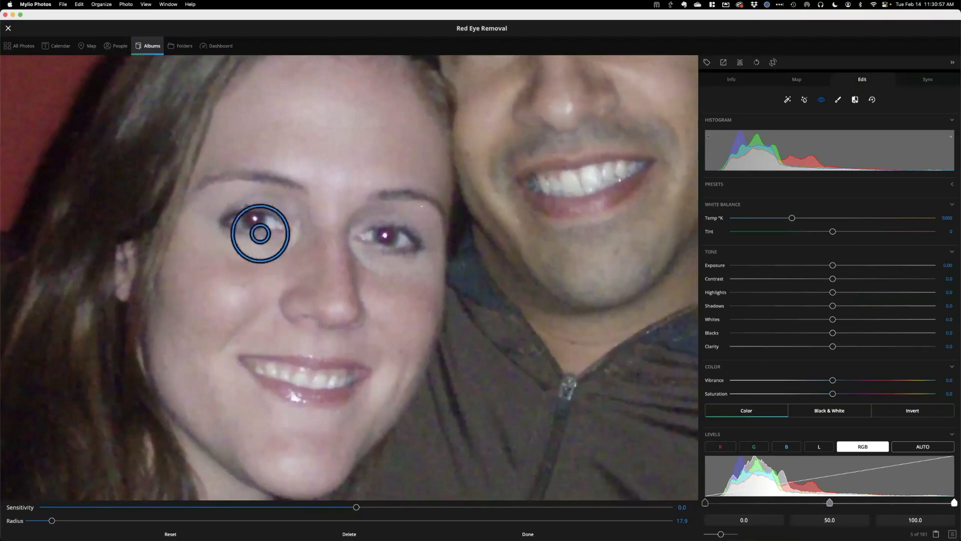
pyautogui.moveTo(52, 521); pyautogui.dragTo(44, 521)
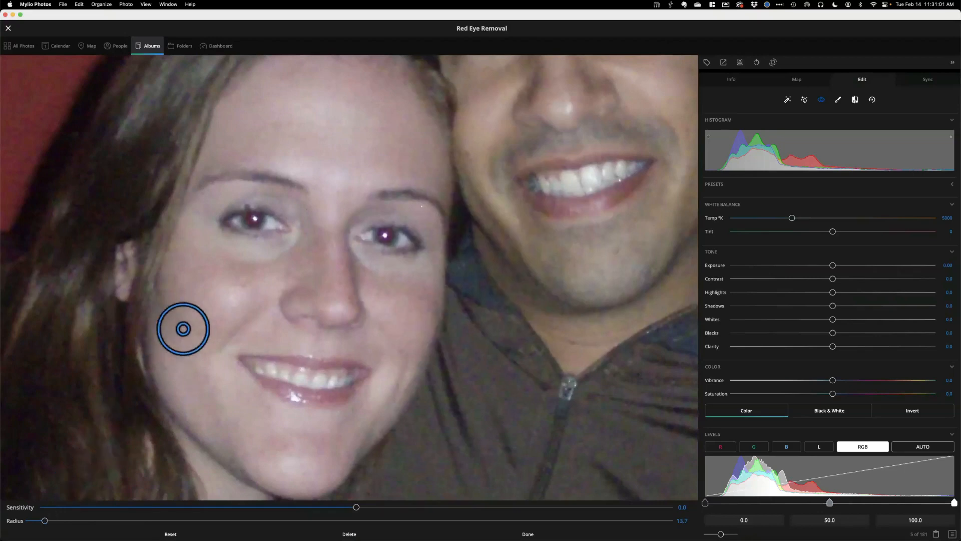
# - Correct both of the woman's eyes, raise sensitivity to 0.3, and apply the fix
pyautogui.click(253, 219)
pyautogui.click(383, 236)
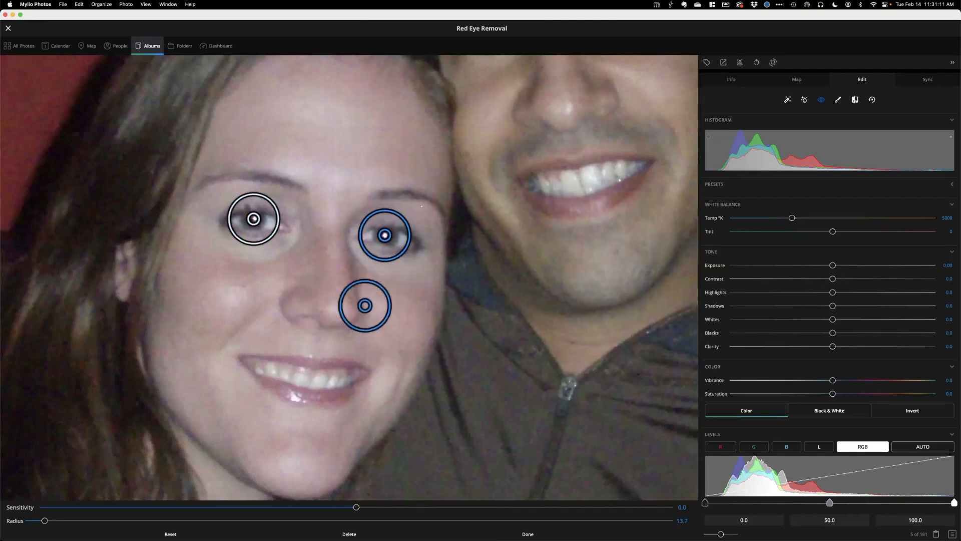
pyautogui.moveTo(356, 507)
pyautogui.mouseDown()
pyautogui.moveTo(510, 519)
pyautogui.moveTo(182, 502)
pyautogui.moveTo(376, 529)
pyautogui.moveTo(356, 529)
pyautogui.mouseUp()
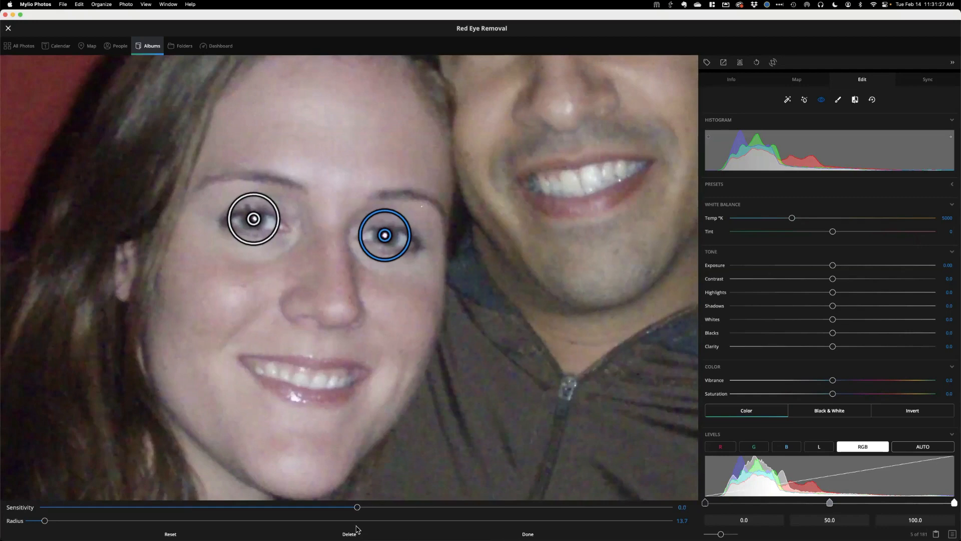
pyautogui.click(525, 533)
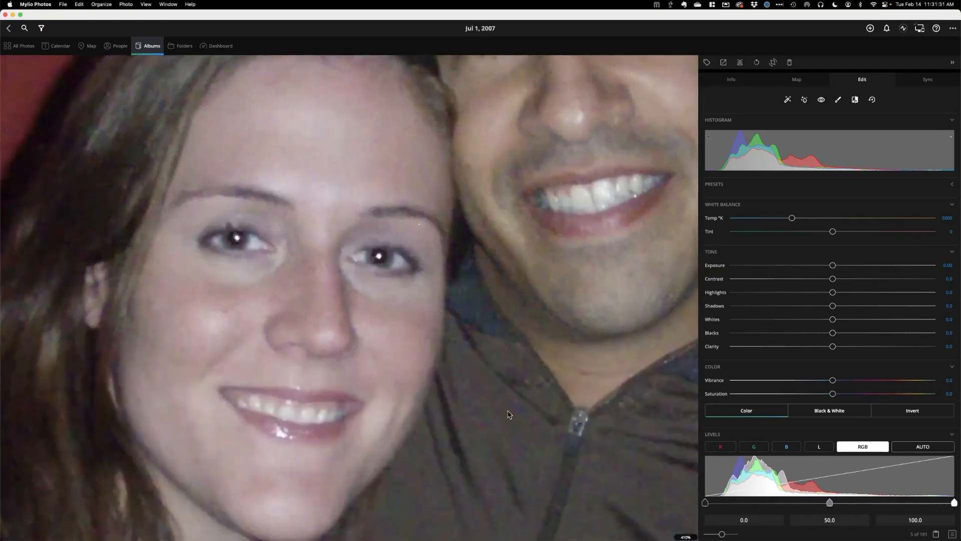
# - Fit the photo back in view and move on to the dinner photo
pyautogui.scroll(-5, 359, 296)
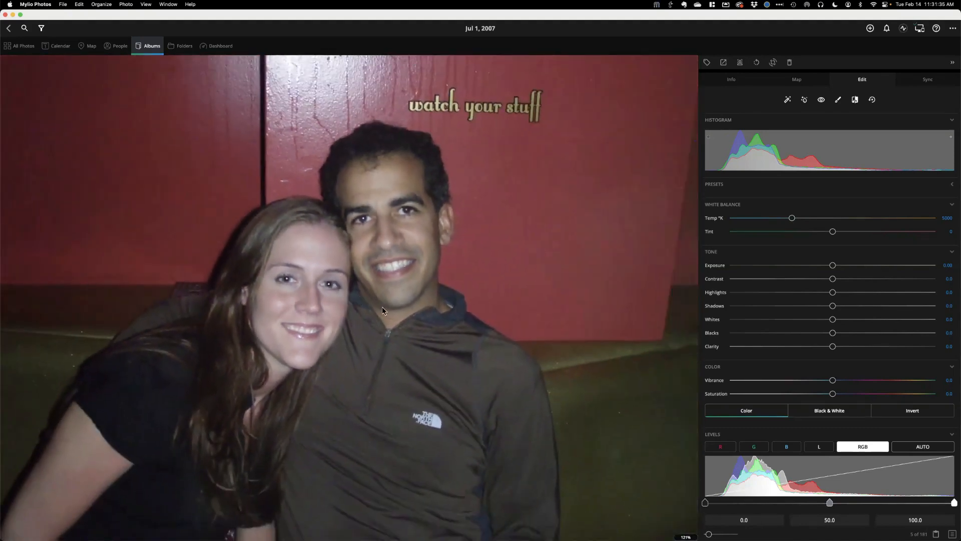
pyautogui.doubleClick(466, 314)
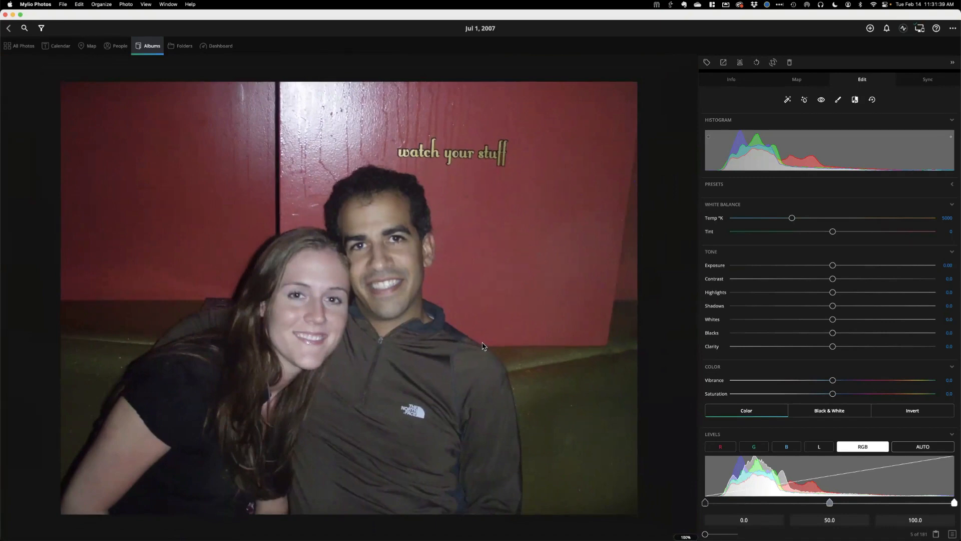
pyautogui.press('Right')
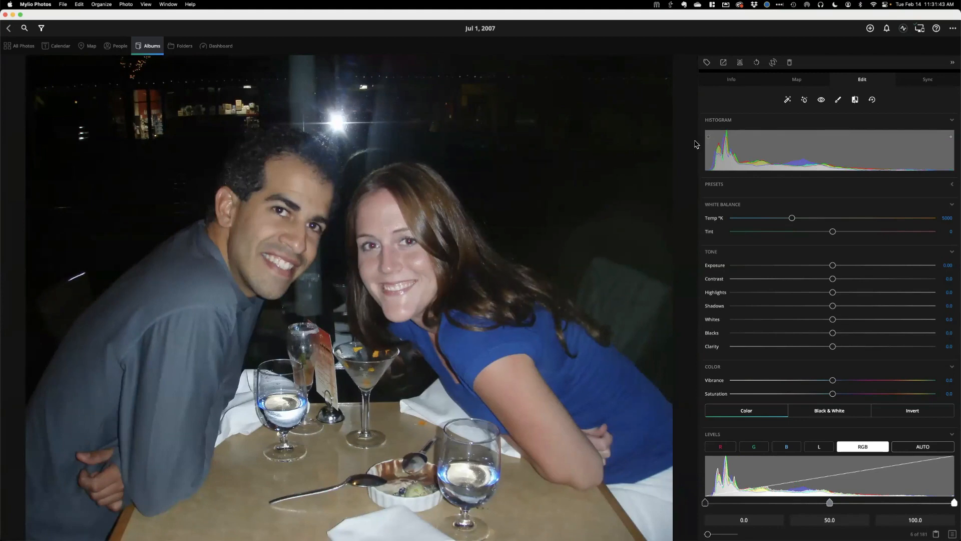
# - Apply red-eye removal at radius 14.2 to the woman's eyes in the dinner photo
pyautogui.click(821, 99)
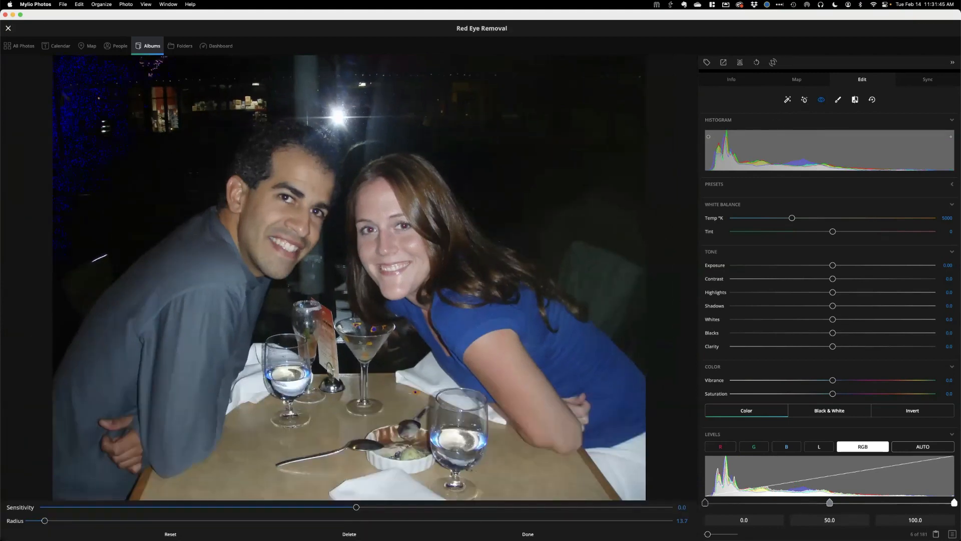
pyautogui.scroll(5, 396, 218)
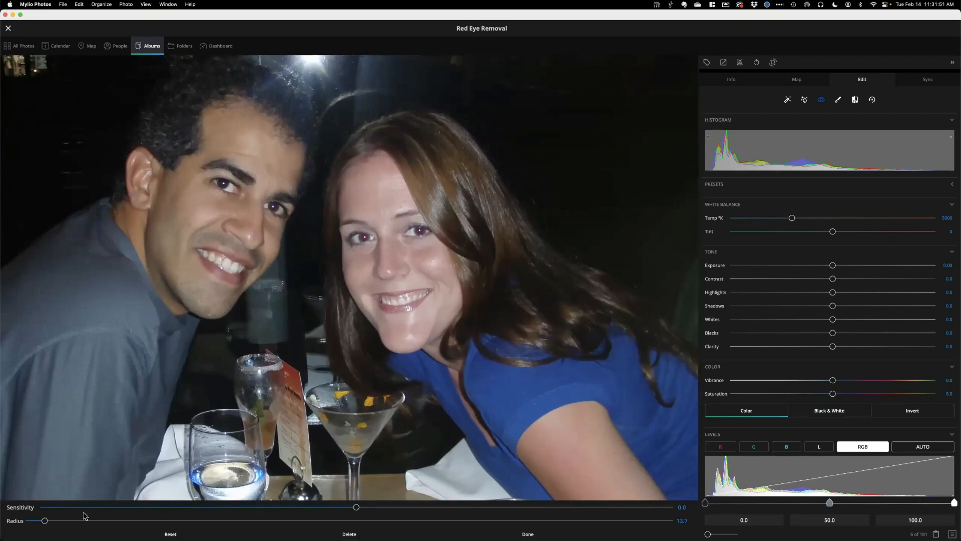
pyautogui.moveTo(45, 520); pyautogui.dragTo(46, 521)
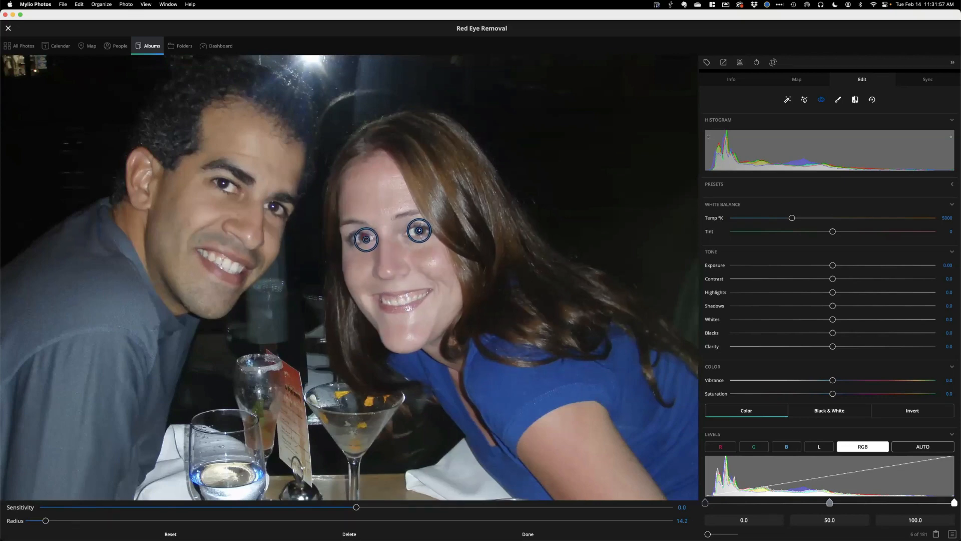
pyautogui.click(419, 231)
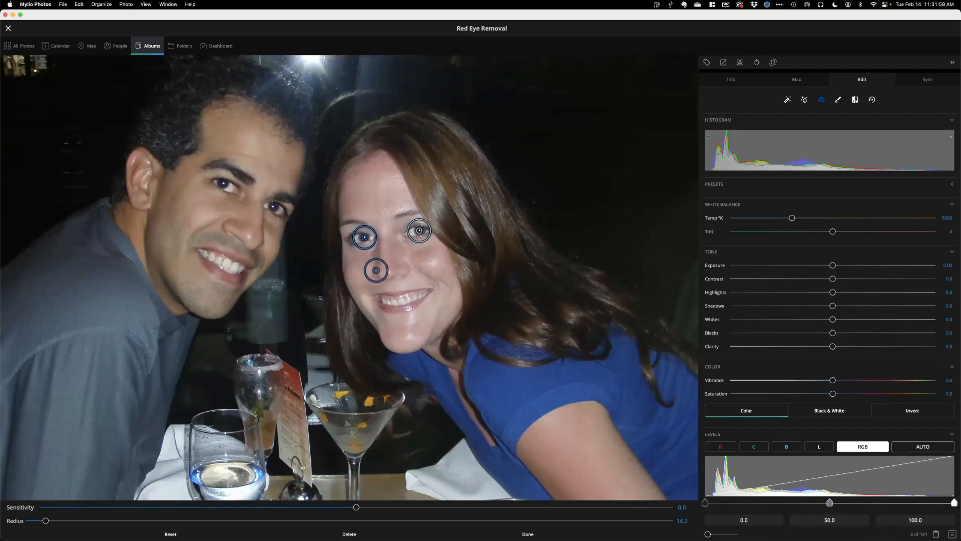
pyautogui.click(528, 534)
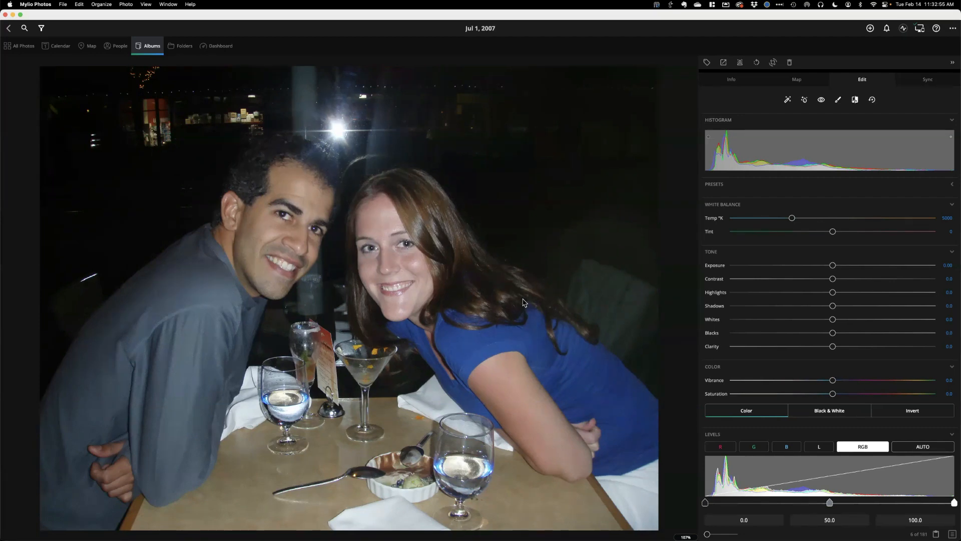
# - Go from the album overview into Basement, then into the Before/After album
pyautogui.click(151, 53)
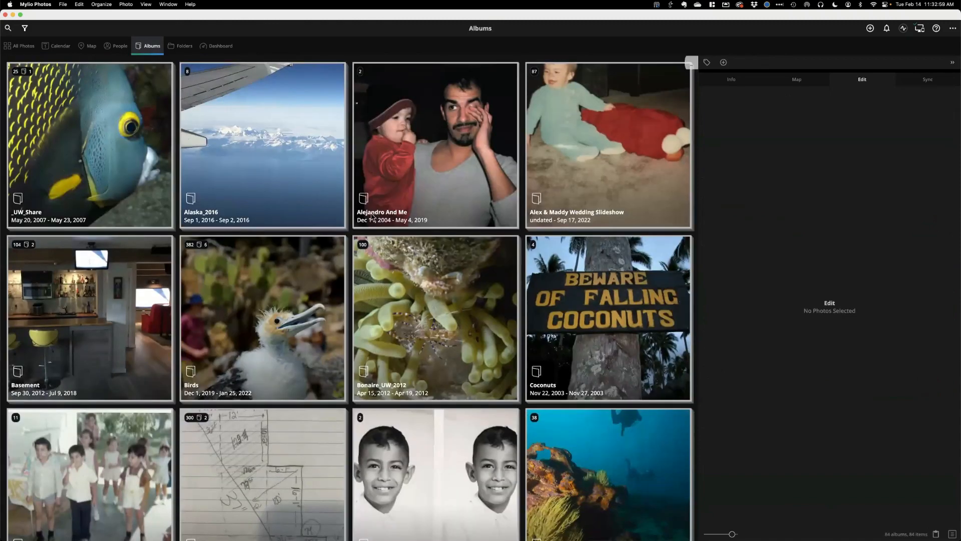
pyautogui.click(106, 321)
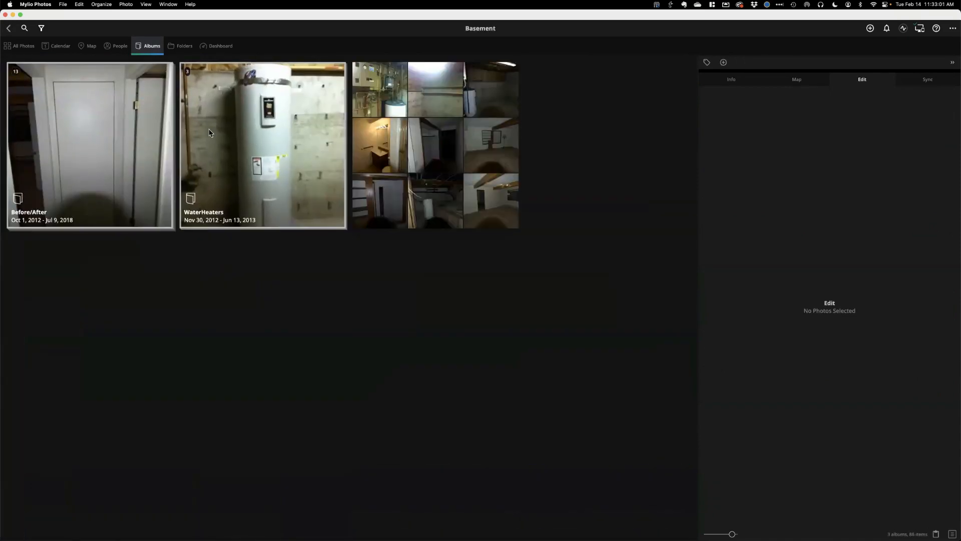
pyautogui.click(83, 172)
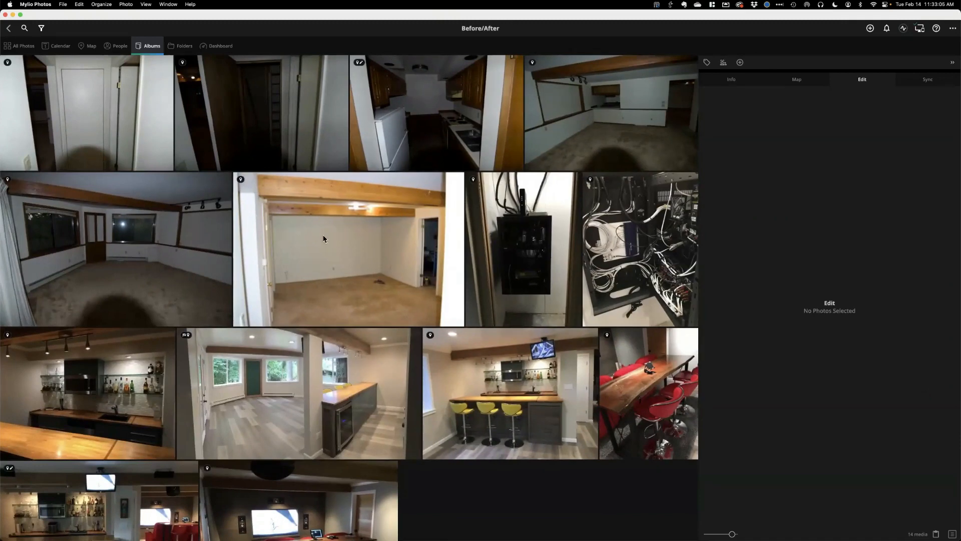
# - Set the album's sort order to Manual and view its first photos full-size
pyautogui.click(952, 28)
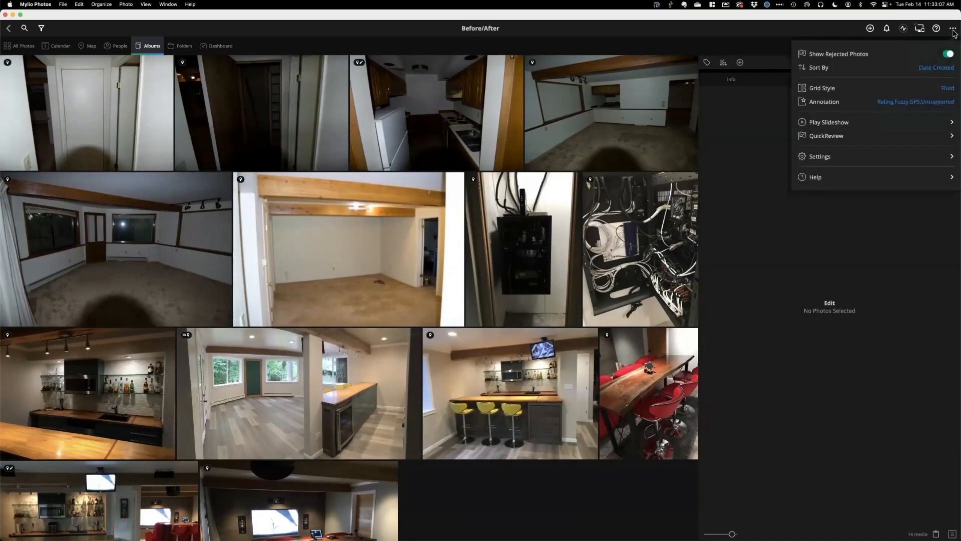
pyautogui.click(939, 69)
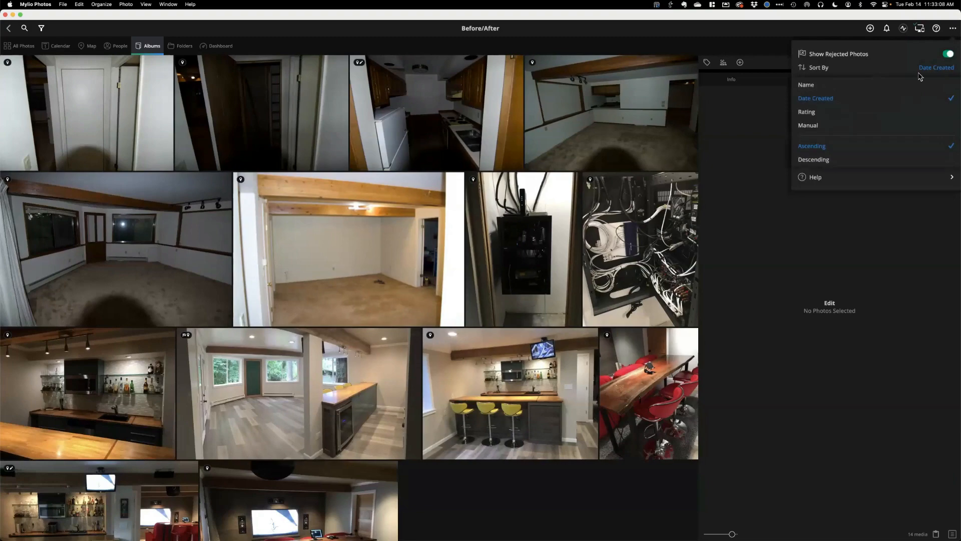
pyautogui.click(809, 125)
pyautogui.doubleClick(98, 145)
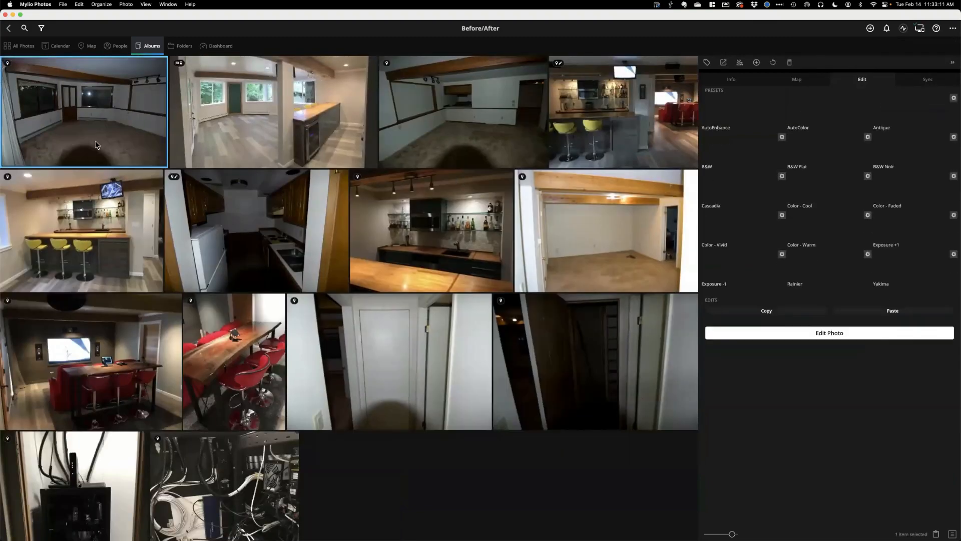
pyautogui.press('Right')
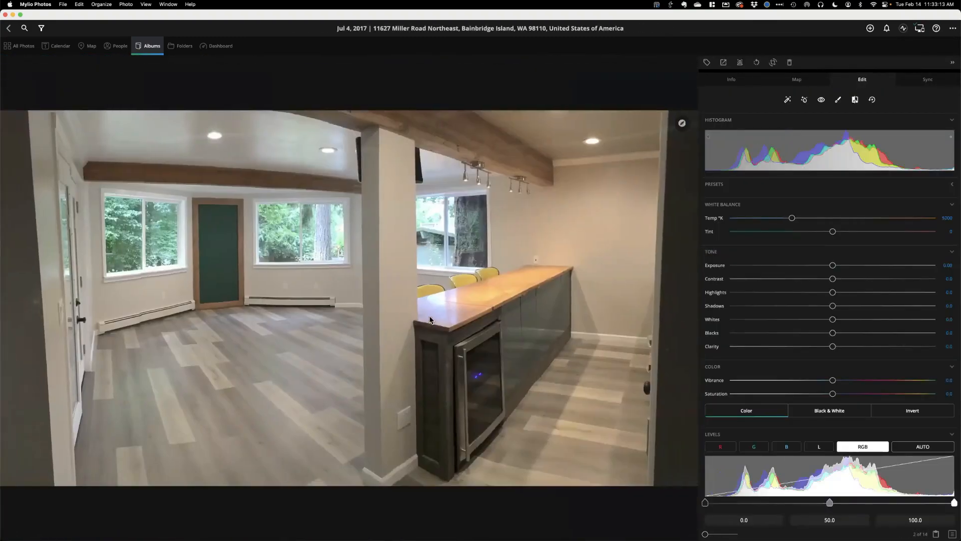
# - Flip back and forth between the old Basement Den photo and the renovated room photo
pyautogui.press('Left')
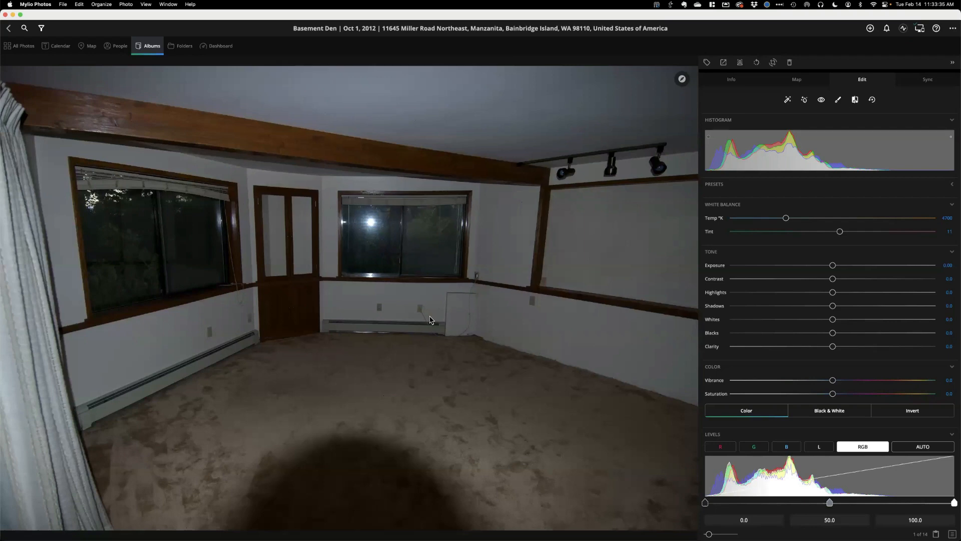
pyautogui.press('Right')
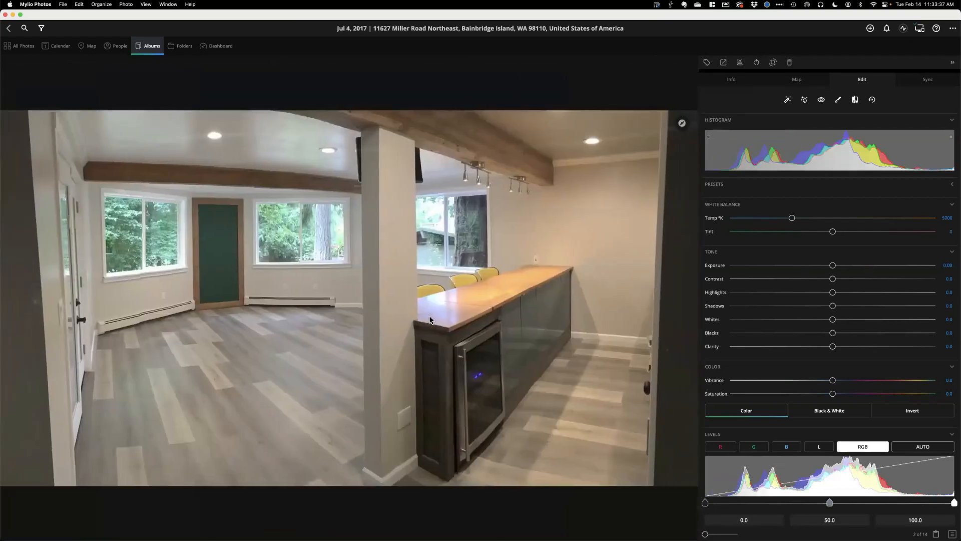
pyautogui.press('Left')
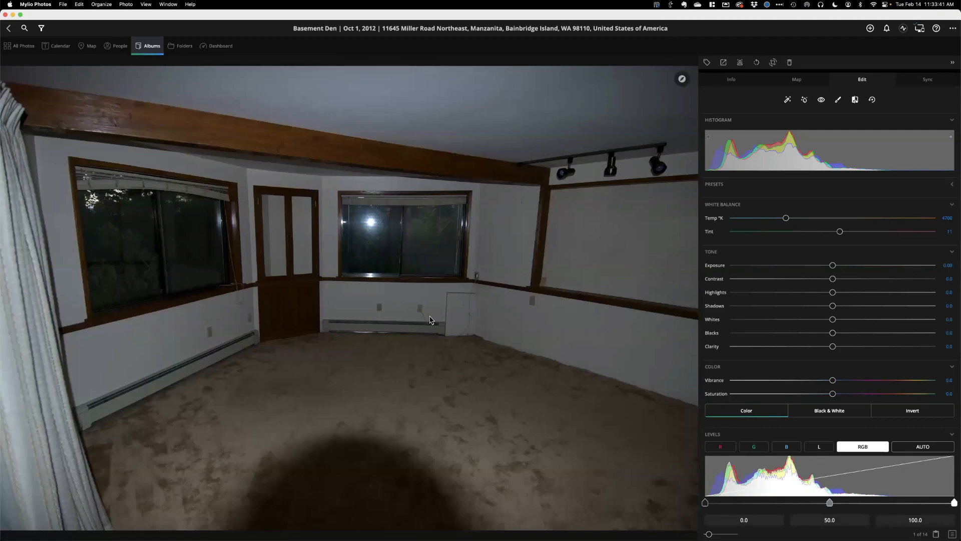
pyautogui.press('Right')
pyautogui.press('Left')
pyautogui.press('Right')
pyautogui.press('Left')
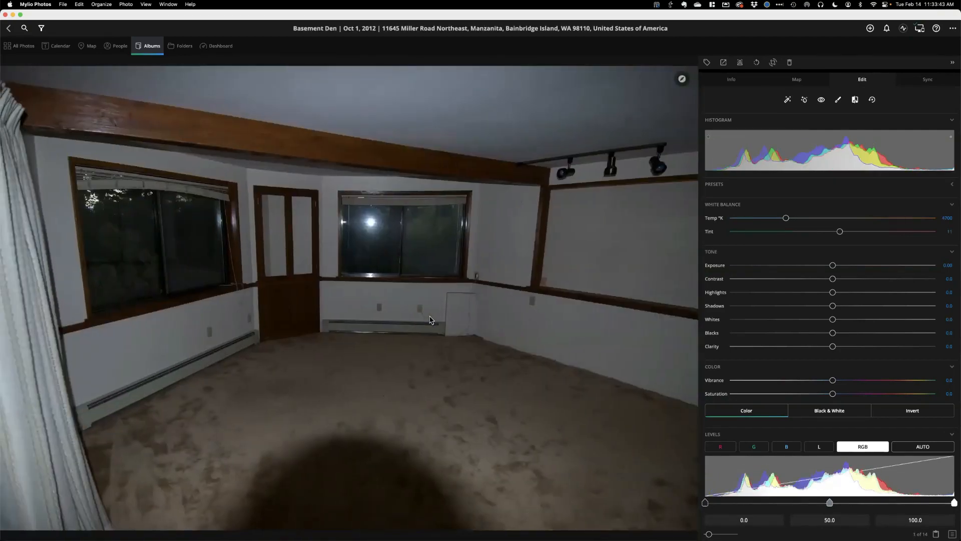
# - Return to the Before/After grid and confirm its sort order is Manual
pyautogui.click(953, 29)
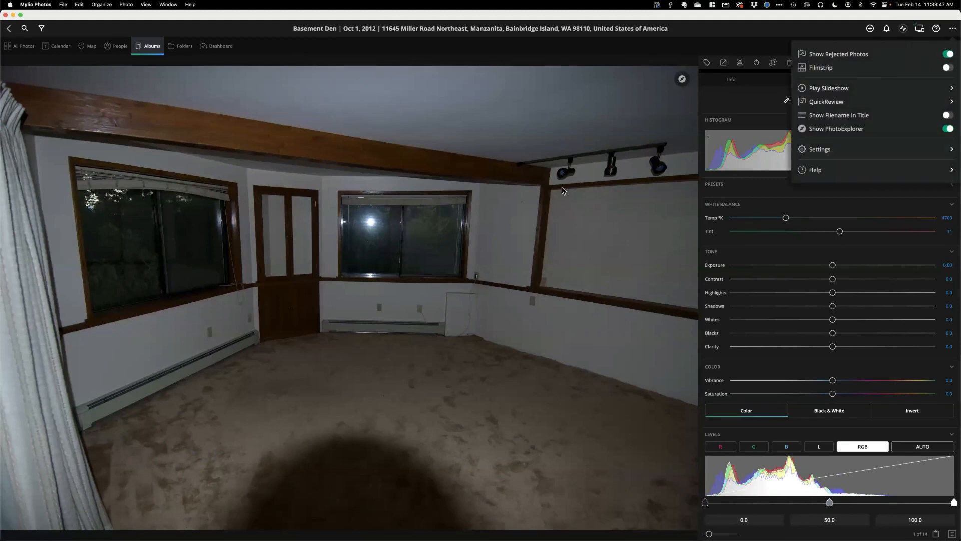
pyautogui.click(562, 190)
pyautogui.click(9, 28)
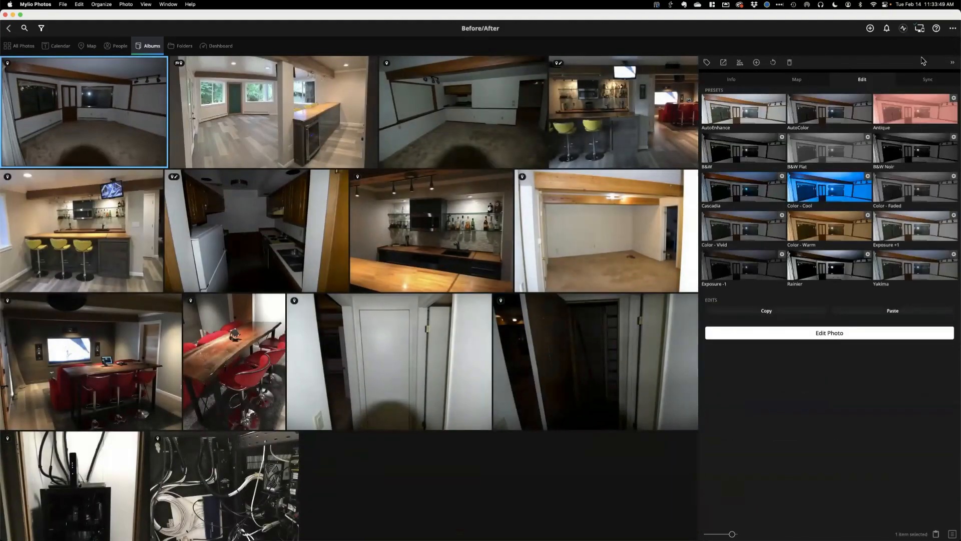
pyautogui.click(953, 28)
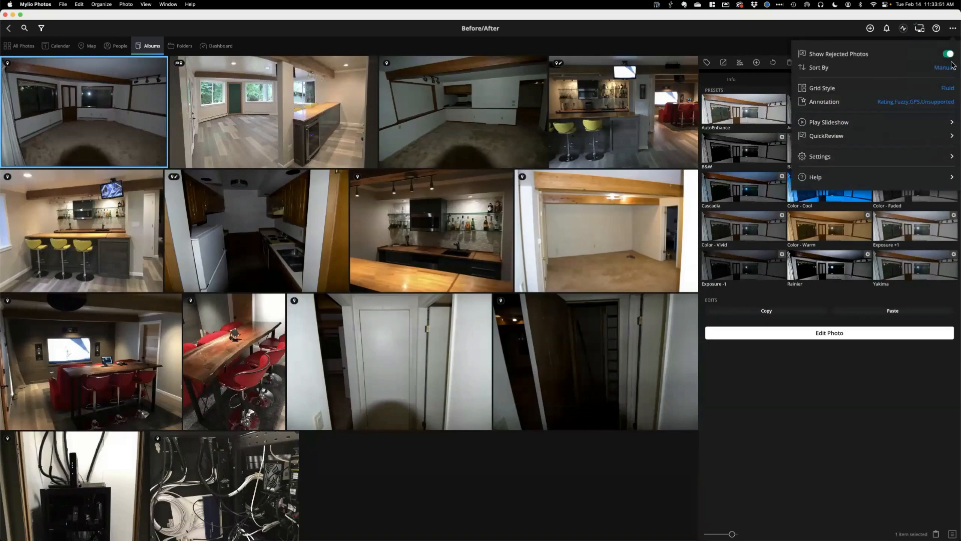
pyautogui.click(127, 130)
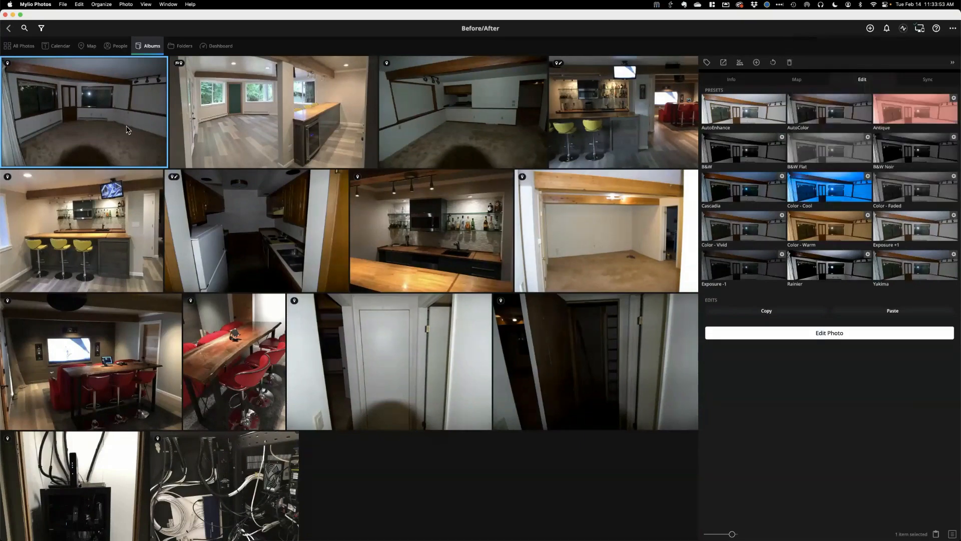
# - Reopen the first photo, recompare it with the renovated second photo, then exit to the grid
pyautogui.doubleClick(120, 150)
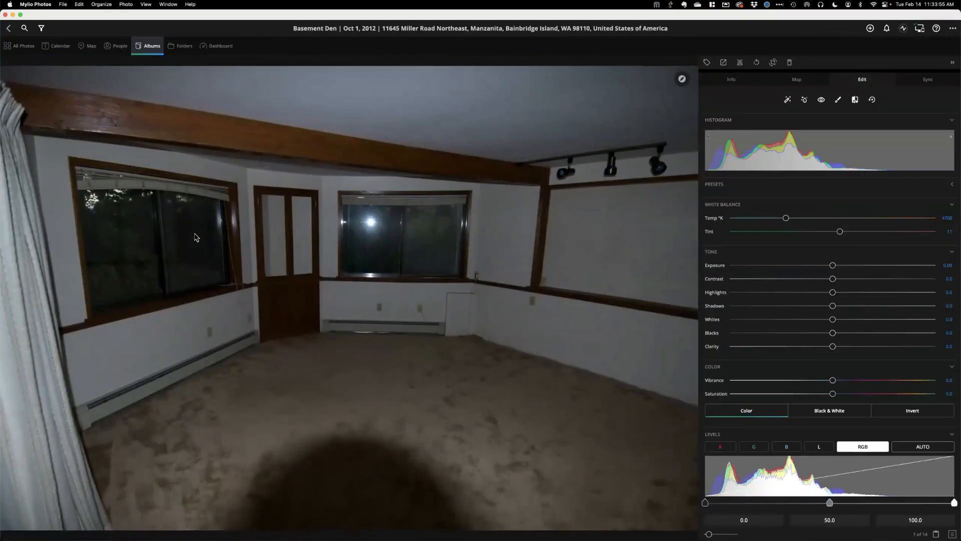
pyautogui.press('Right')
pyautogui.press('Left')
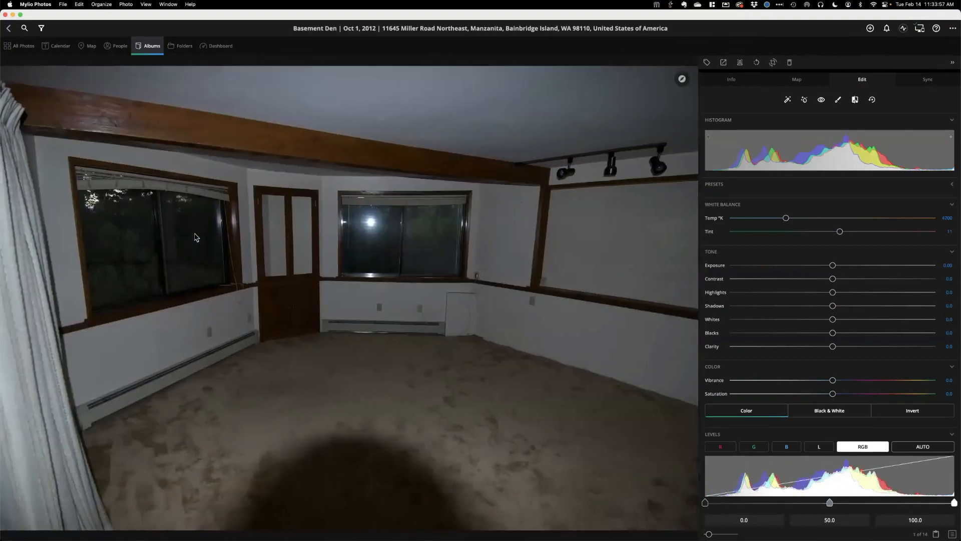
pyautogui.press('Right')
pyautogui.press('Left')
pyautogui.press('Right')
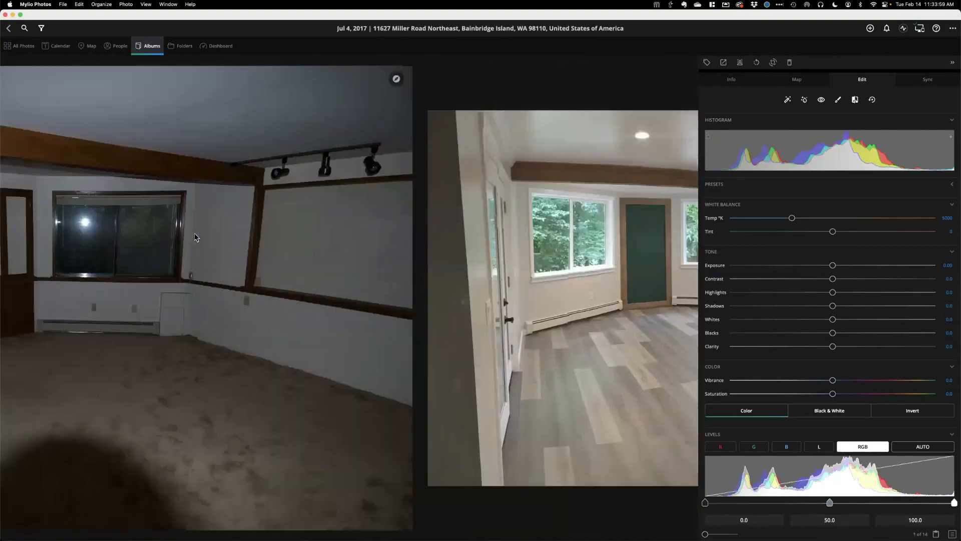
pyautogui.press('Left')
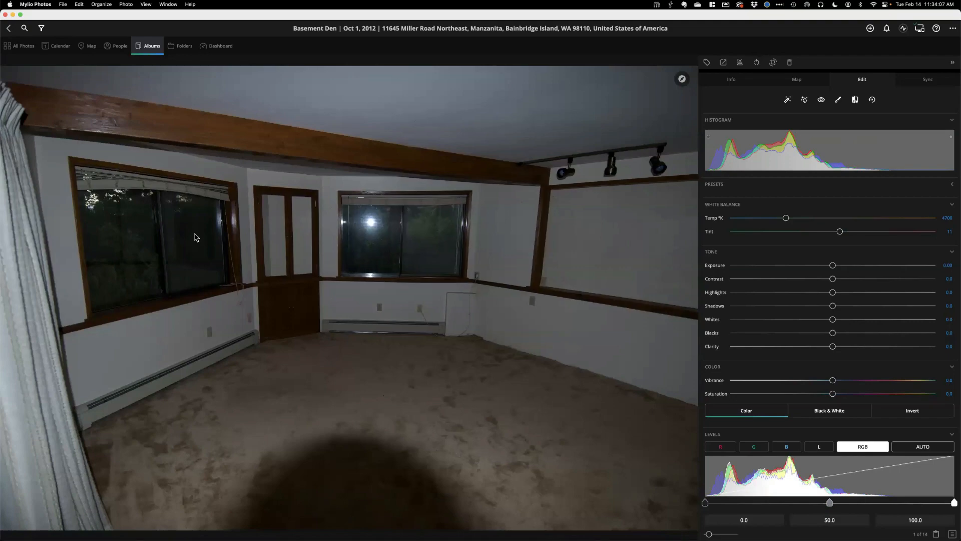
pyautogui.press('Escape')
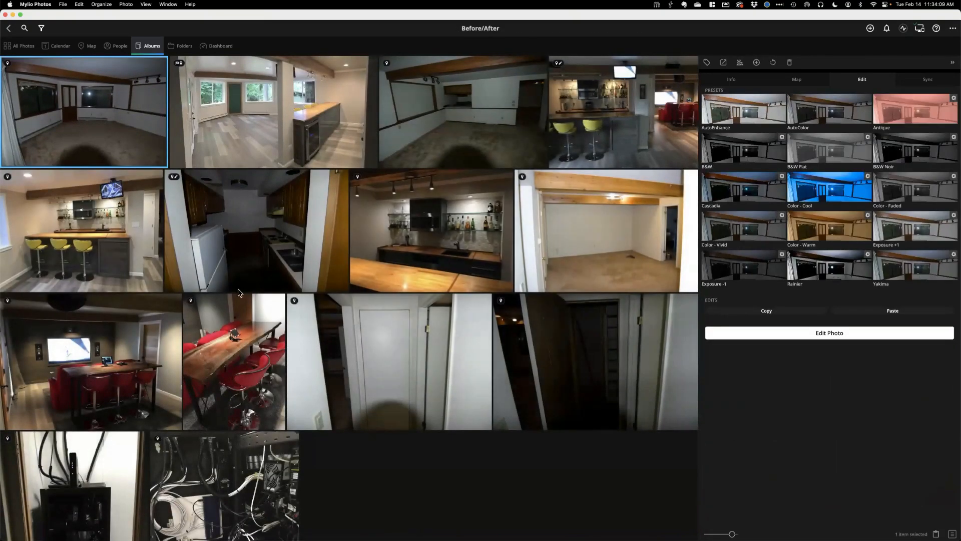
# - Collapse the right editing panel and scroll the Before/After grid to the top
pyautogui.moveTo(244, 362); pyautogui.dragTo(249, 337)
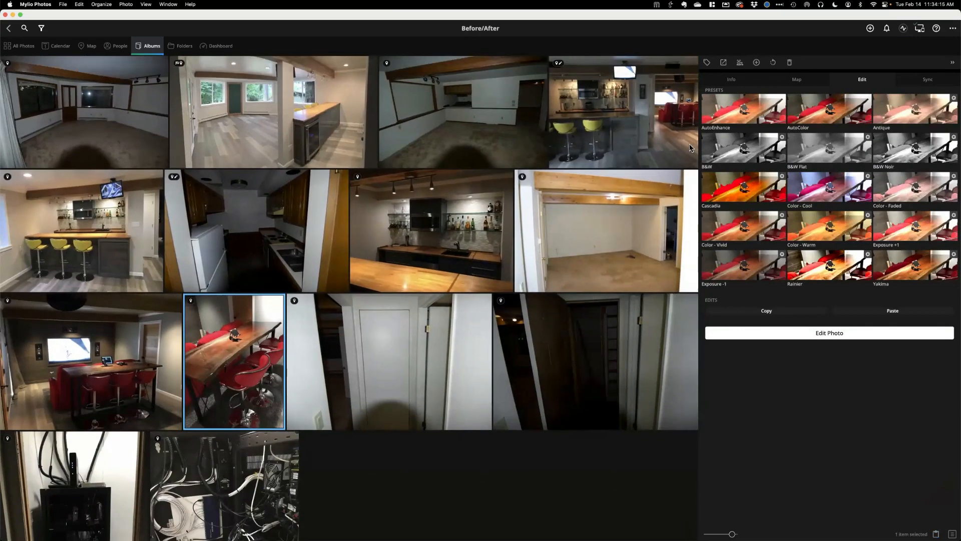
pyautogui.click(952, 62)
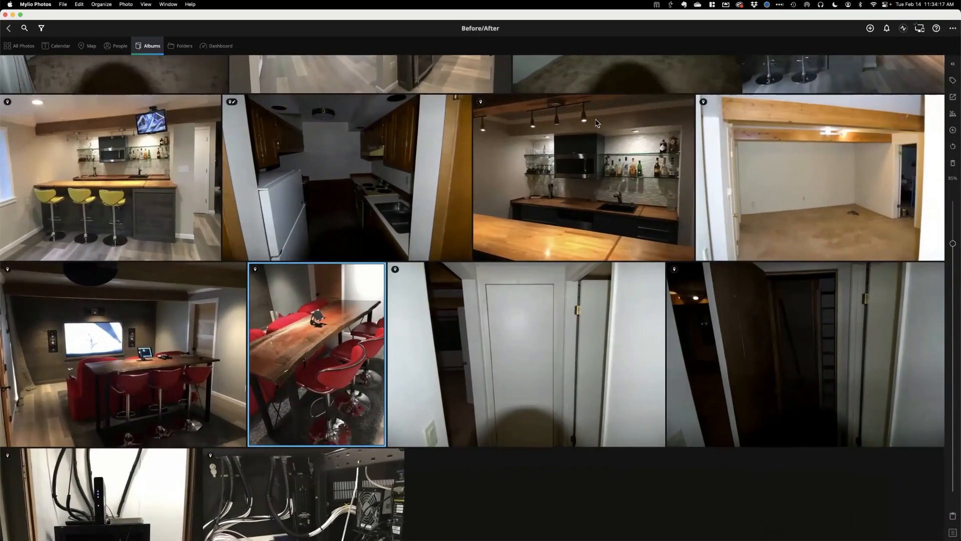
pyautogui.scroll(3, 514, 180)
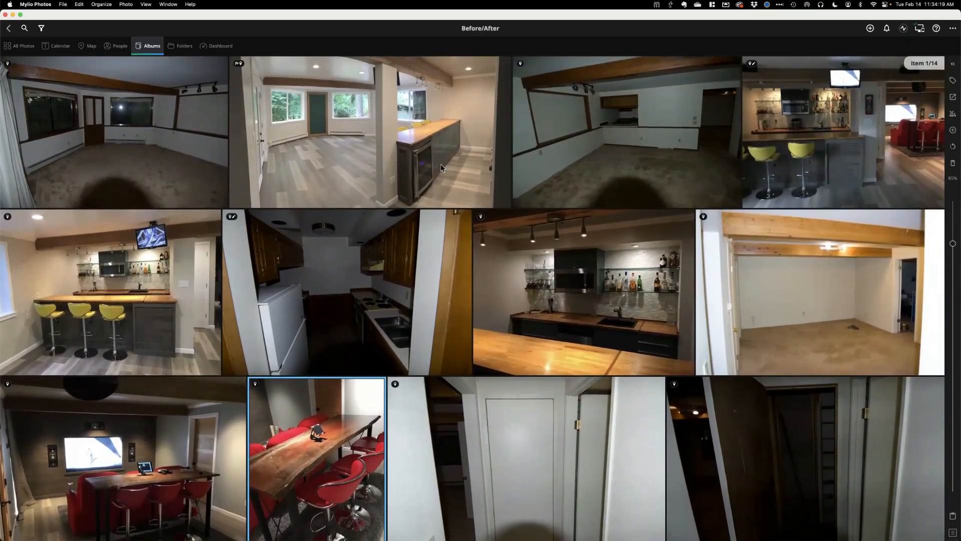